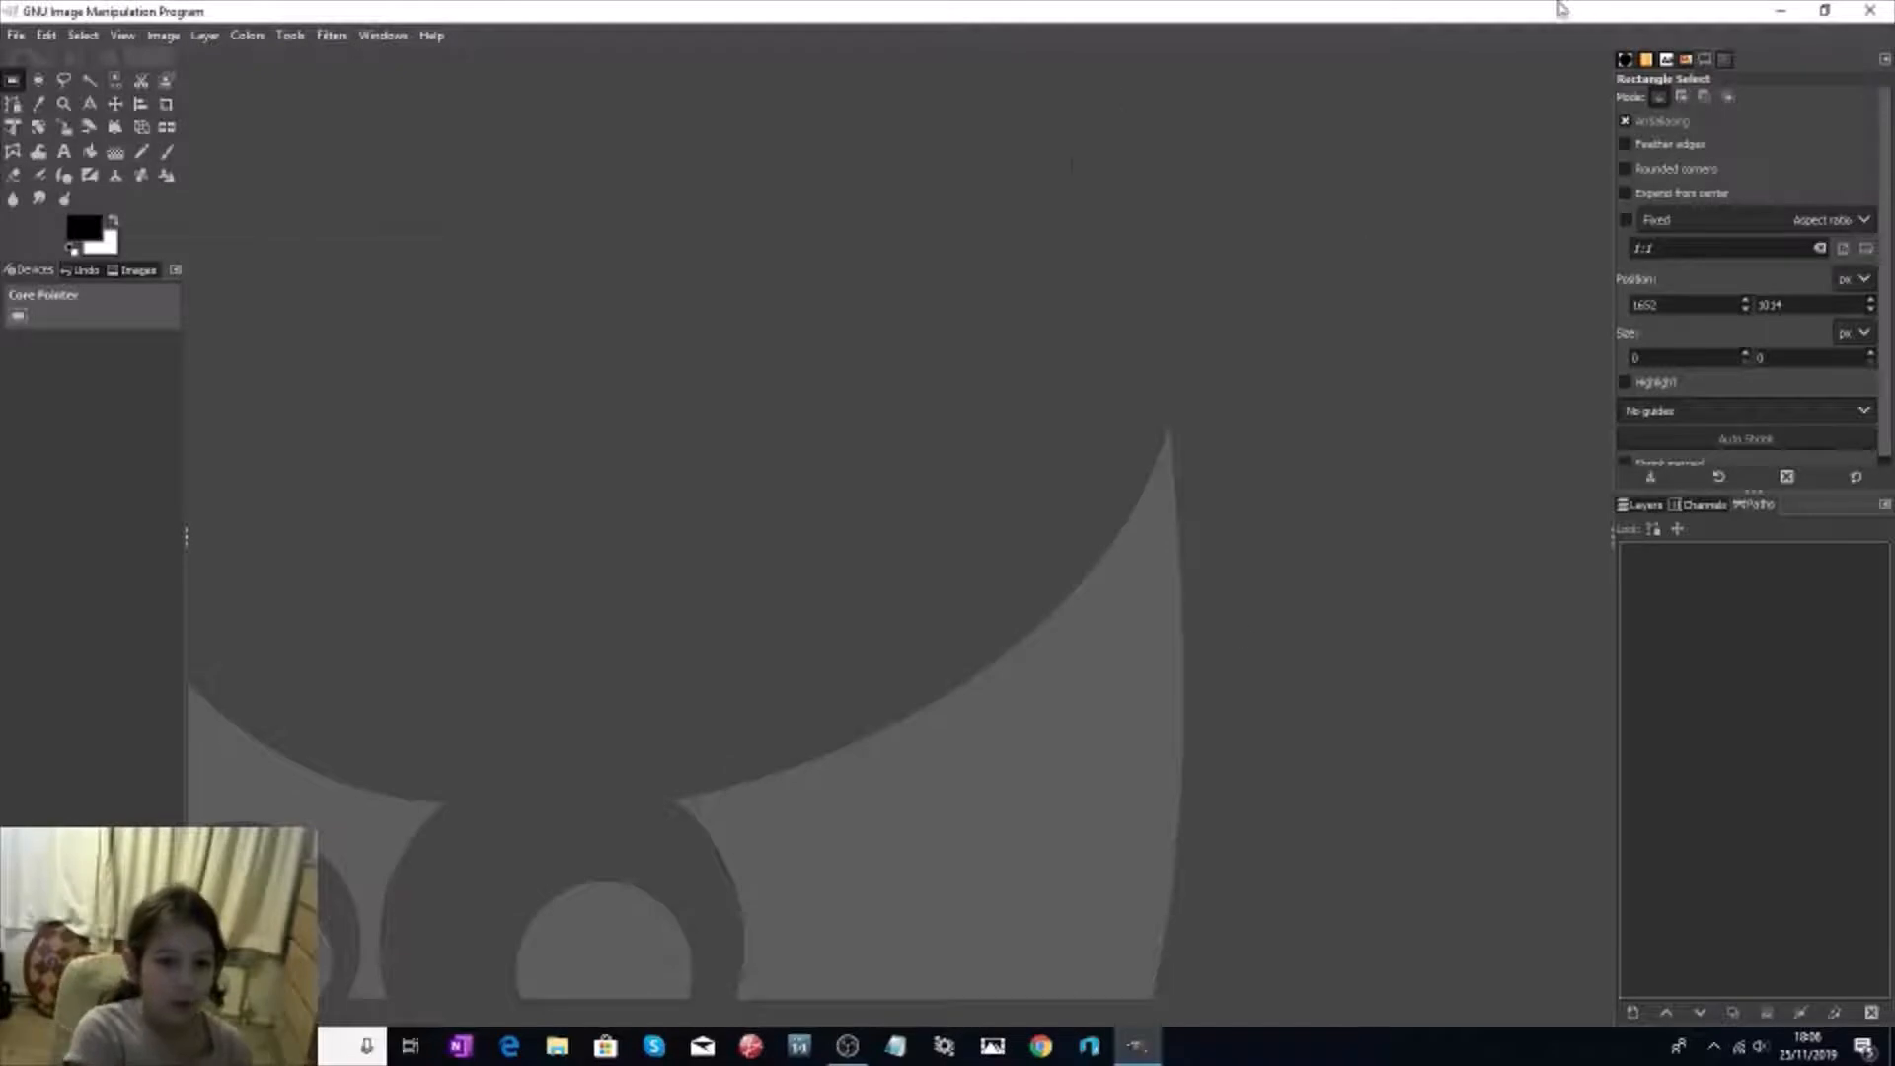
Step: Create a new 1280 x 1280 px RGB image at 300 ppi, filled with the foreground color
left_click(14, 35)
left_click(29, 63)
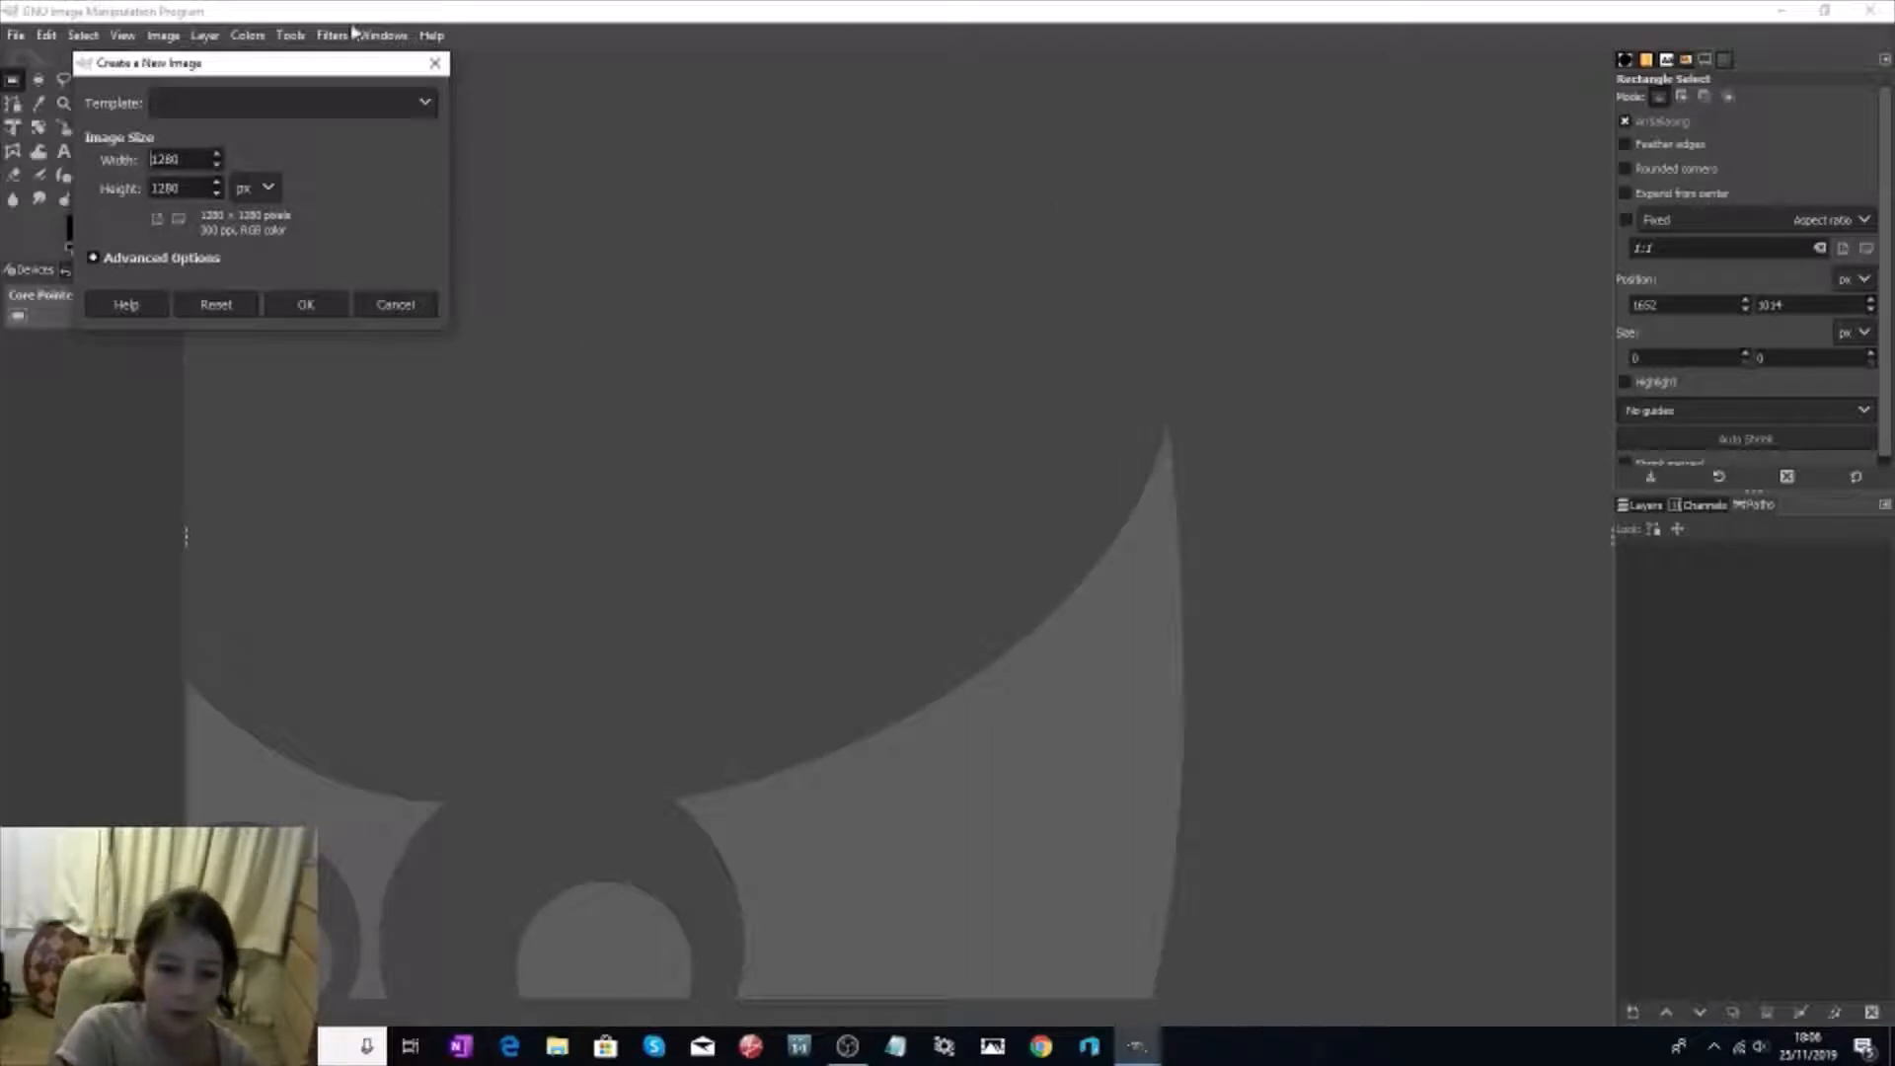
left_click(225, 258)
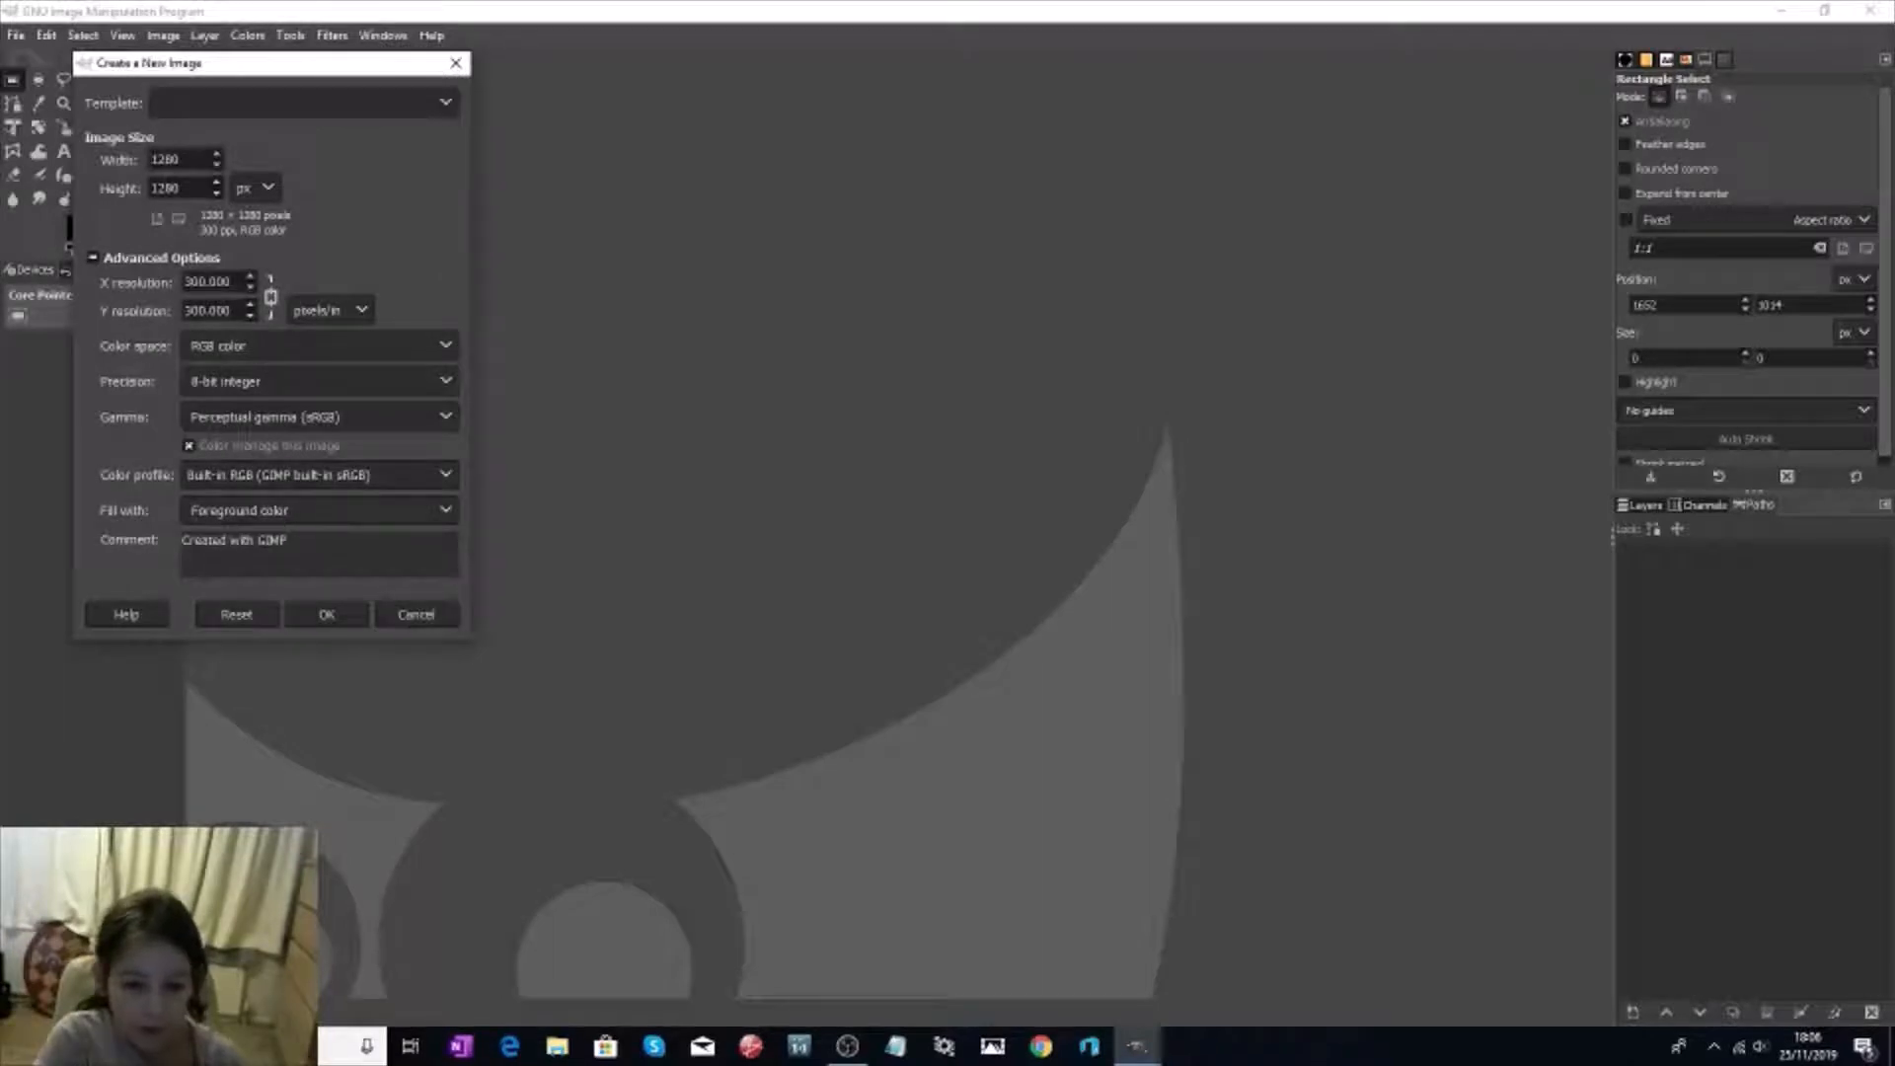
left_click(326, 613)
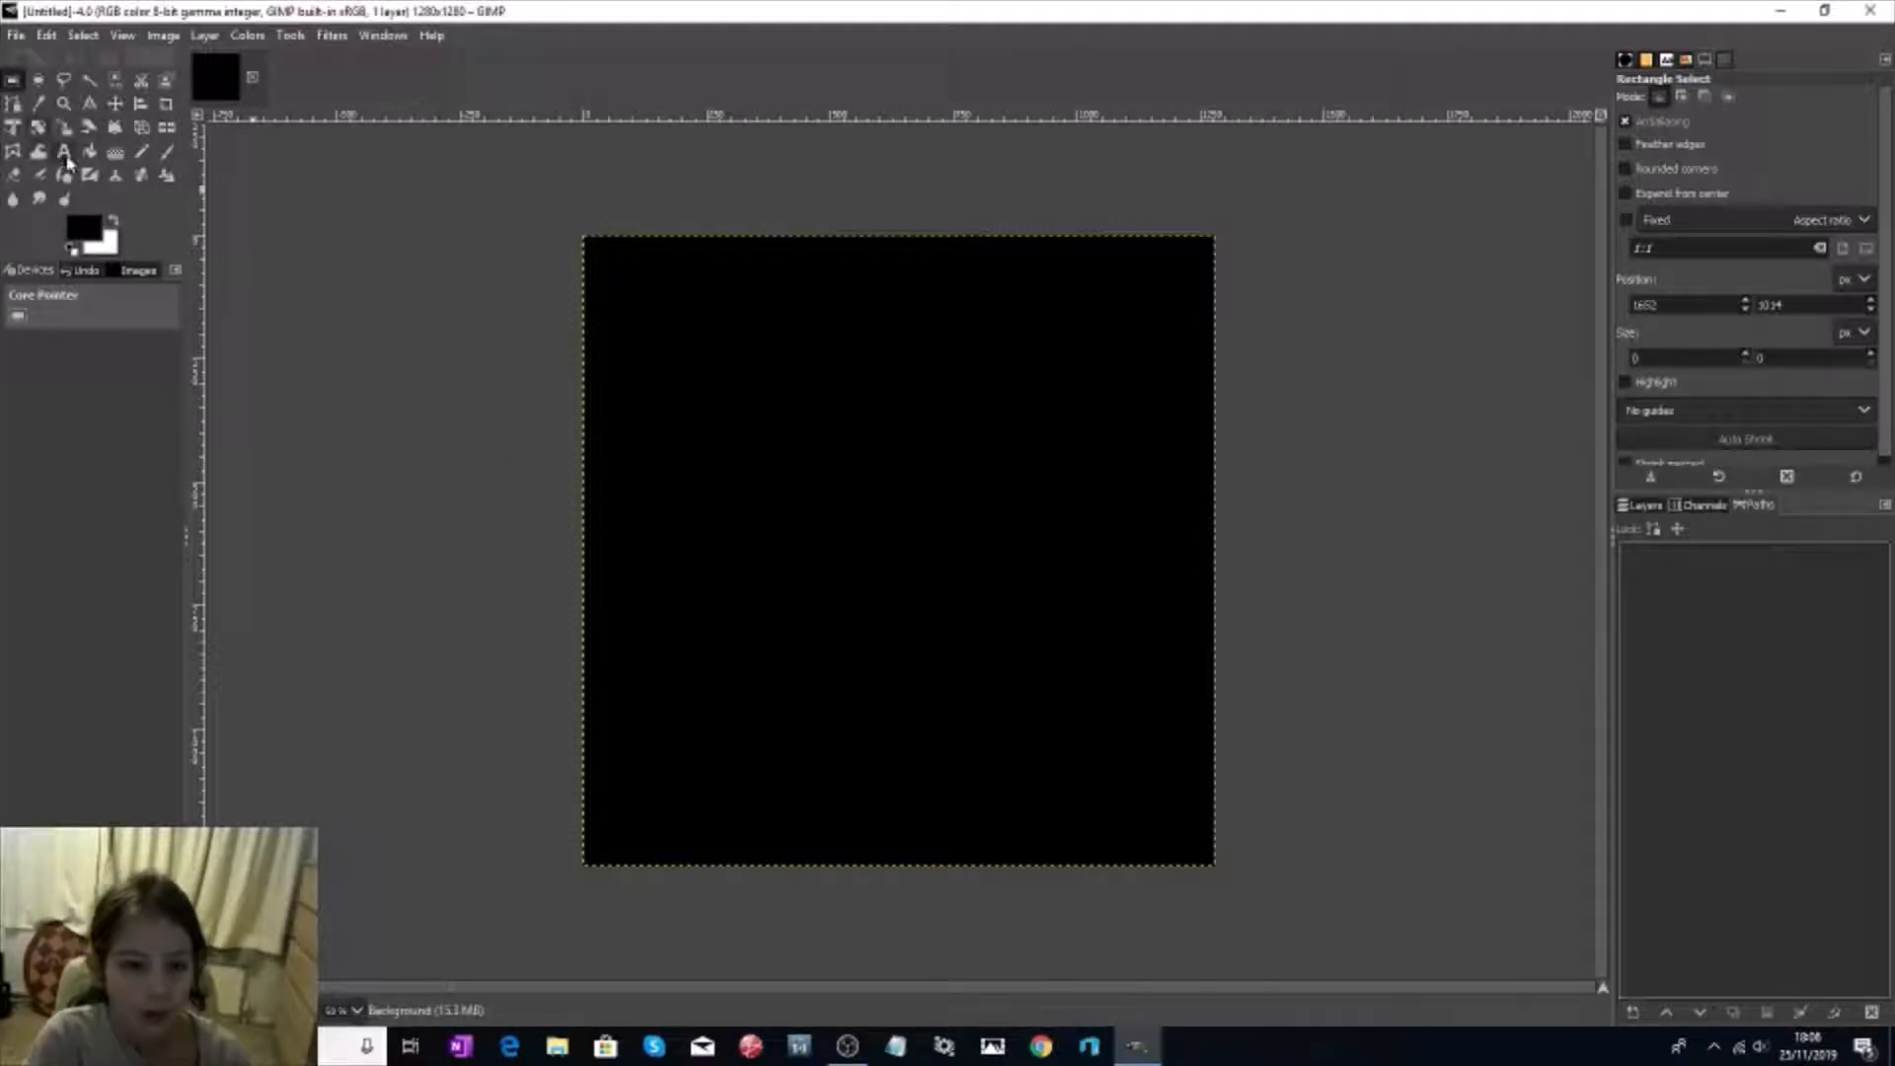
Step: Swap the foreground and background colors and bucket-fill the whole canvas with white
left_click(108, 237)
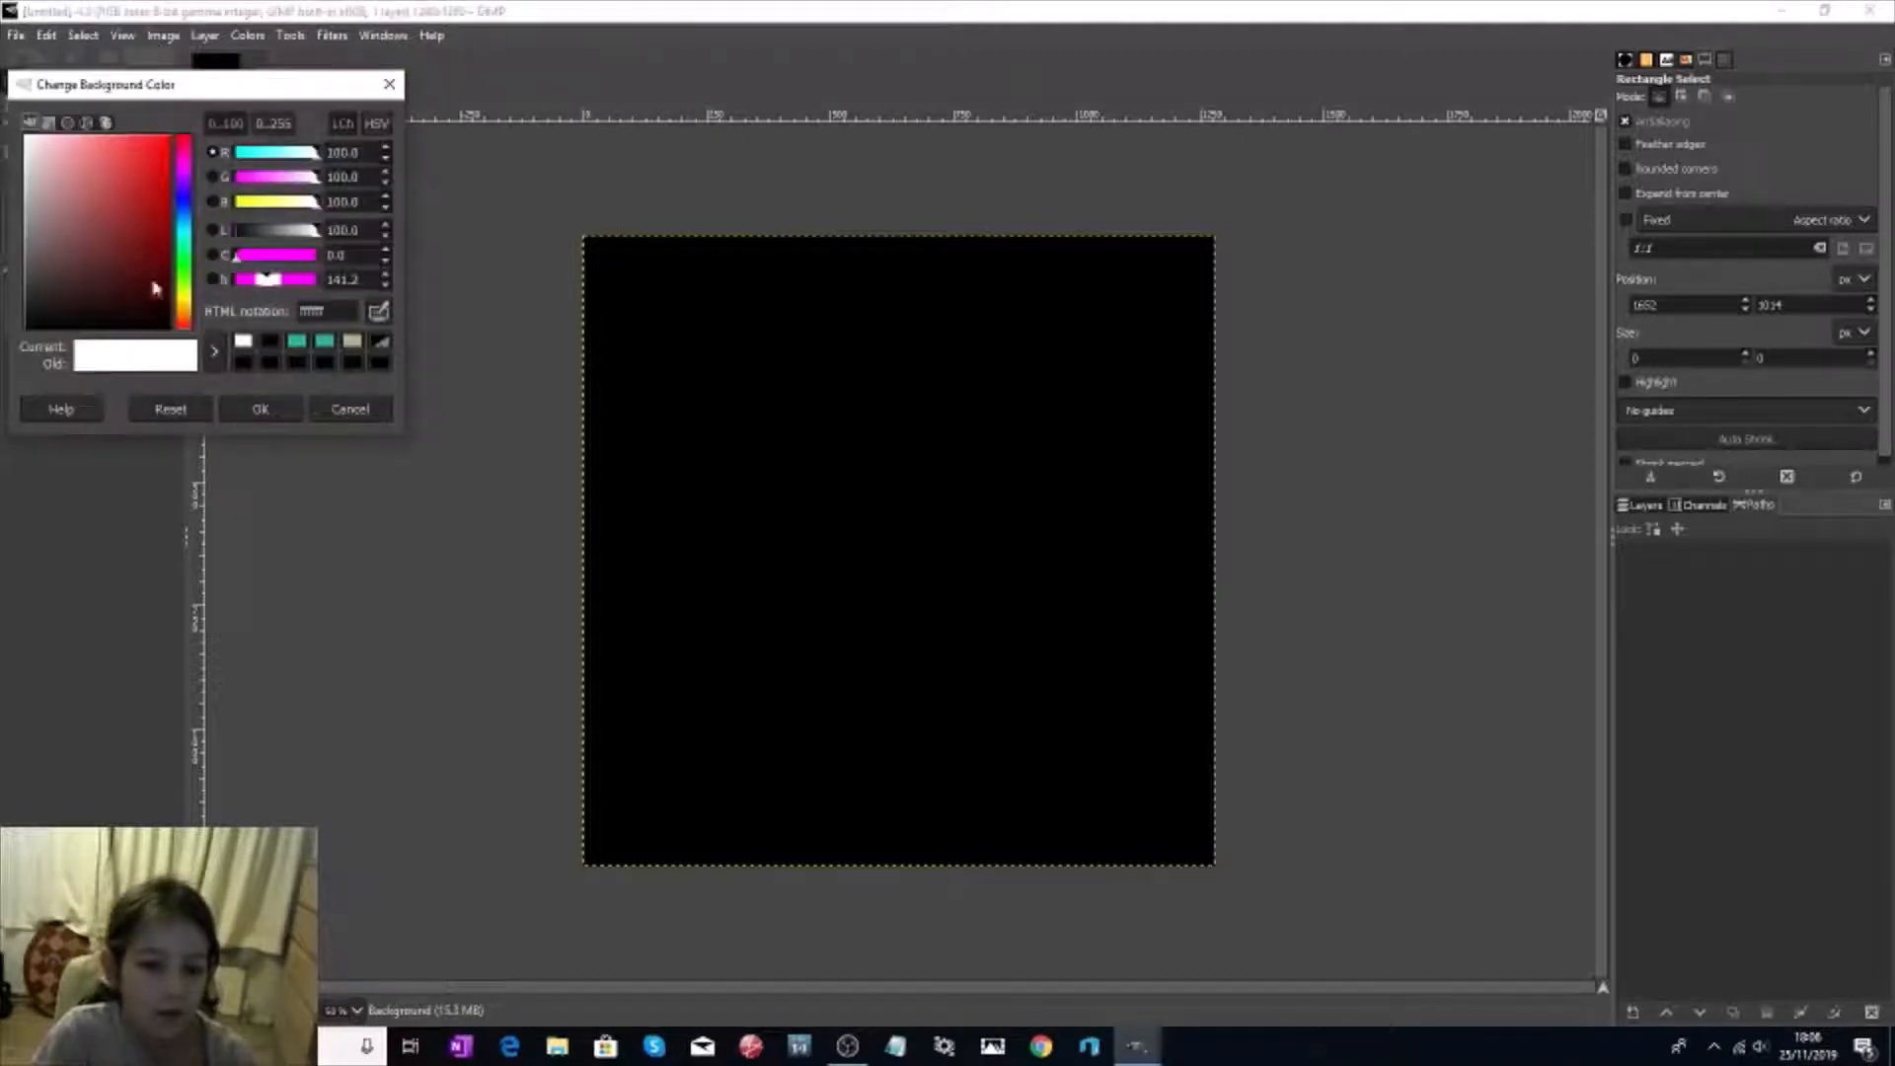
left_click(258, 410)
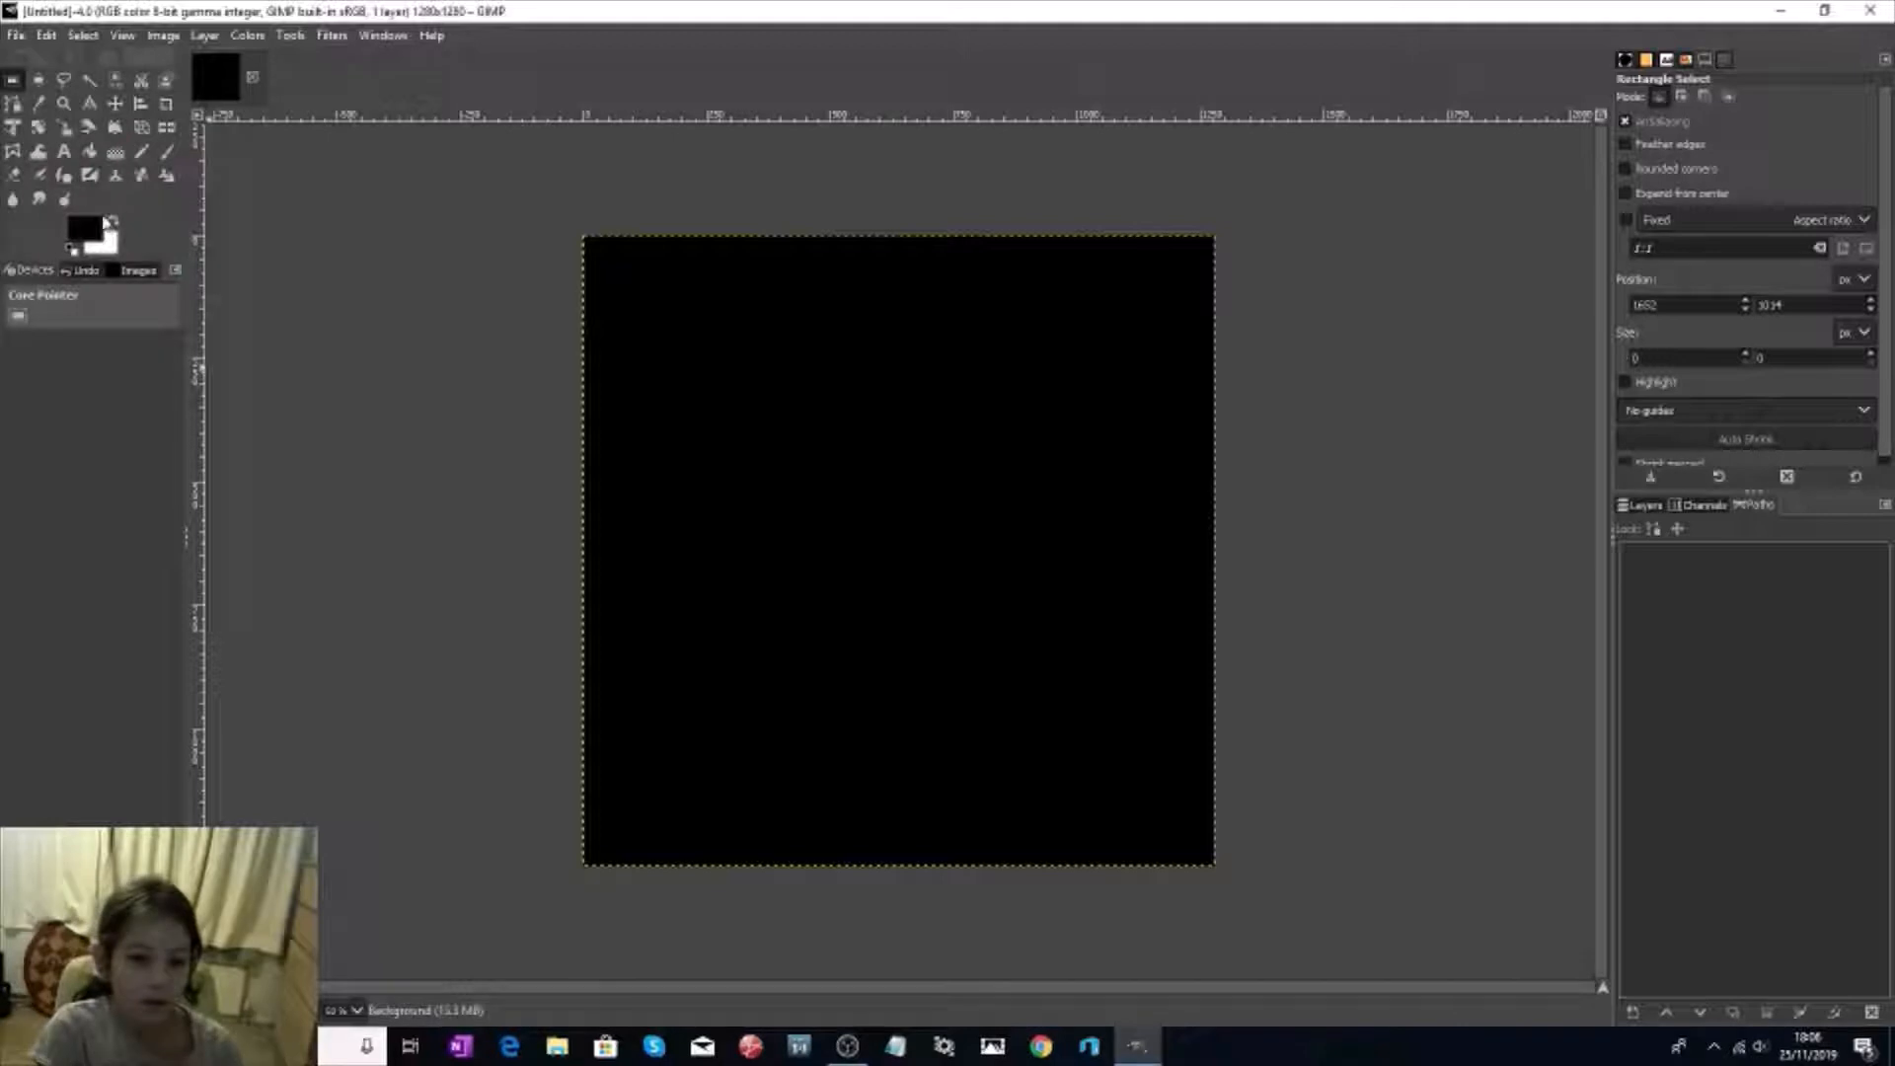
left_click(112, 221)
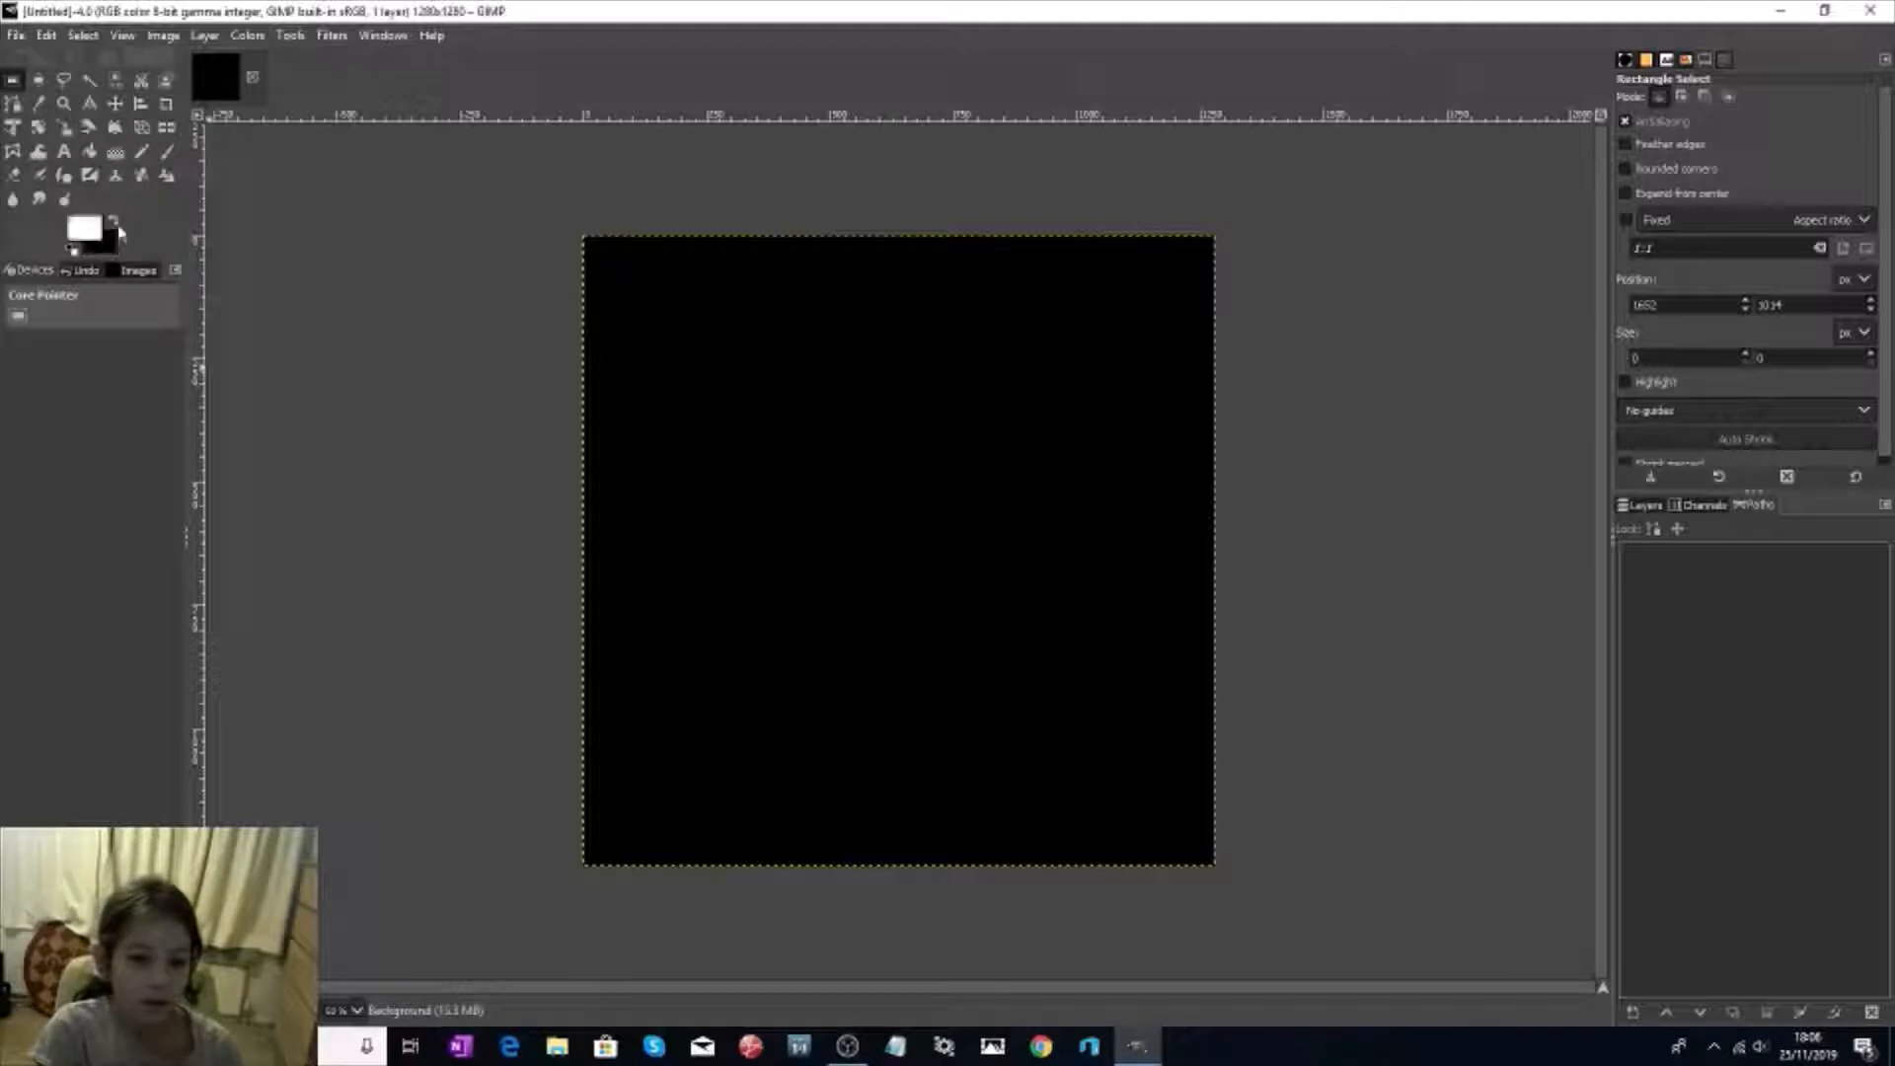
left_click(90, 151)
left_click(804, 426)
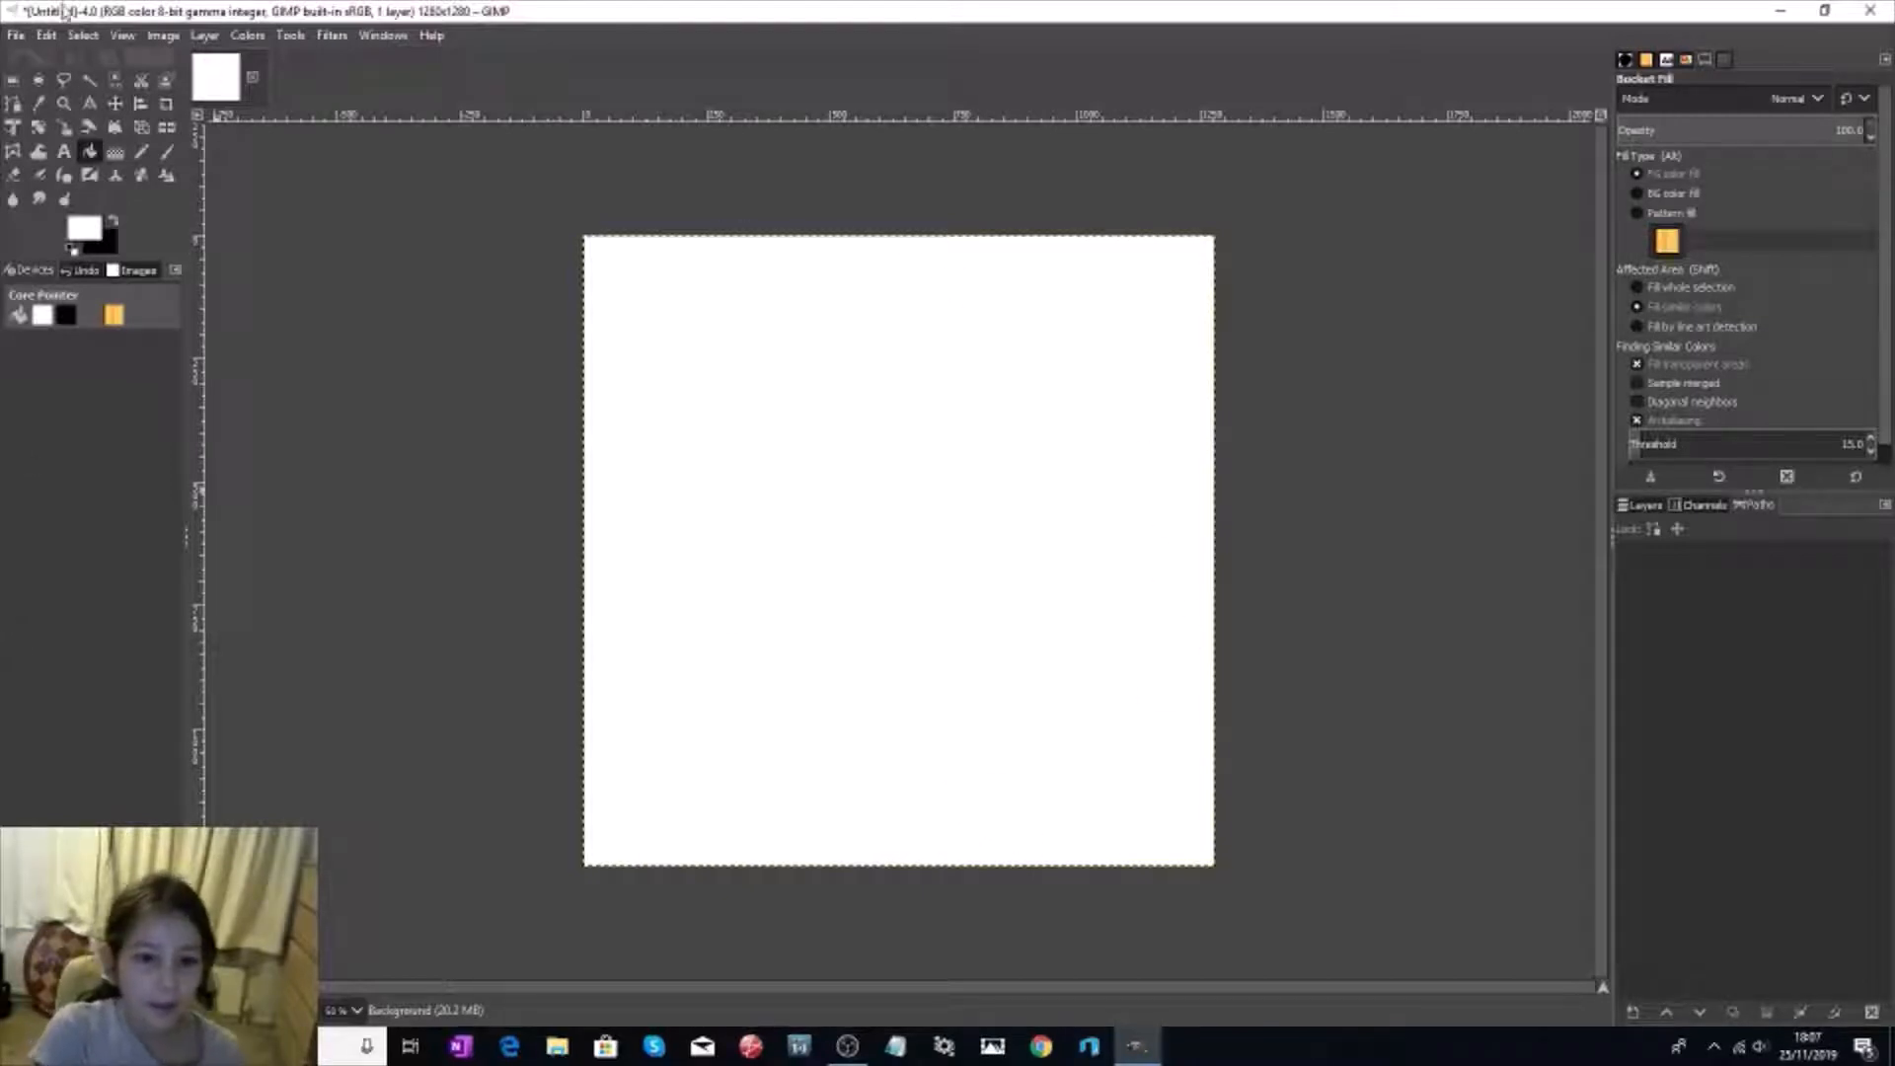
Step: Add one horizontal and one vertical guide by percent, each at 50% of the image
left_click(164, 38)
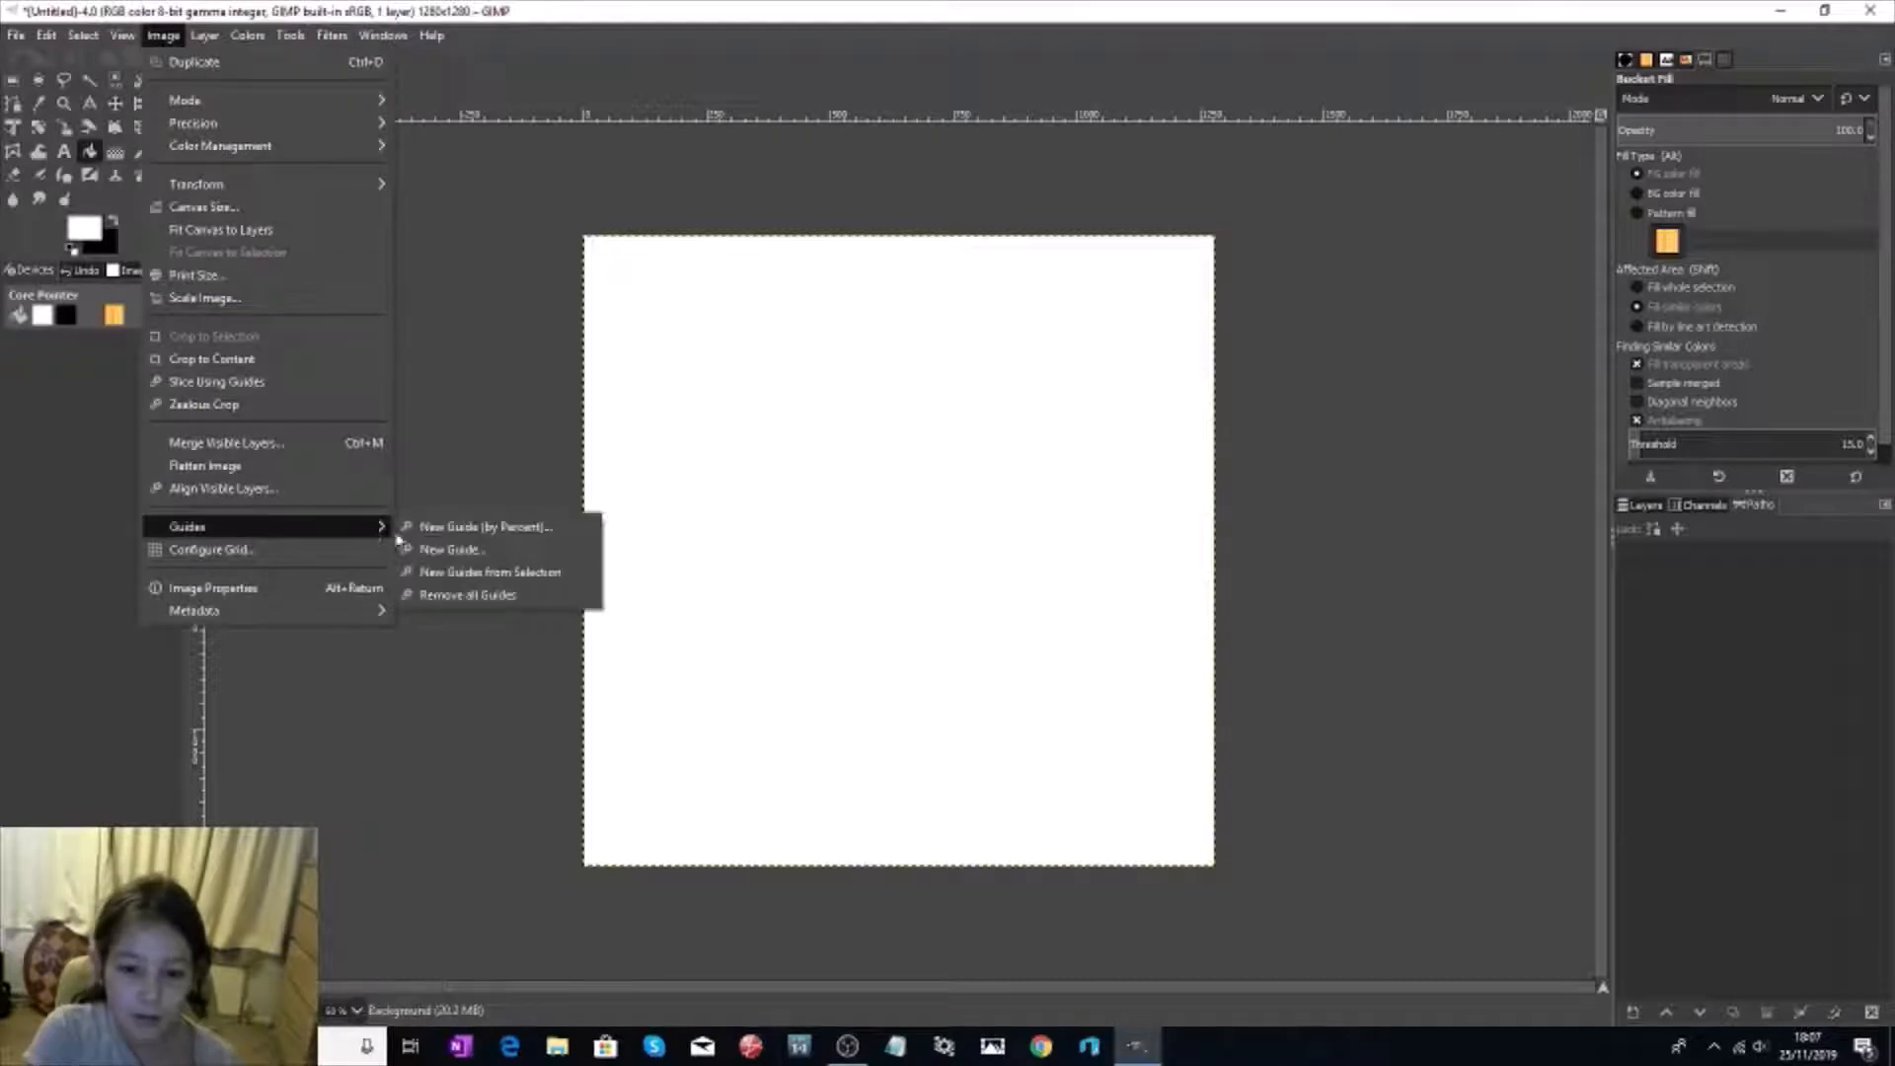
left_click(427, 529)
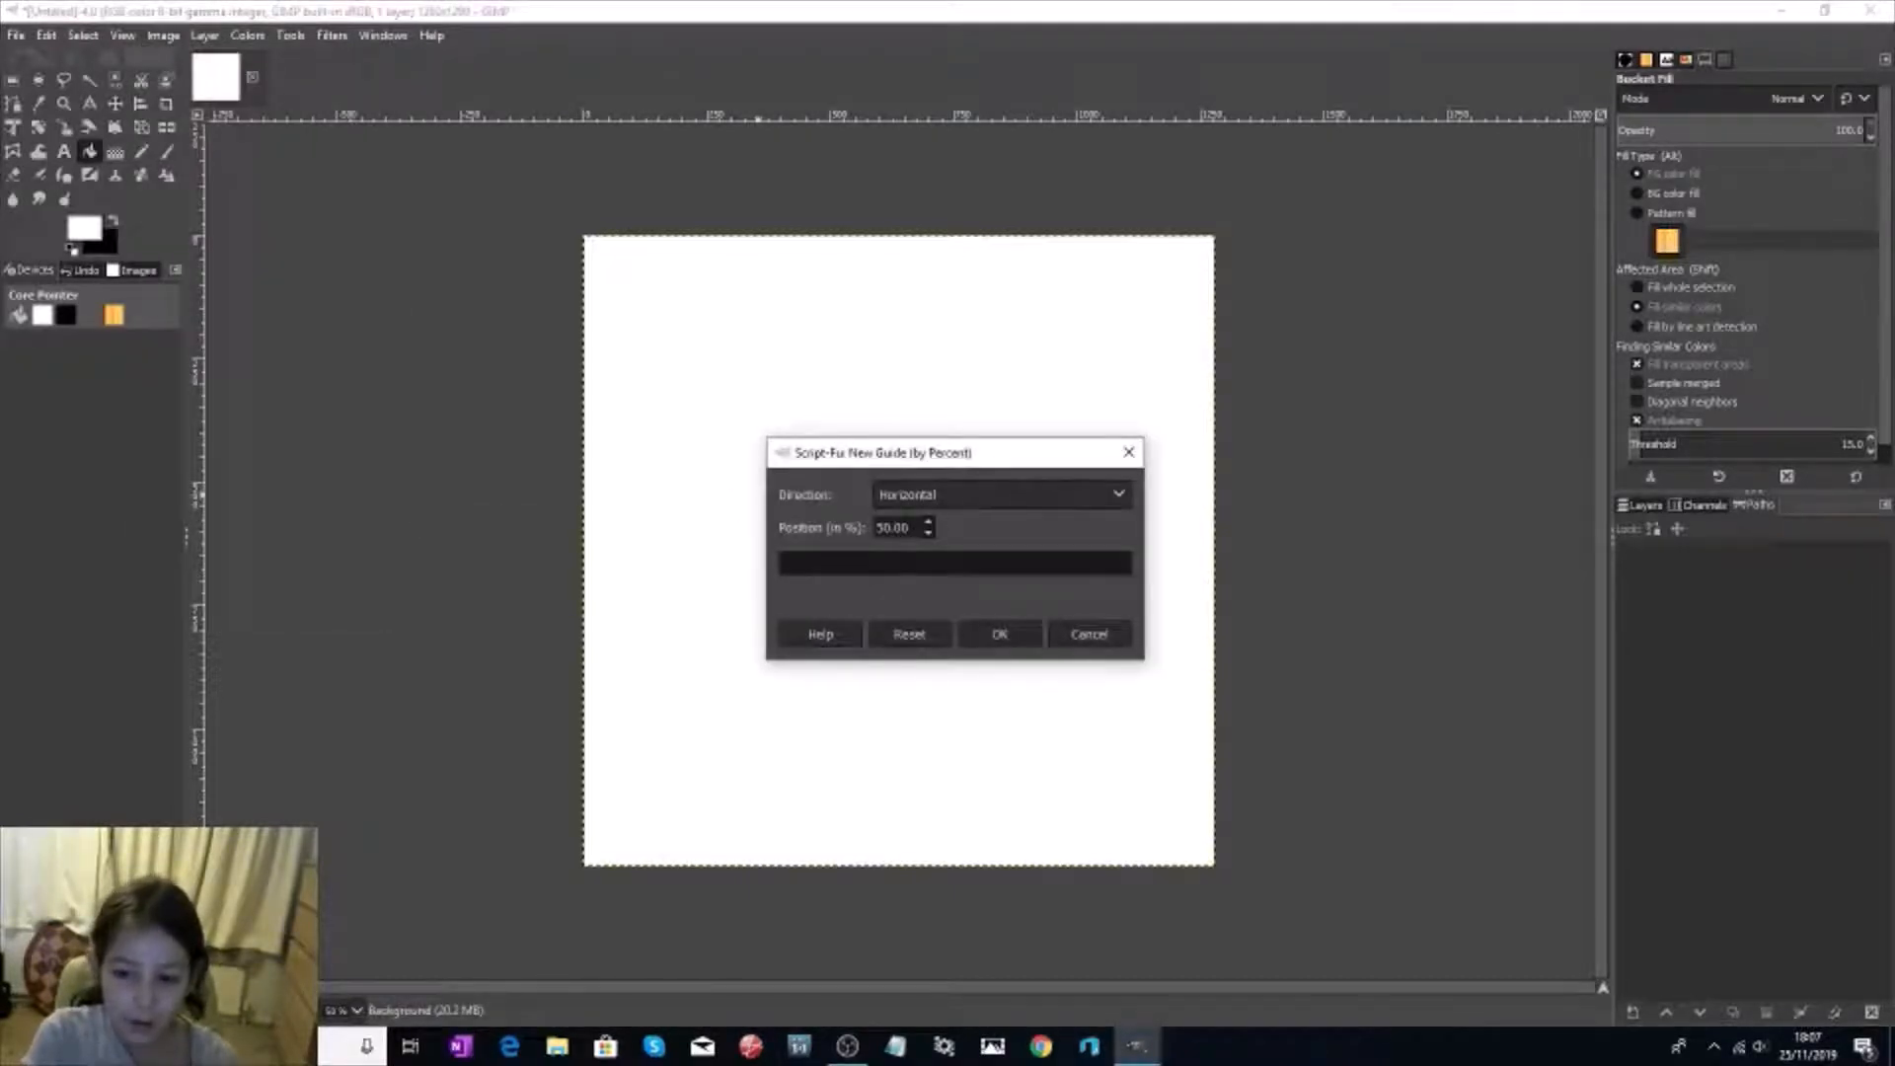
left_click(998, 640)
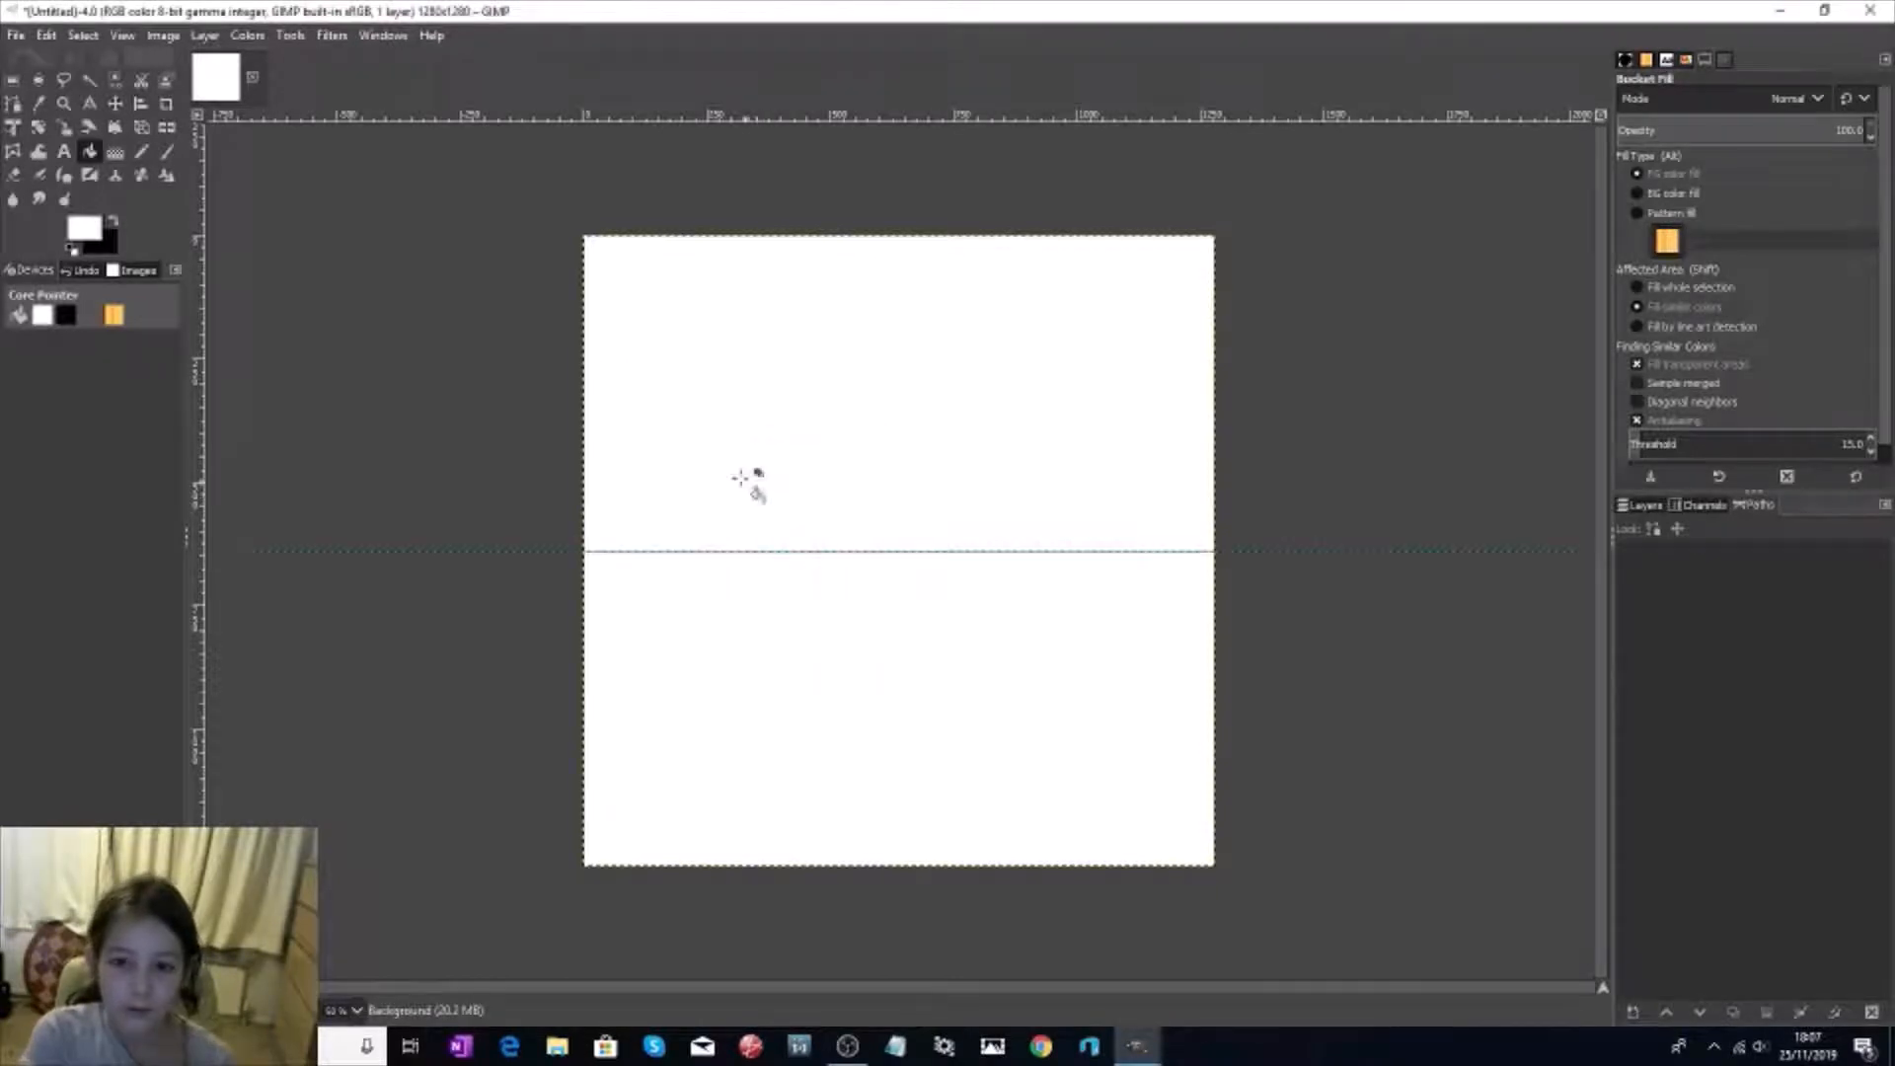
left_click(162, 36)
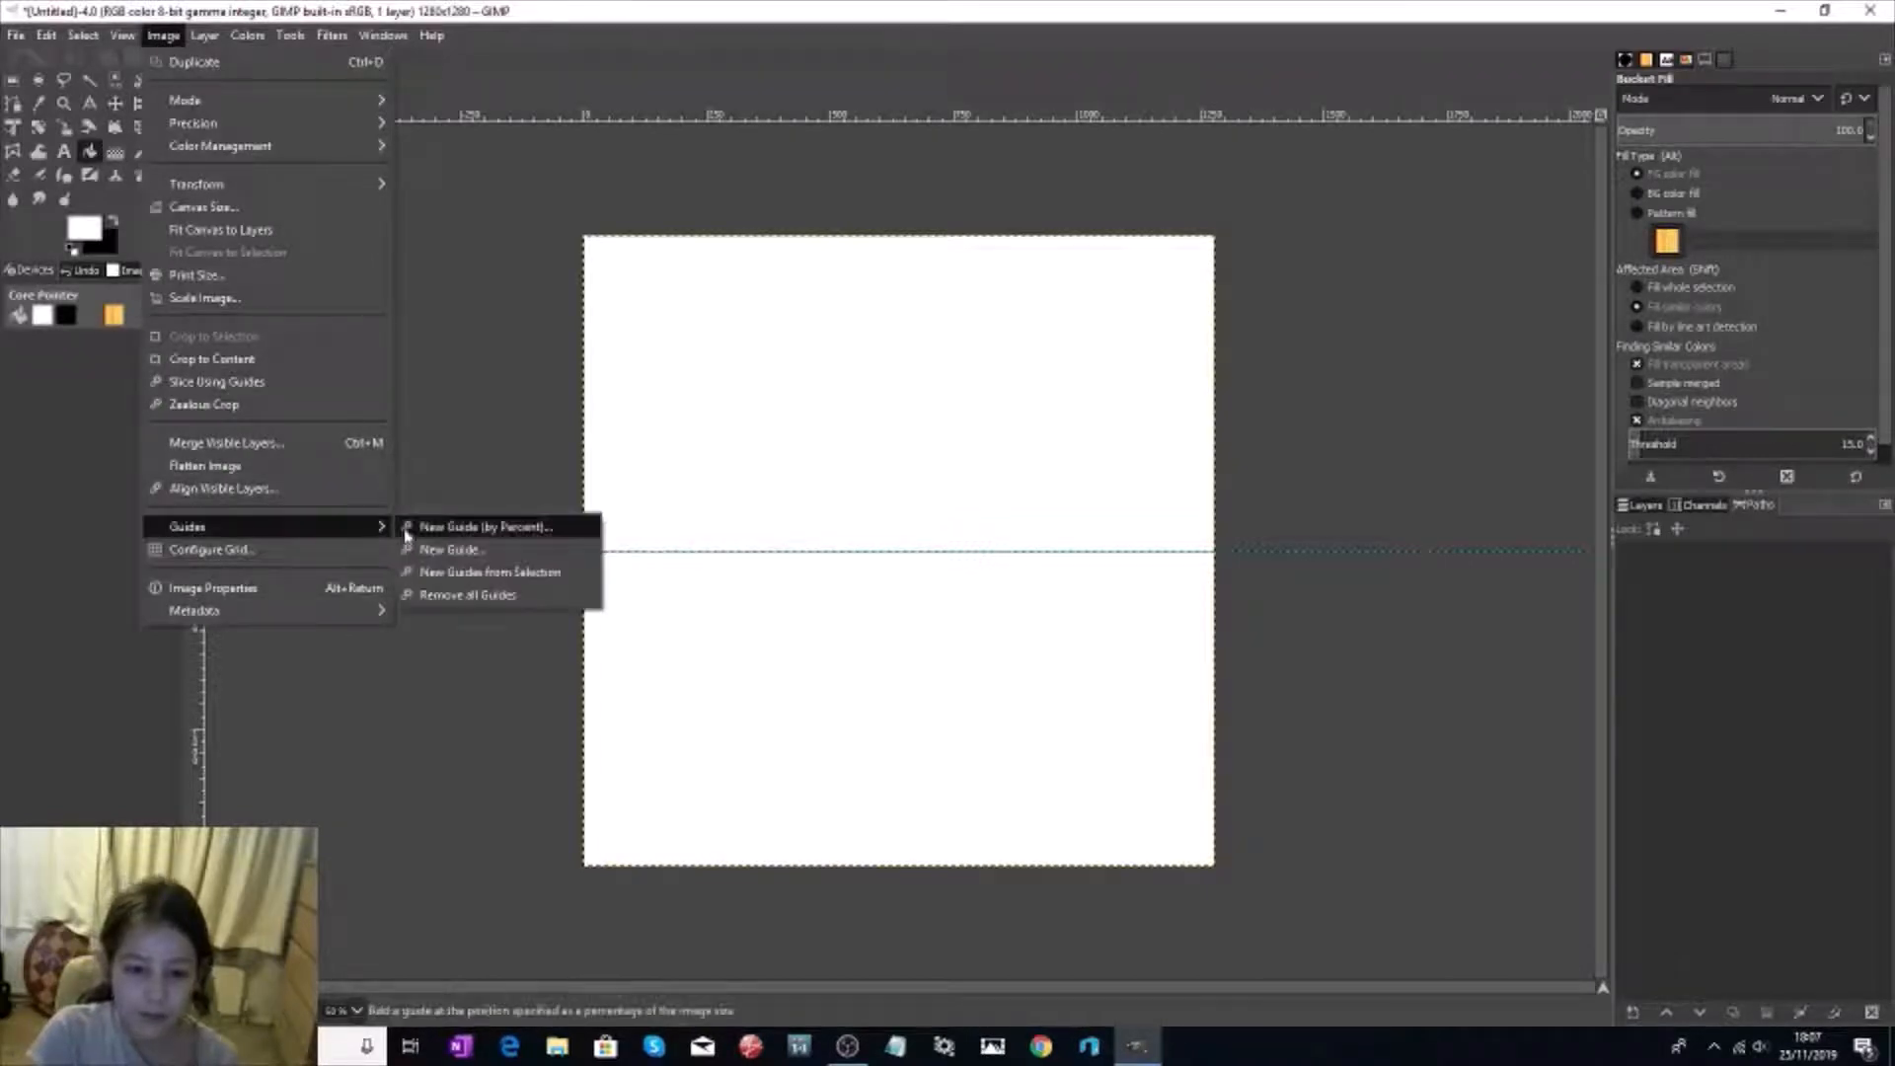
left_click(408, 529)
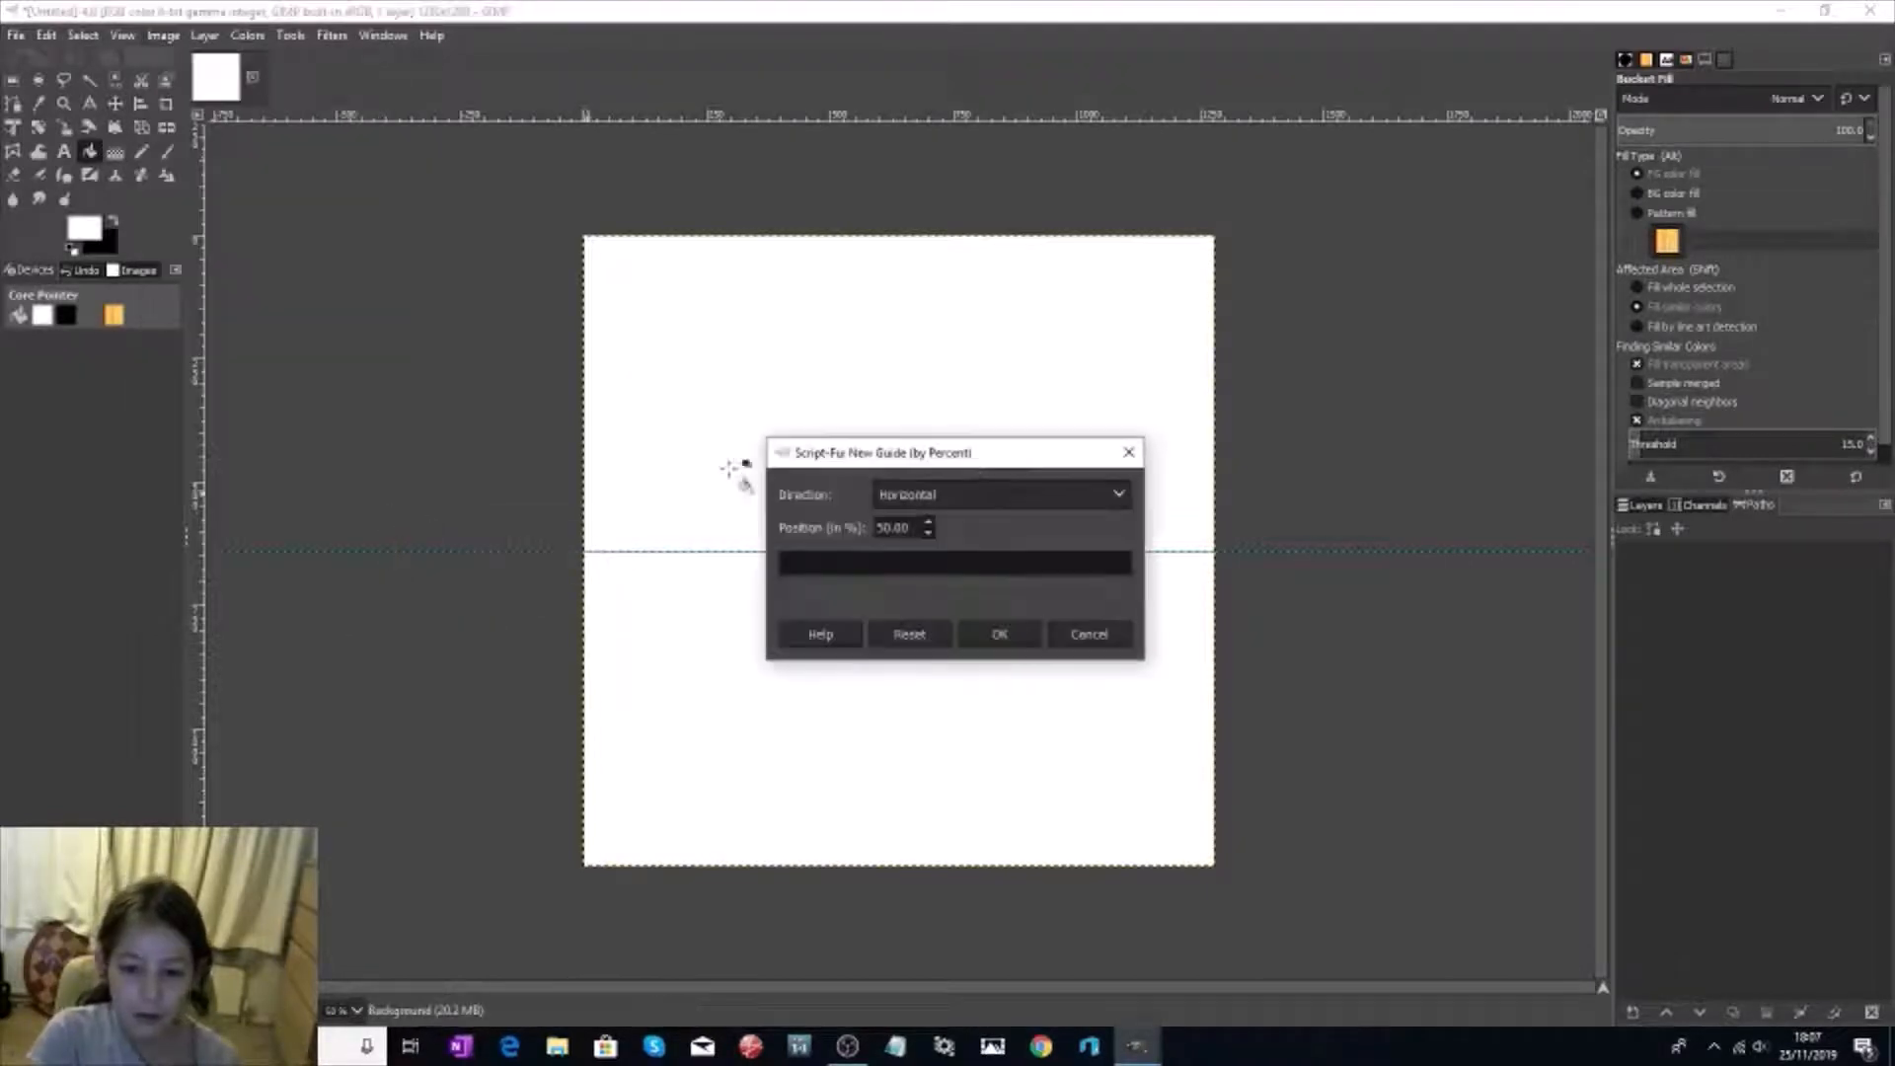
left_click(978, 508)
left_click(974, 541)
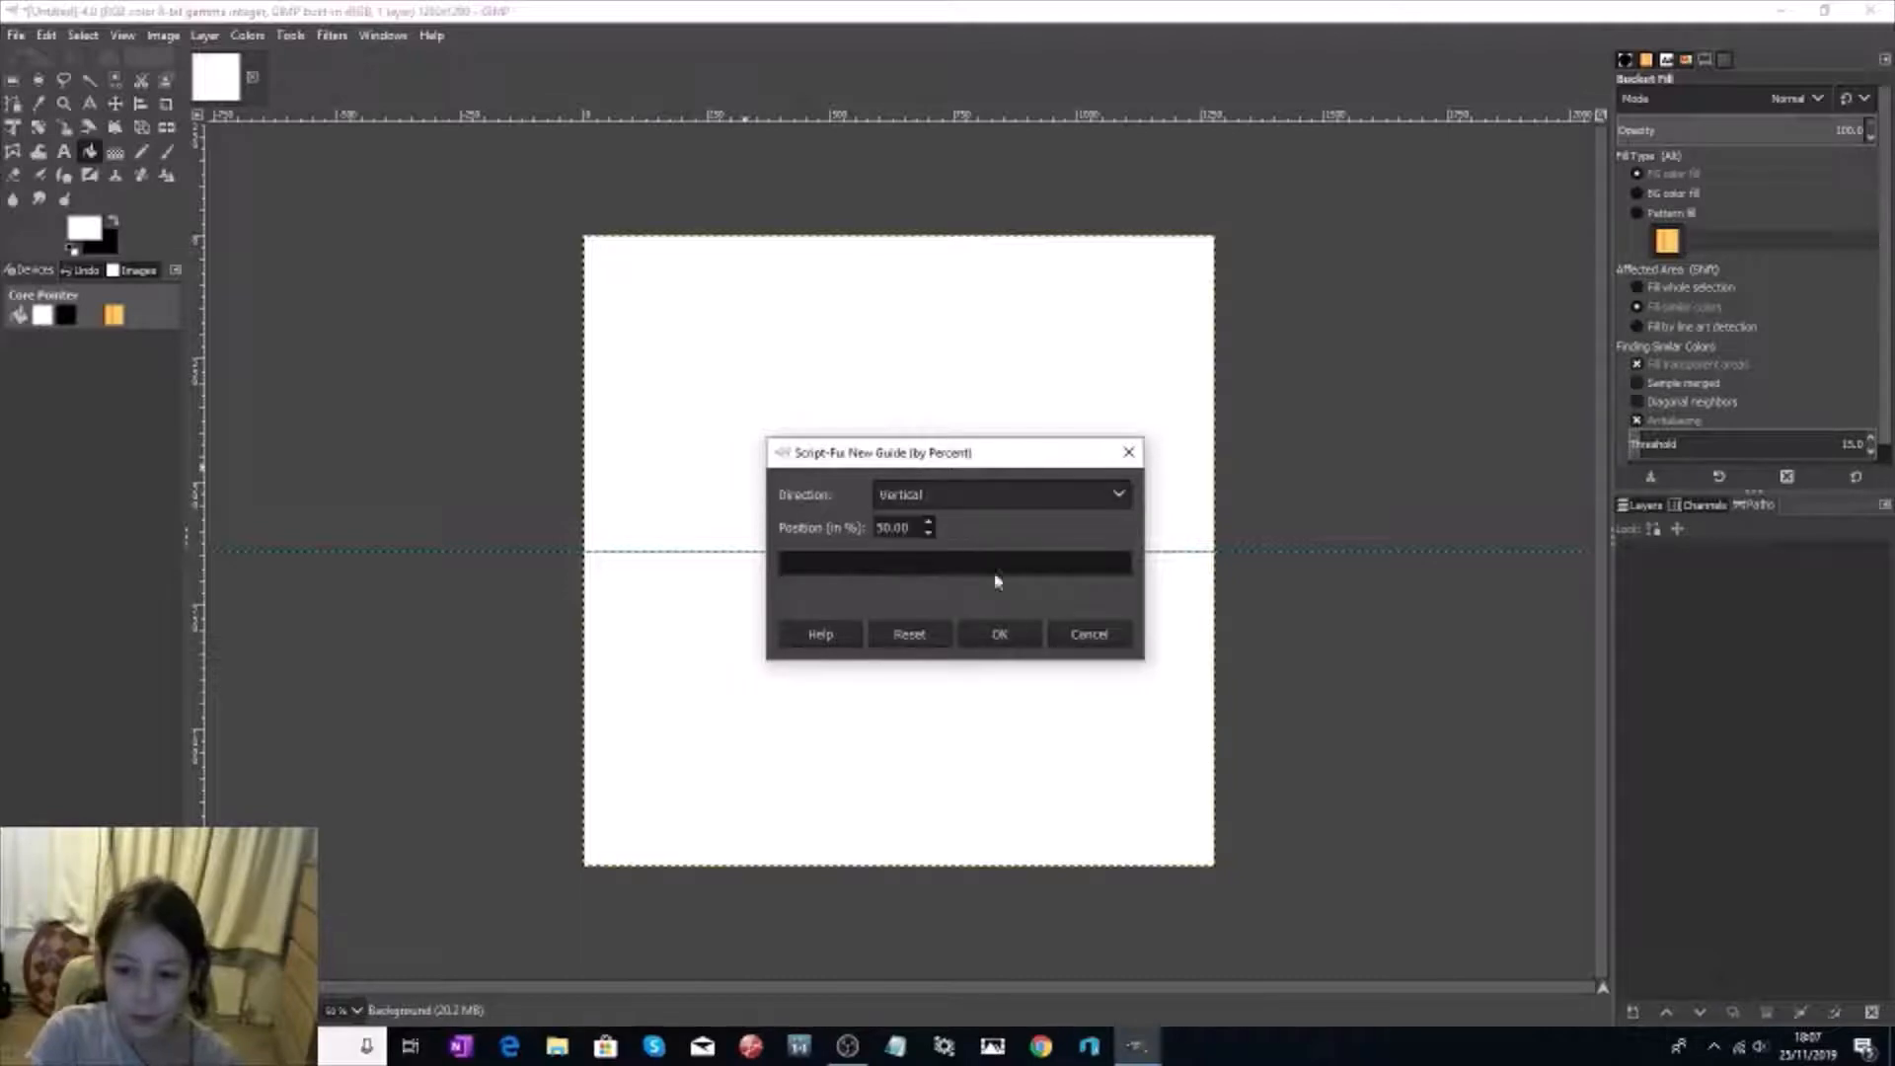
left_click(1000, 635)
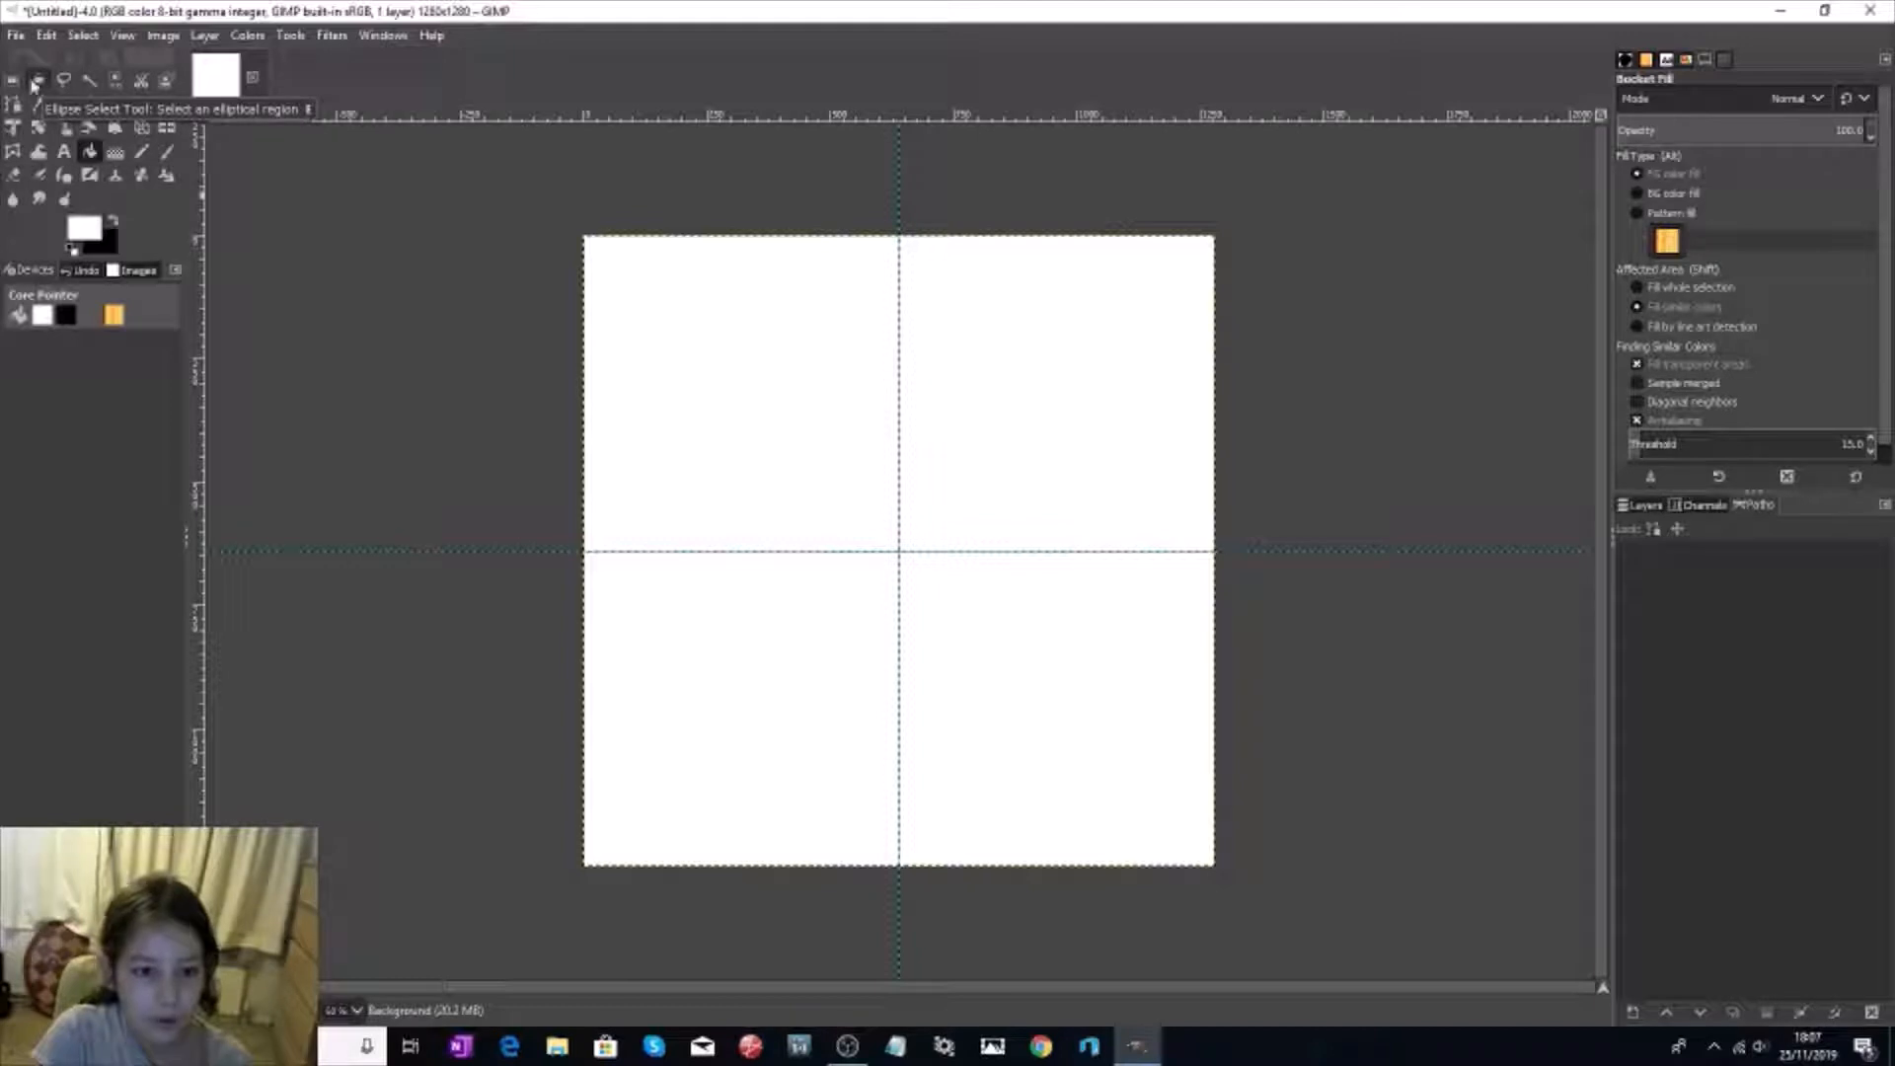
Step: Draw a circular selection about 832 px across, centred on the guide intersection, and convert it to a path
left_click(39, 83)
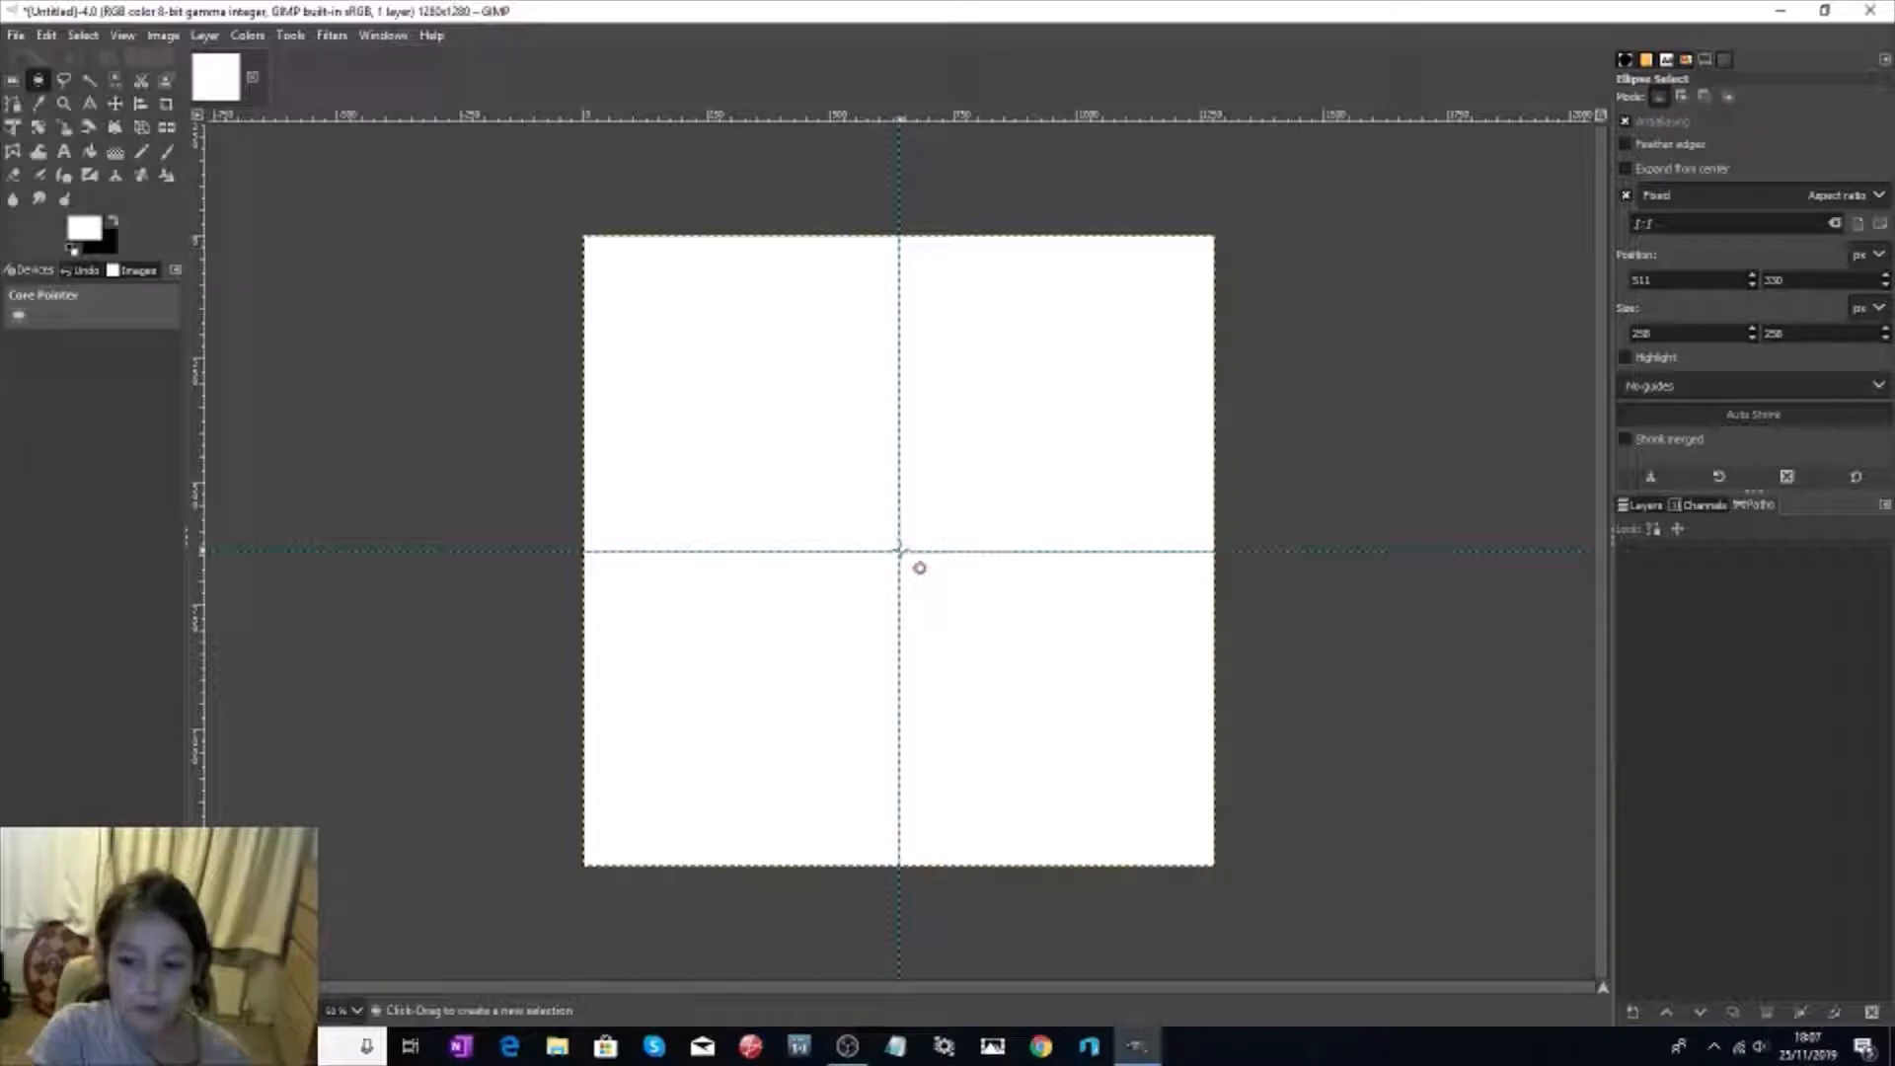
left_click_drag(898, 551, 1053, 770)
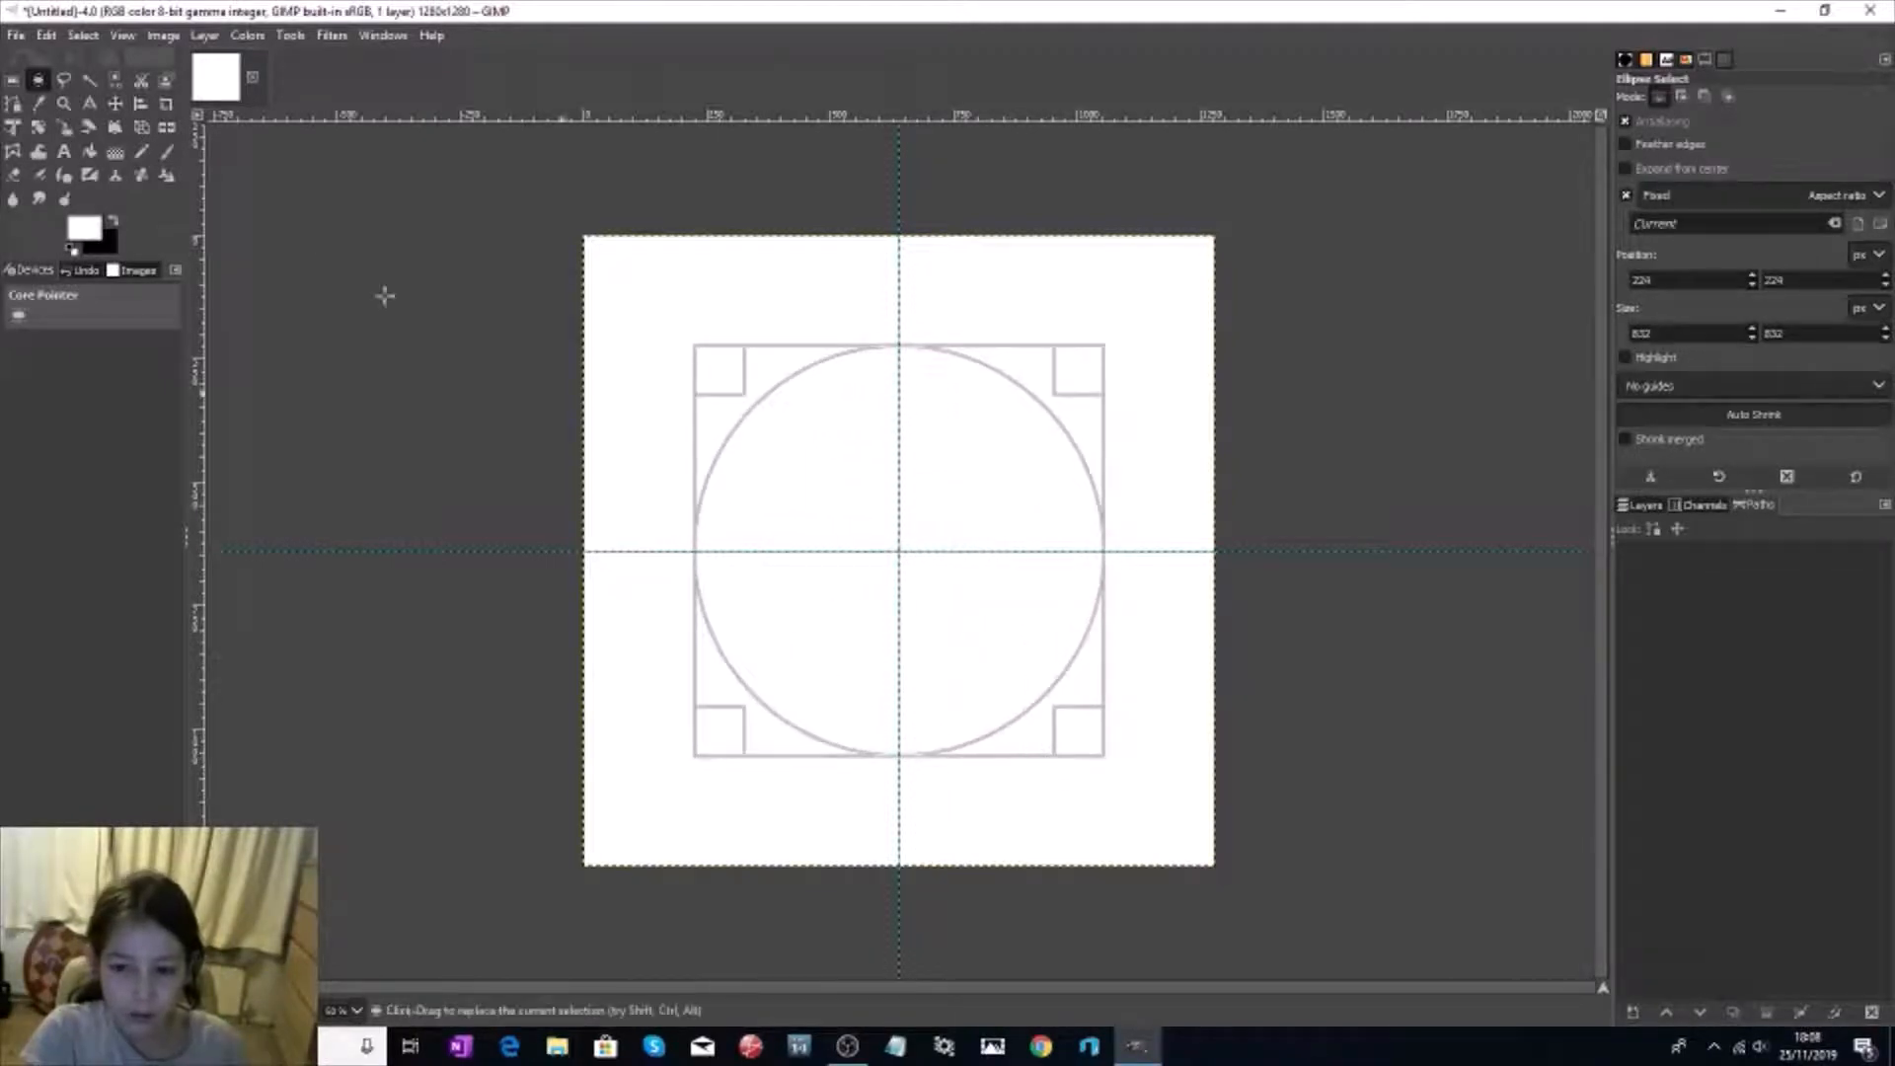
left_click(81, 37)
left_click(181, 468)
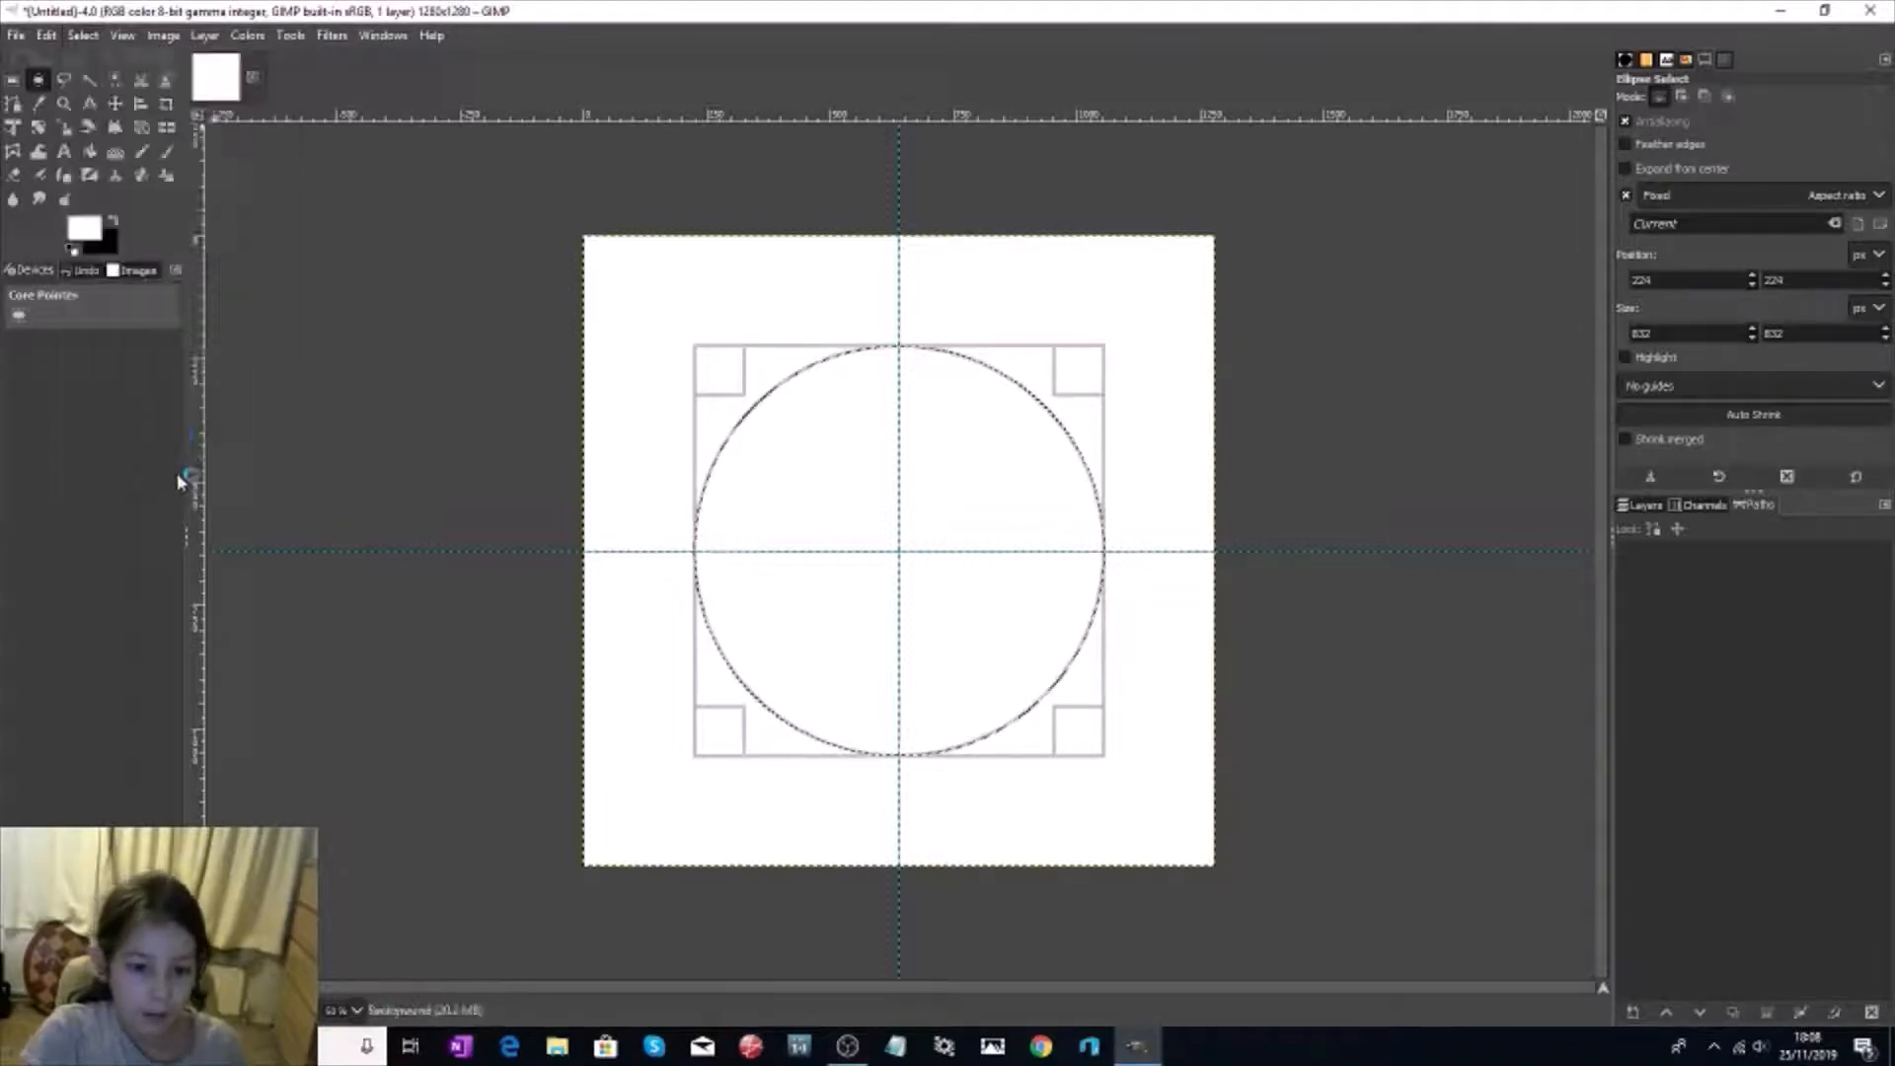
Step: Clear the selection and make the large circle's path visible
left_click(84, 37)
left_click(105, 86)
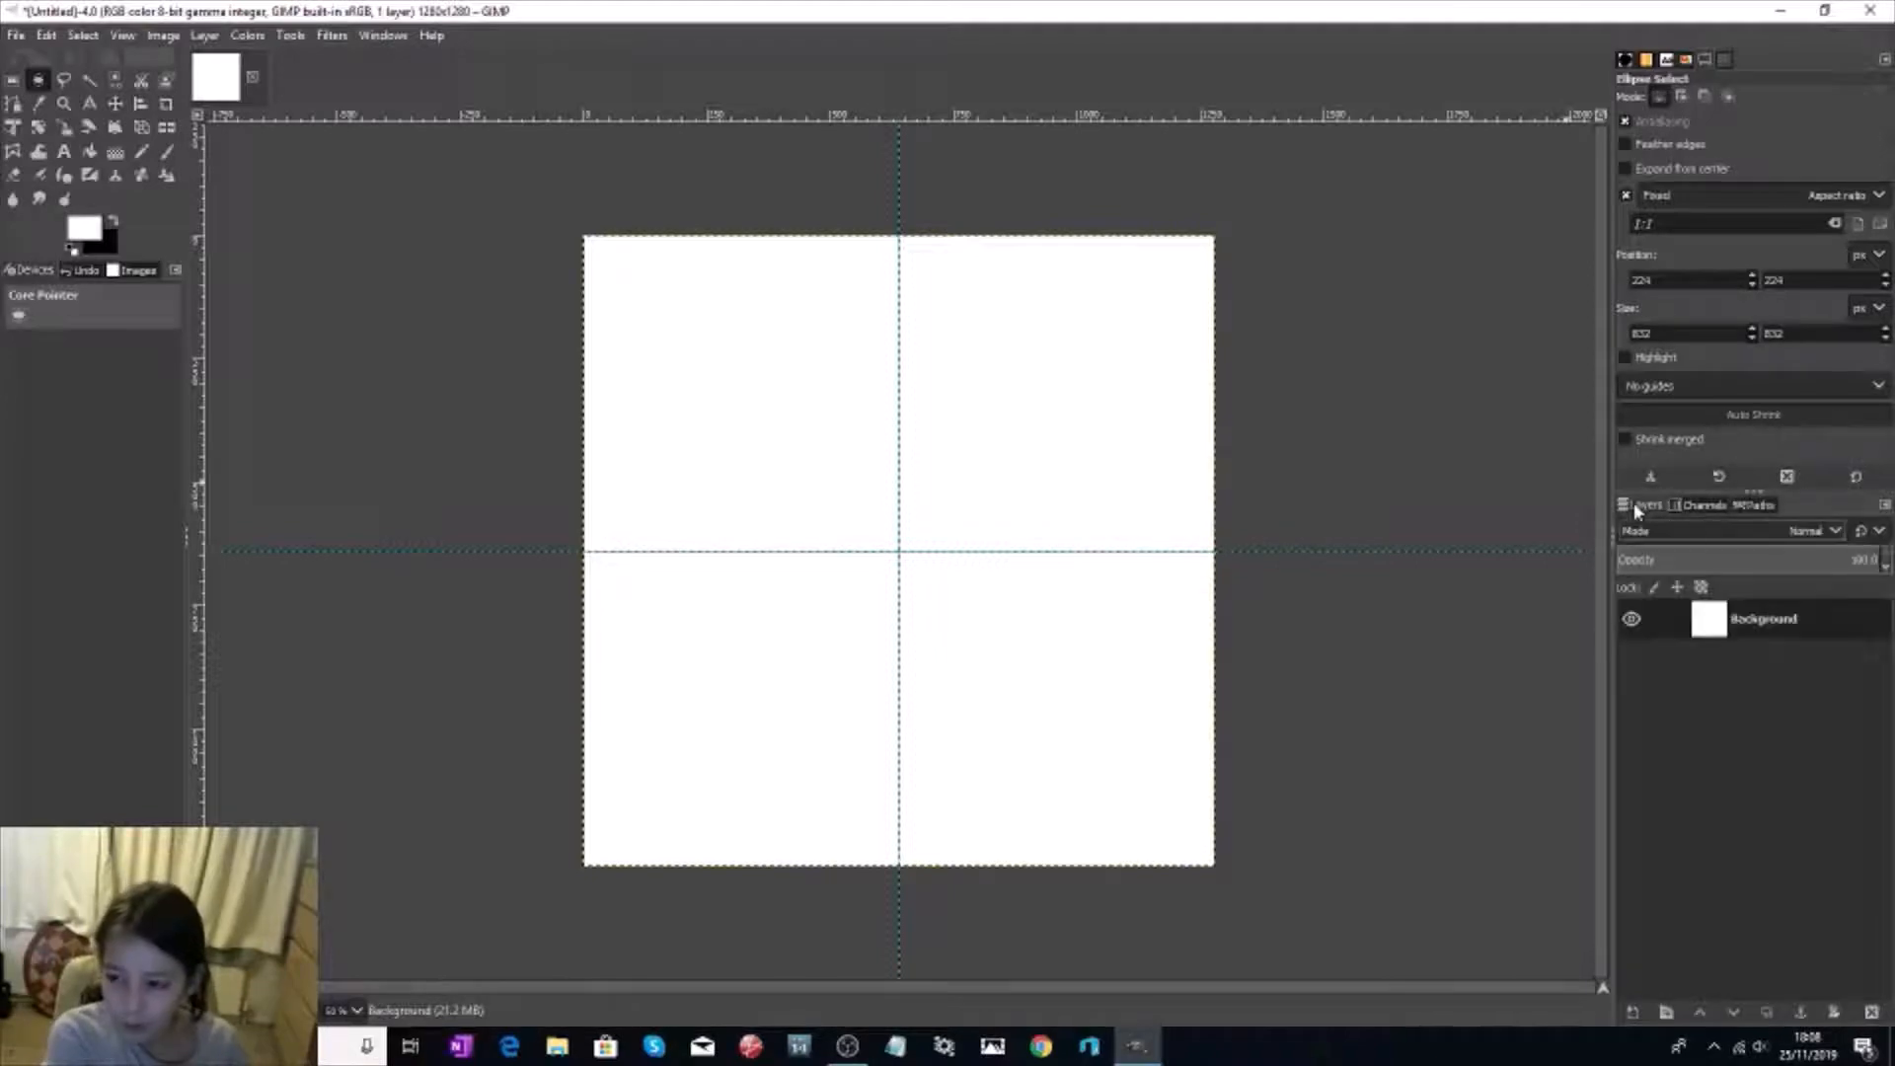
left_click(1694, 506)
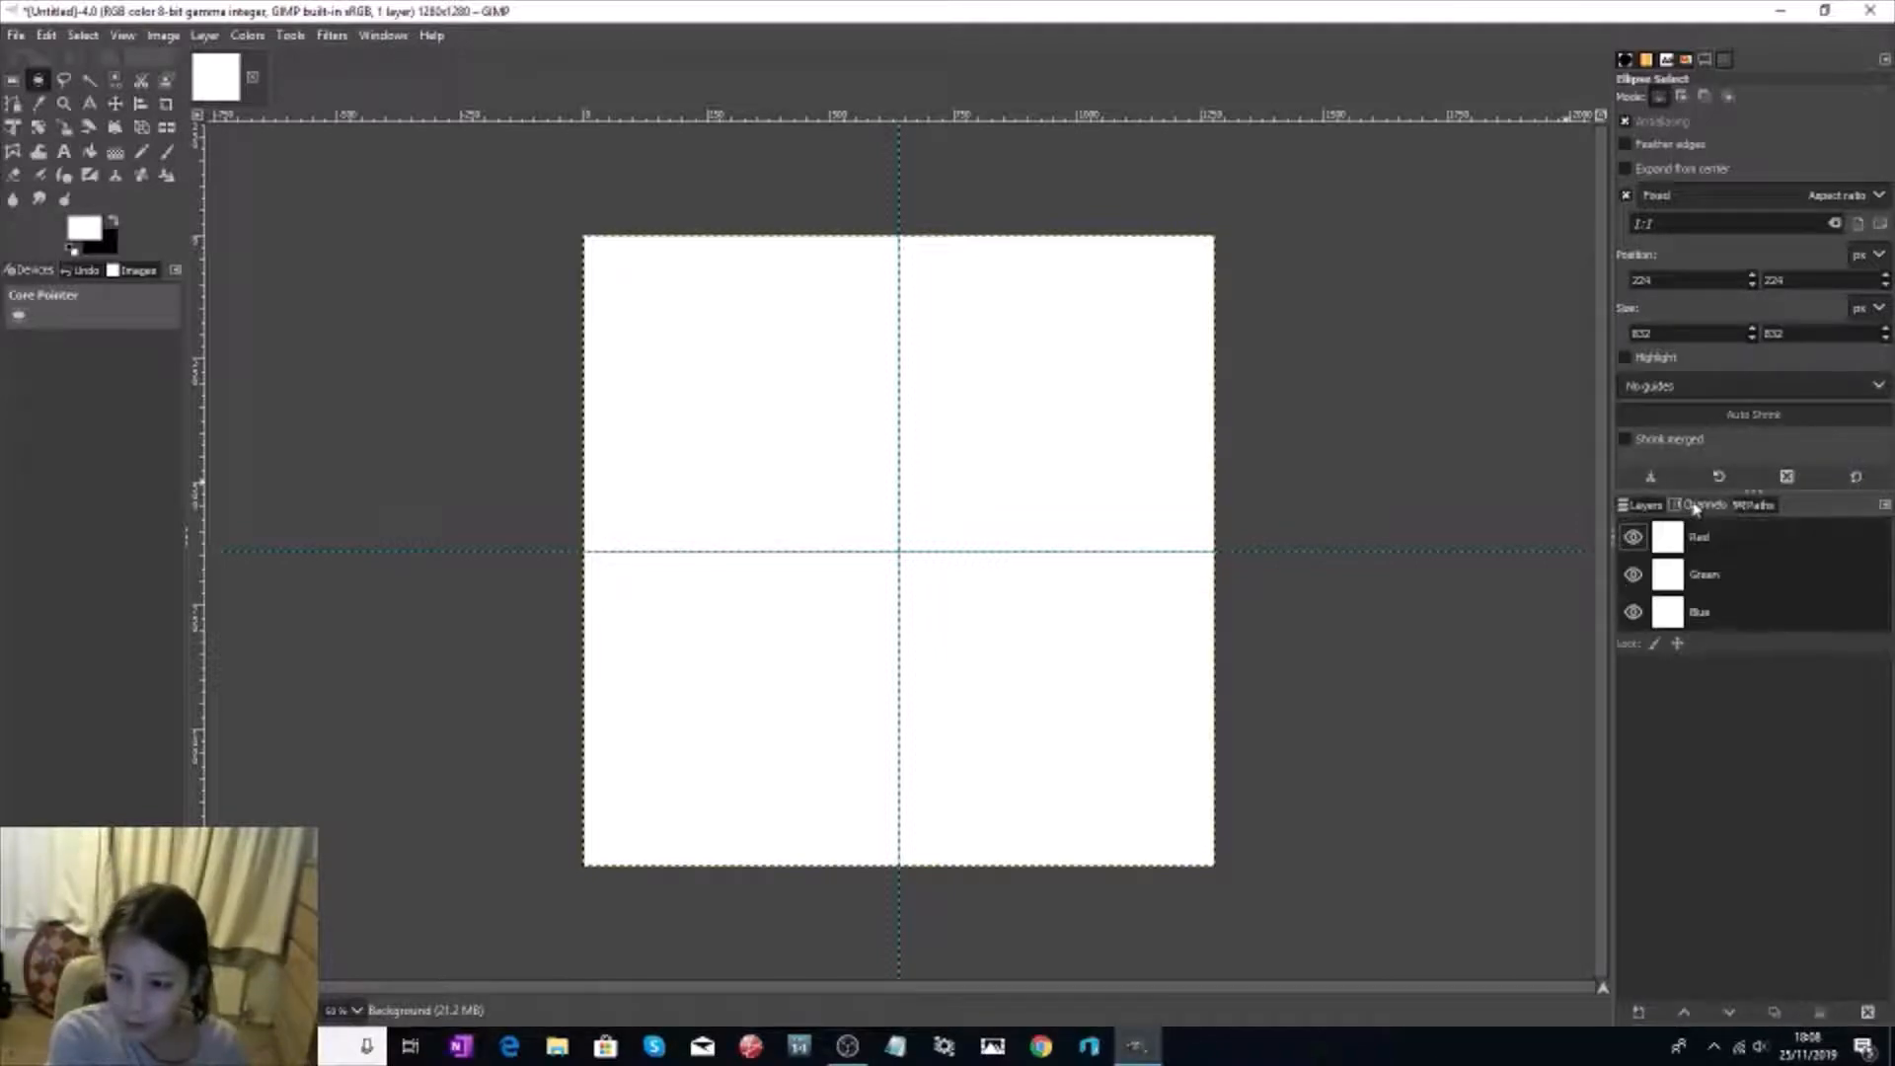
left_click(1754, 505)
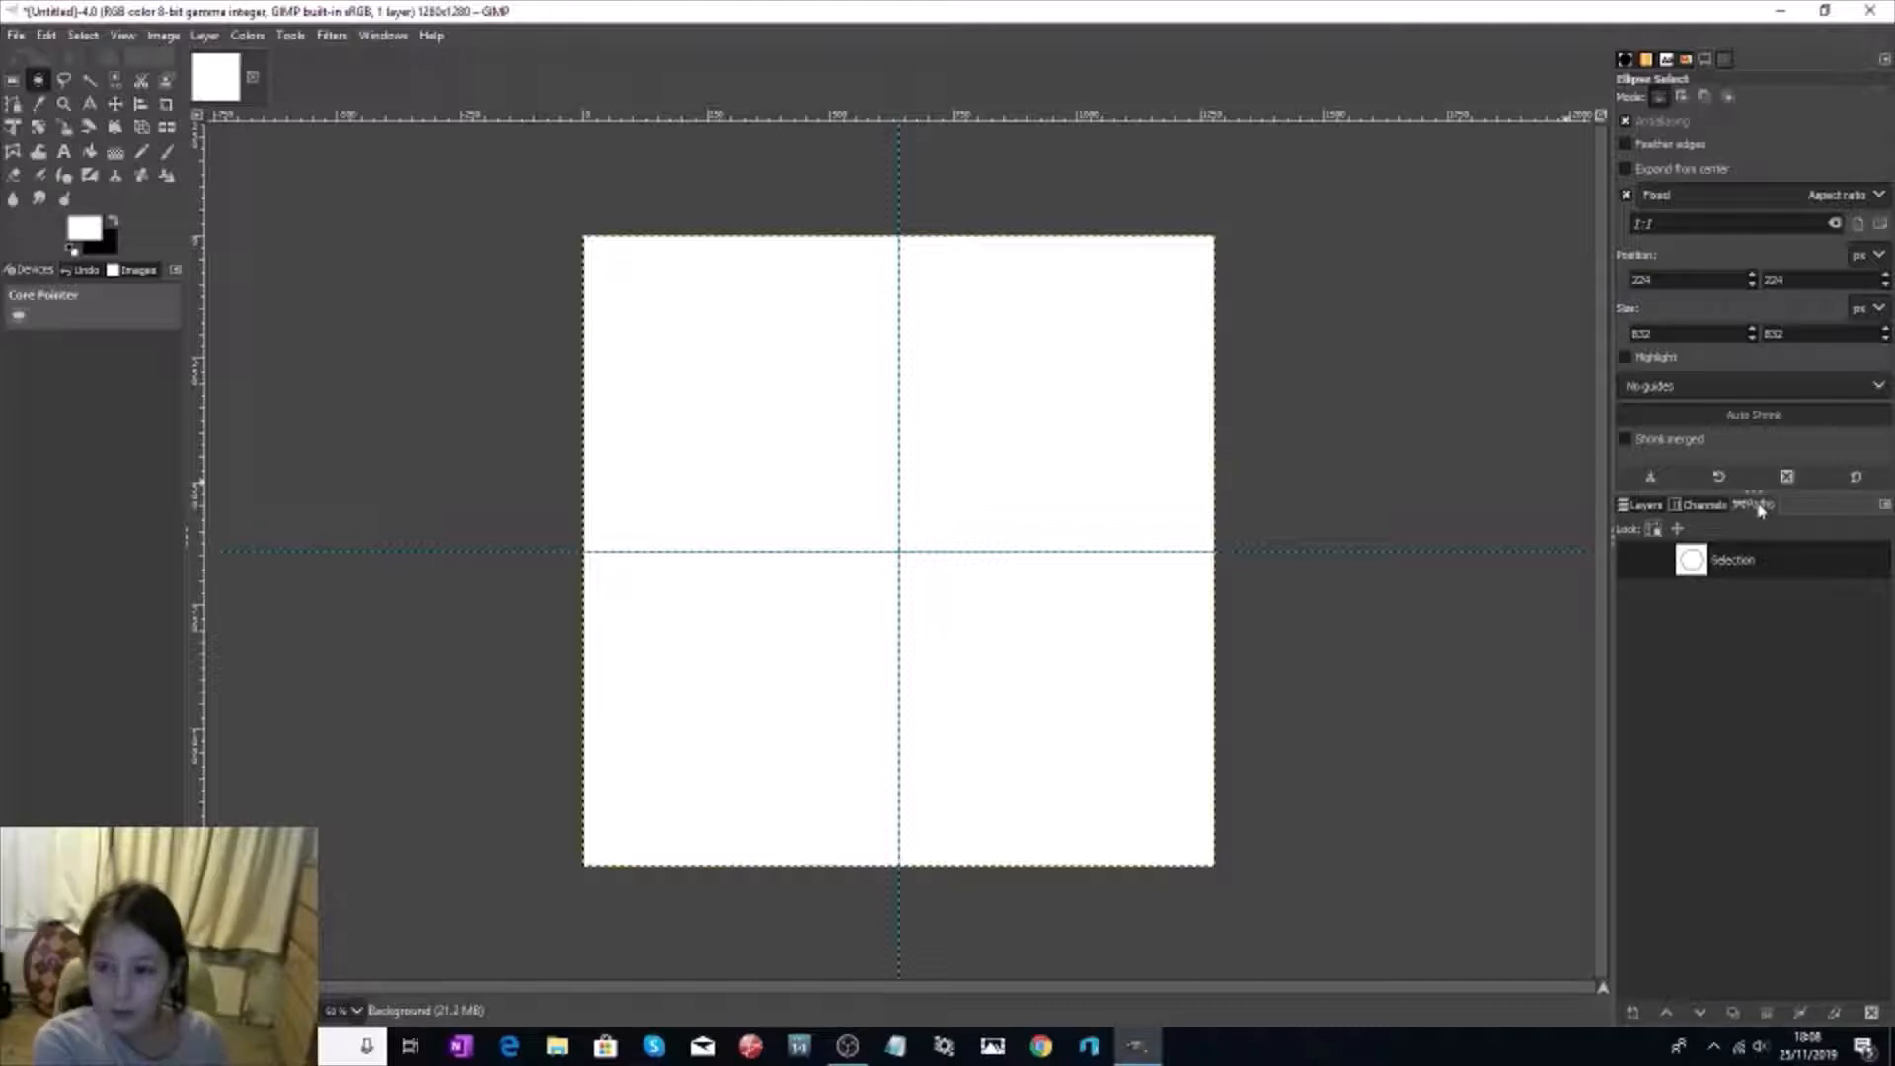
left_click(1634, 561)
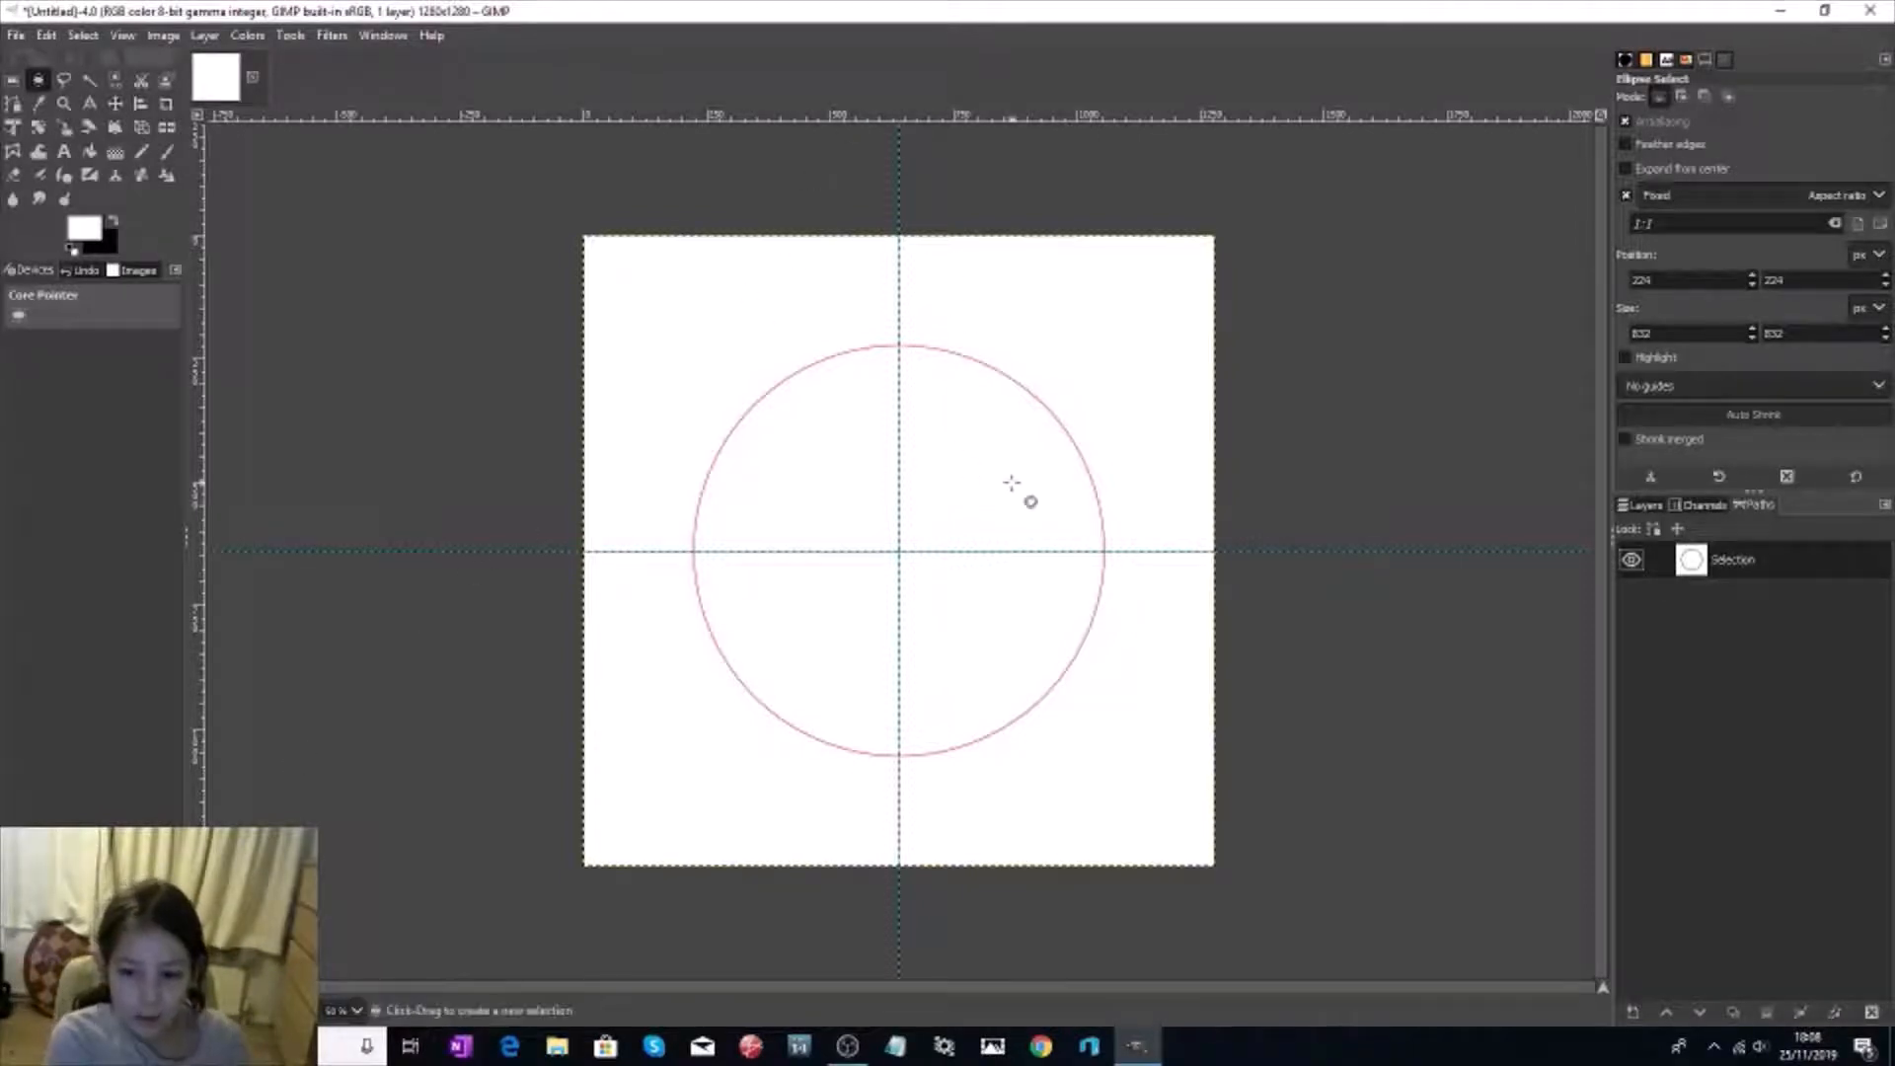
Step: Draw a circular selection about 486 px across, centred on the vertical guide and touching the large circle's top, and convert it to a path
left_click(898, 455)
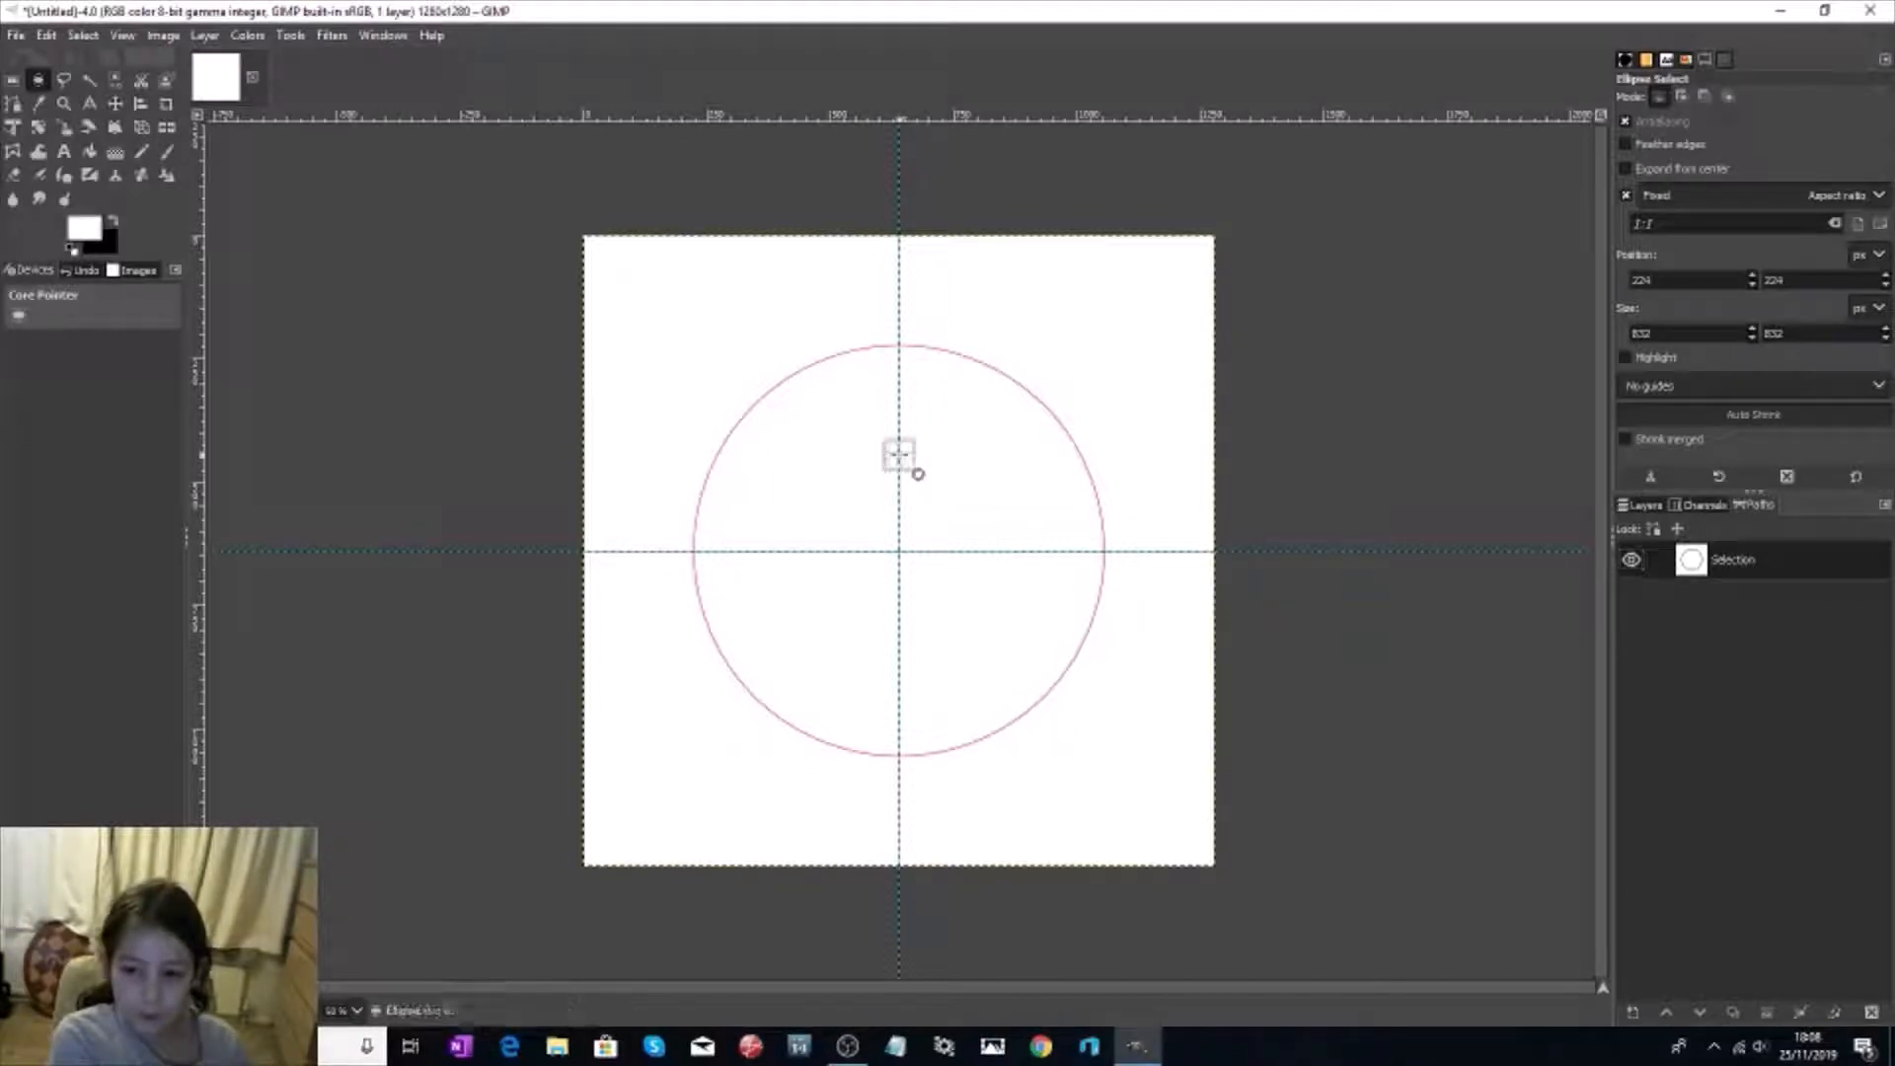
left_click_drag(898, 455, 960, 560)
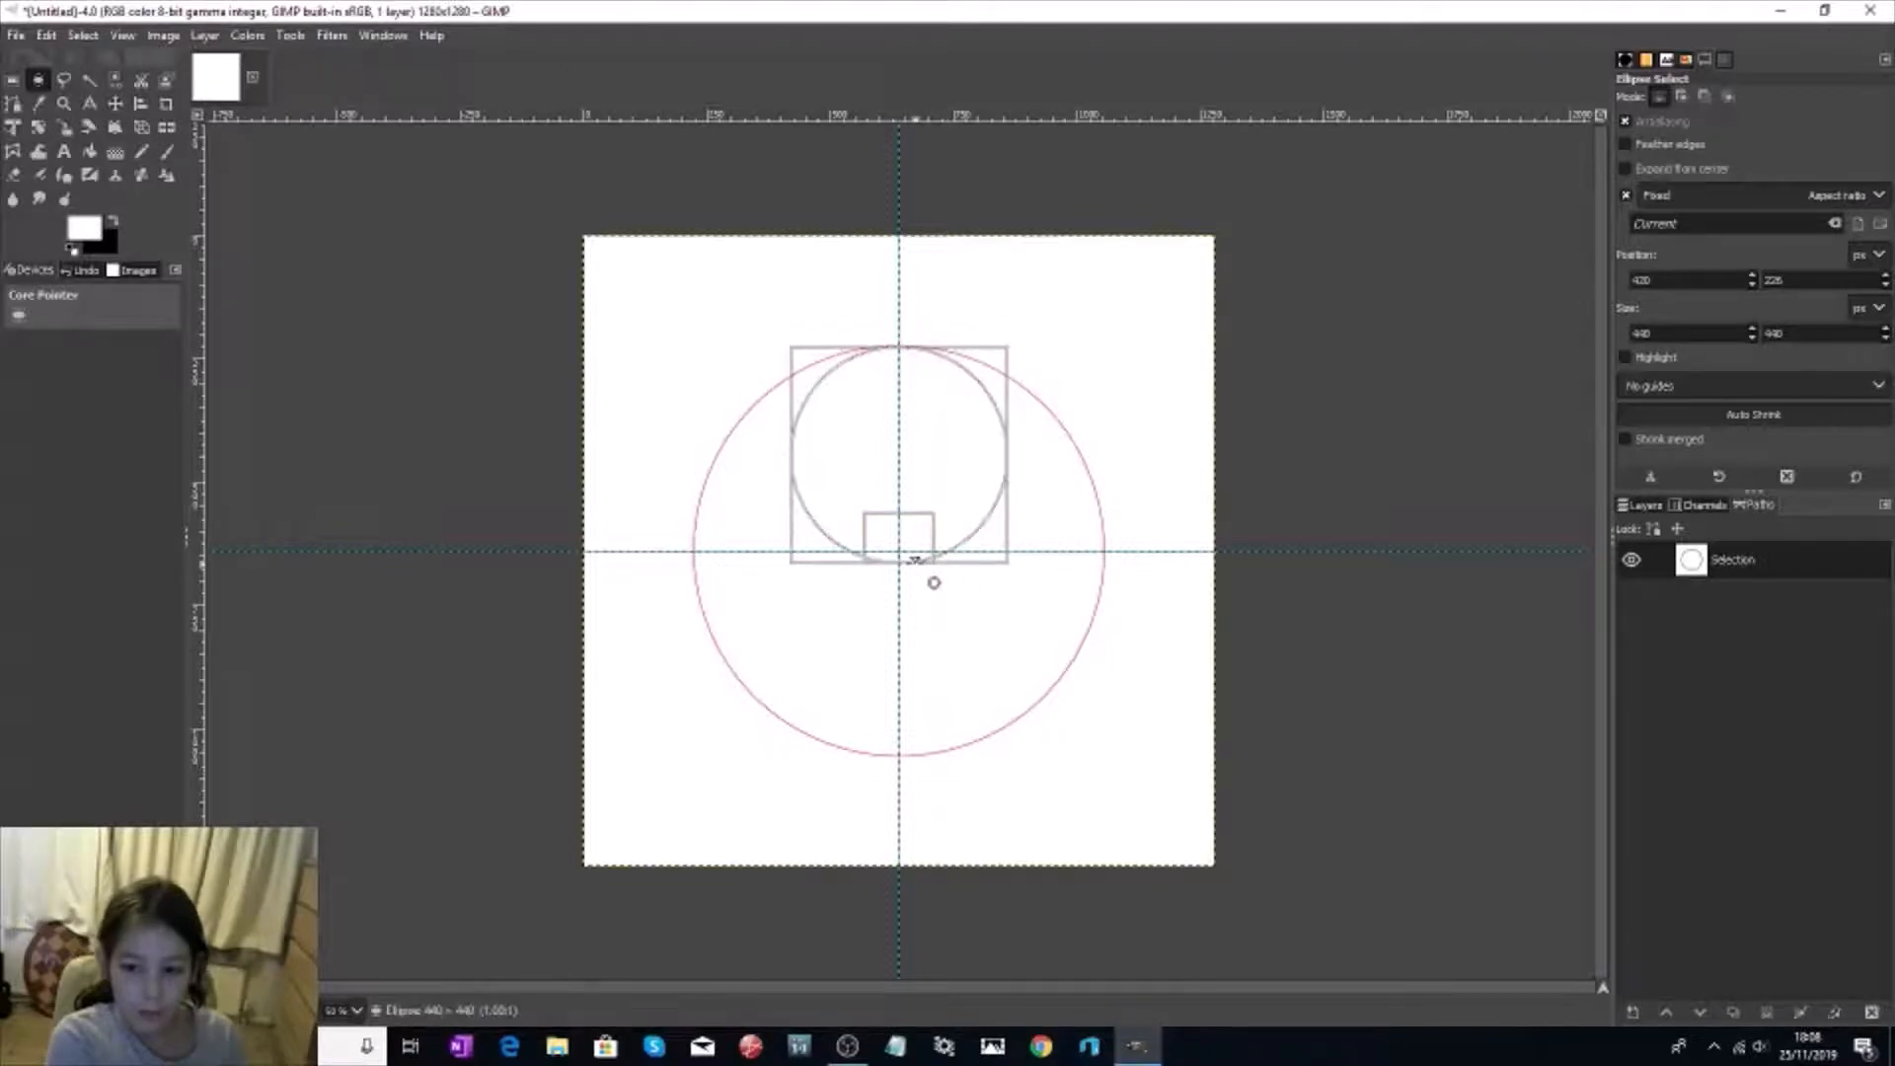
left_click_drag(934, 582, 930, 605)
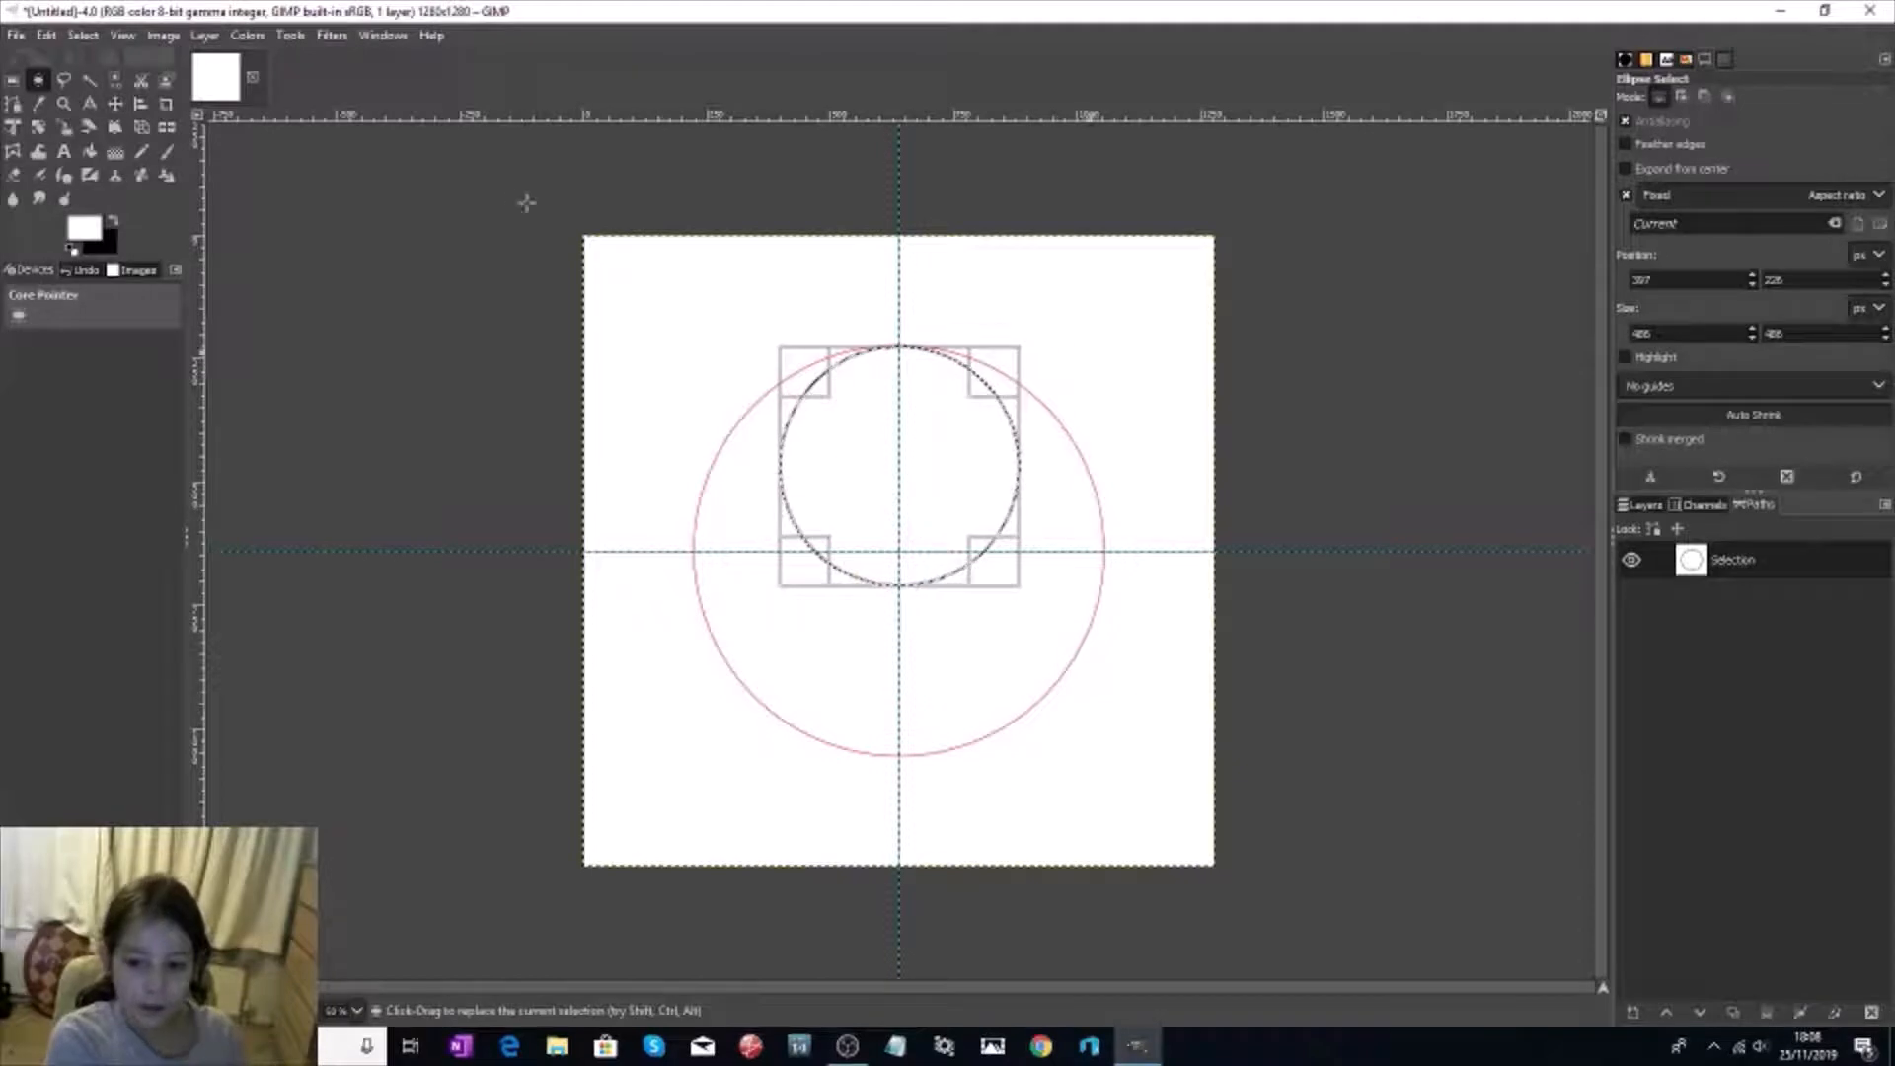
left_click(83, 34)
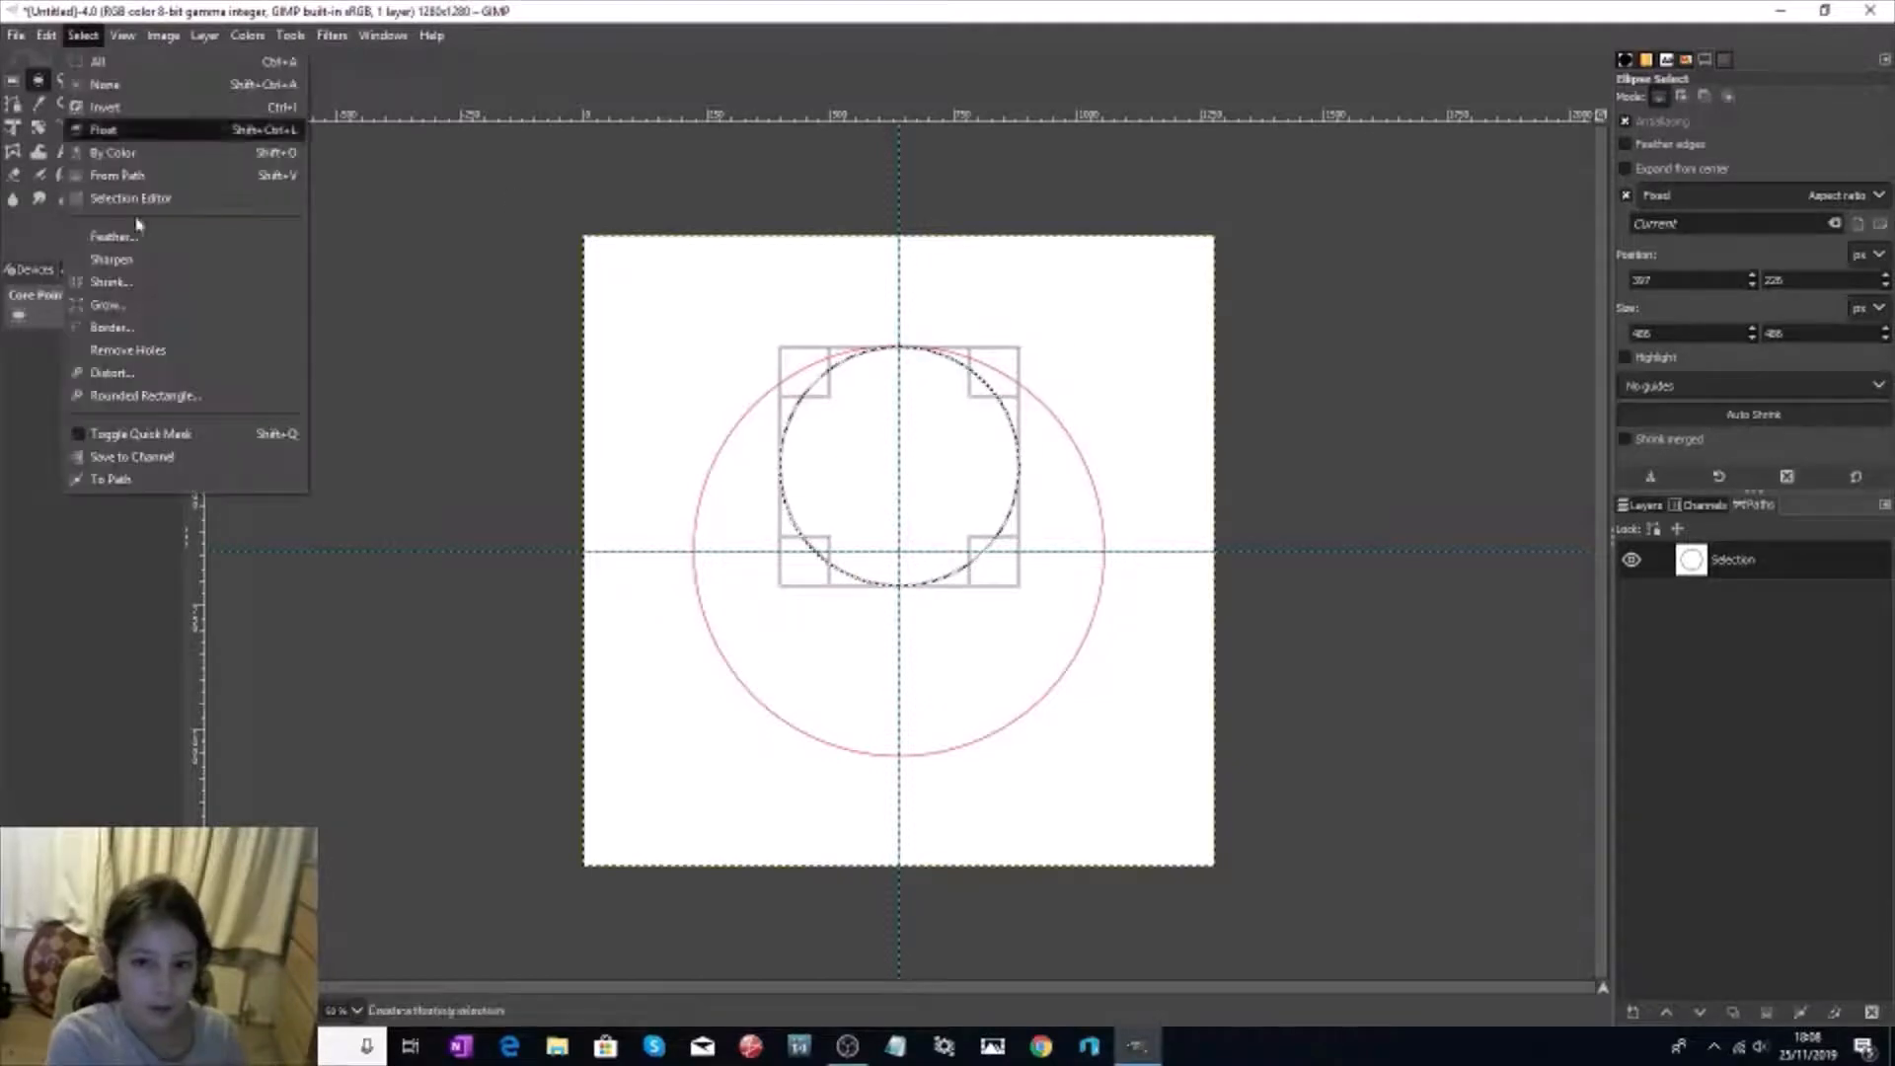
left_click(156, 476)
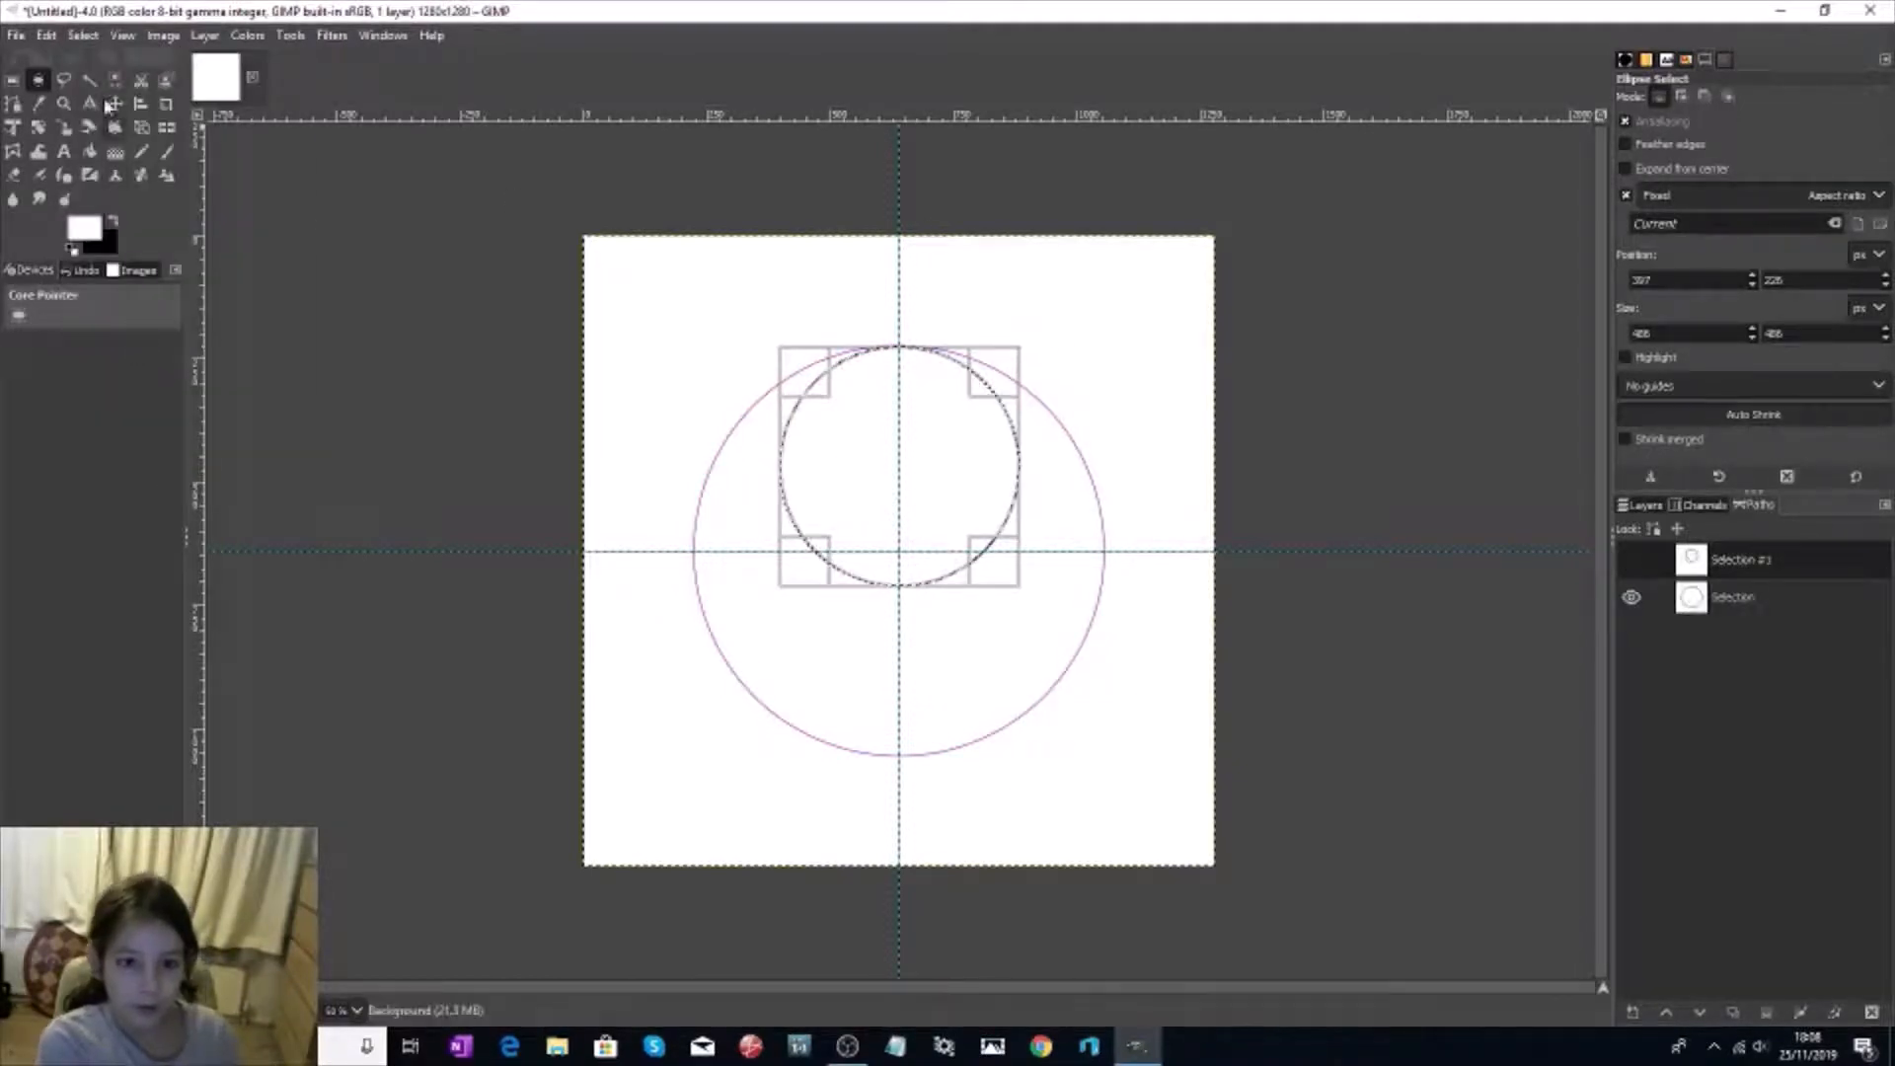
Step: Remove the current selection and make the smaller circle's path visible
left_click(82, 34)
left_click(94, 76)
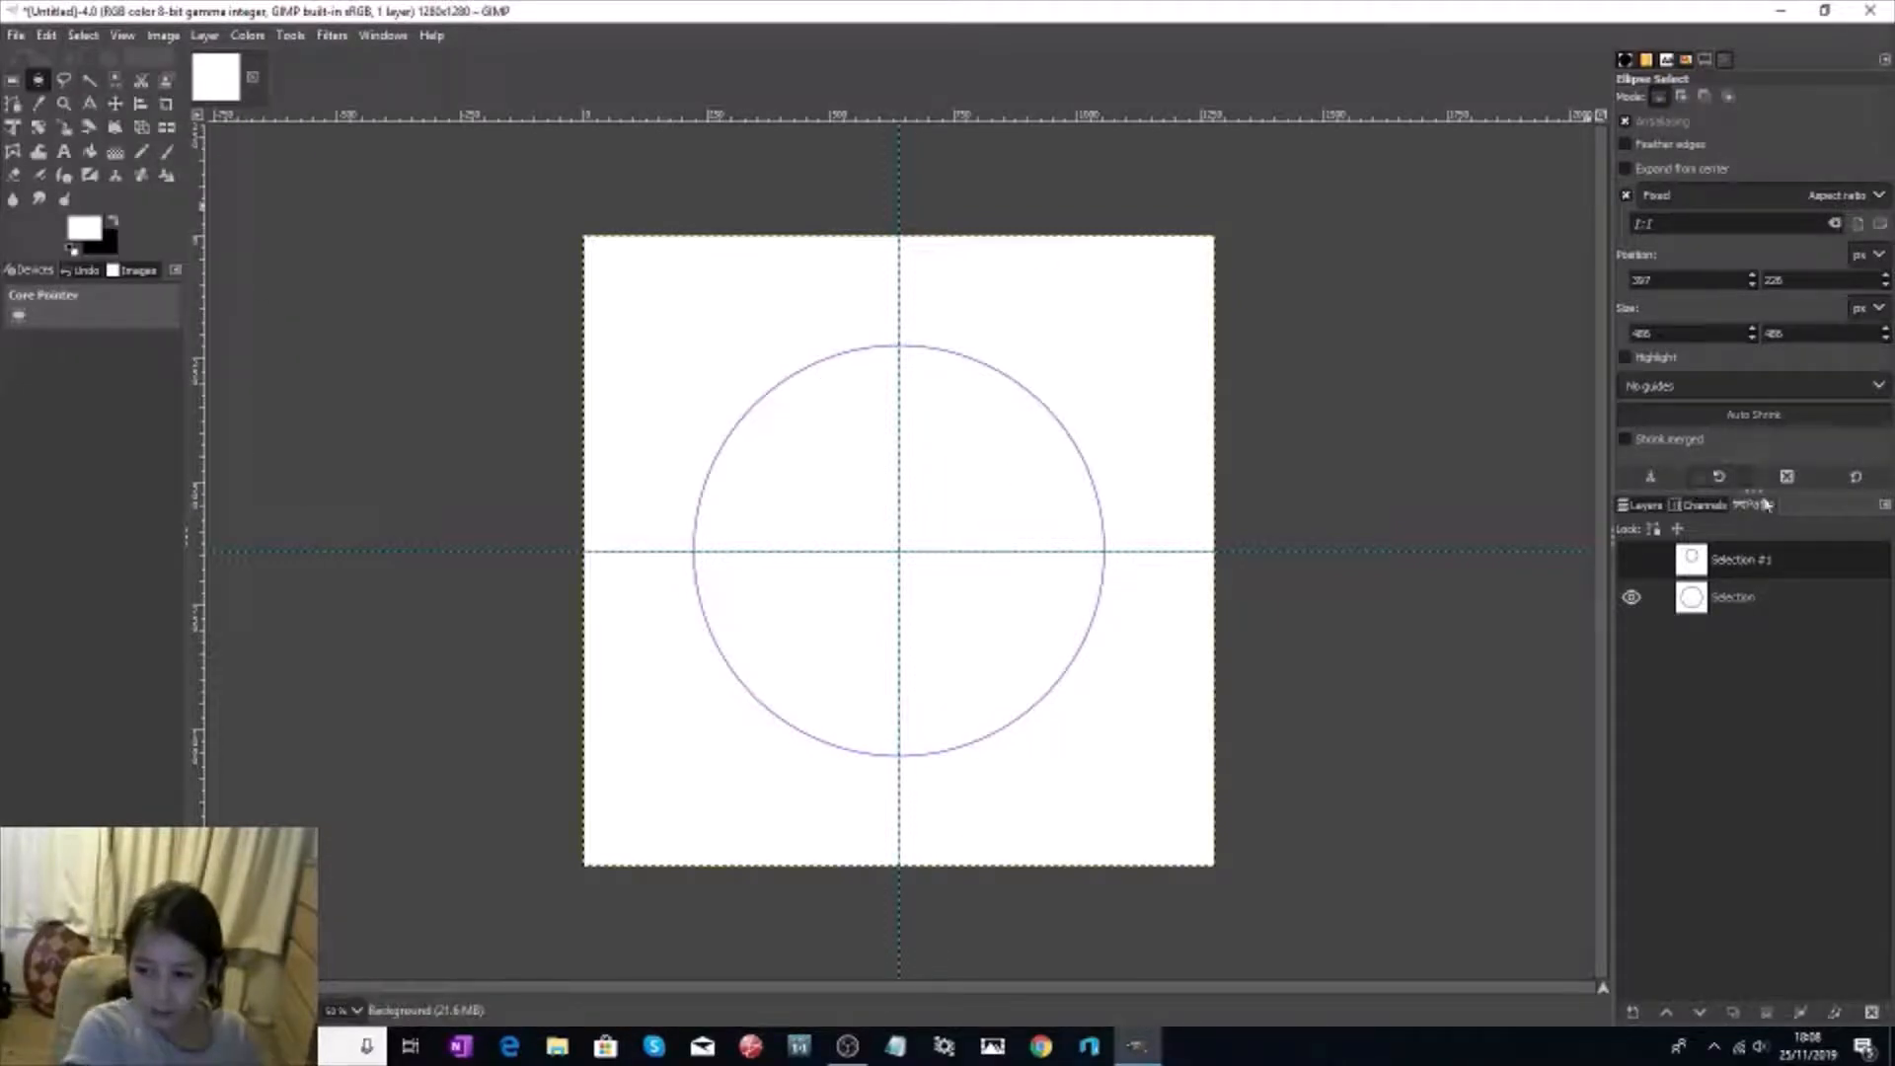
left_click(1631, 559)
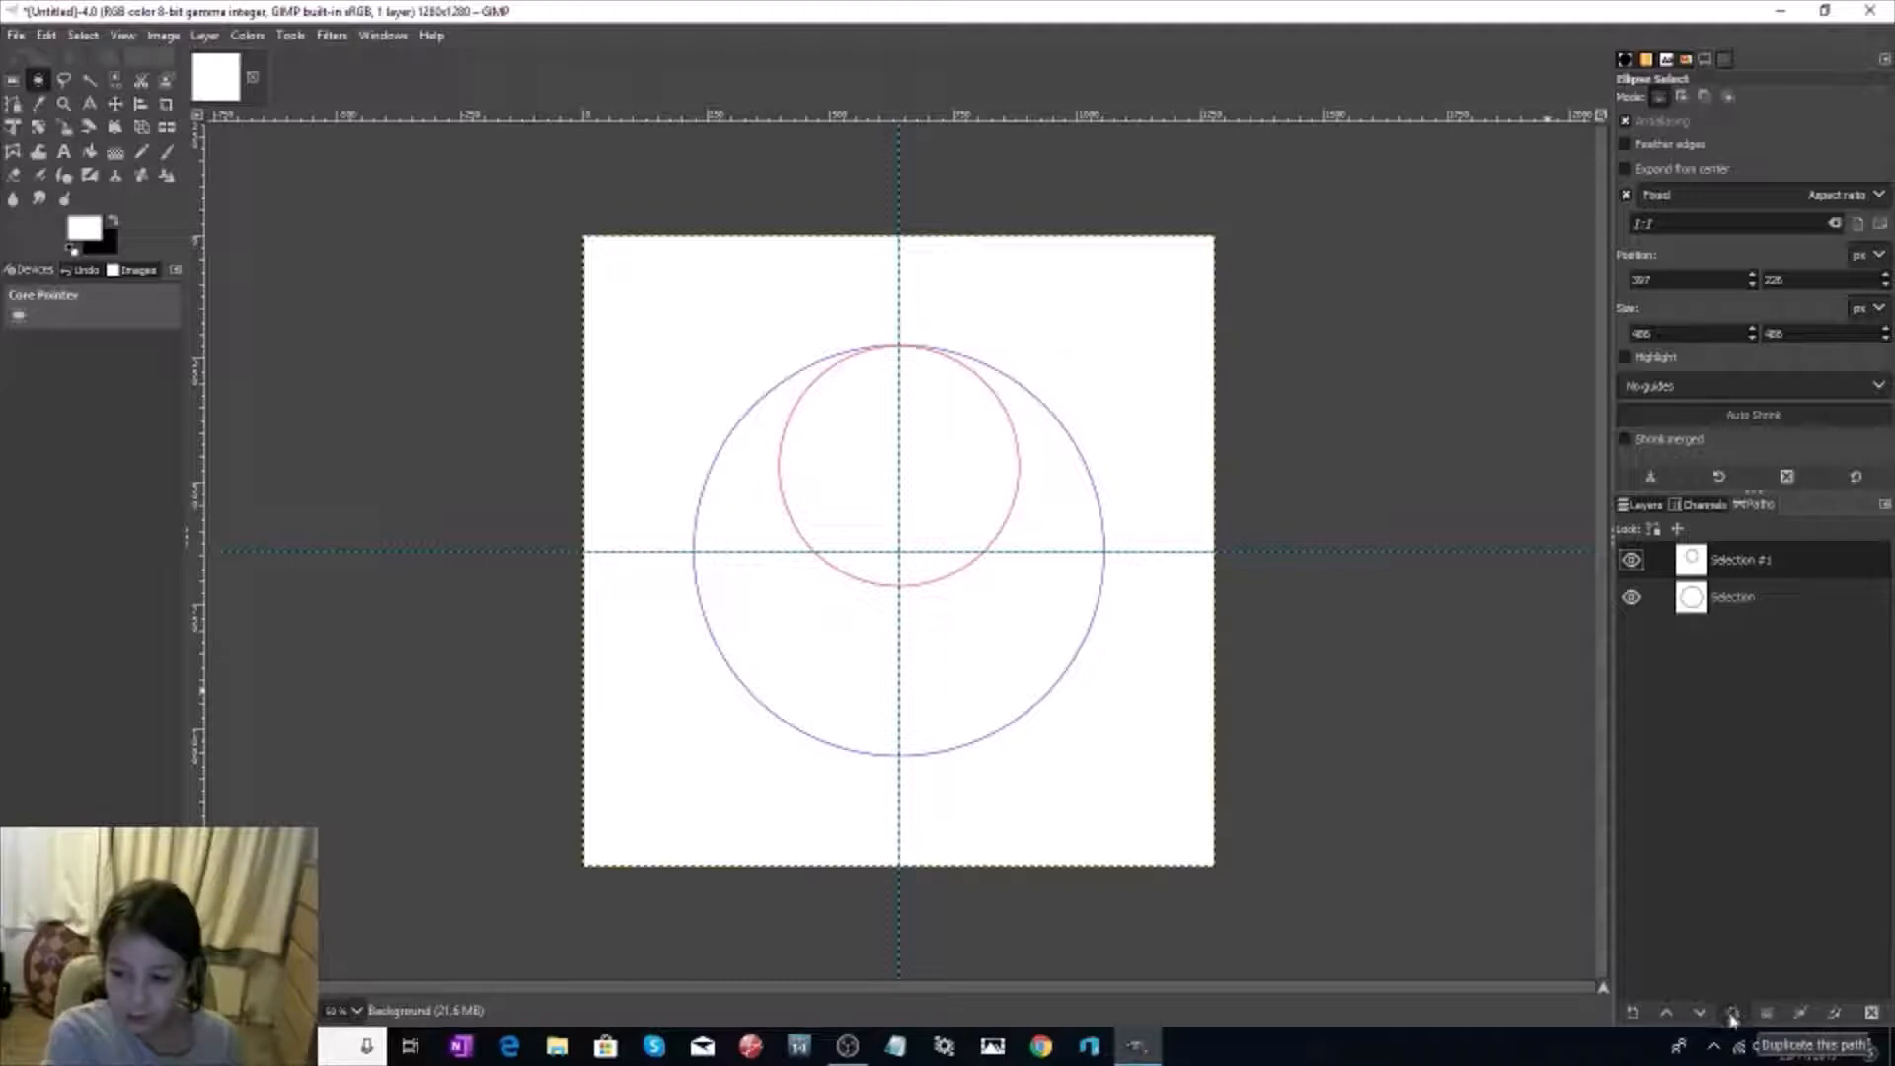
Step: Duplicate the smaller circle's path and move the copy straight down until it touches the large circle's bottom
left_click(1734, 1013)
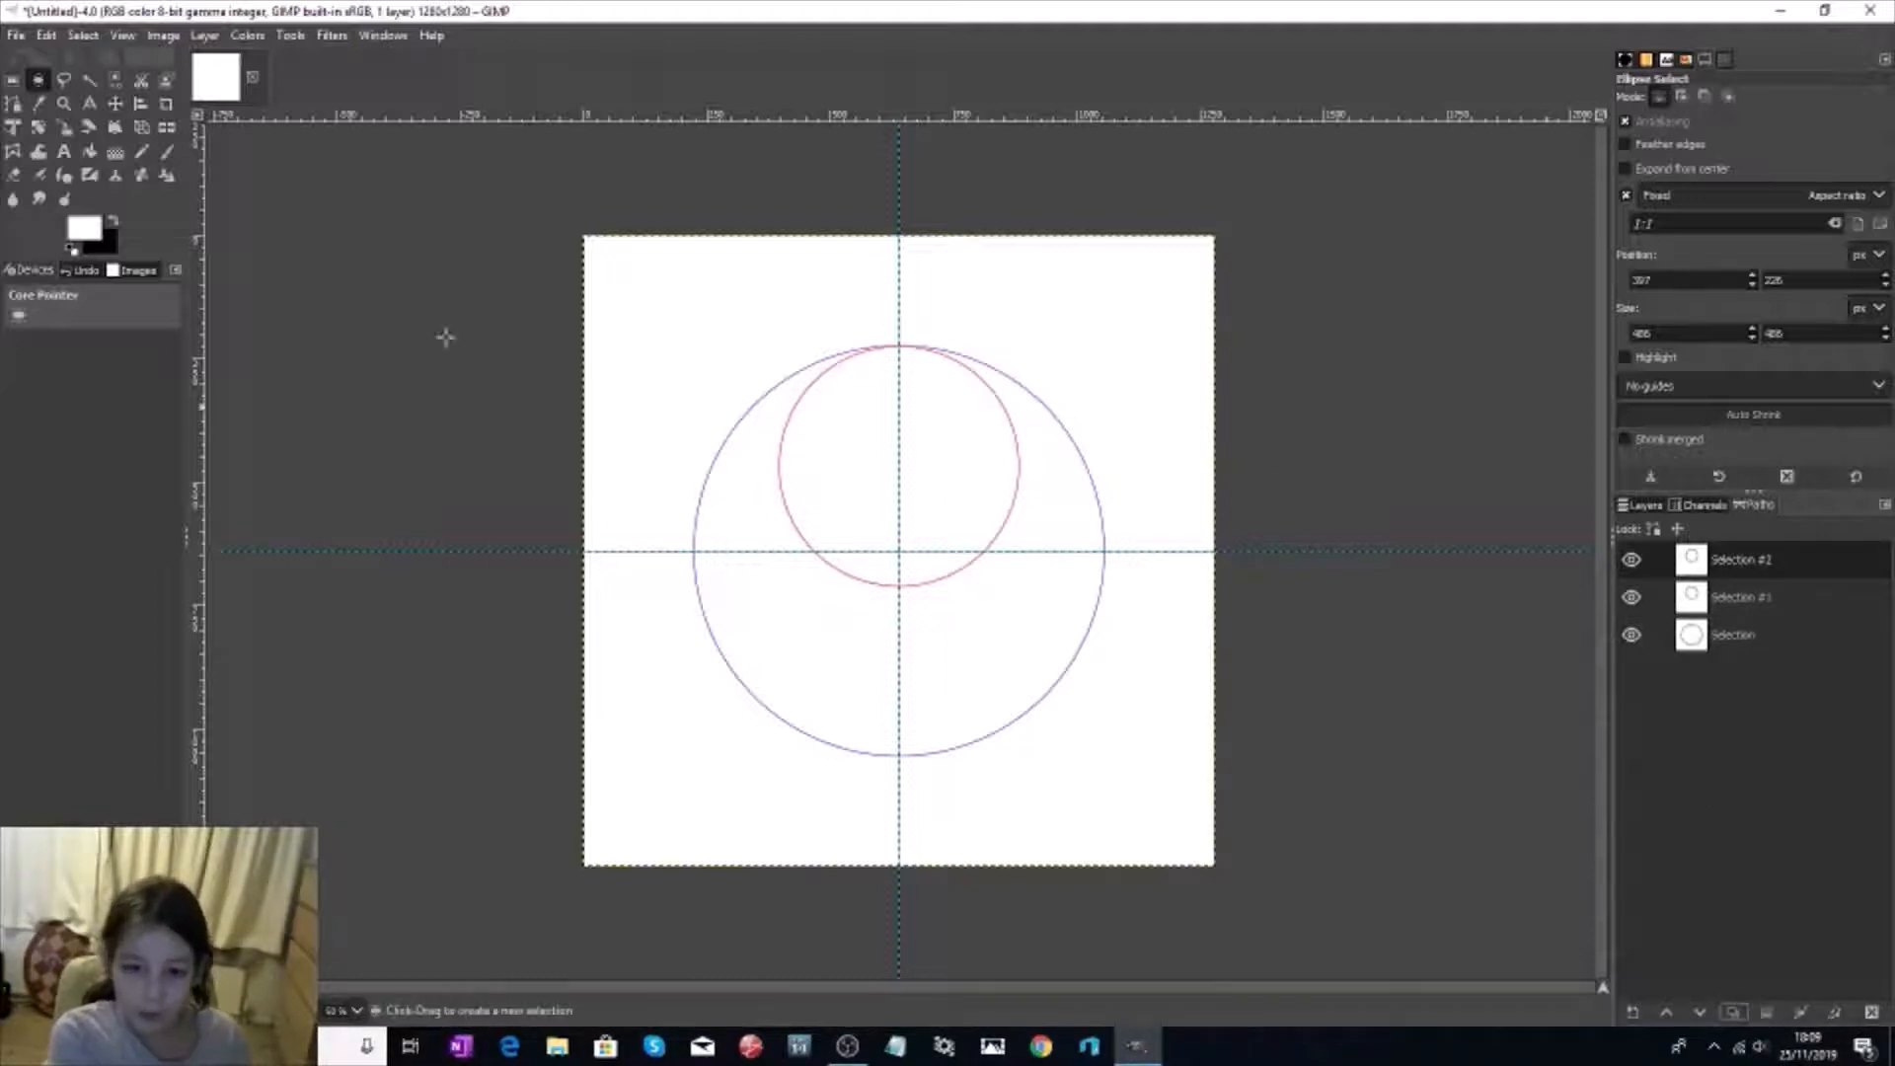
left_click(115, 103)
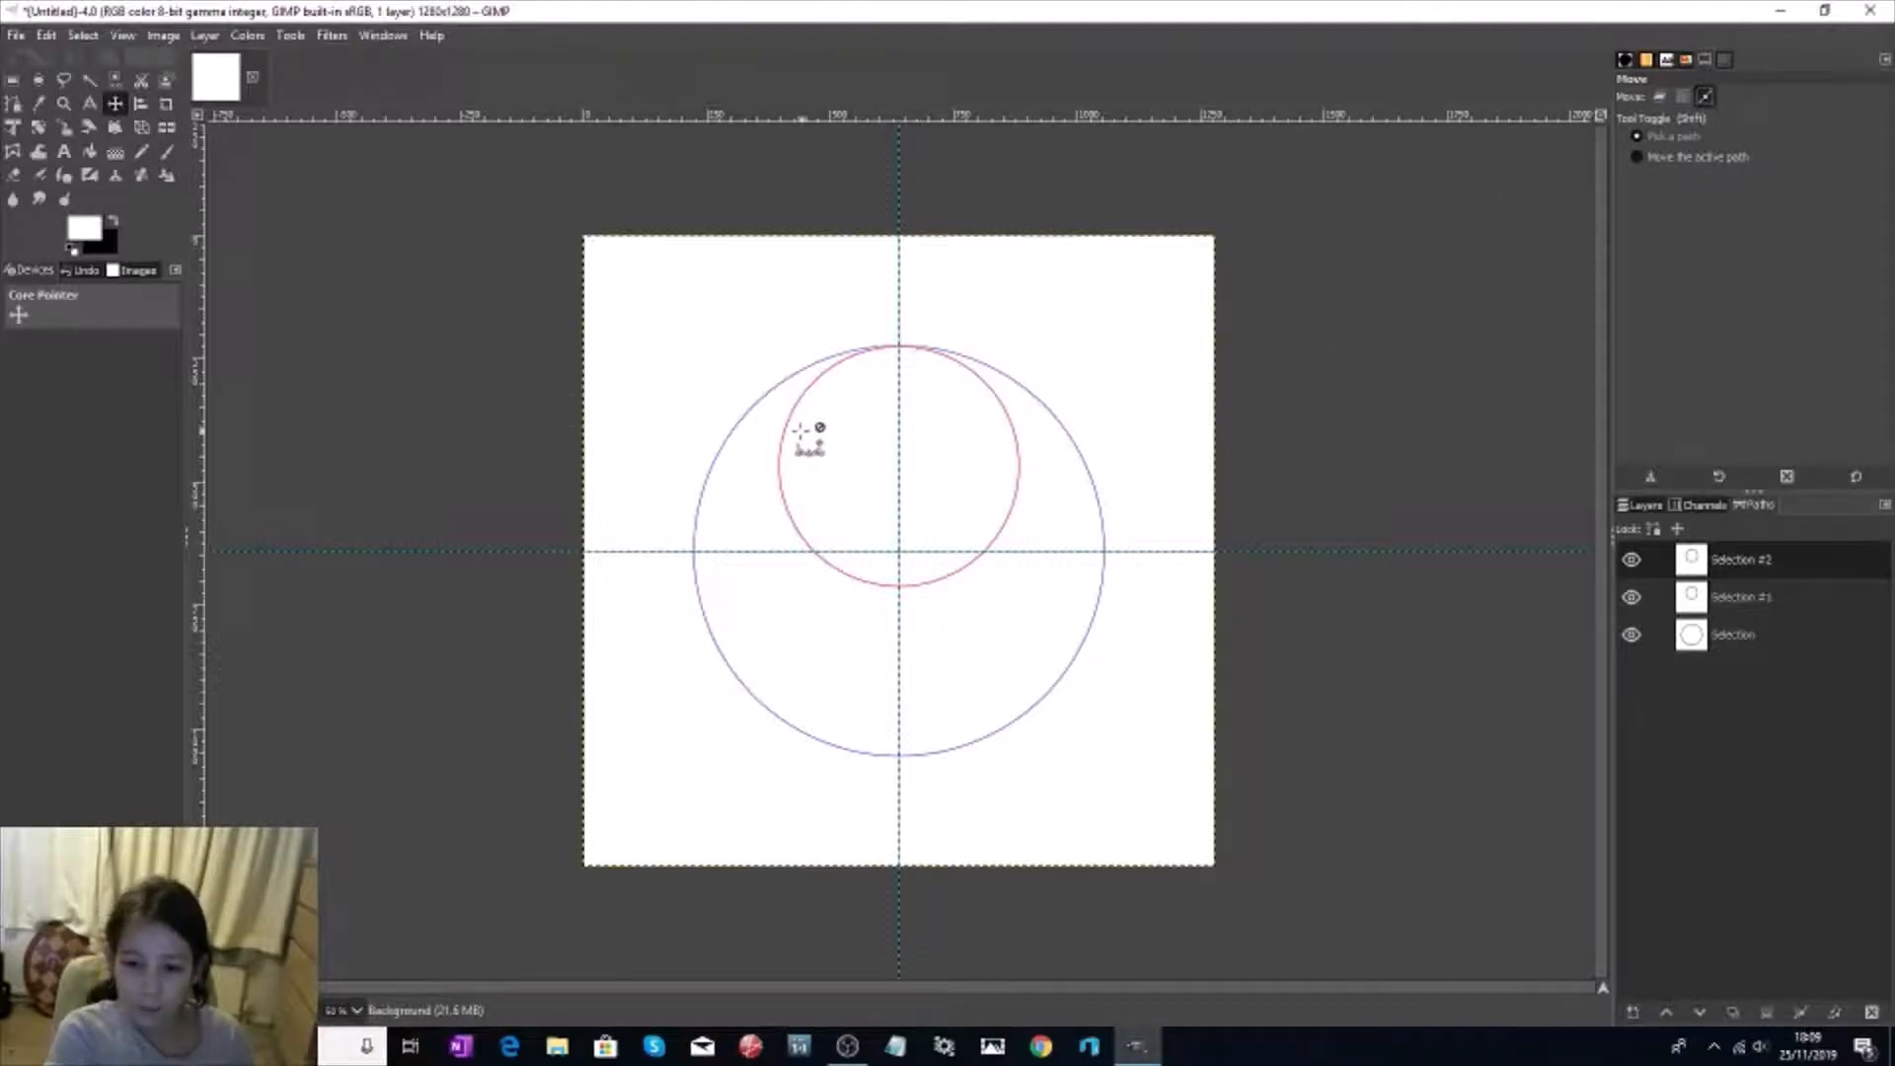
left_click_drag(801, 431, 796, 596)
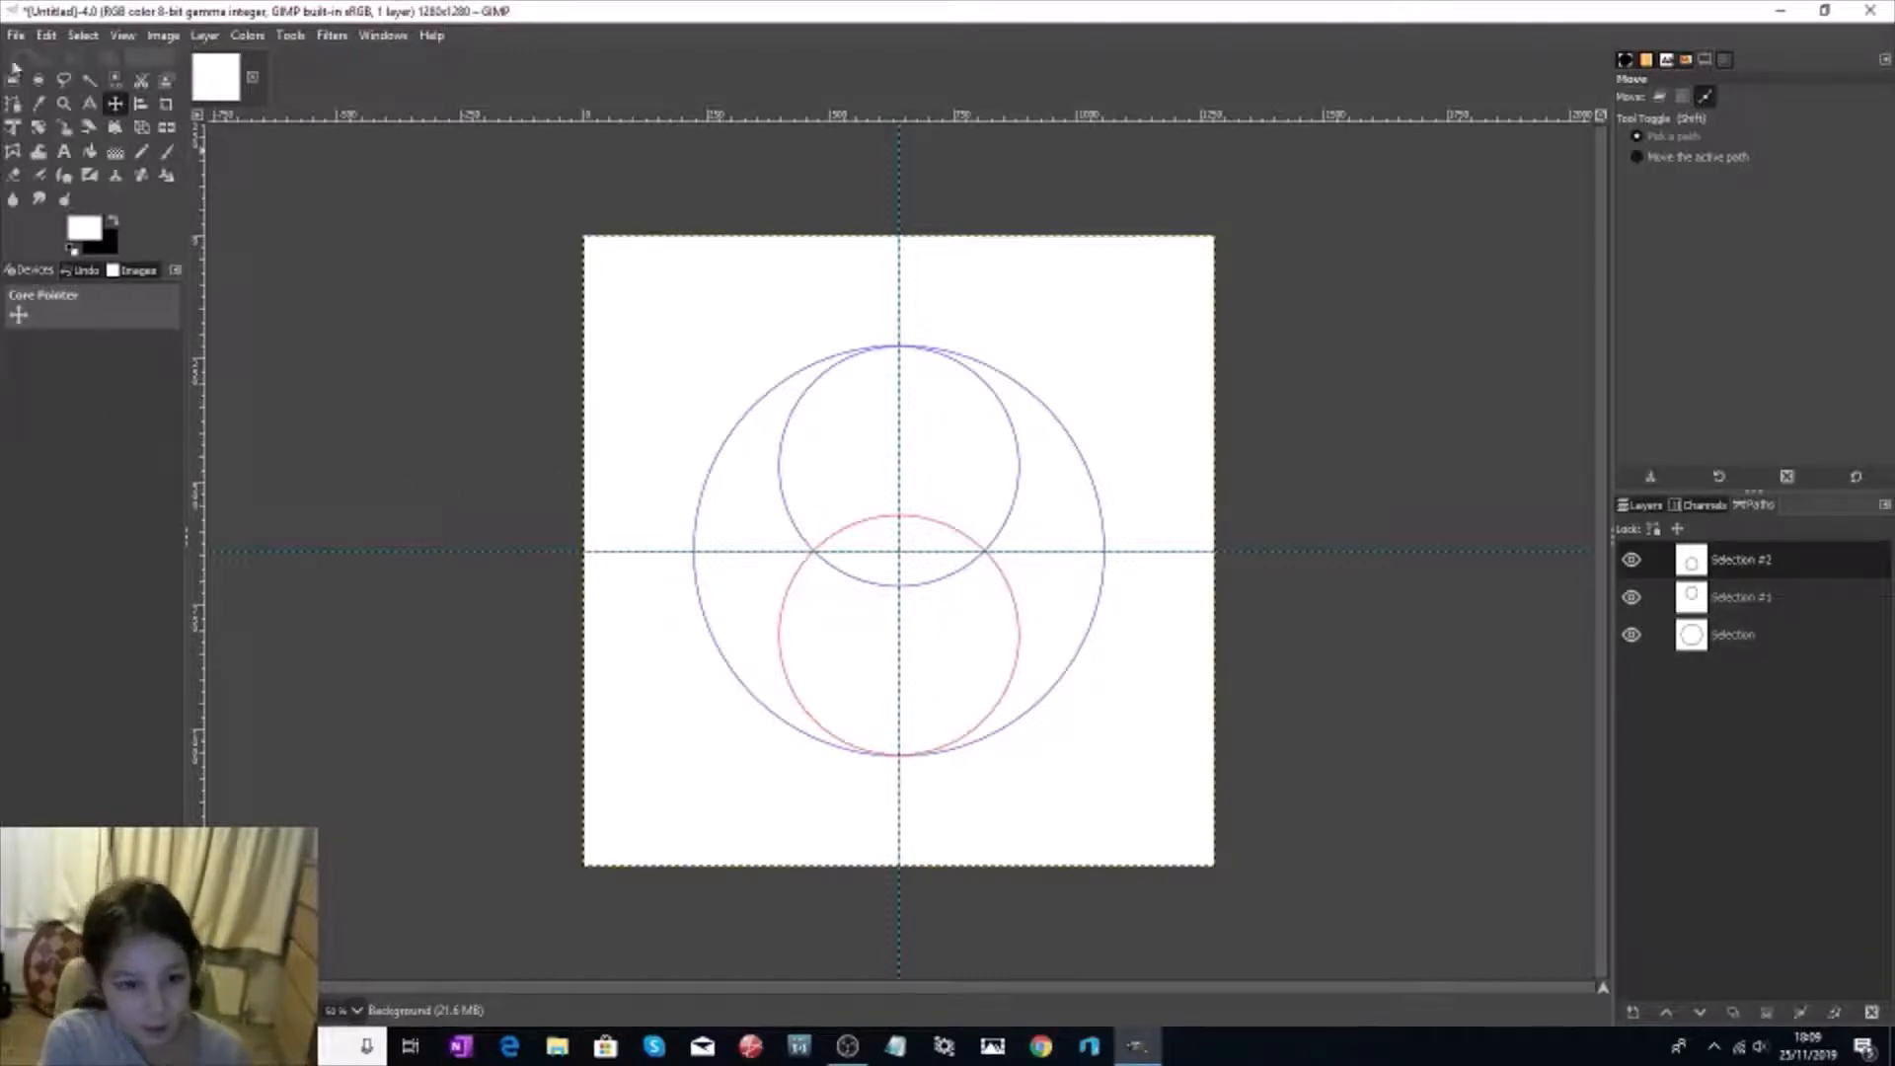
Step: Draw a circular selection about 214 px across, centred on the vertical guide inside the upper medium circle, and convert it to a path
left_click(38, 80)
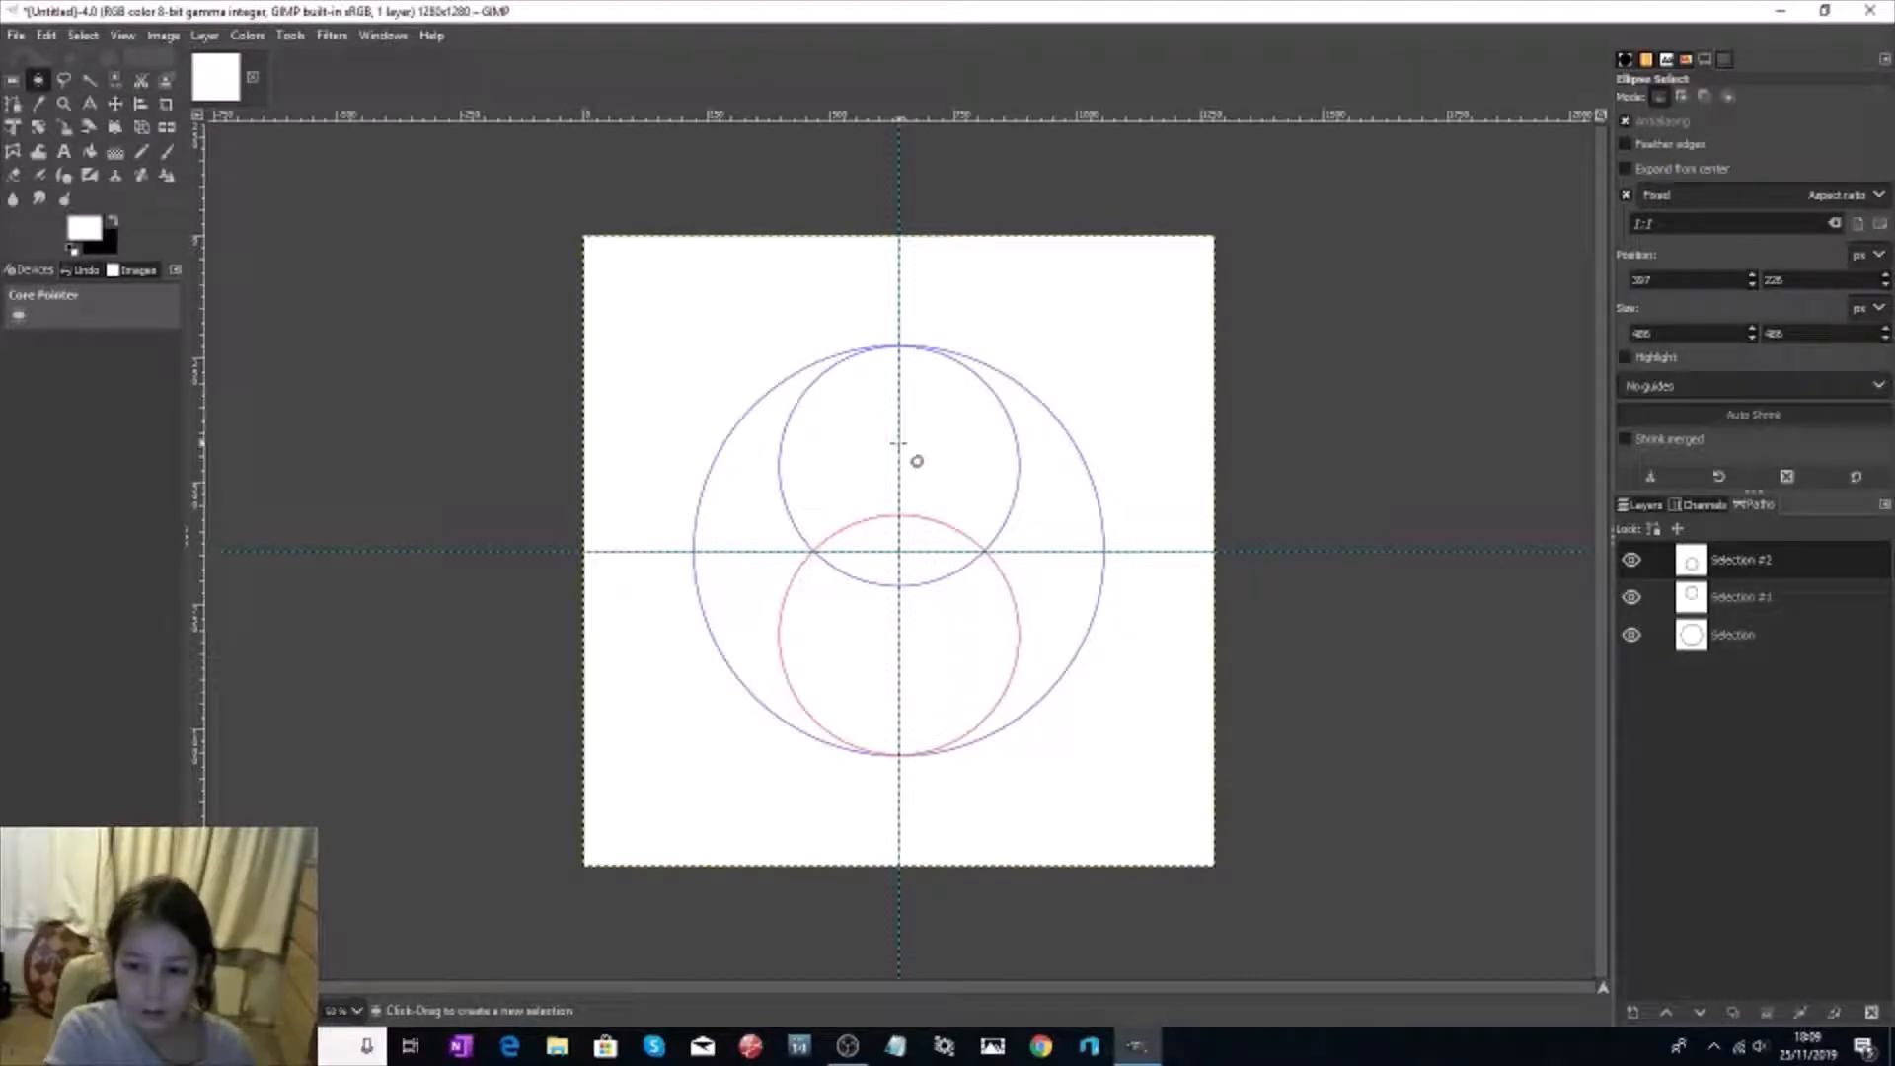
left_click_drag(899, 442, 918, 513)
mouse_move(893, 441)
left_mouse_down()
mouse_move(897, 393)
mouse_move(904, 446)
left_mouse_up()
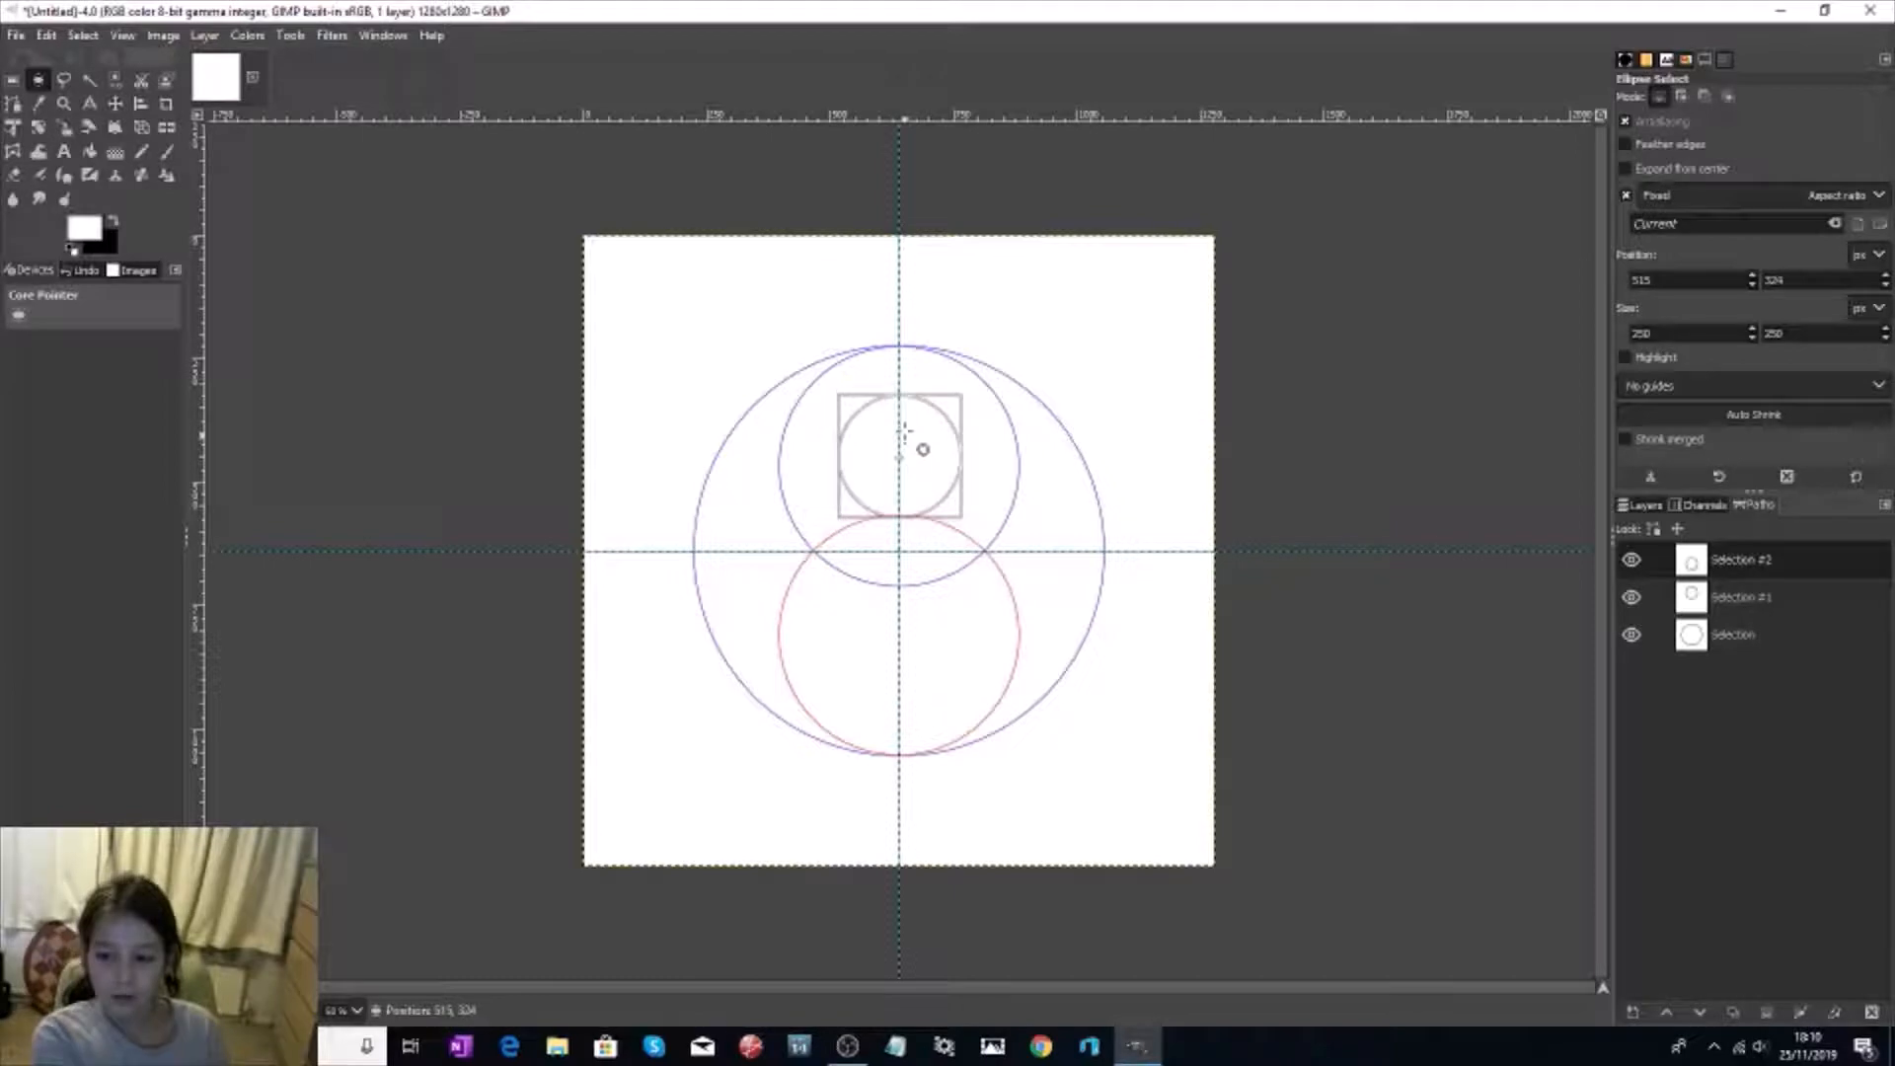
mouse_move(920, 451)
left_mouse_down()
mouse_move(890, 408)
mouse_move(900, 437)
left_mouse_up()
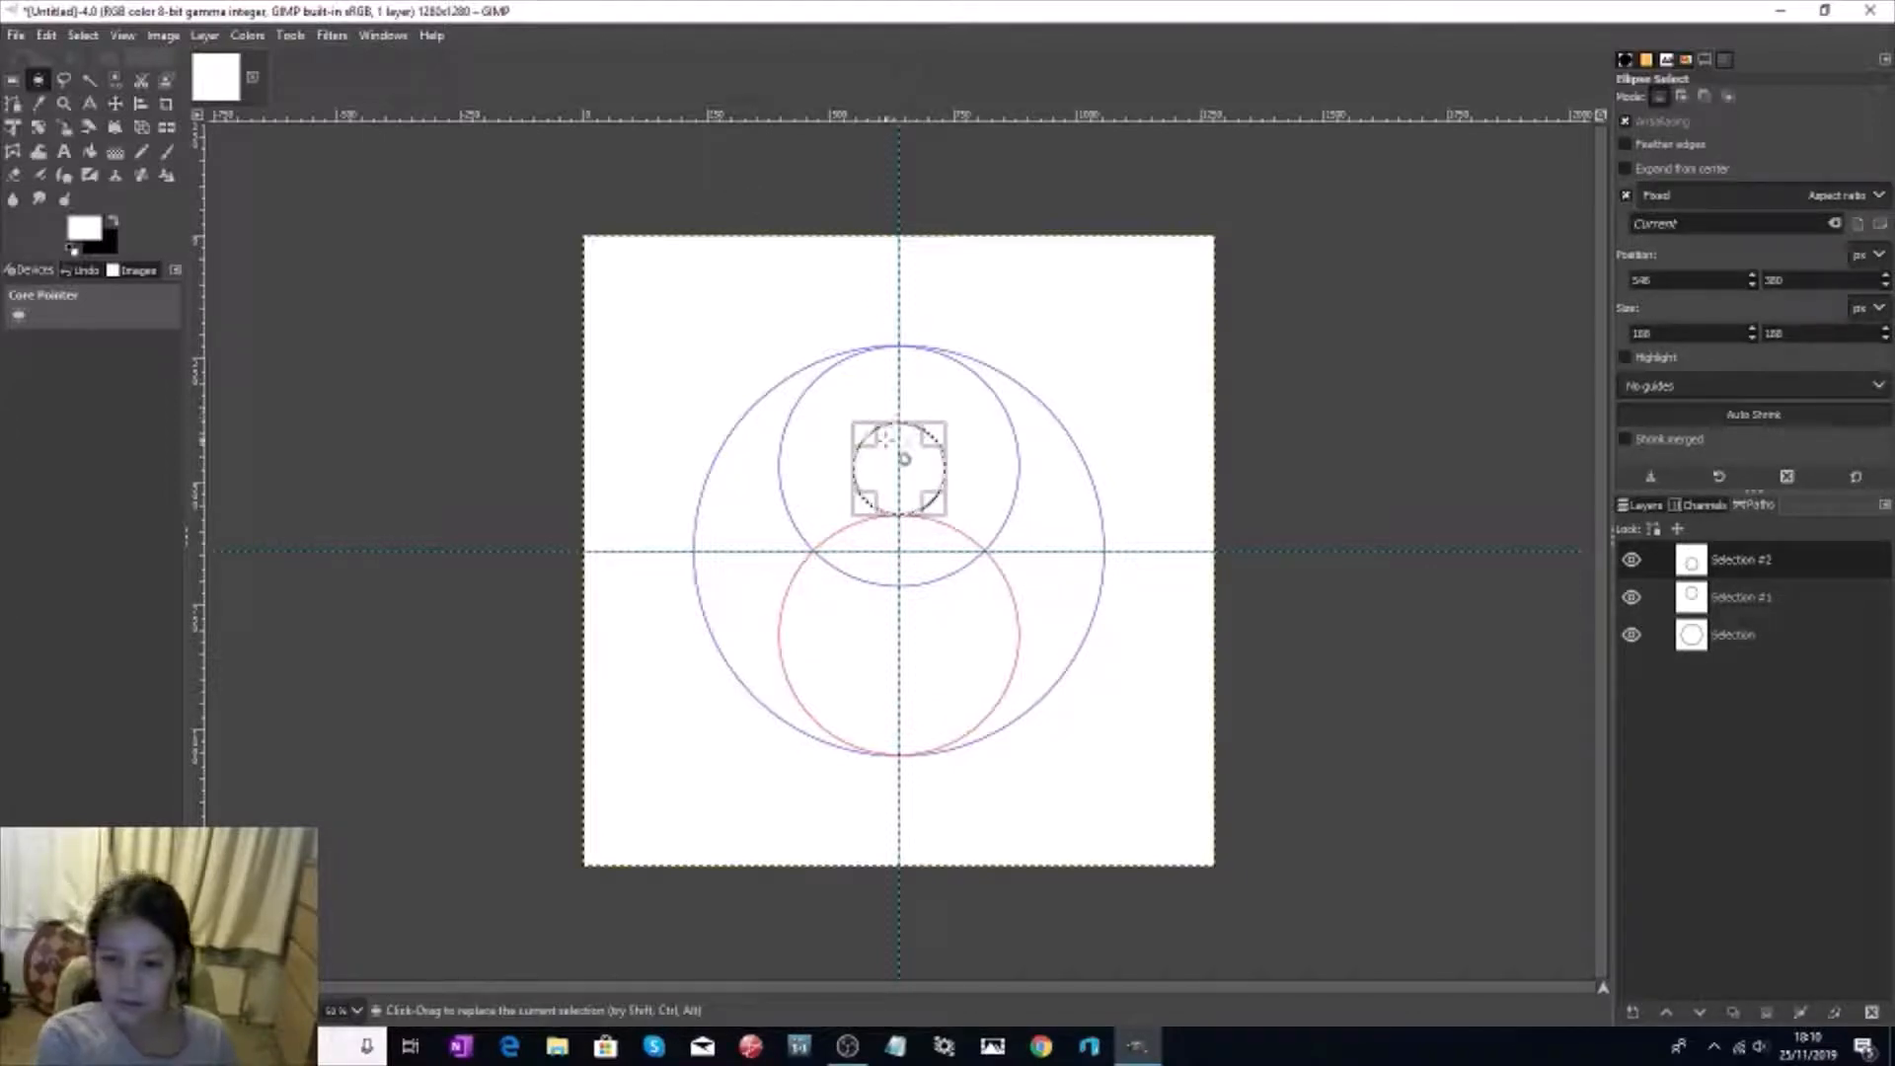
left_click_drag(898, 422, 929, 489)
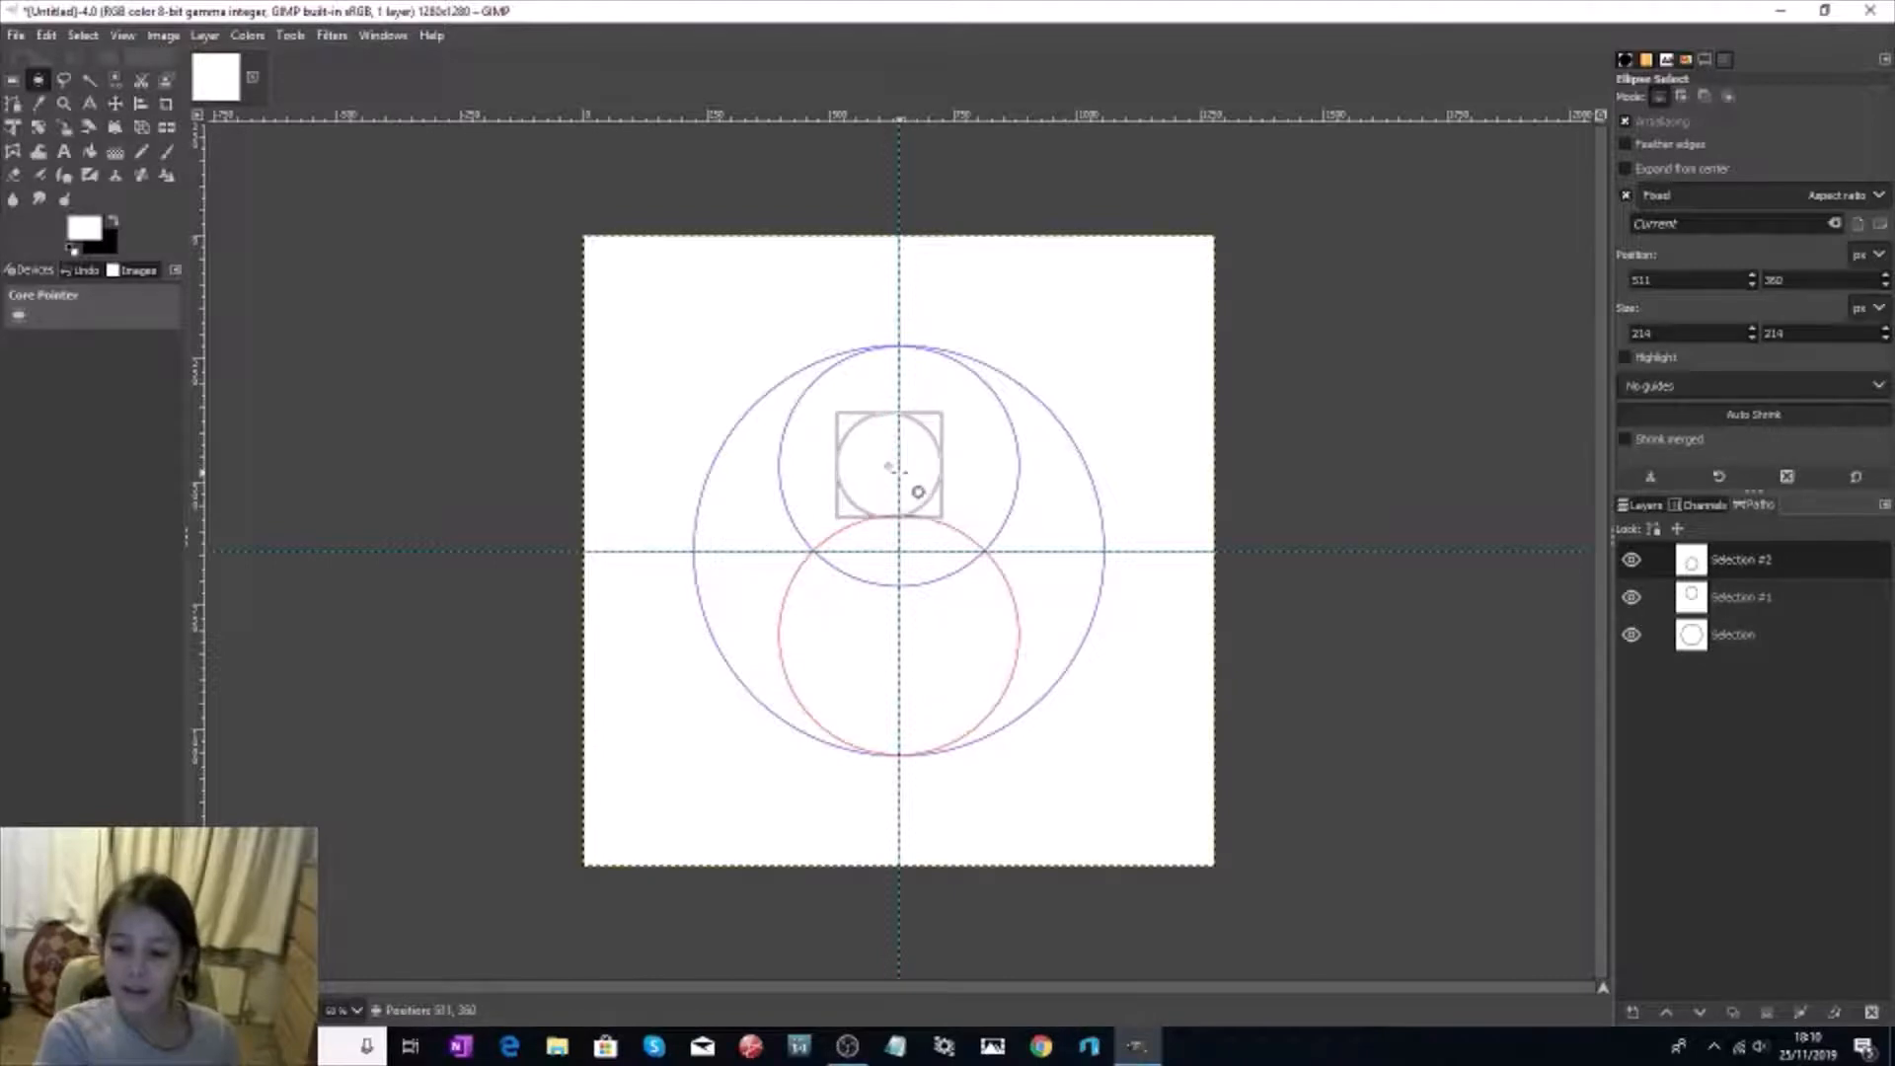
left_click_drag(924, 494, 893, 471)
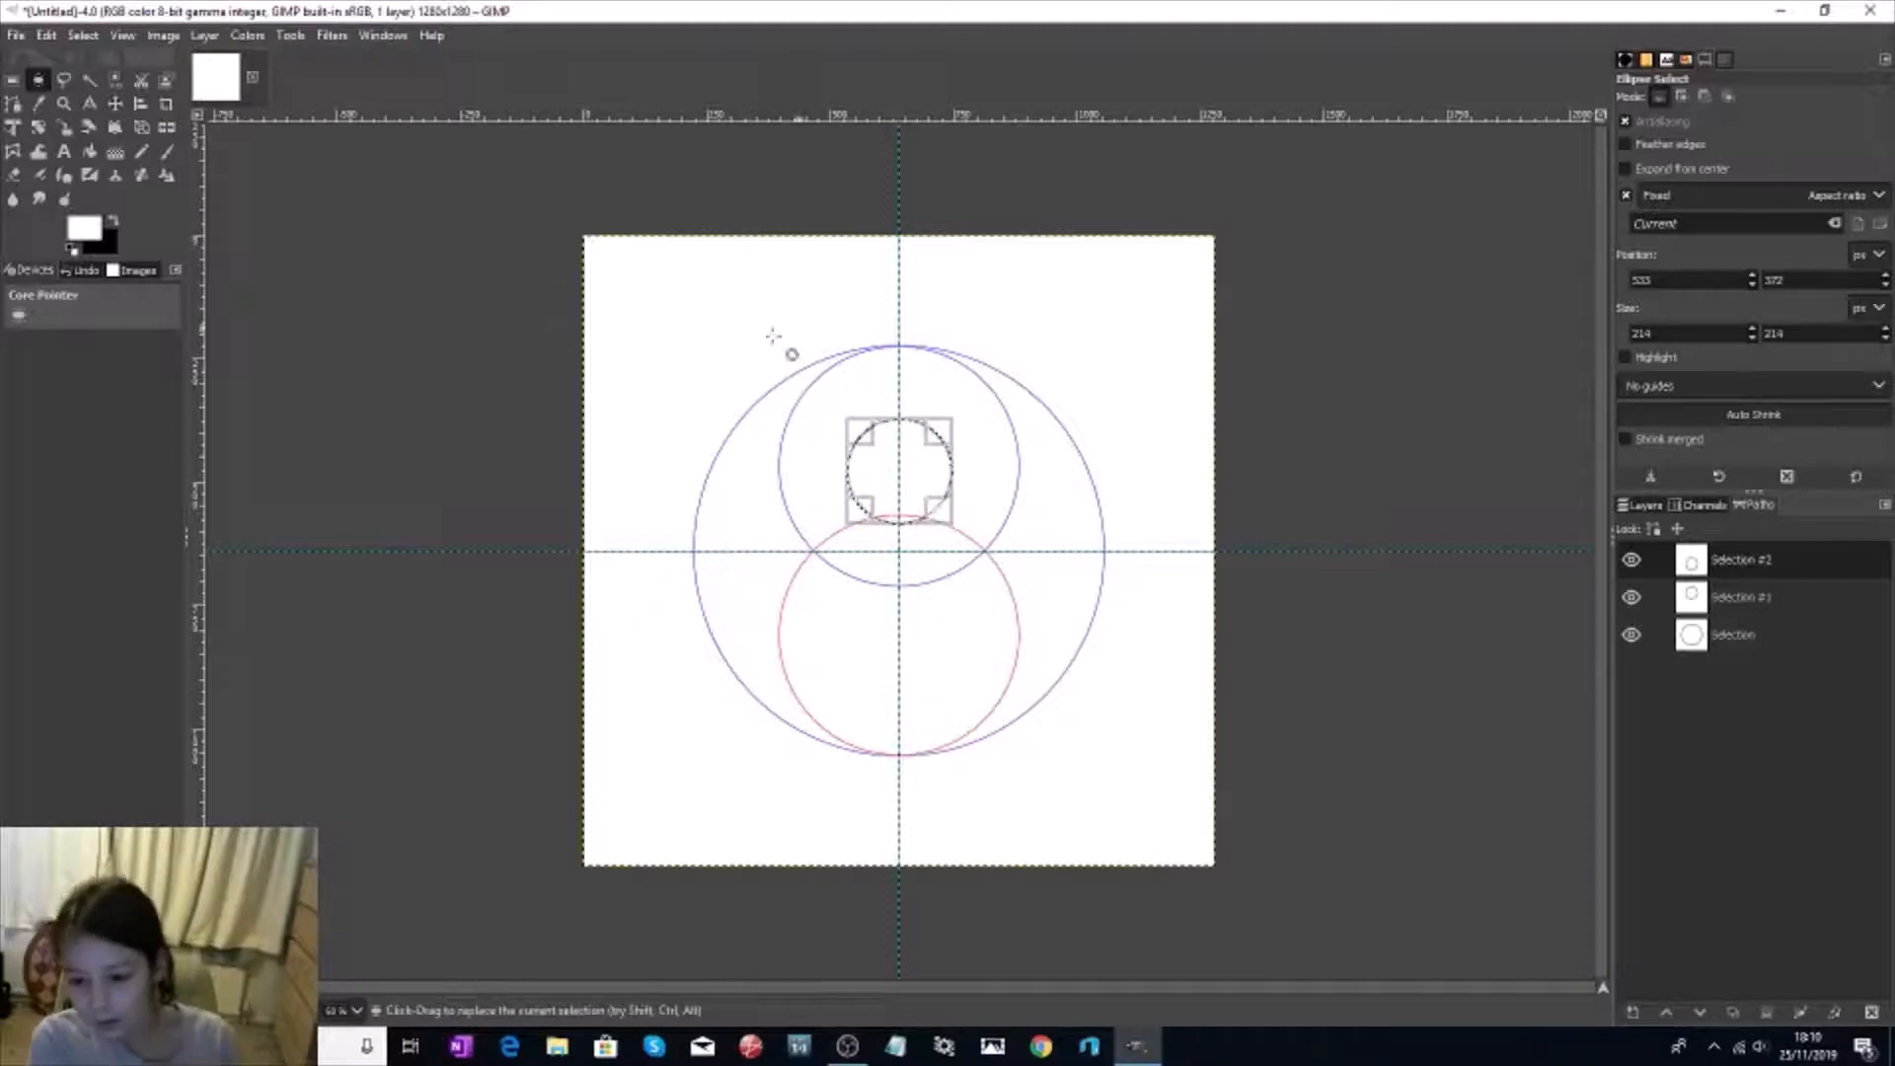
left_click_drag(935, 475, 928, 484)
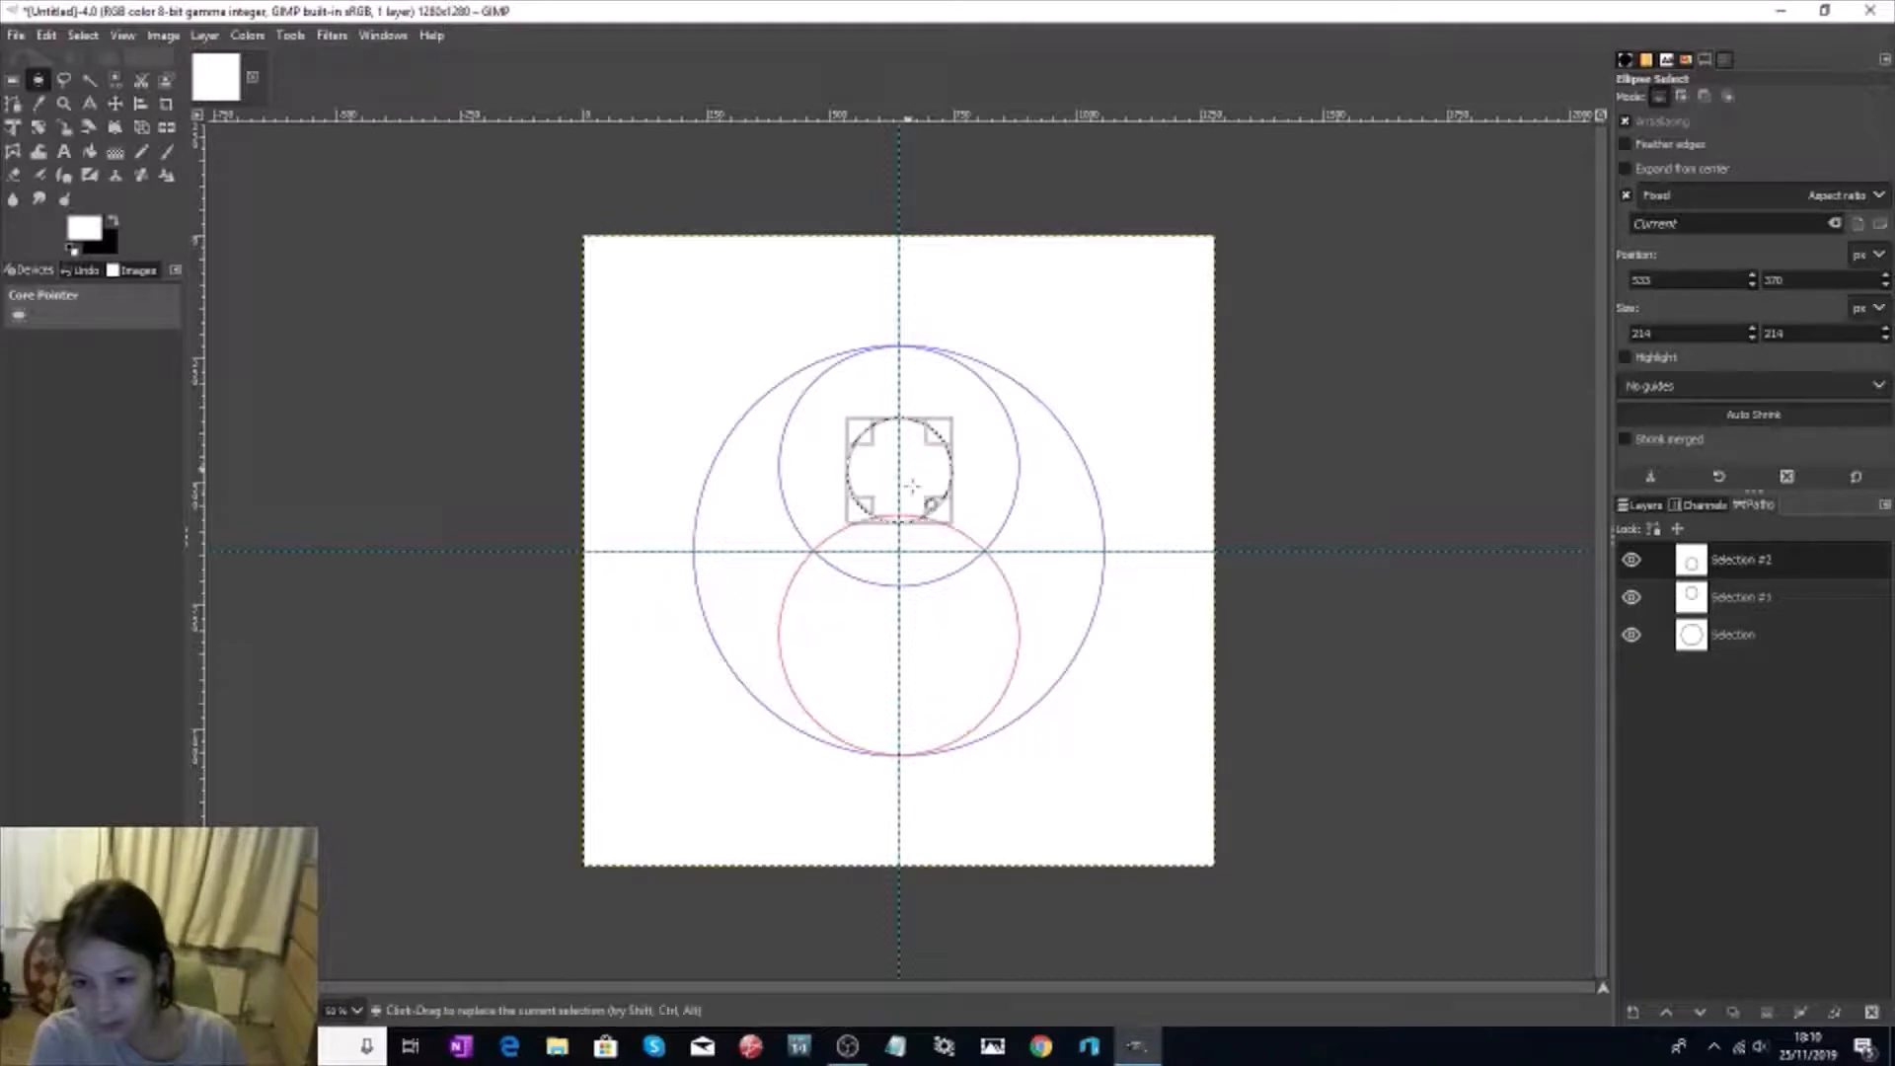
left_click(84, 35)
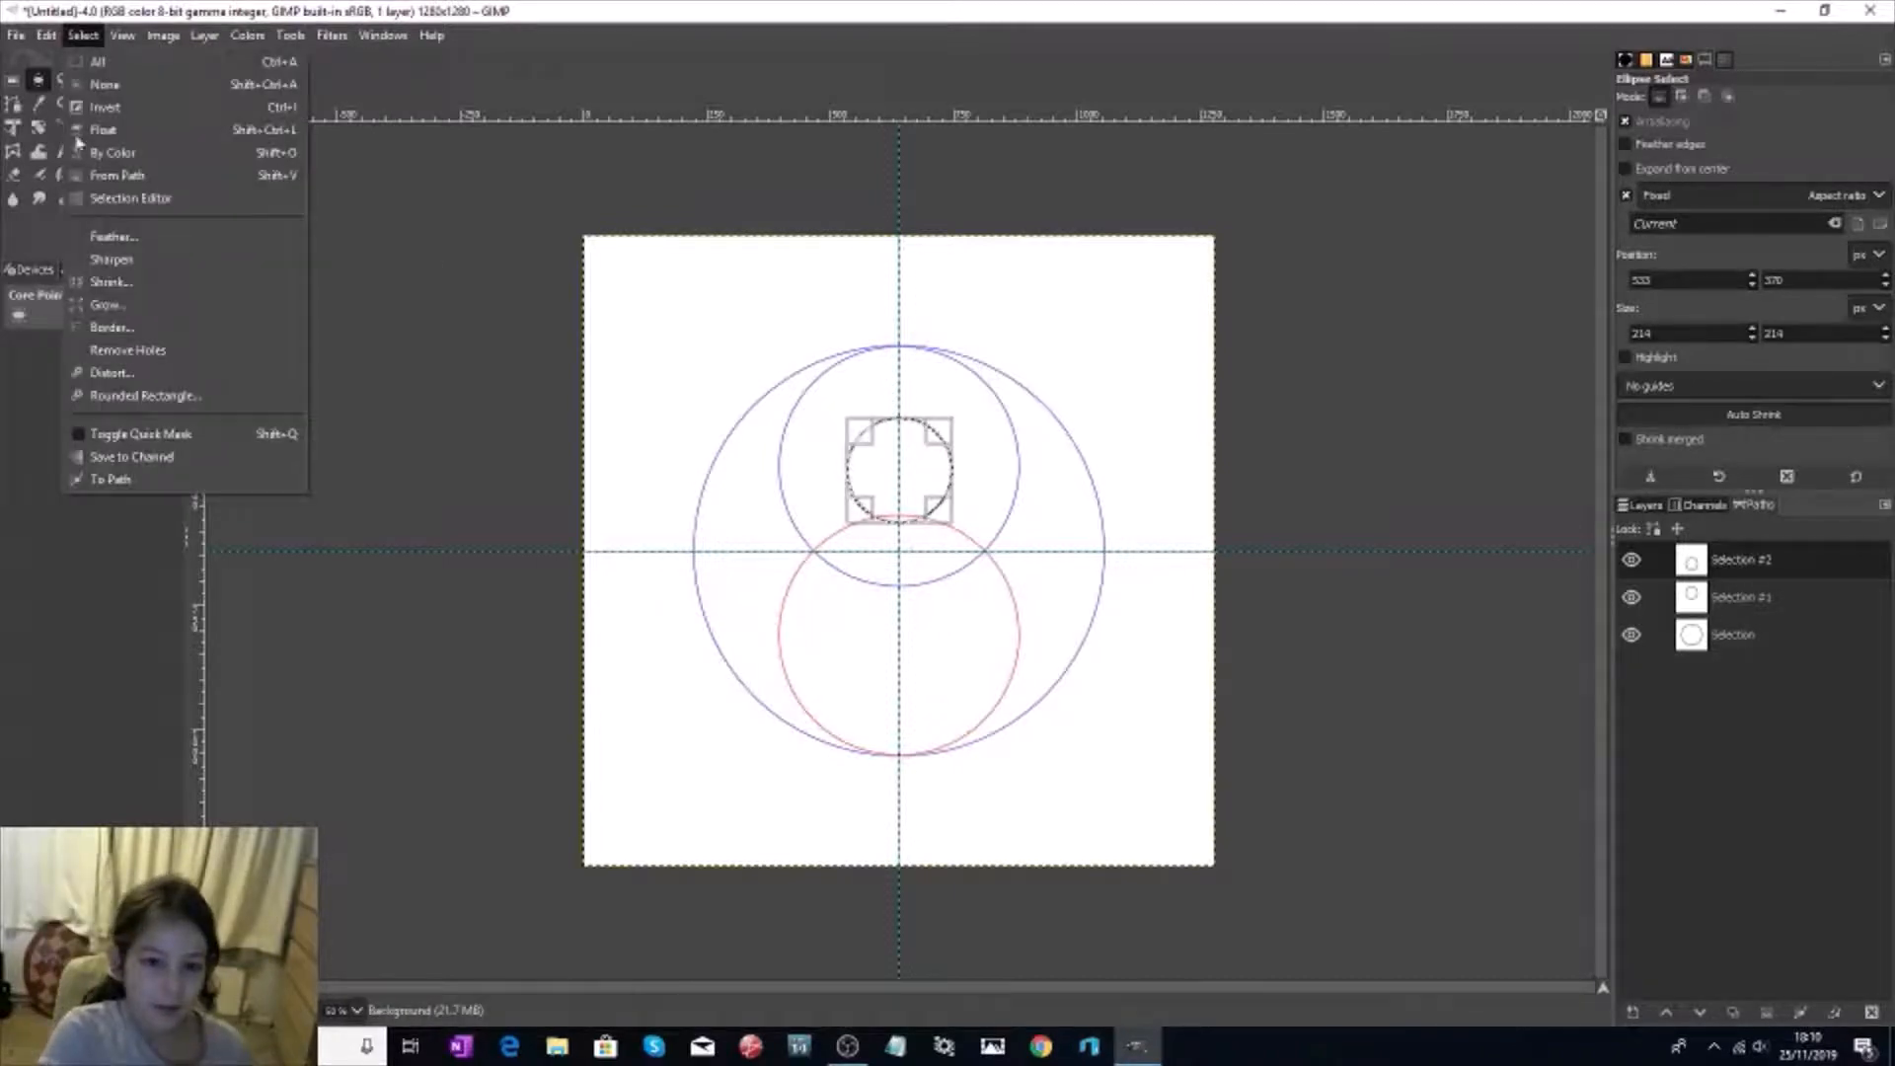
left_click(142, 480)
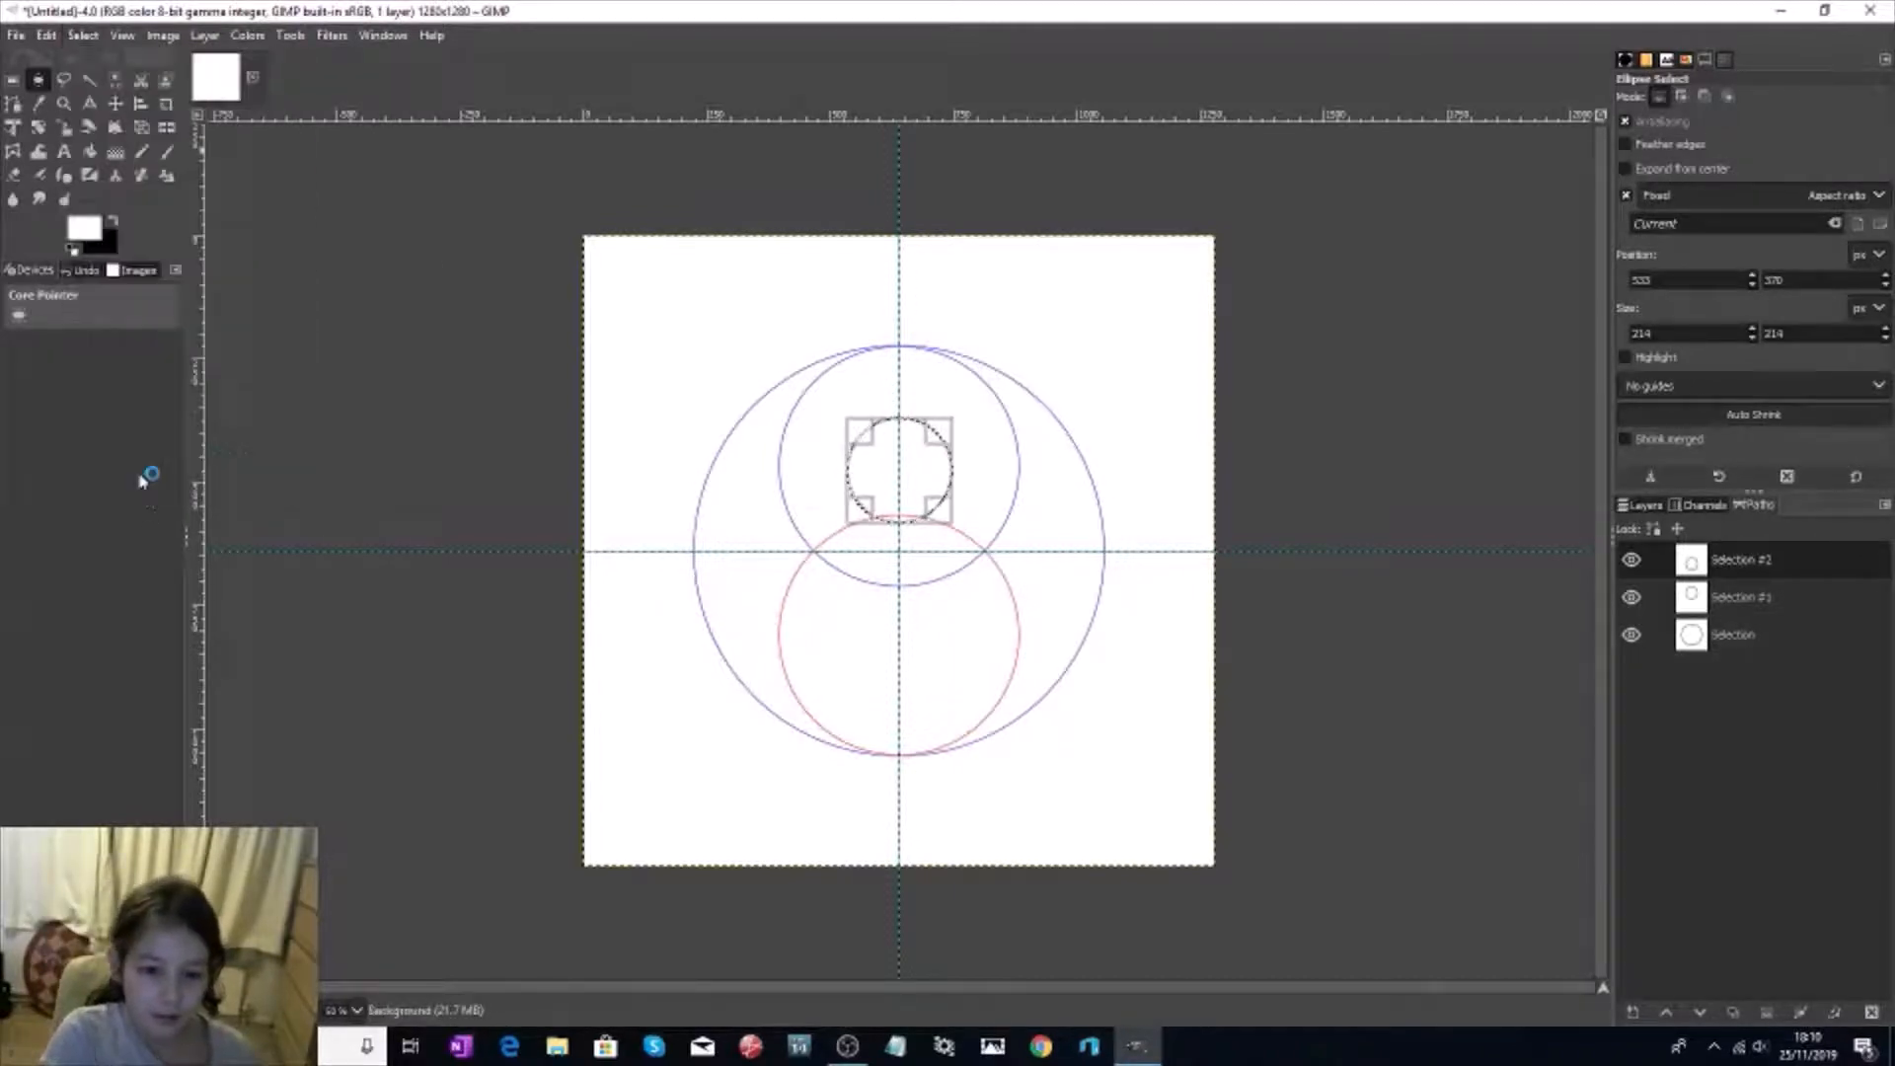
Step: Deselect everything and make the new small circle's path visible
left_click(80, 38)
left_click(104, 84)
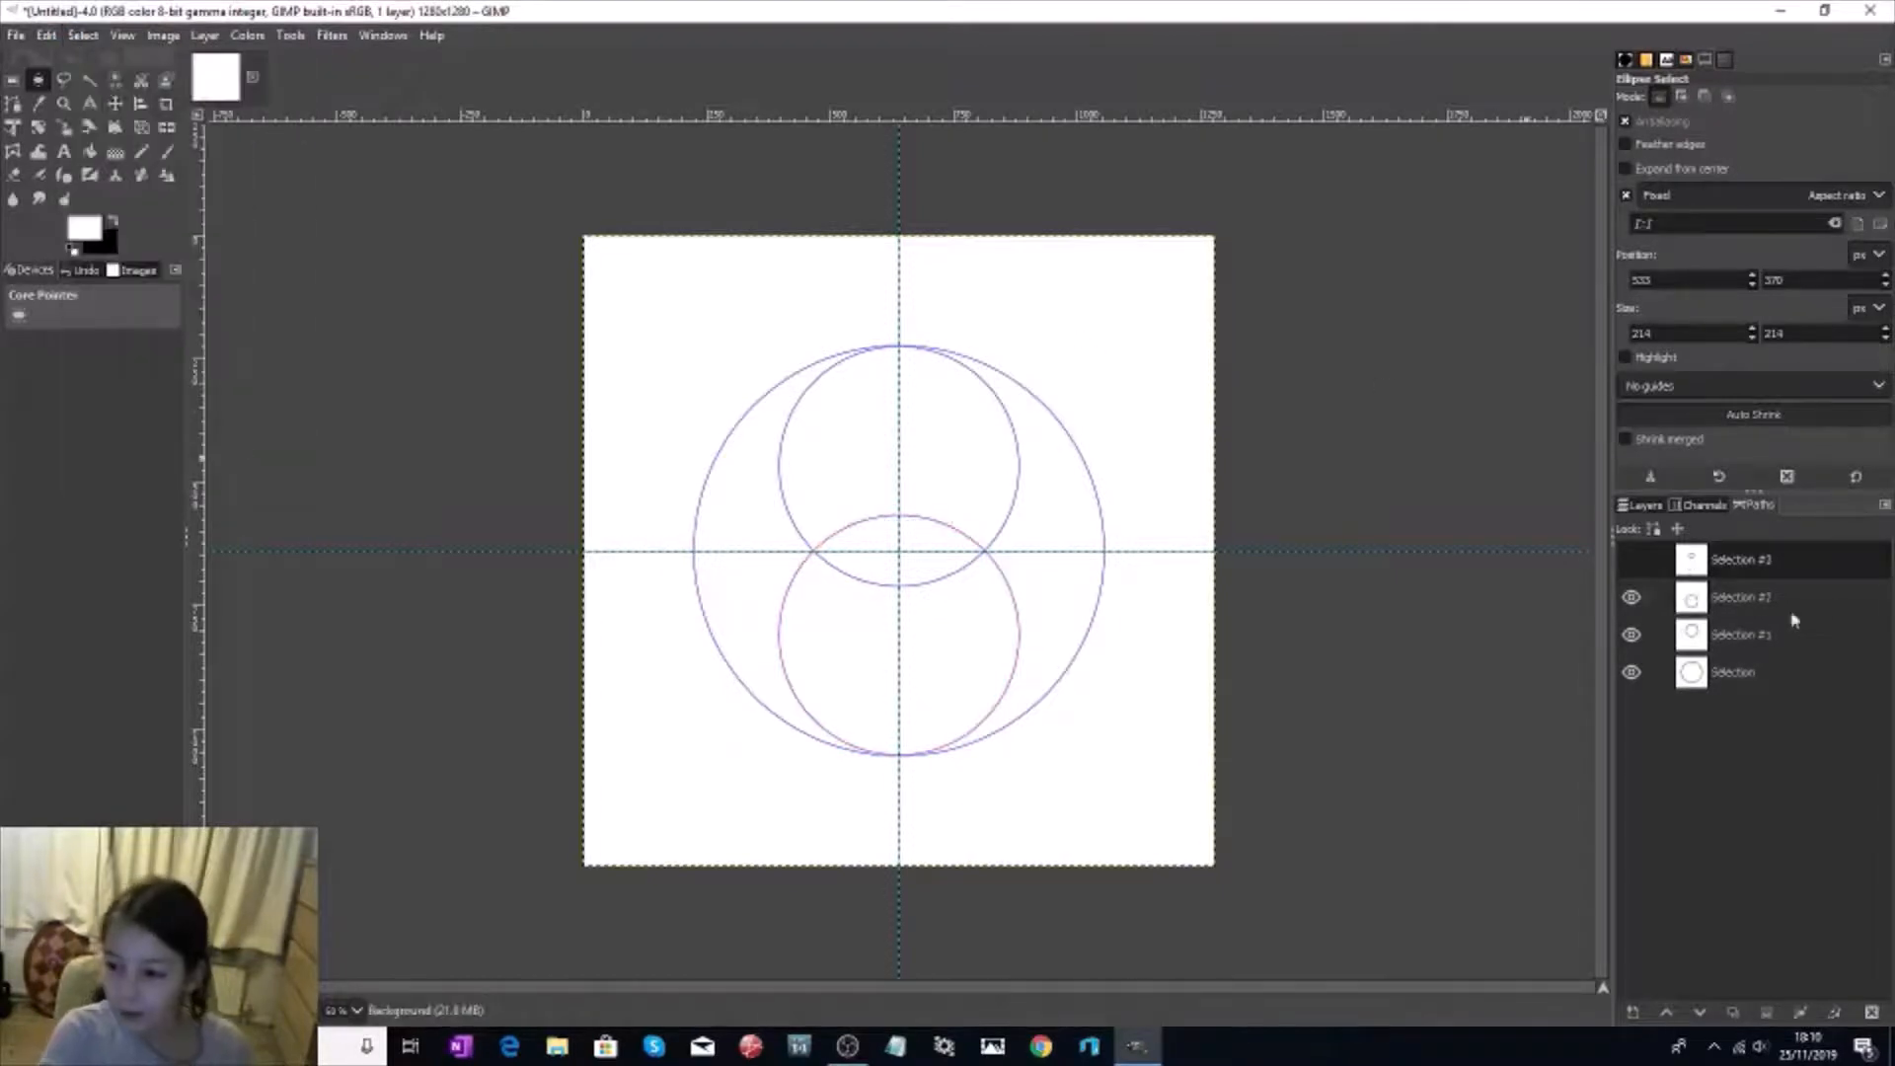
left_click(1629, 560)
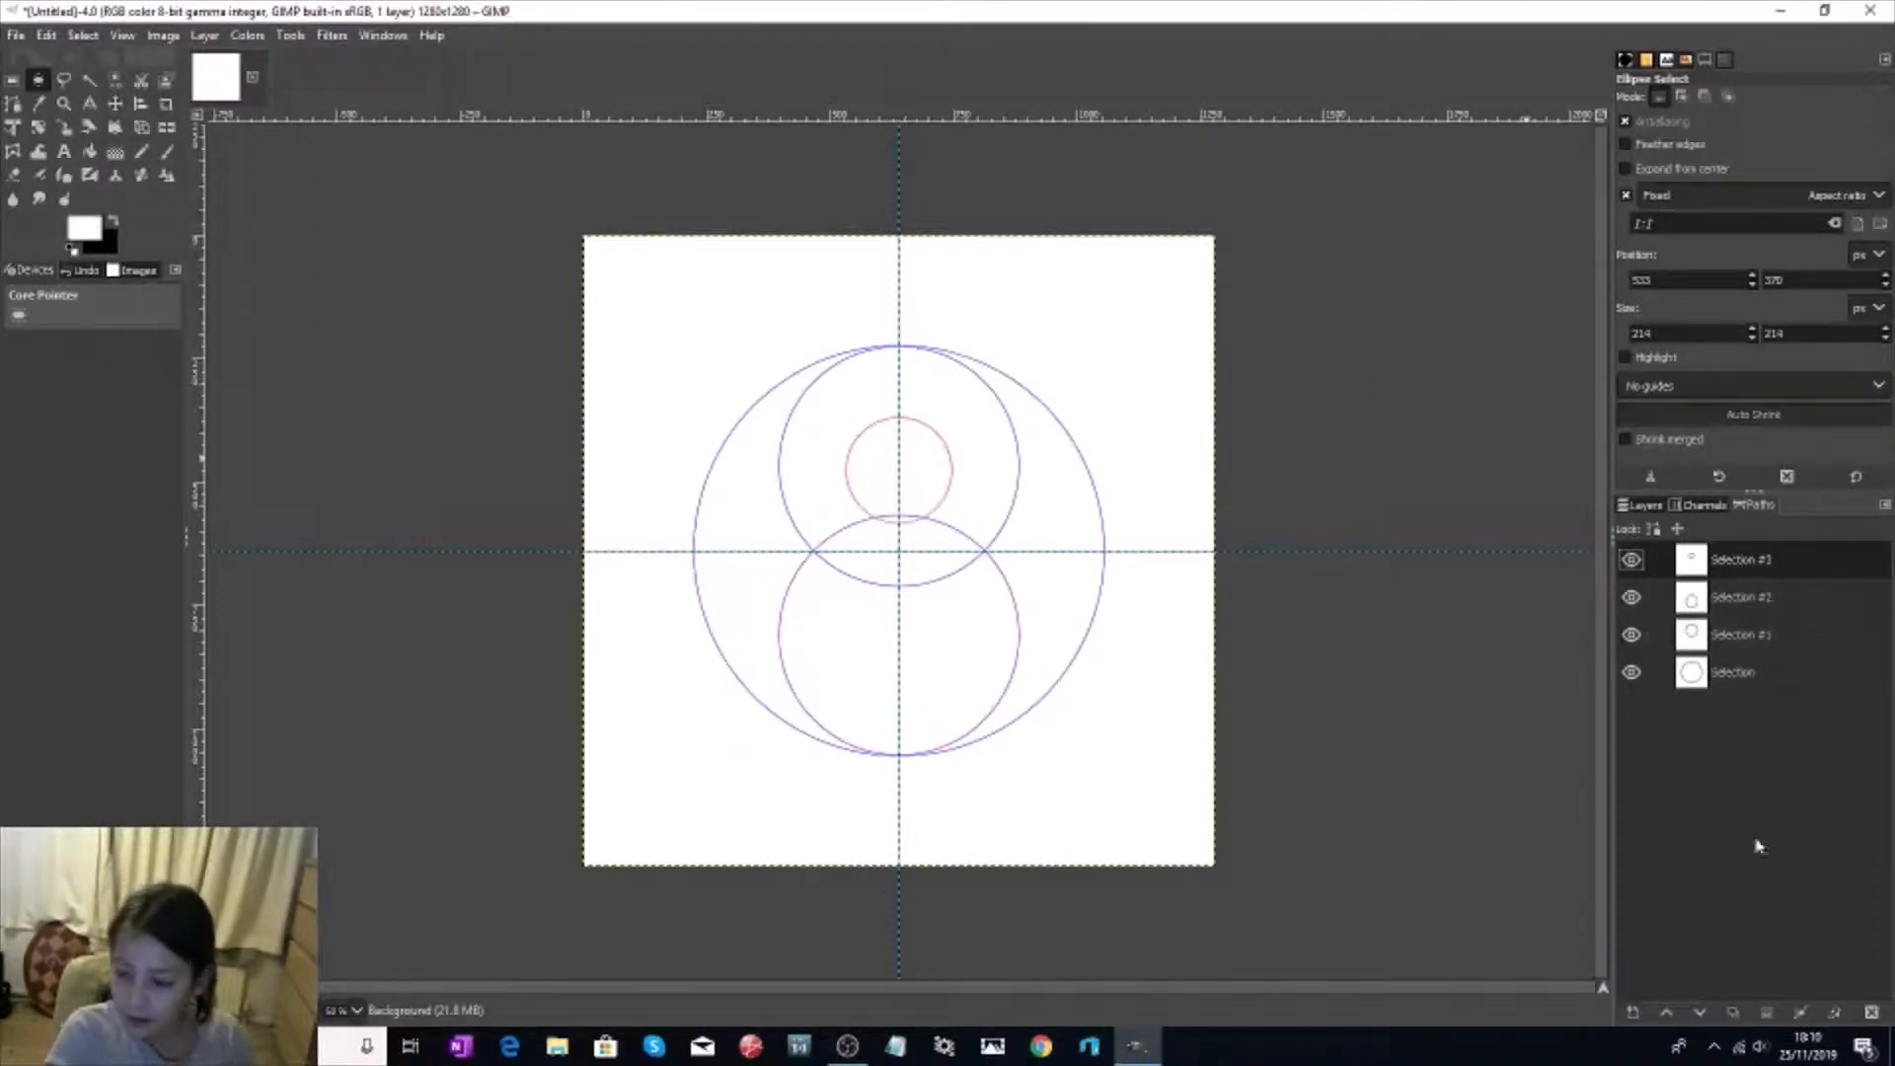
Step: Duplicate the small circle's path and move the copy straight down by about 333 px, into the lower medium circle
left_click(1733, 1011)
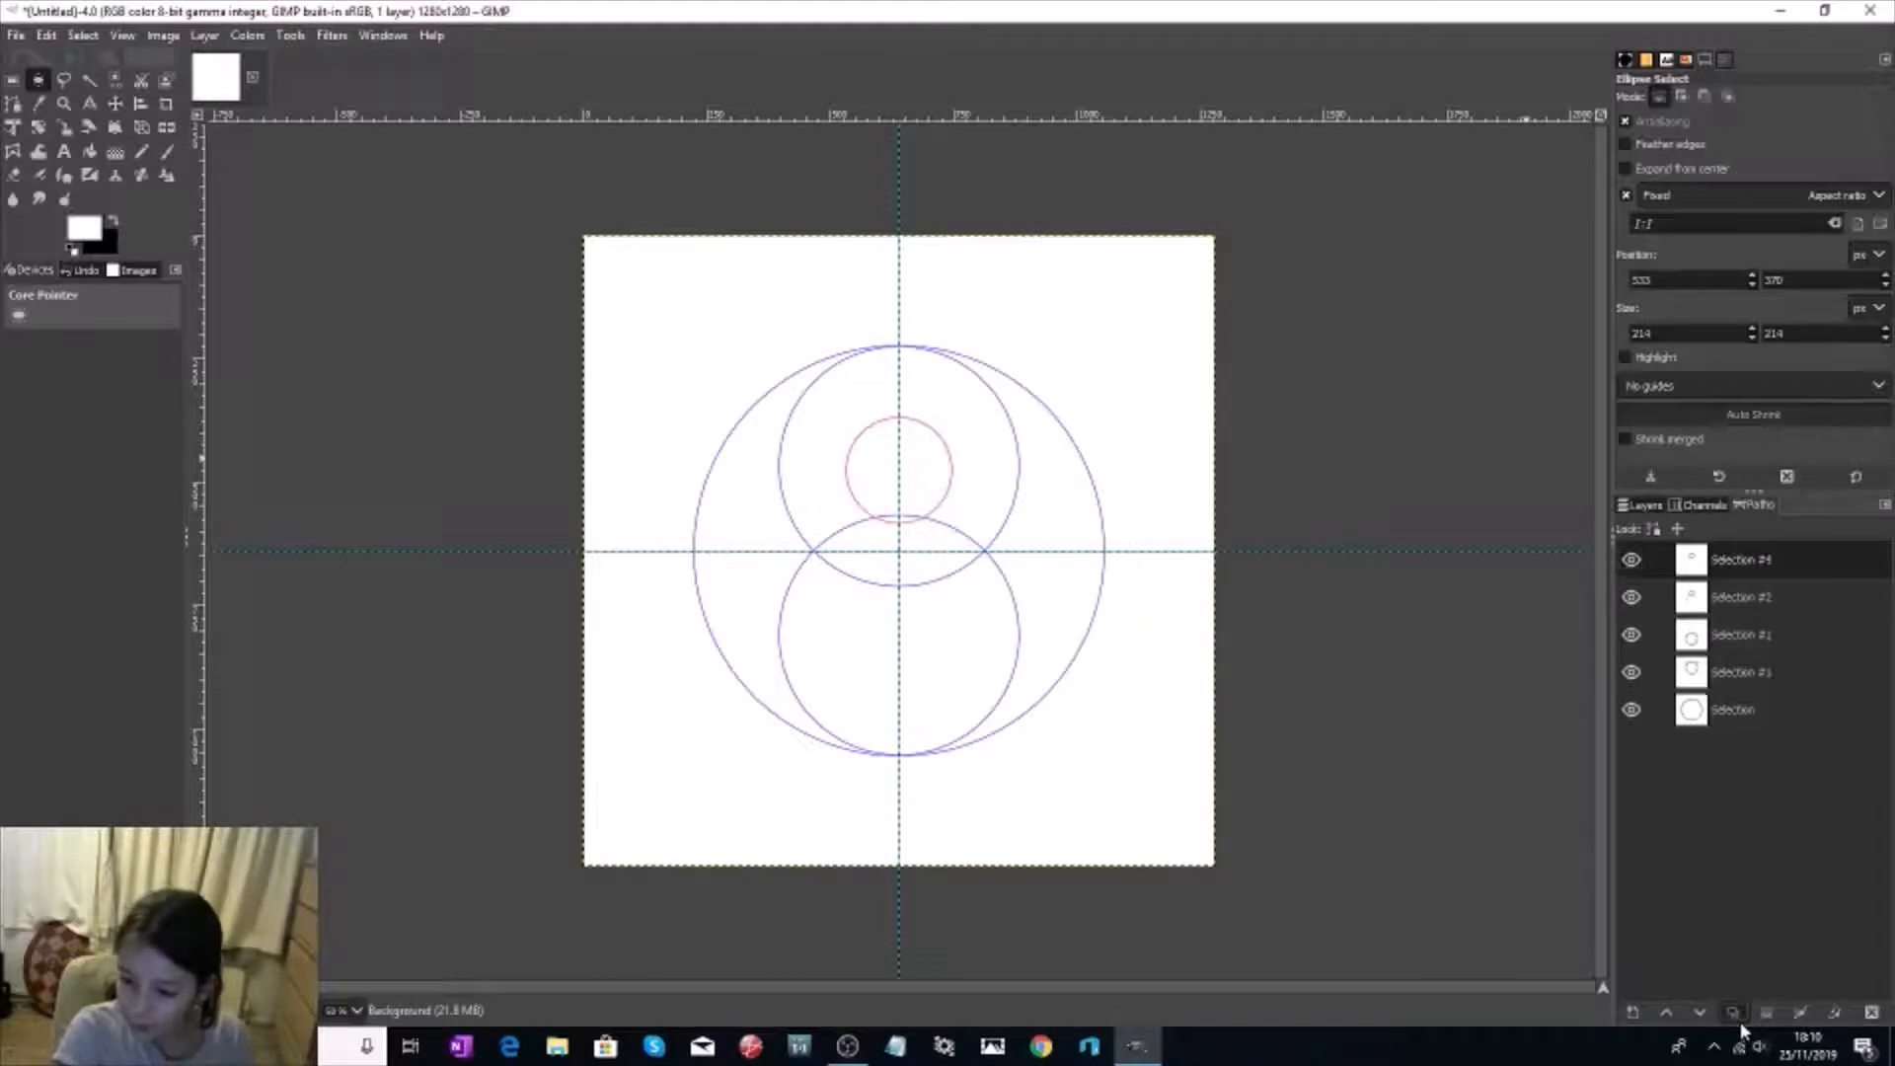
left_click(114, 105)
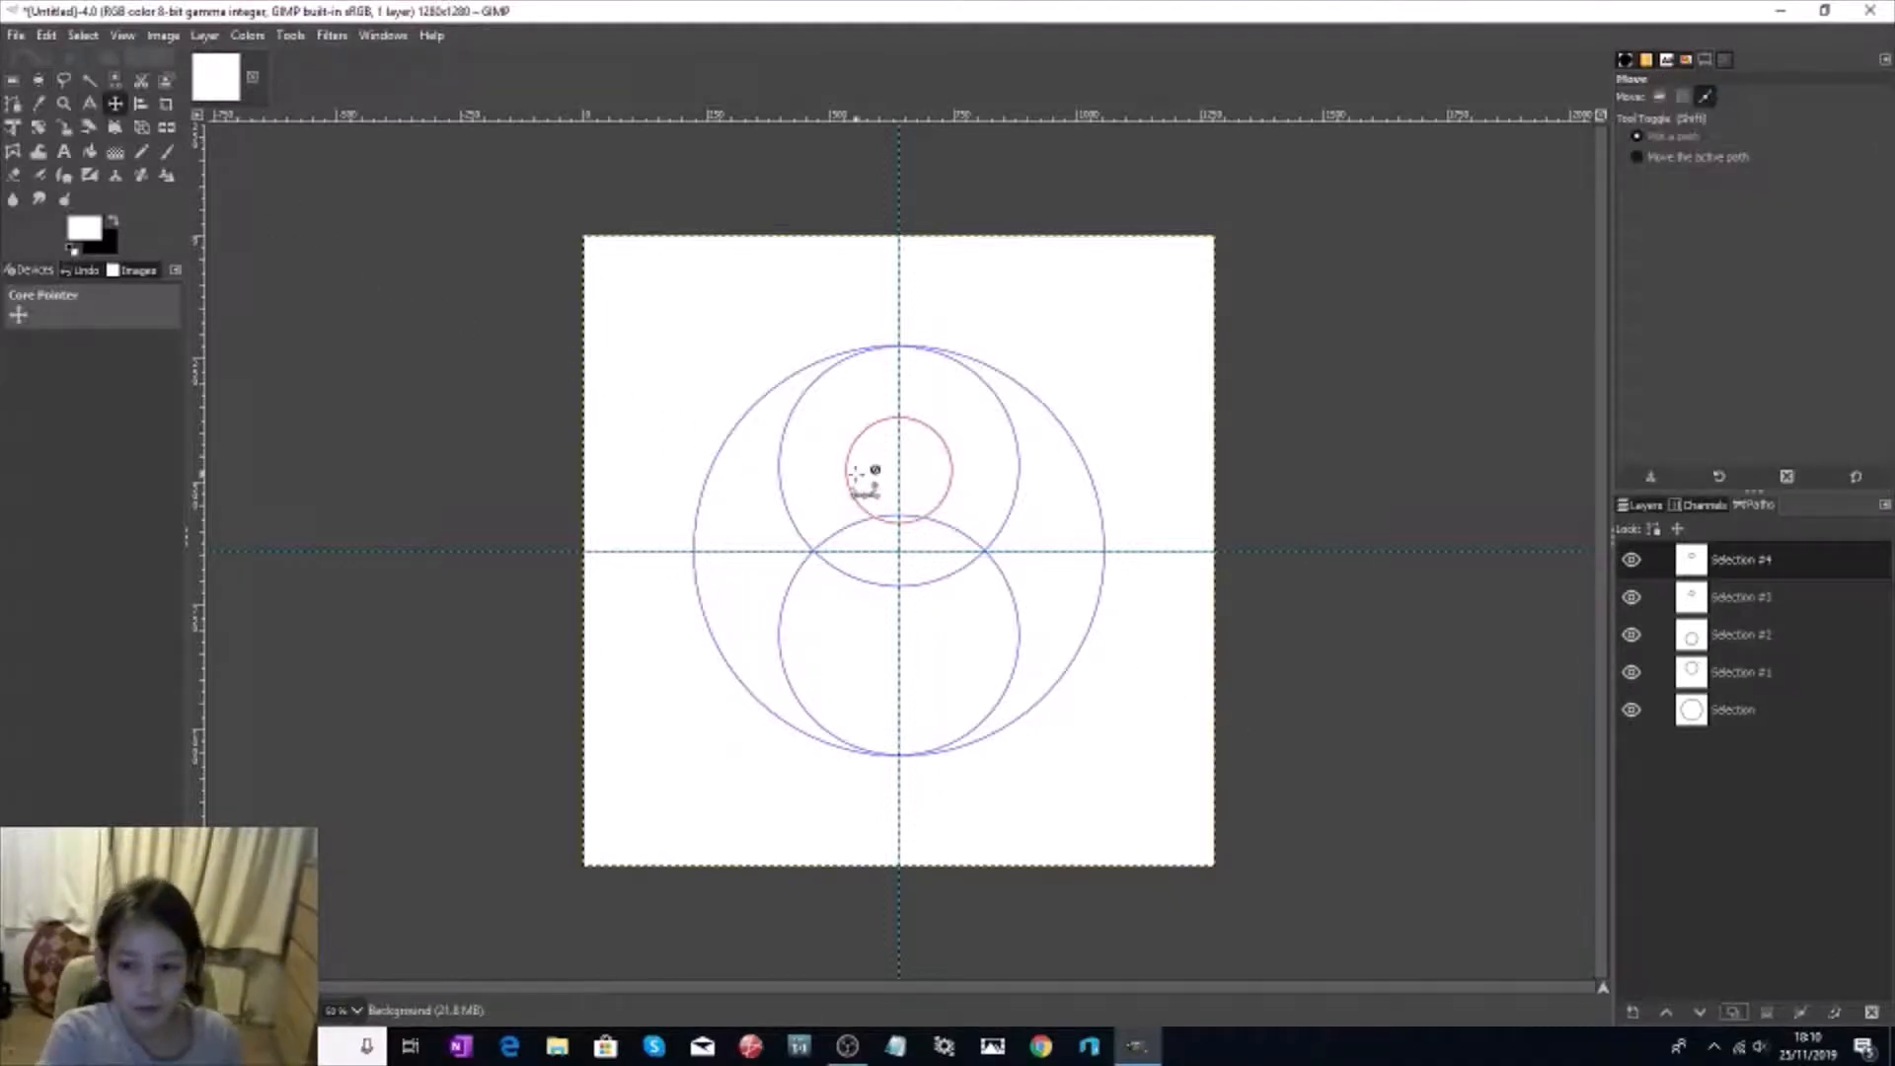
left_click_drag(857, 472, 857, 626)
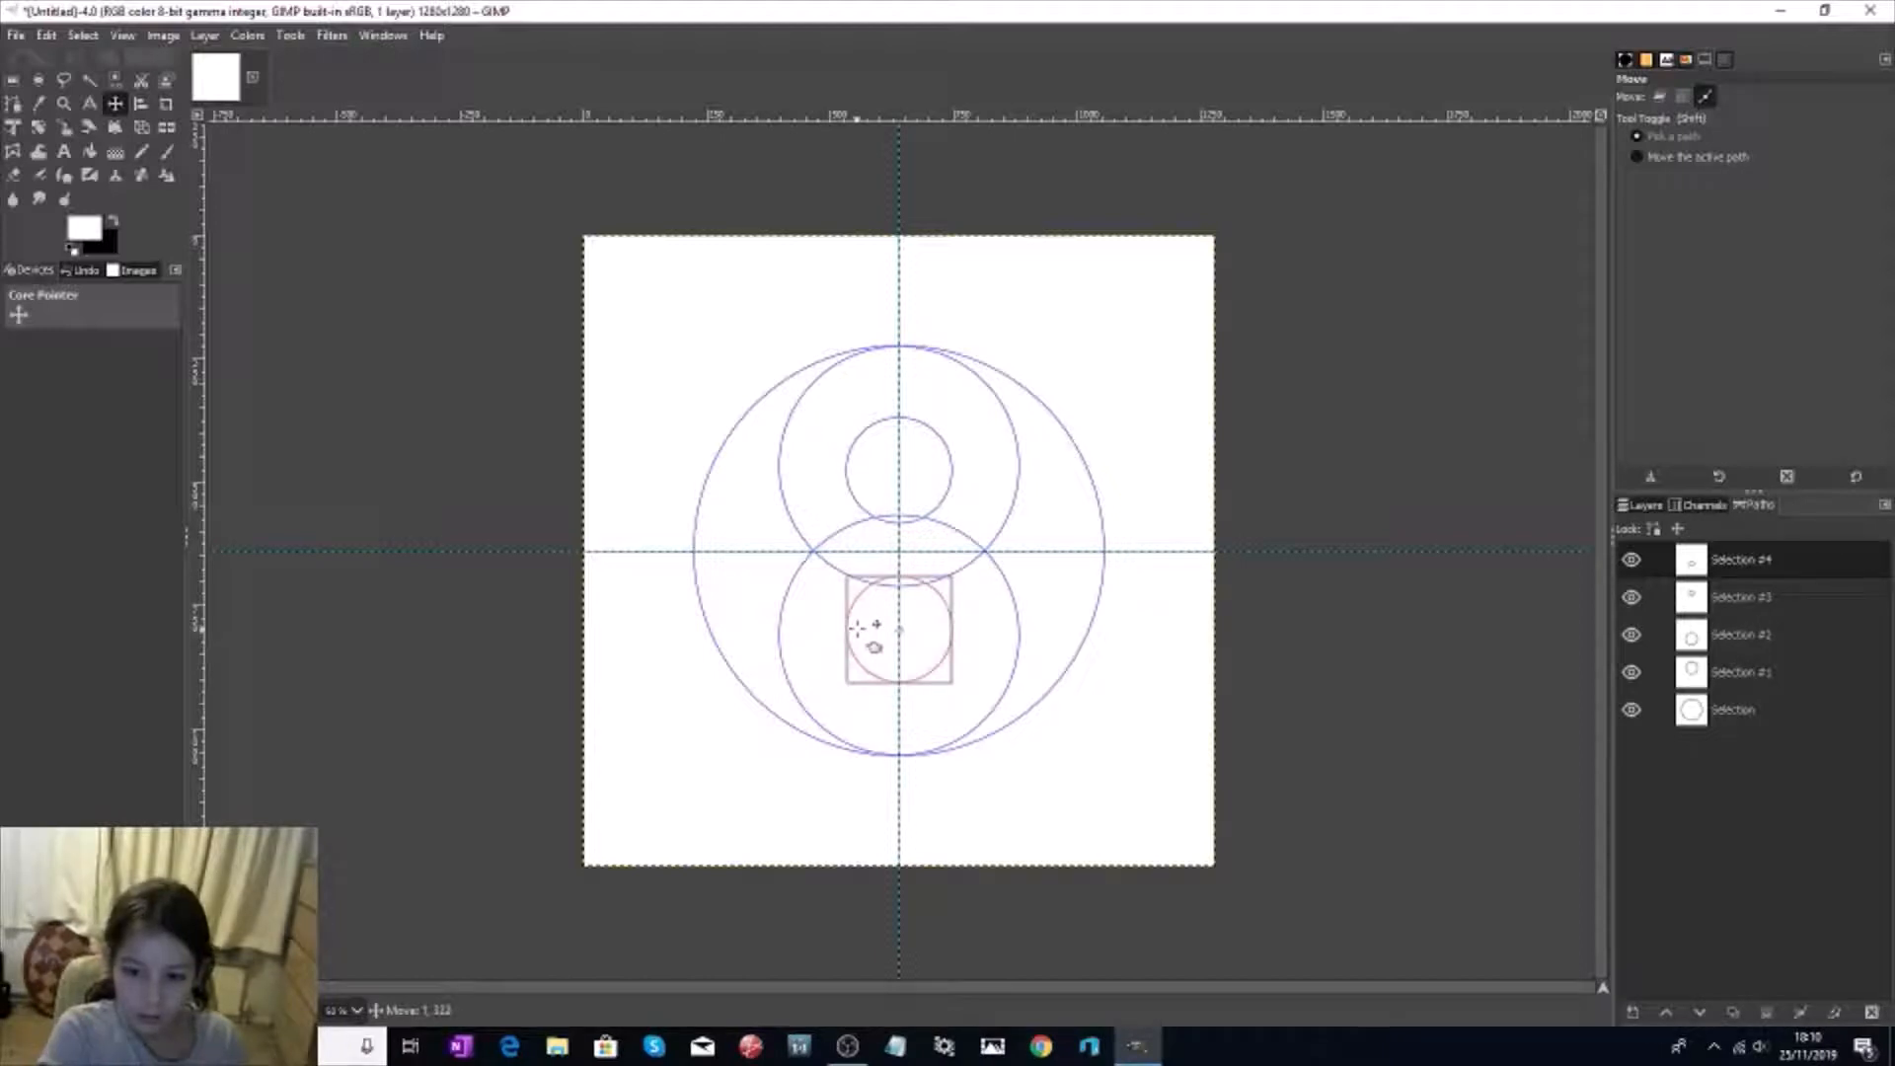
left_click_drag(857, 628, 857, 630)
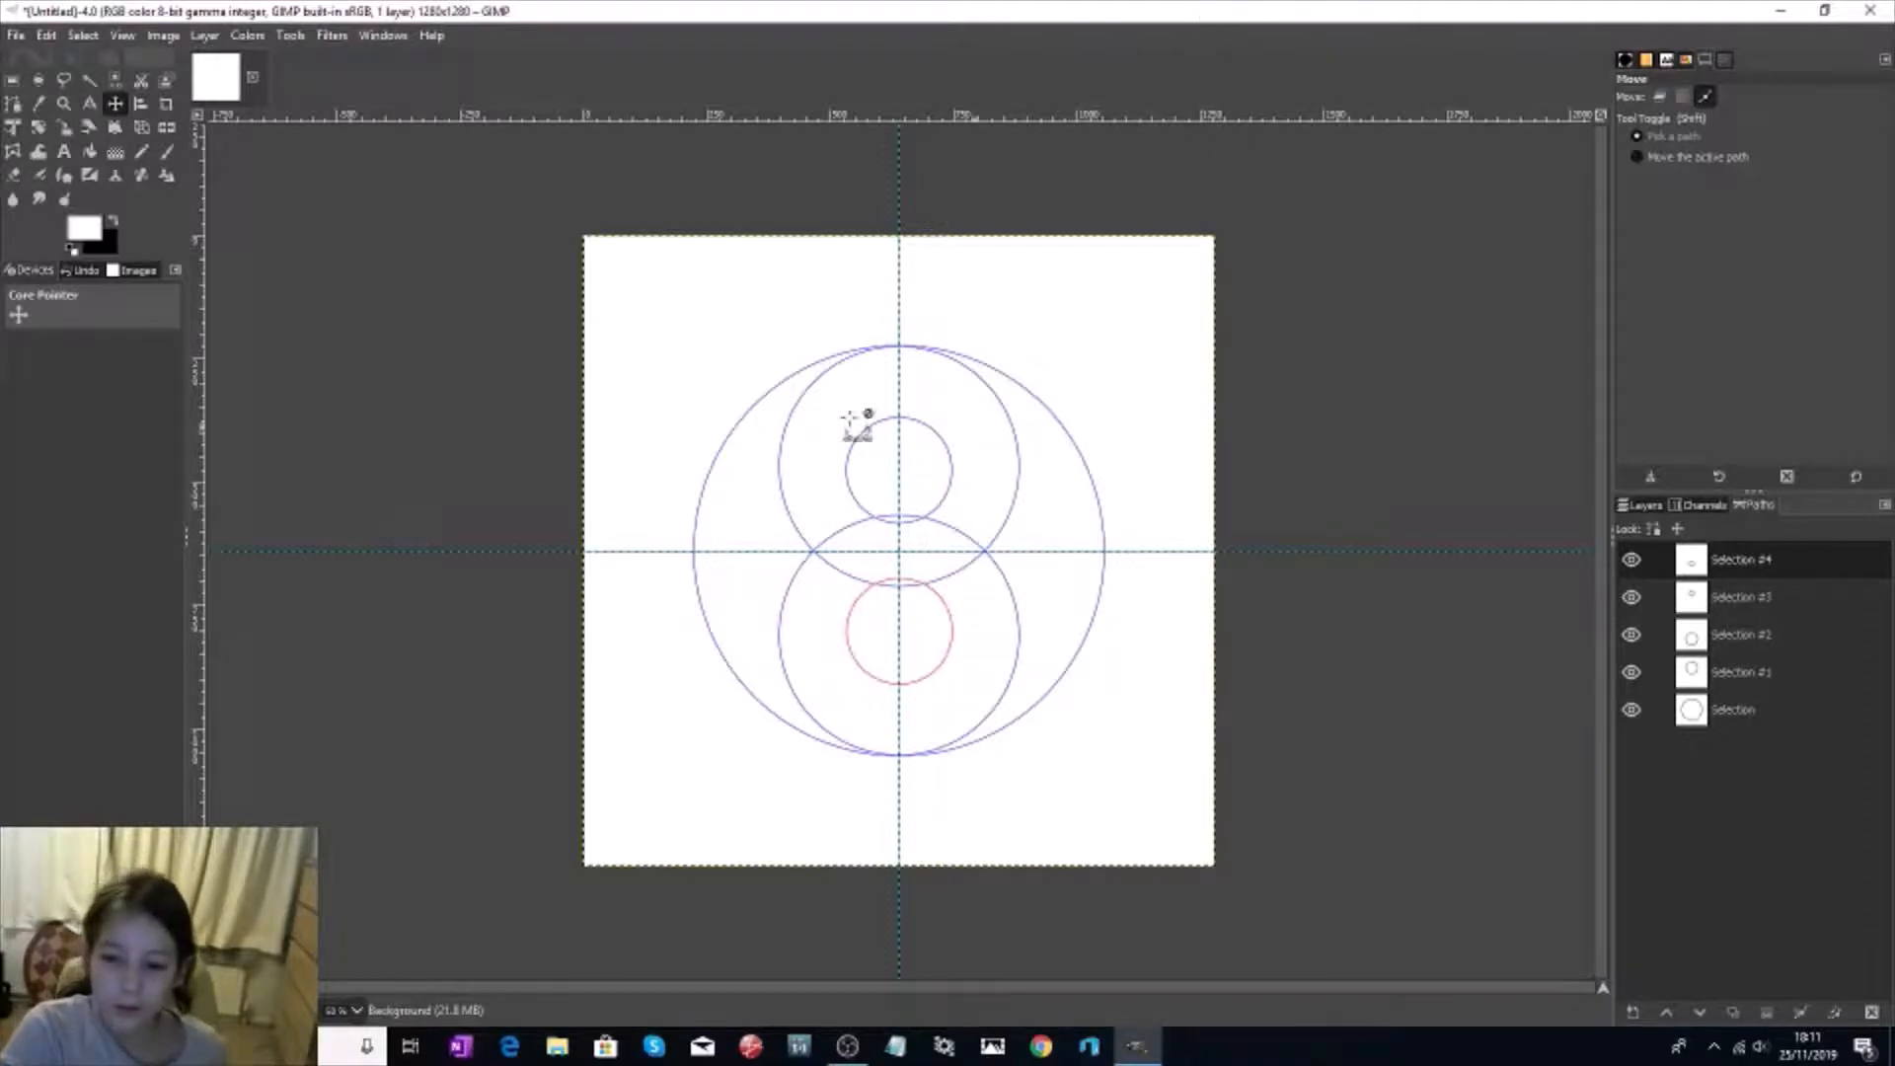
Step: Make black the foreground colour and fill the upper medium circle's path with it as a solid colour
left_click(114, 226)
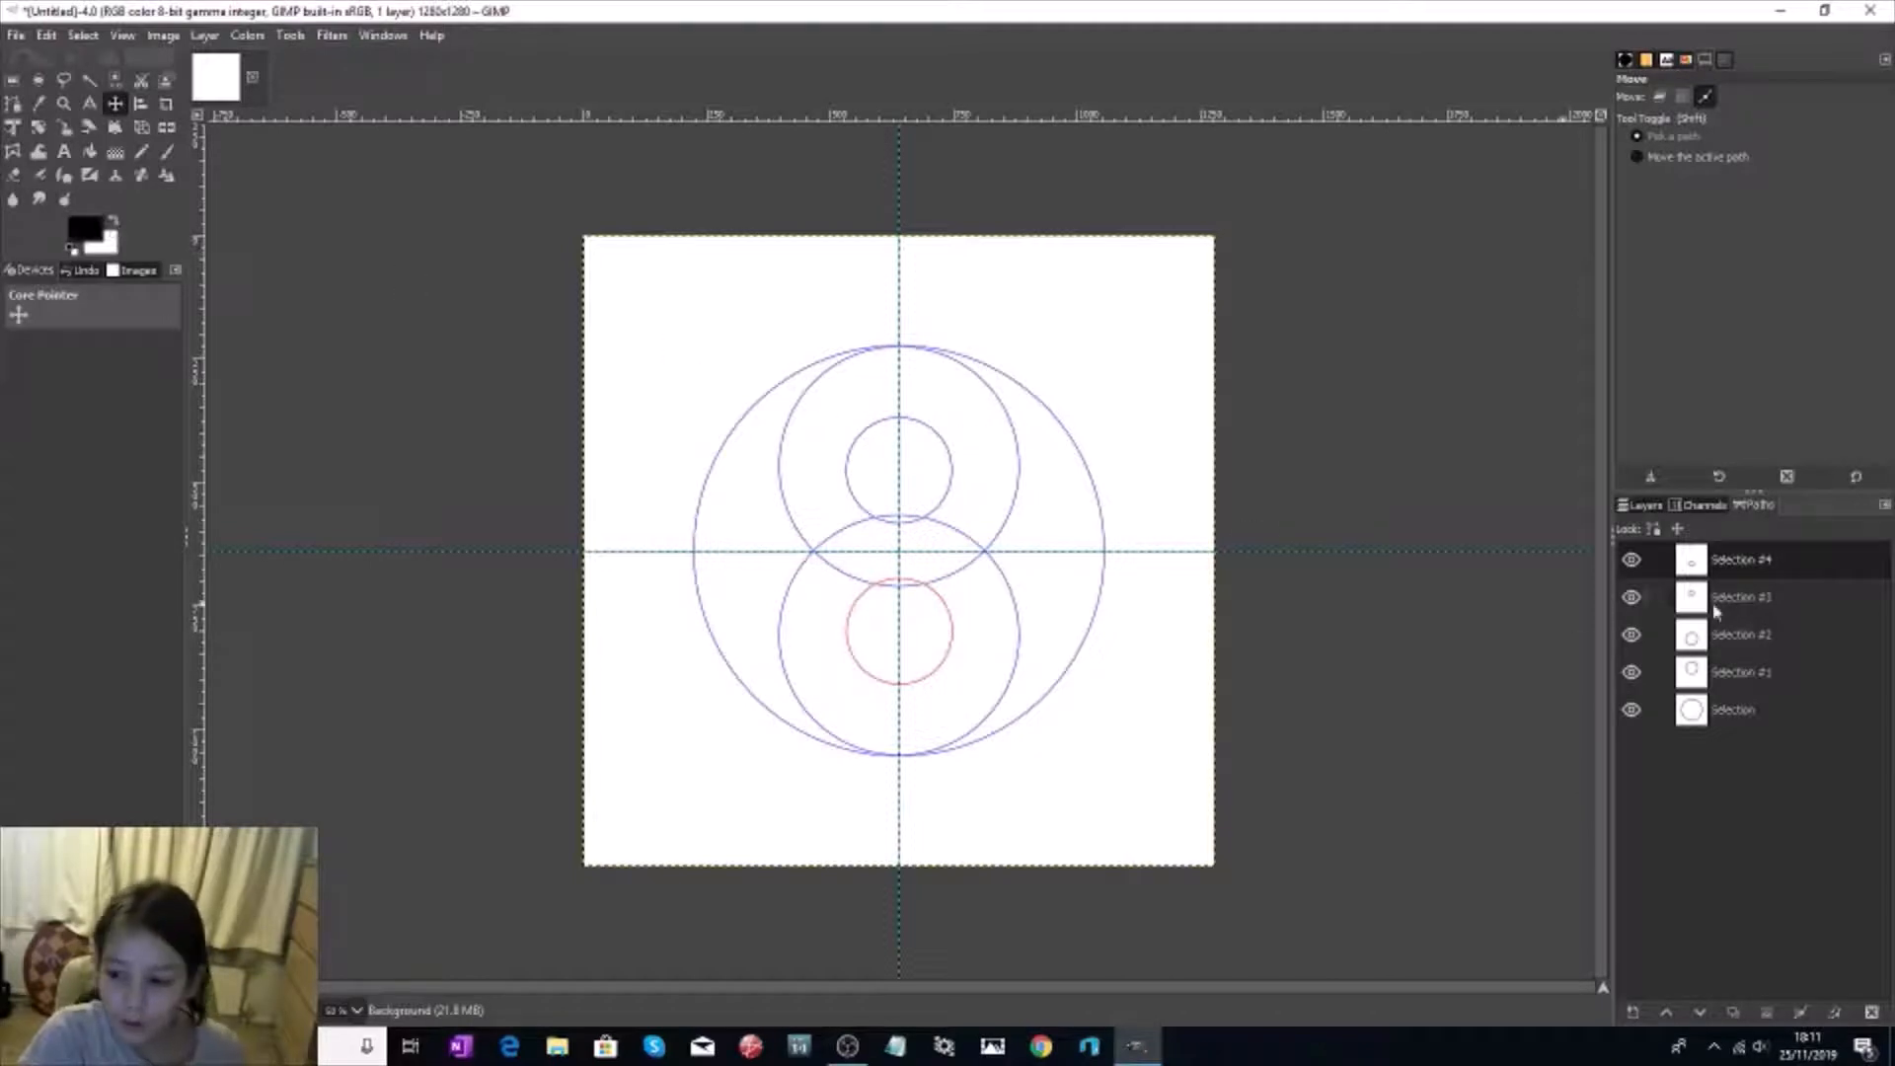
right_click(1726, 675)
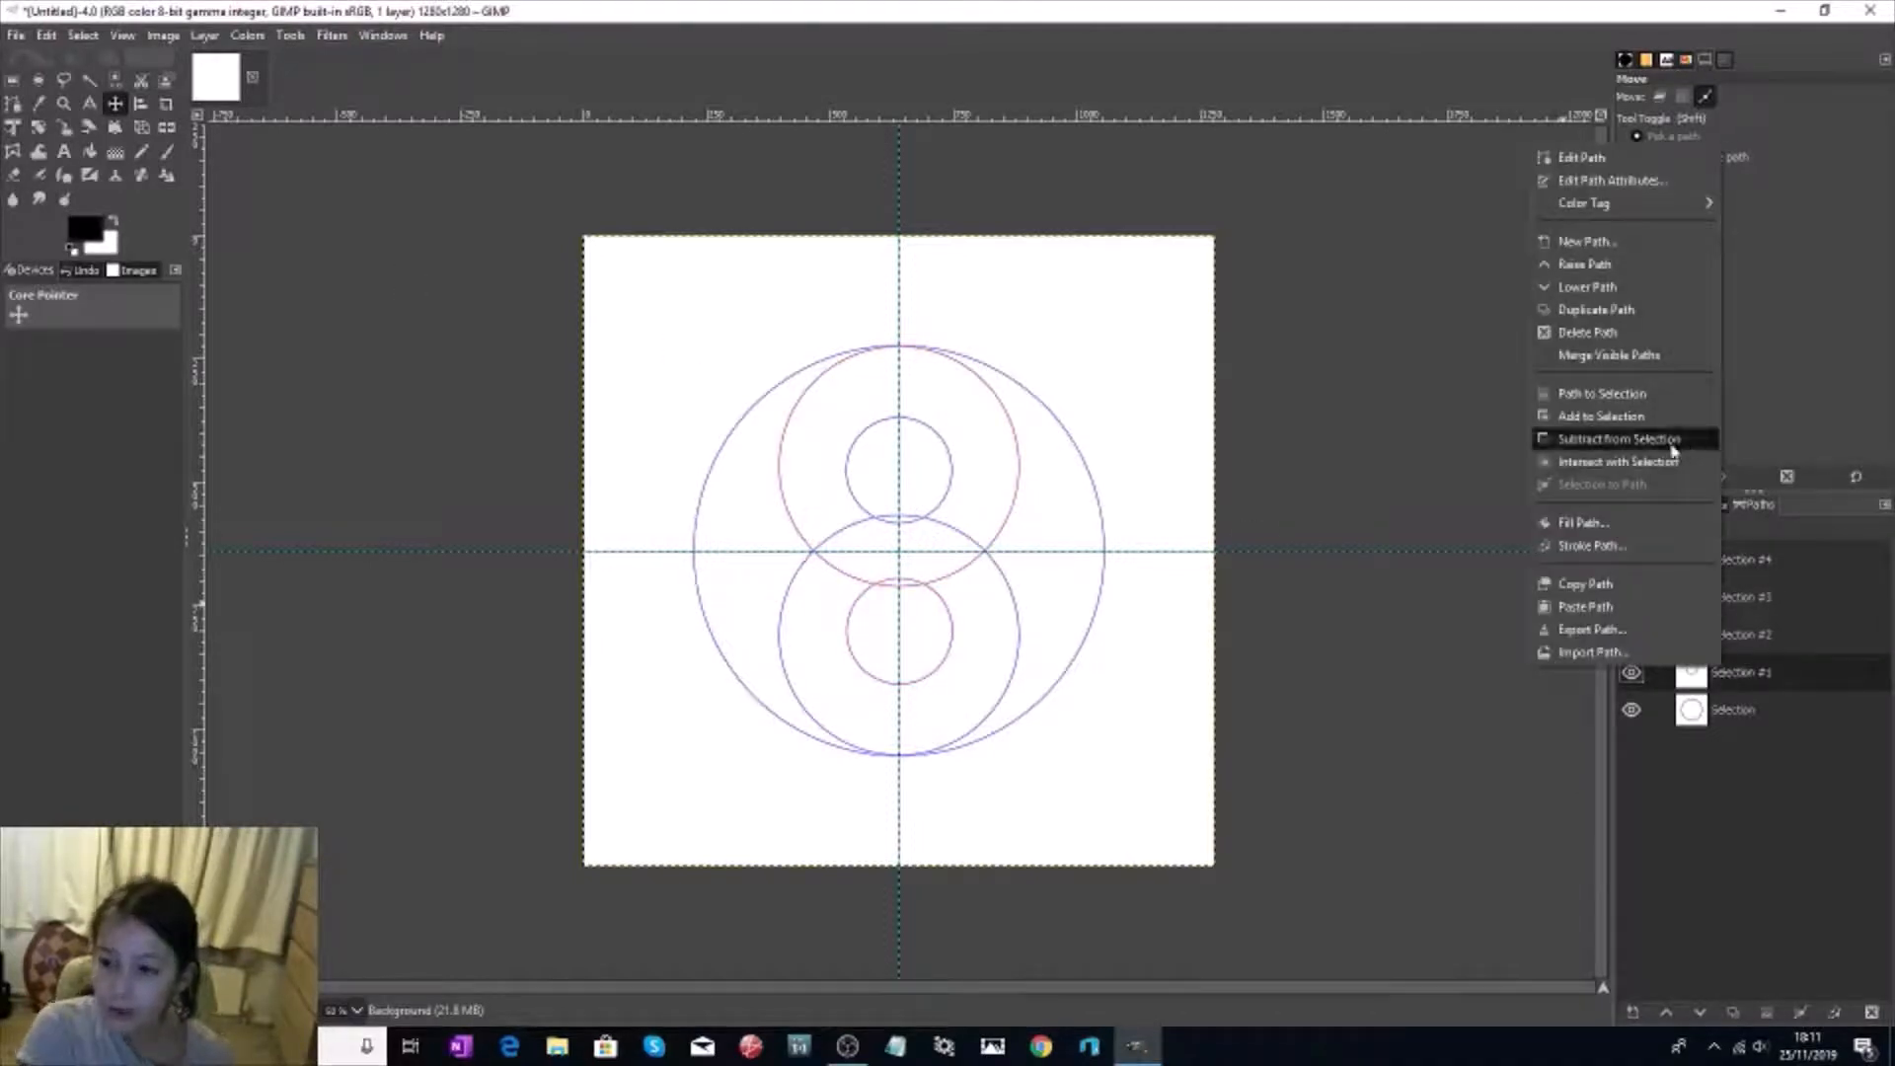
left_click(1563, 523)
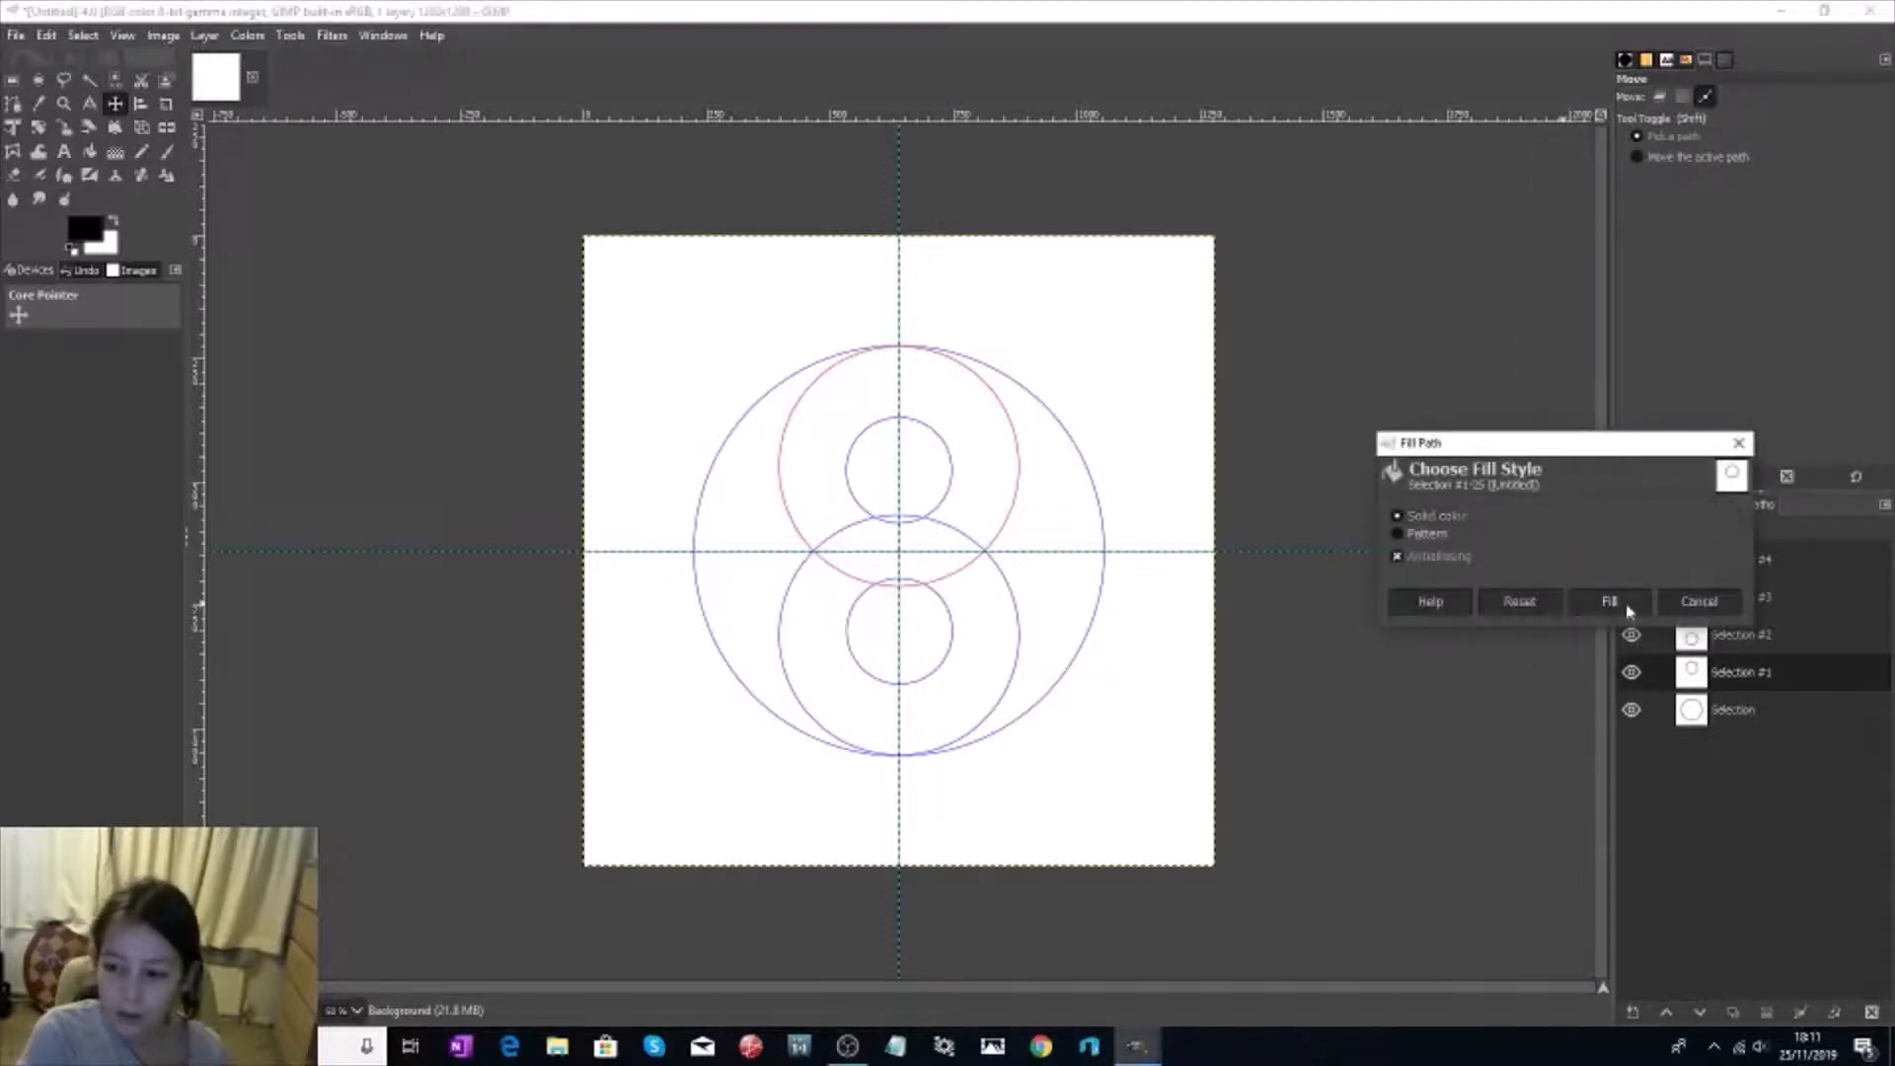
left_click(1627, 604)
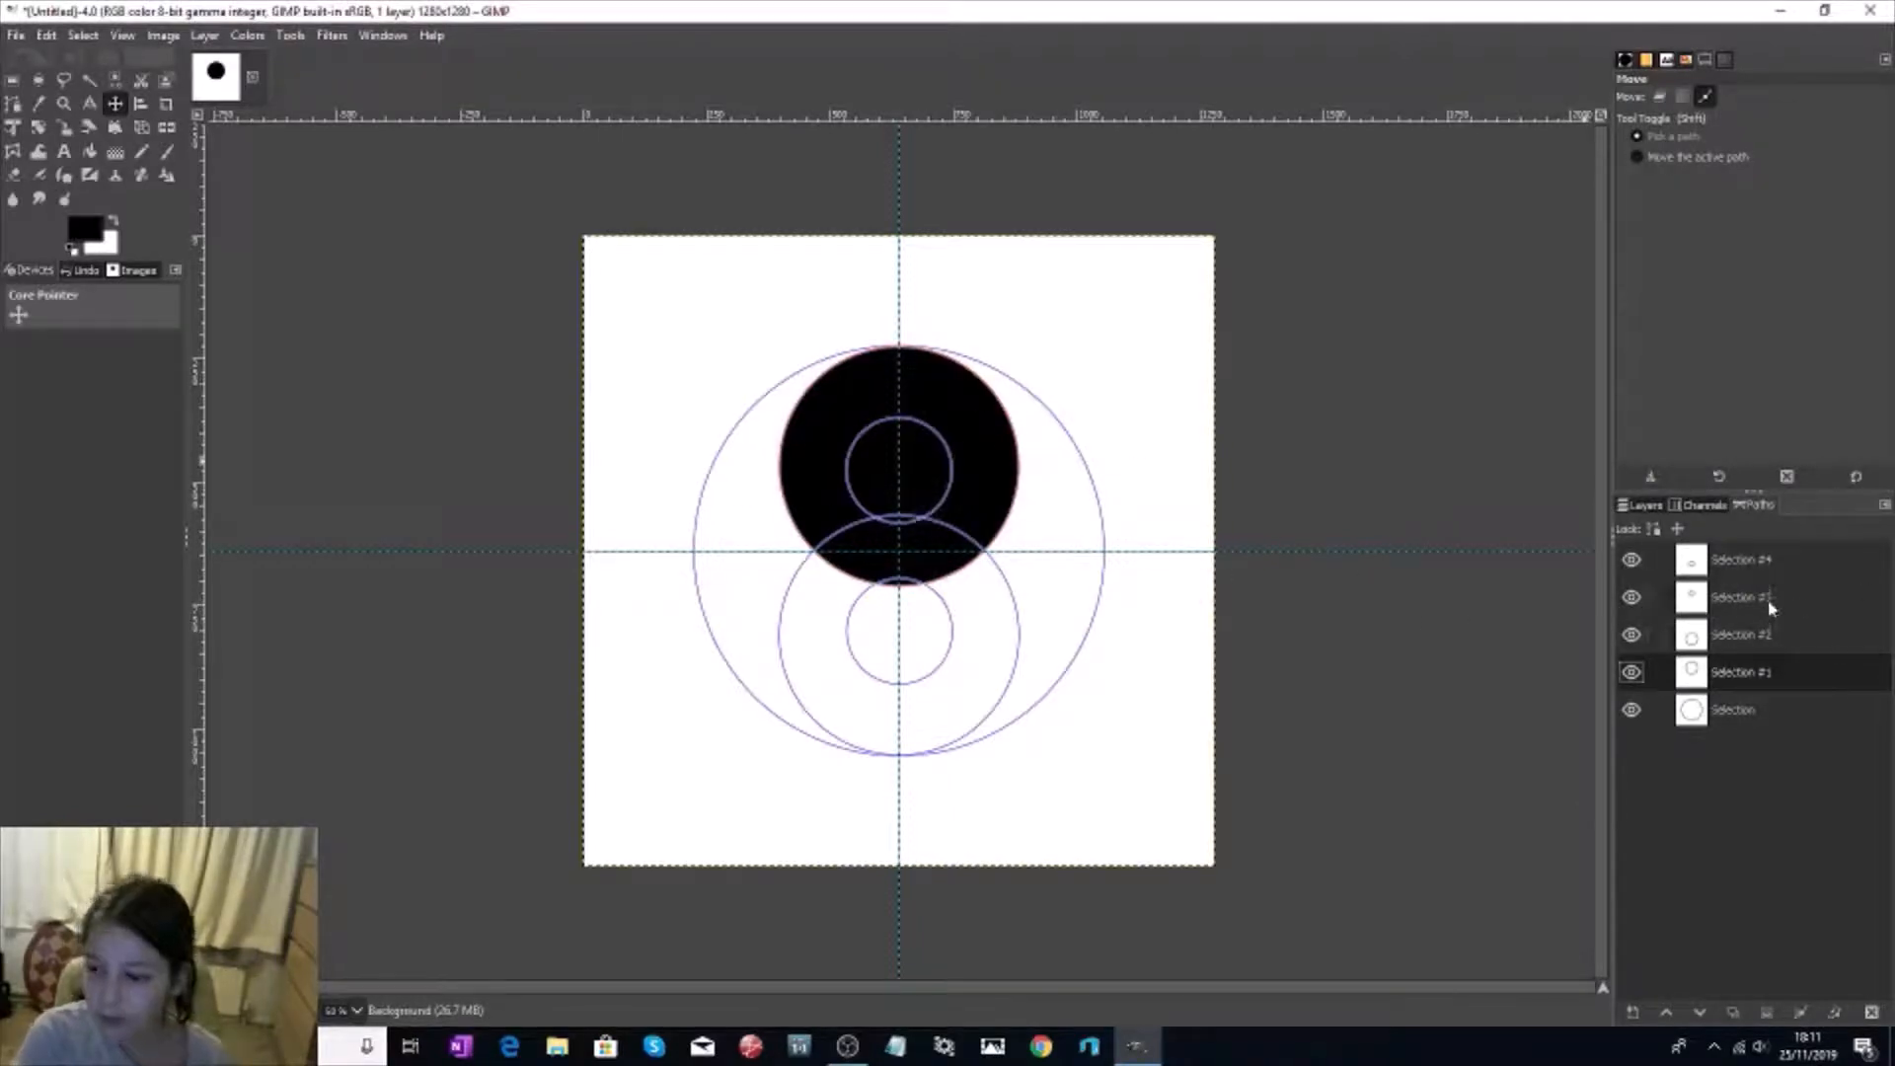
Step: Fill the upper small circle's path with solid white, using the swapped foreground colour
left_click(1704, 600)
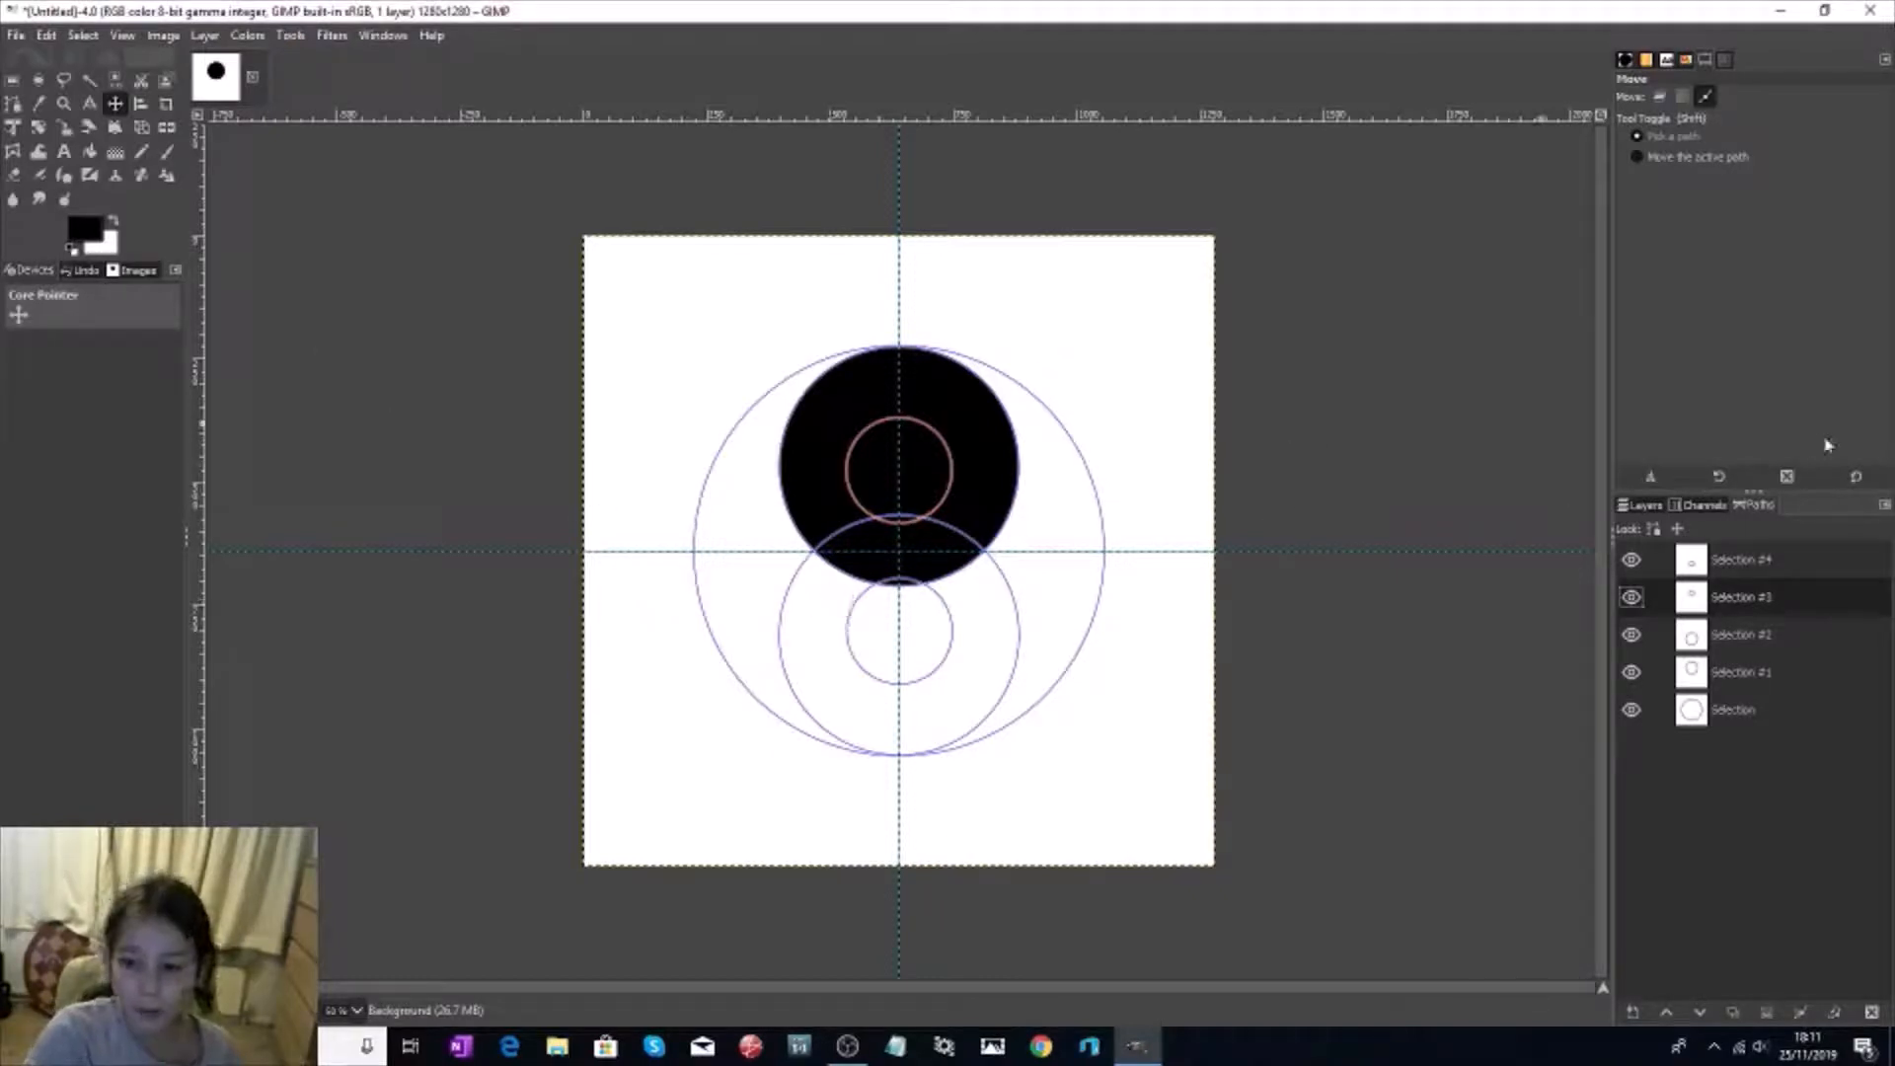
right_click(1788, 602)
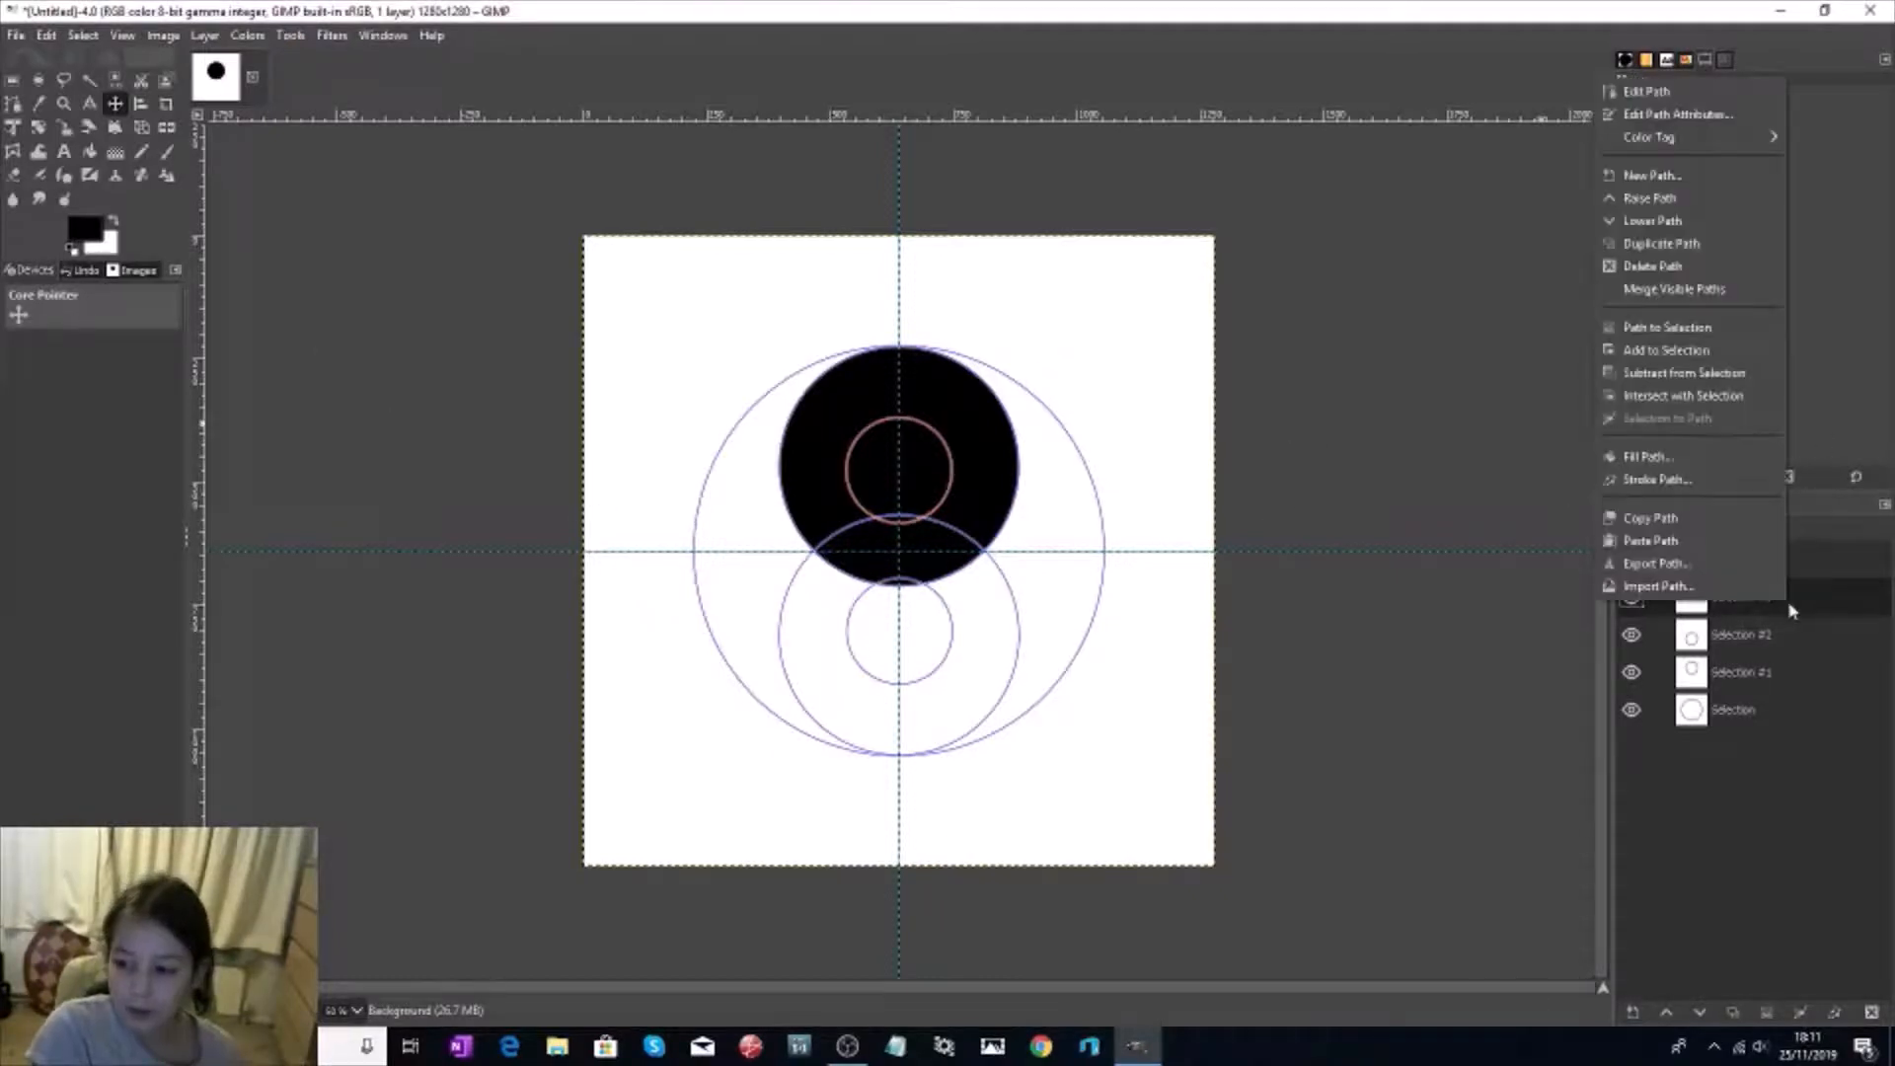
left_click(1658, 460)
left_click(117, 224)
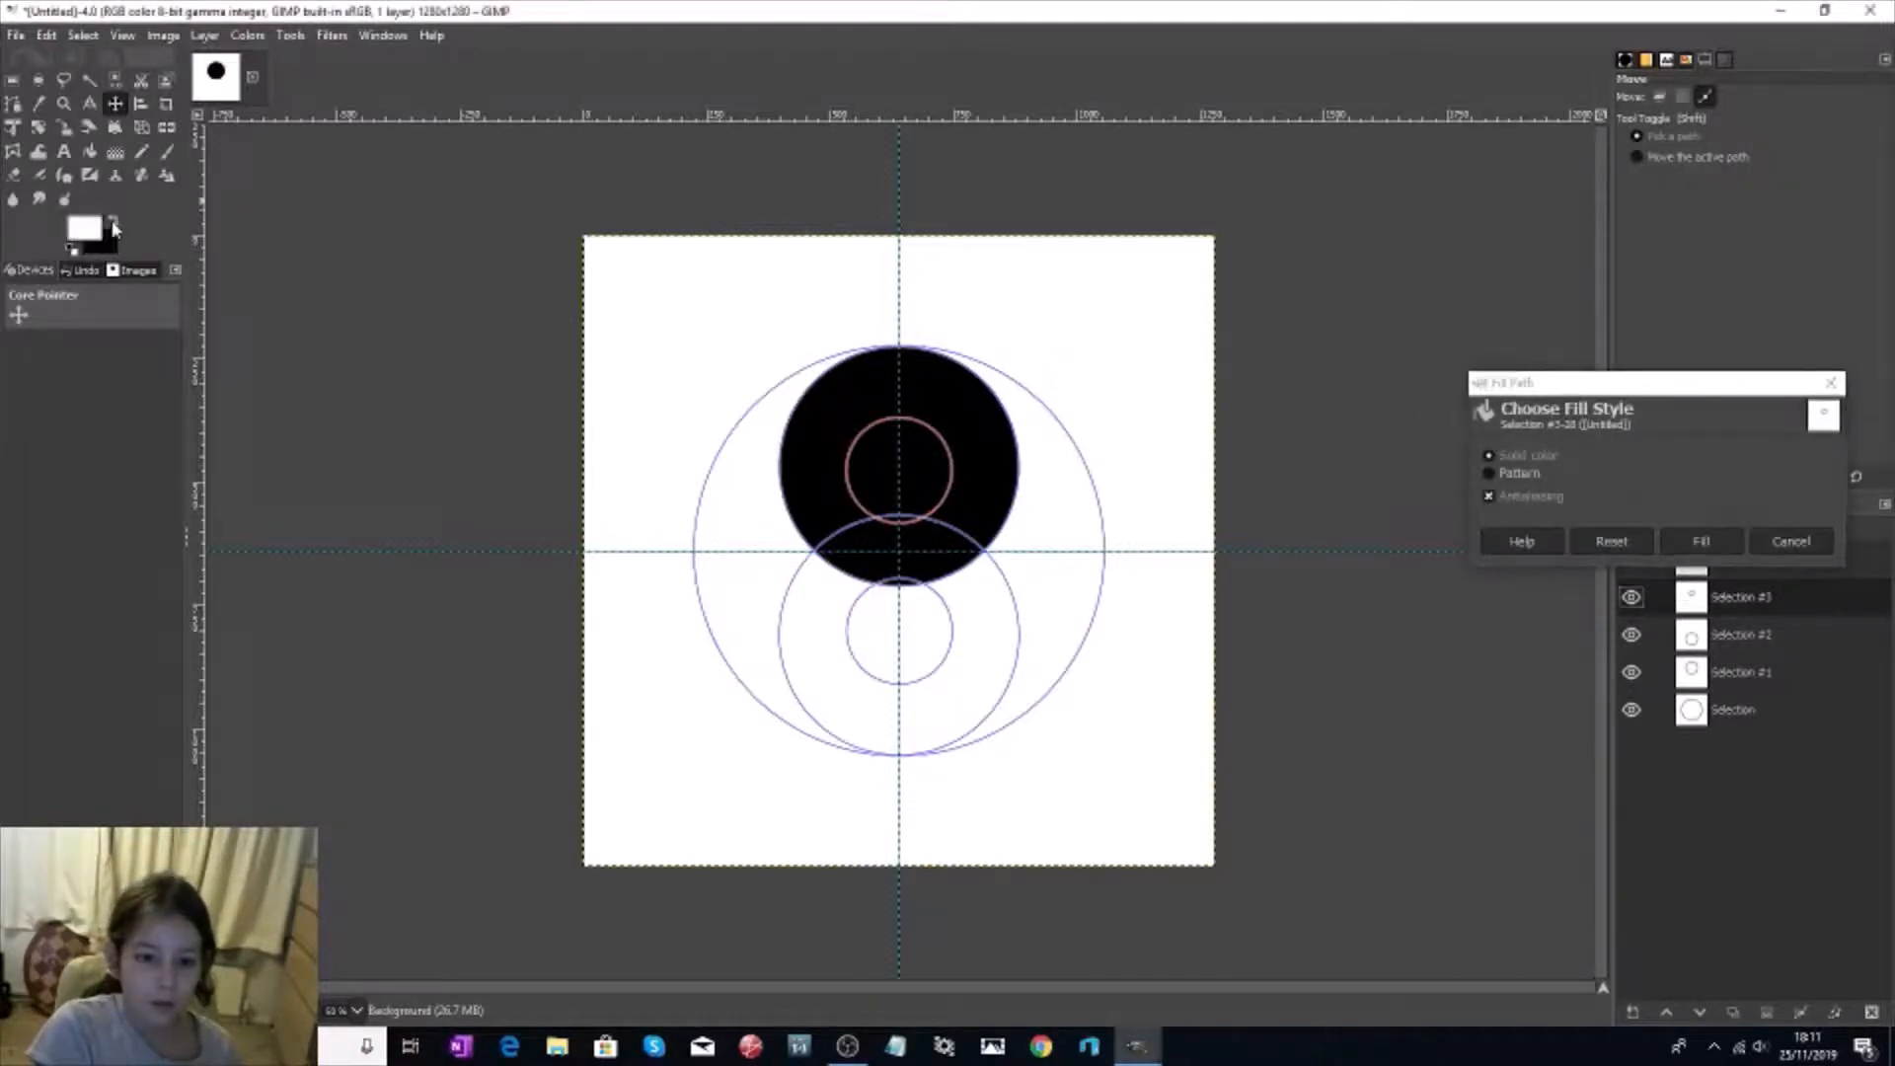
left_click(1725, 542)
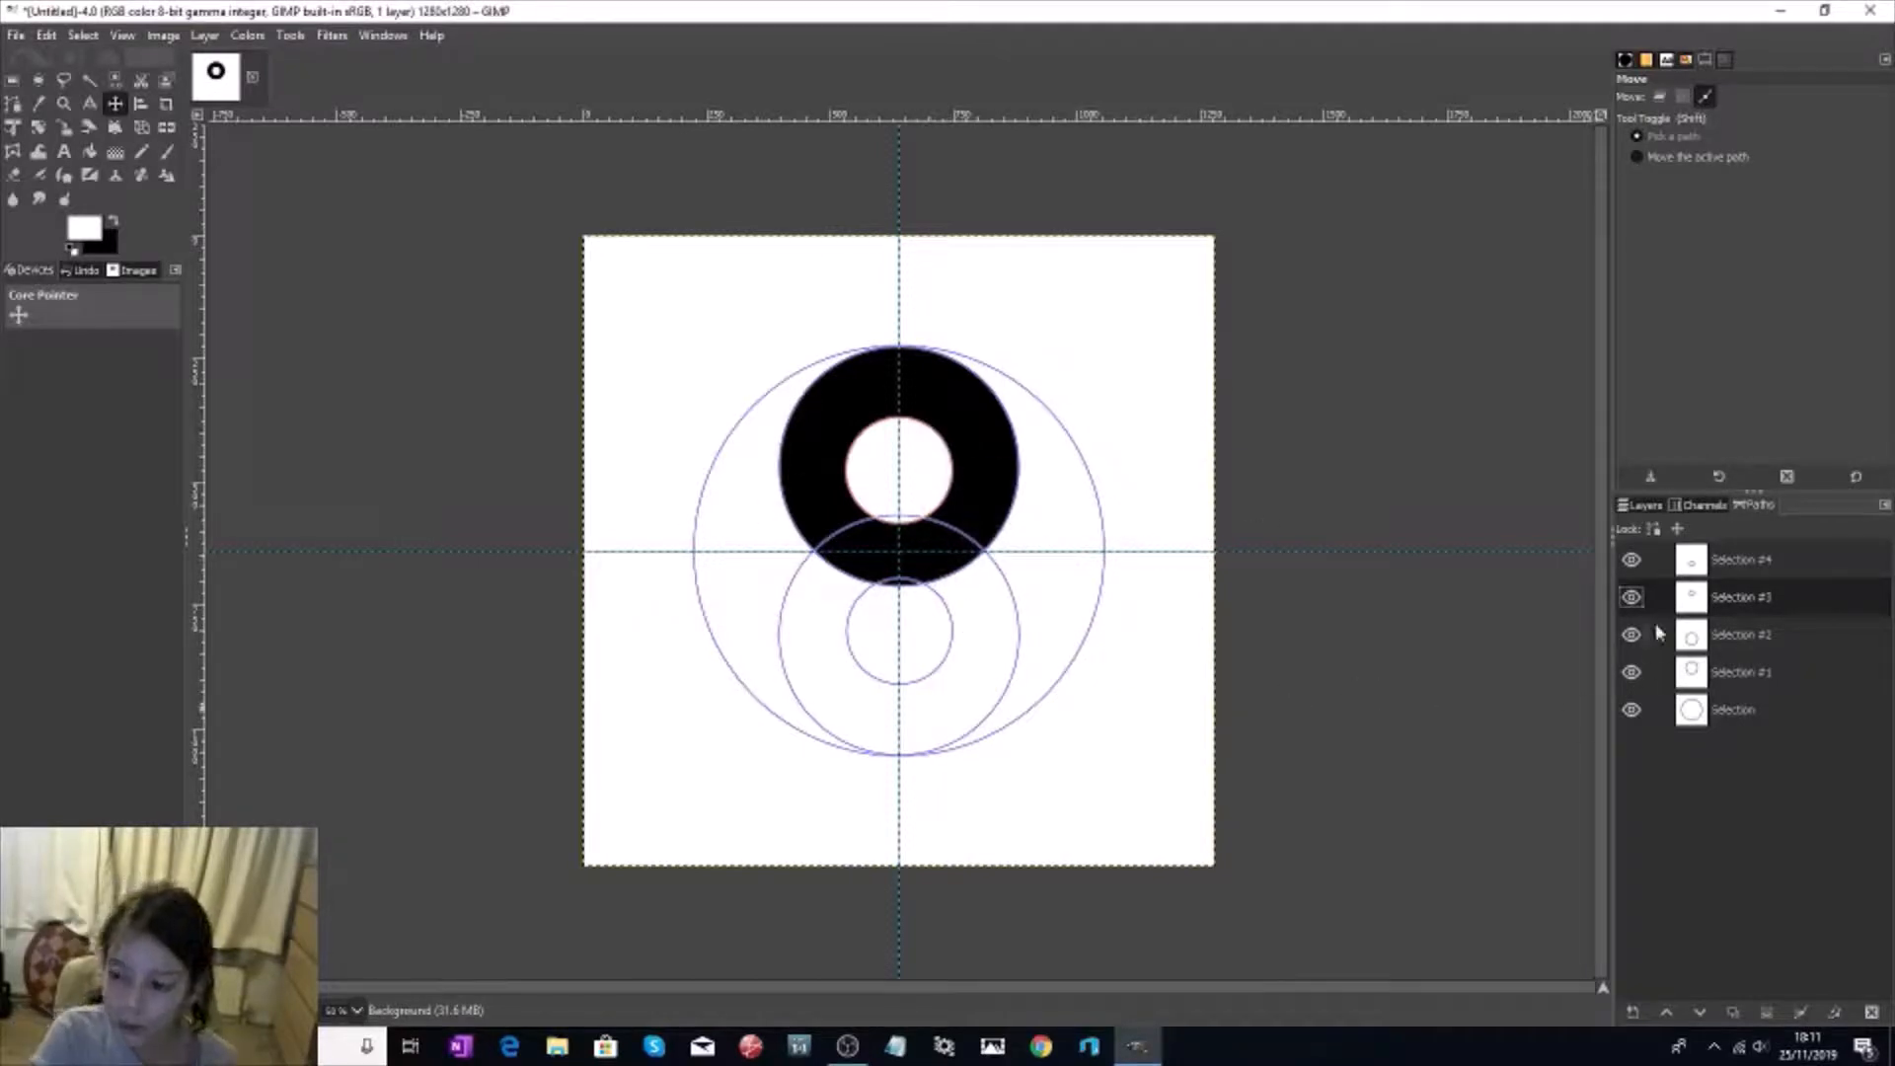
Step: Fill the lower medium circle's path with solid teal 29b6a0, taken from the colour history
right_click(1689, 637)
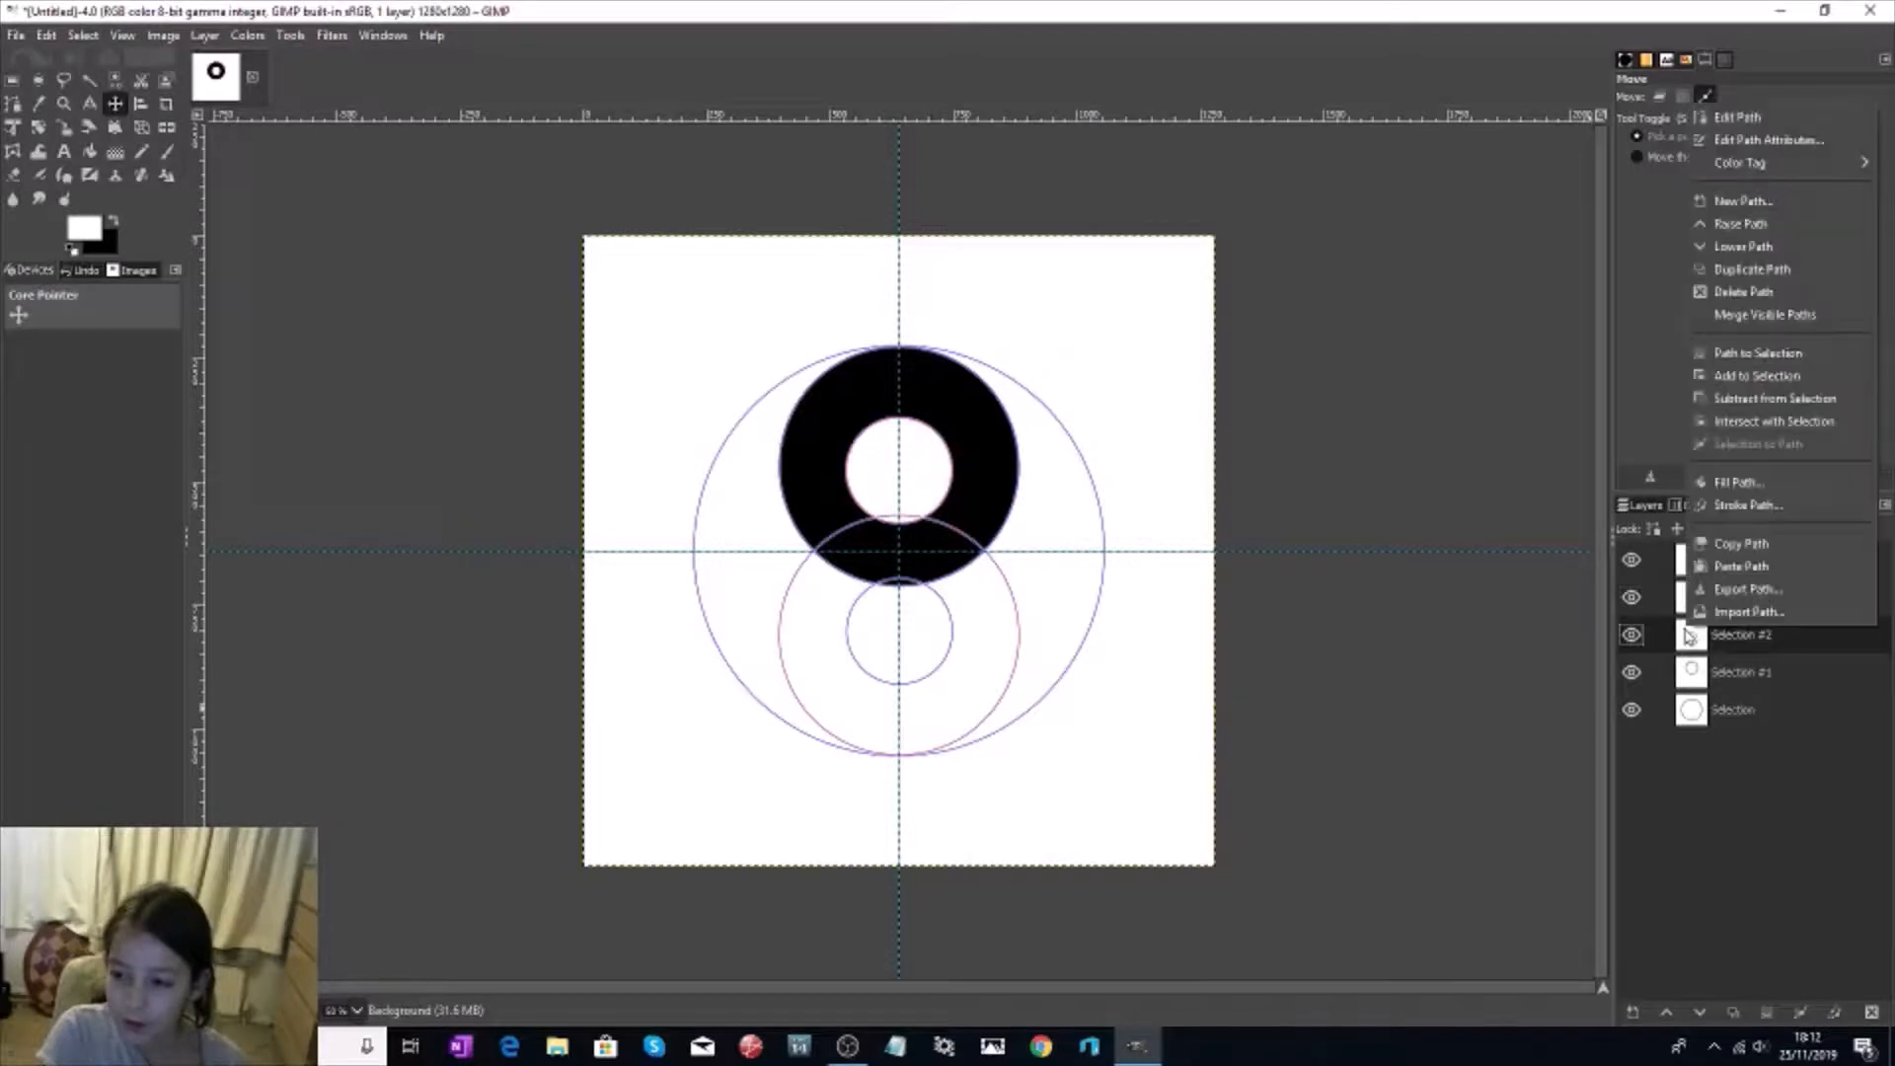
left_click(1762, 488)
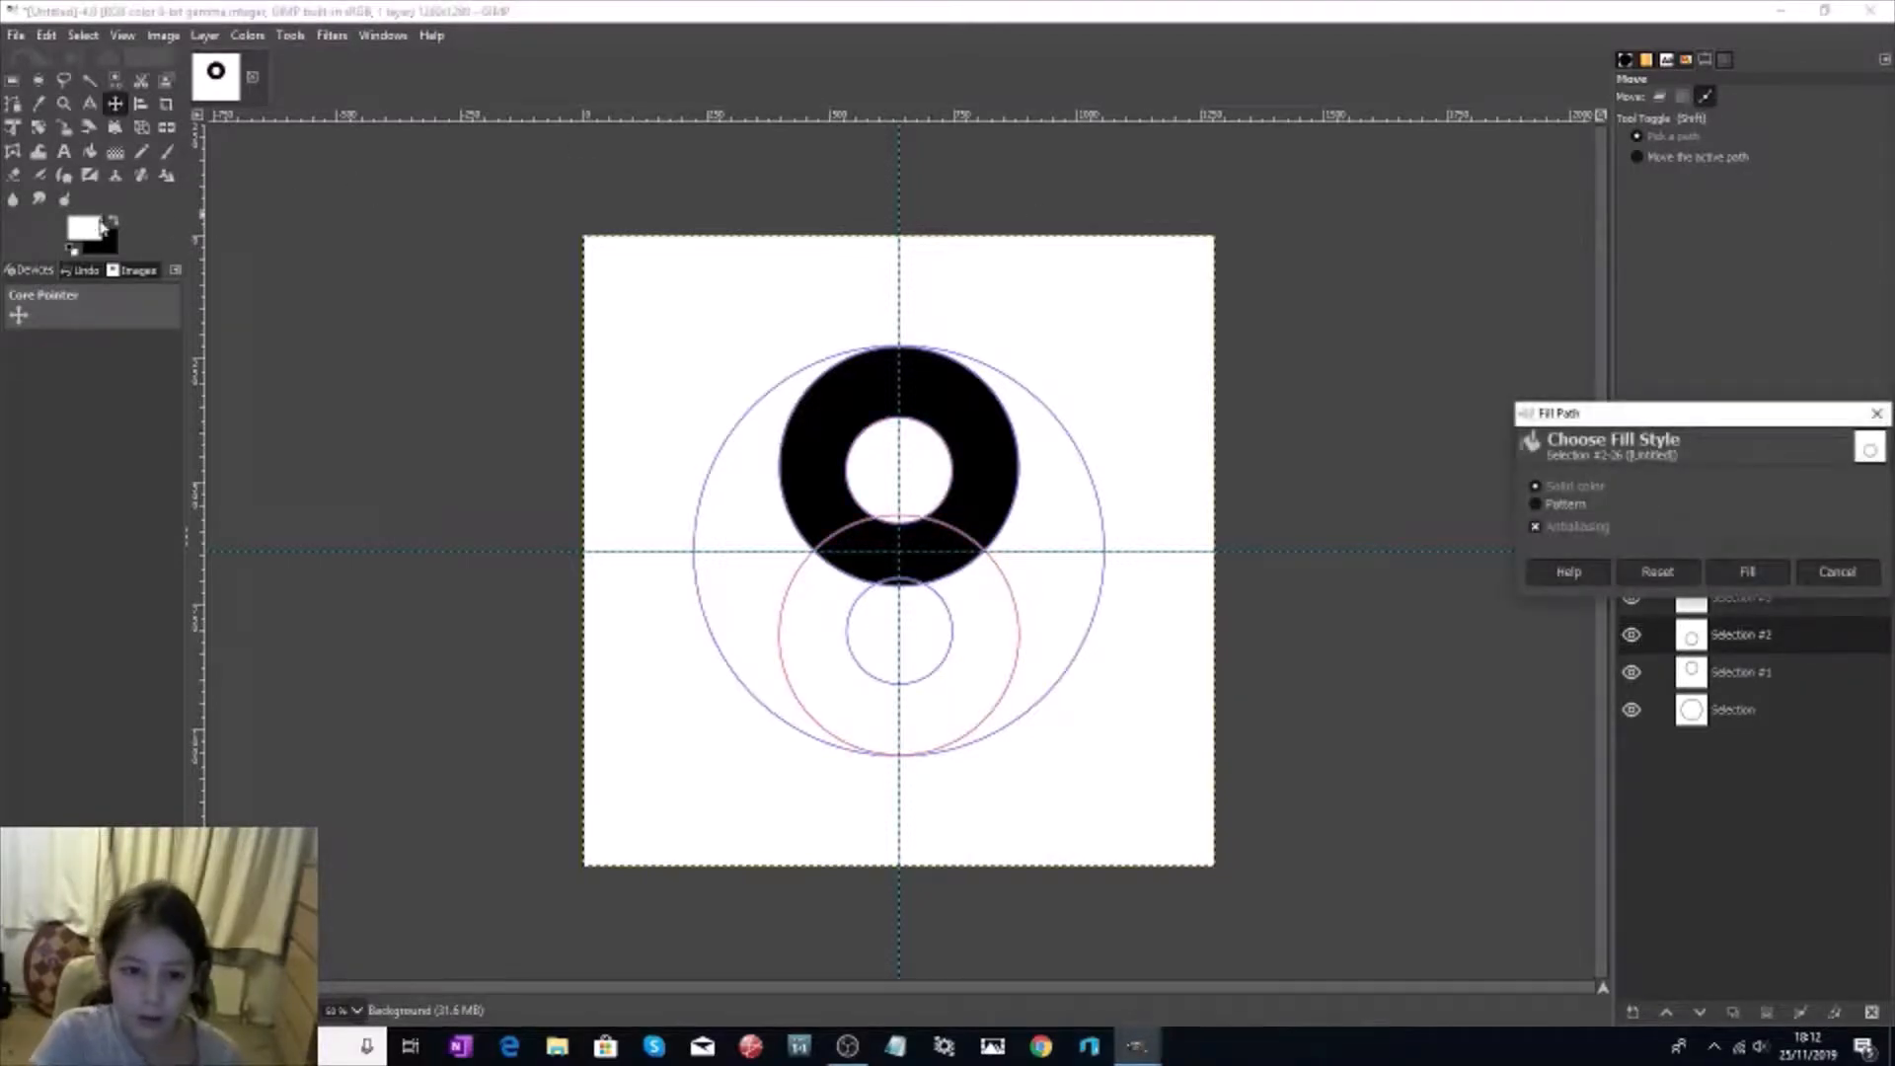
left_click(84, 230)
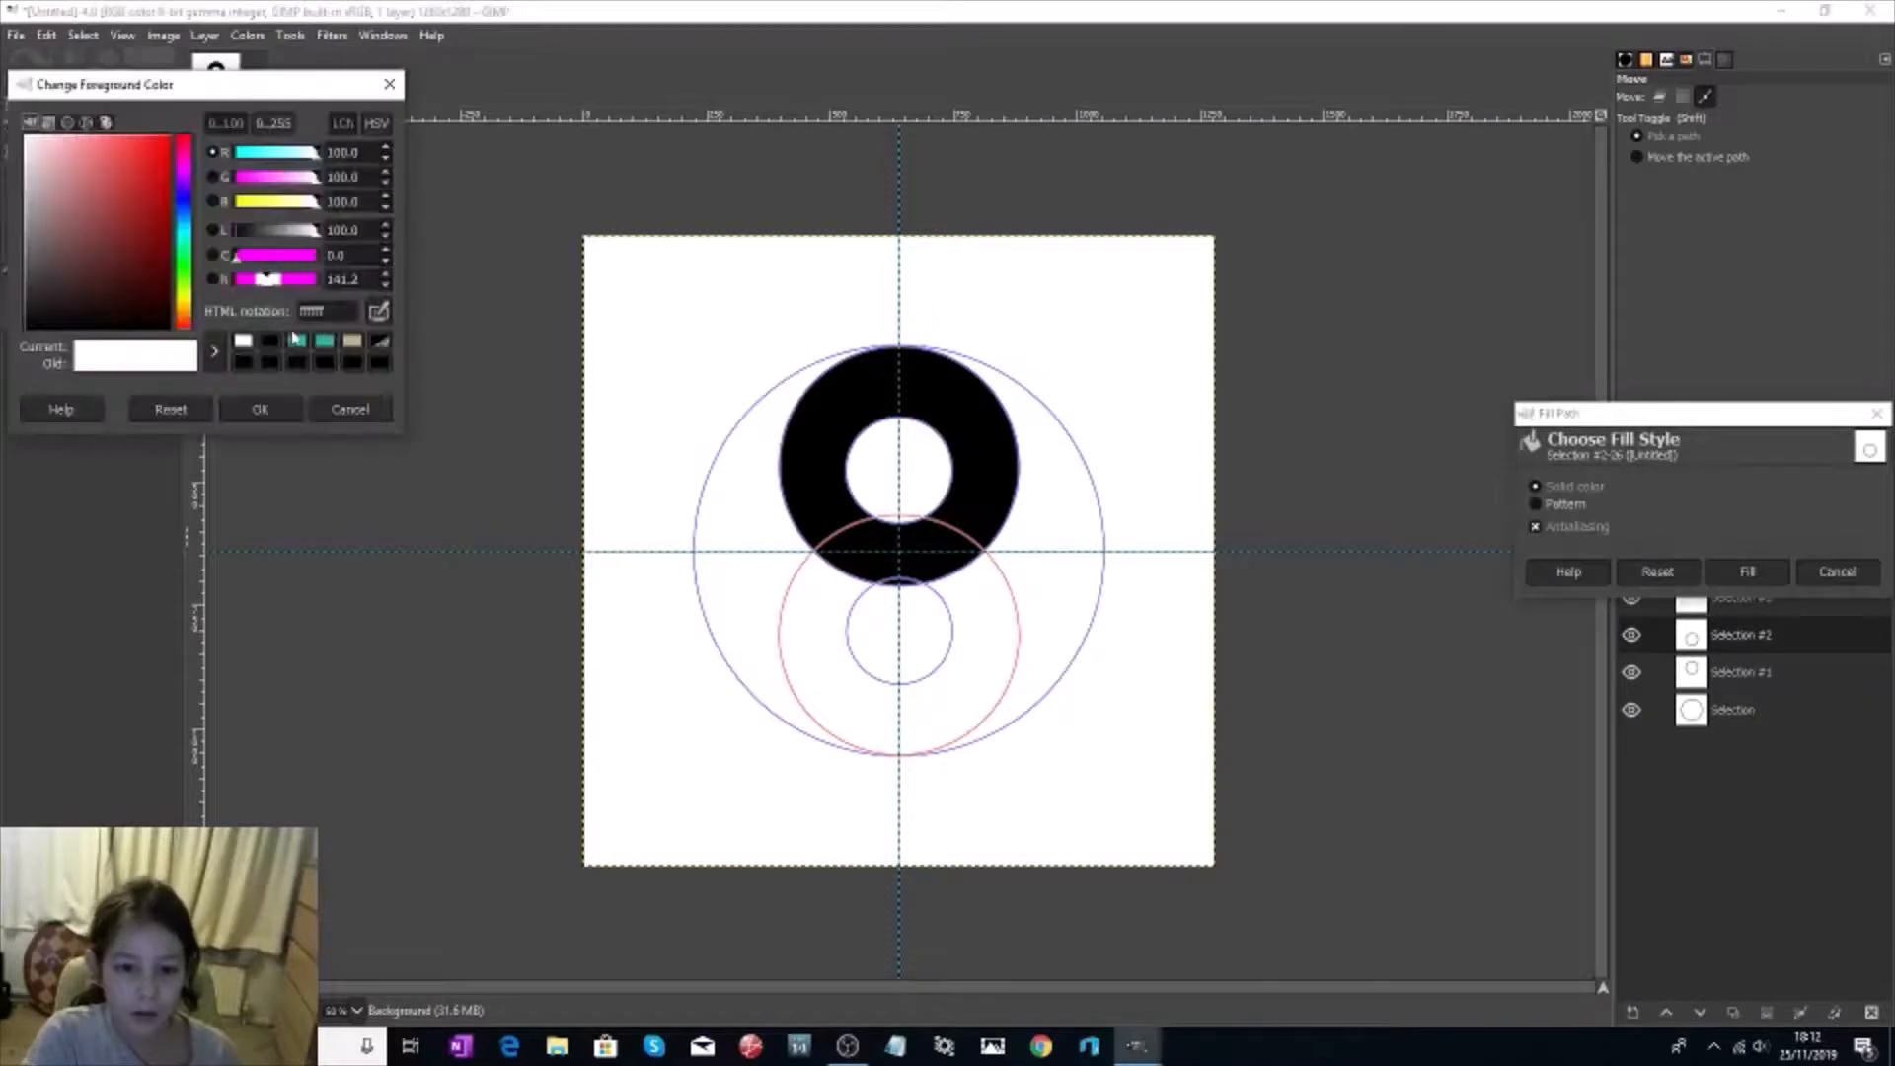
left_click(298, 345)
left_click(282, 398)
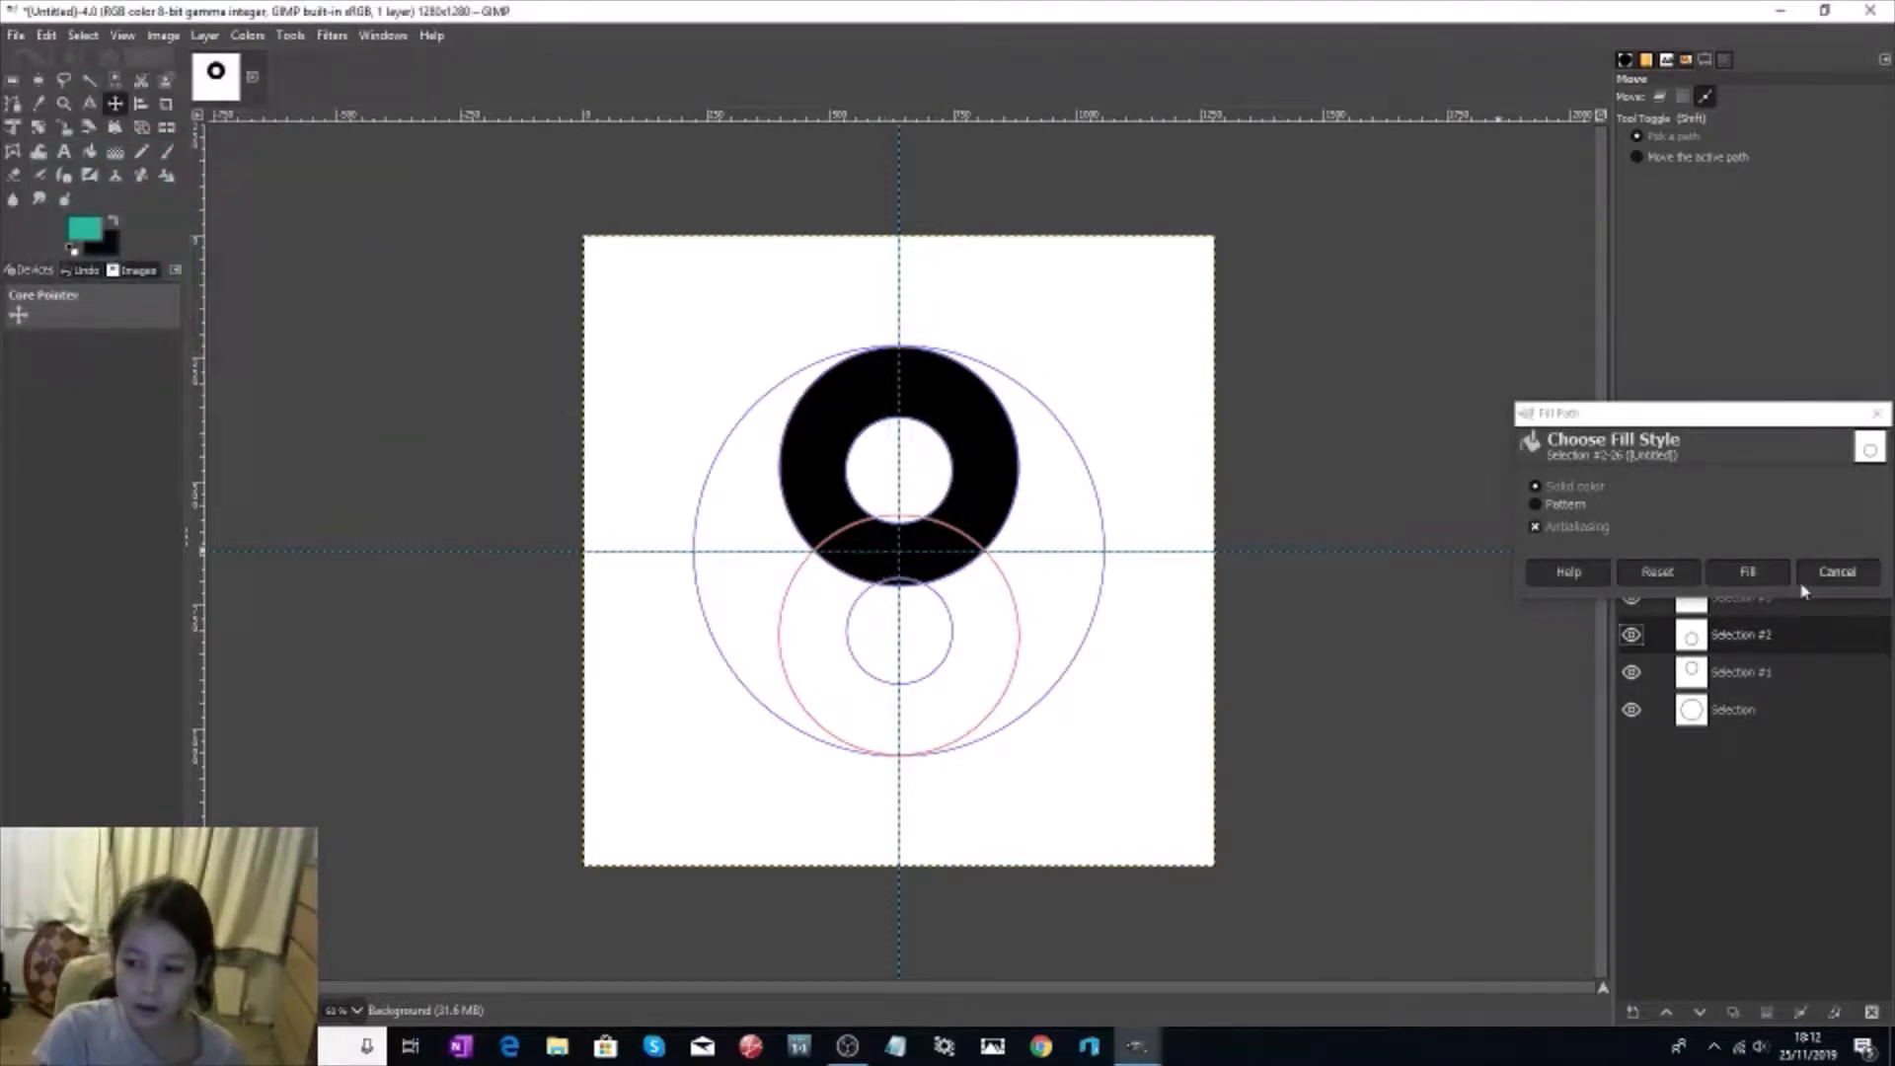
left_click(1758, 590)
left_click(1751, 576)
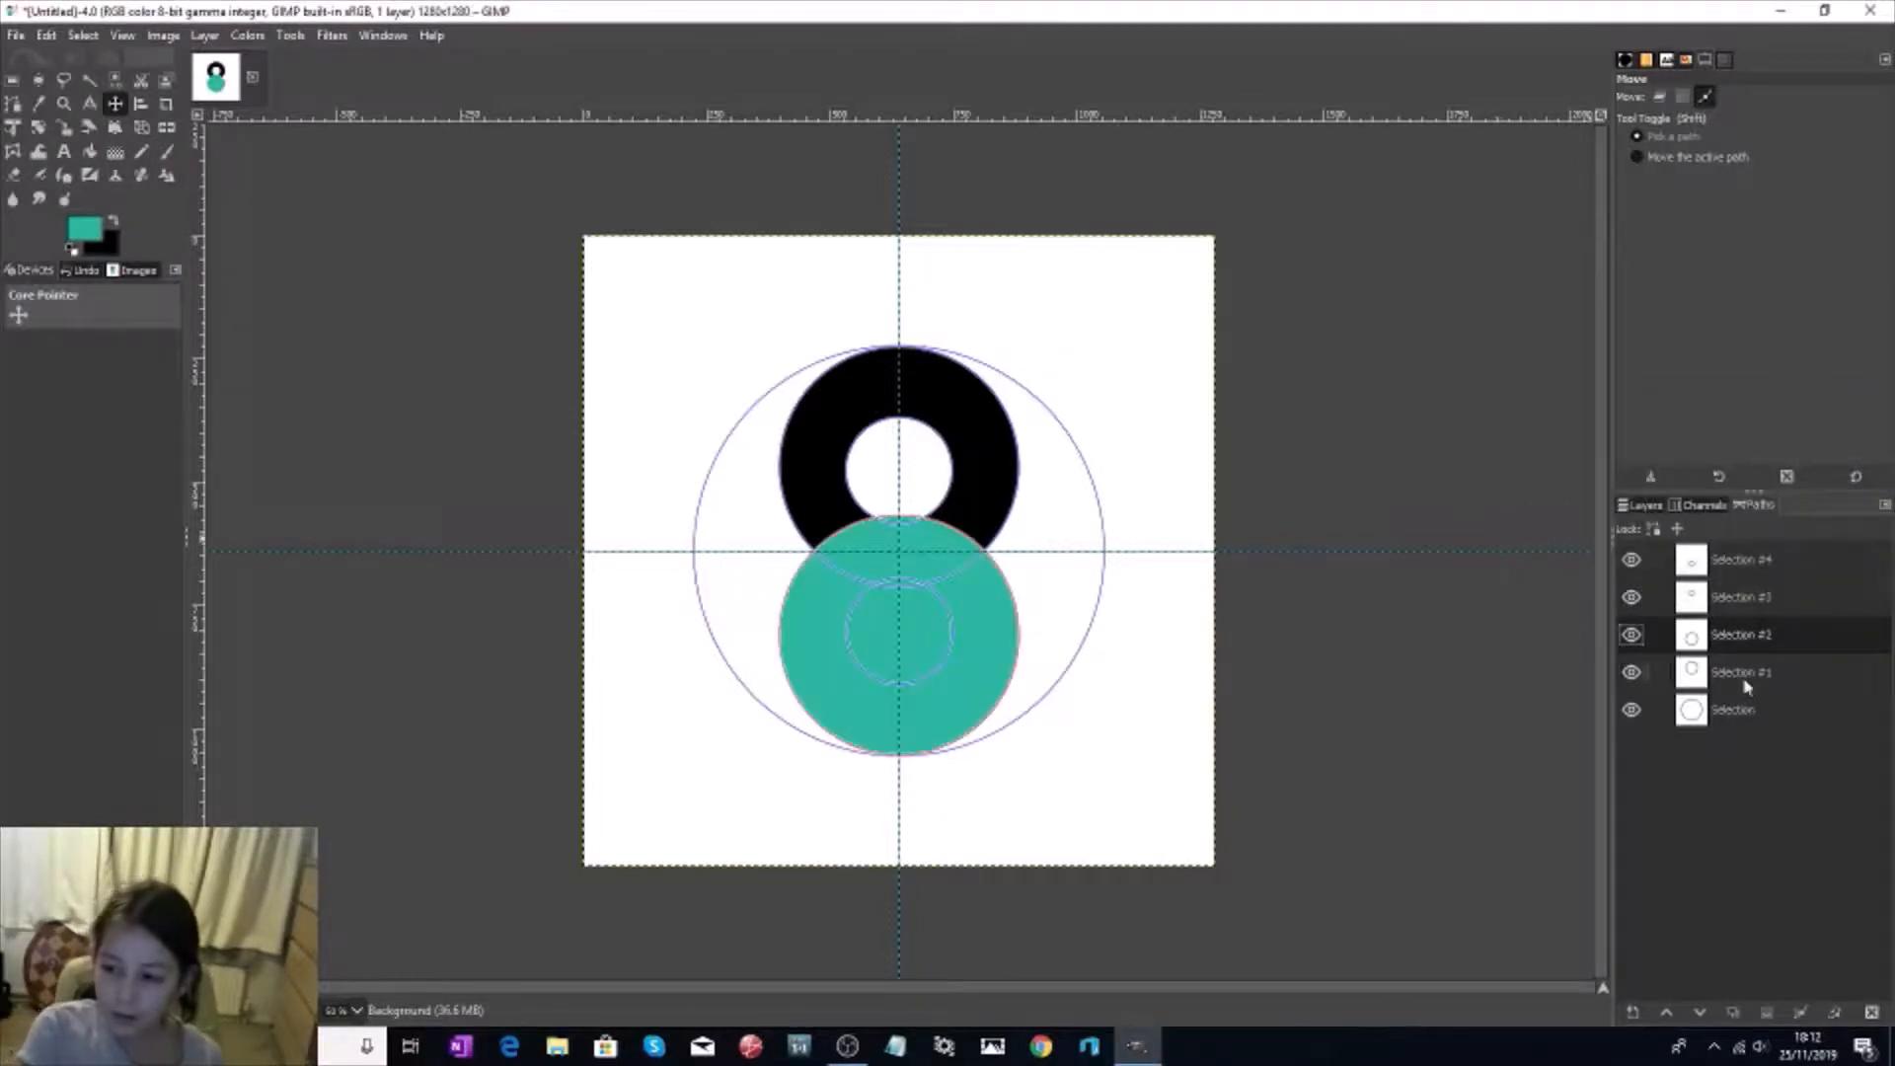
Step: Set the foreground colour back to white and fill the lower small circle's path with it as a solid colour
left_click(1699, 572)
right_click(1700, 572)
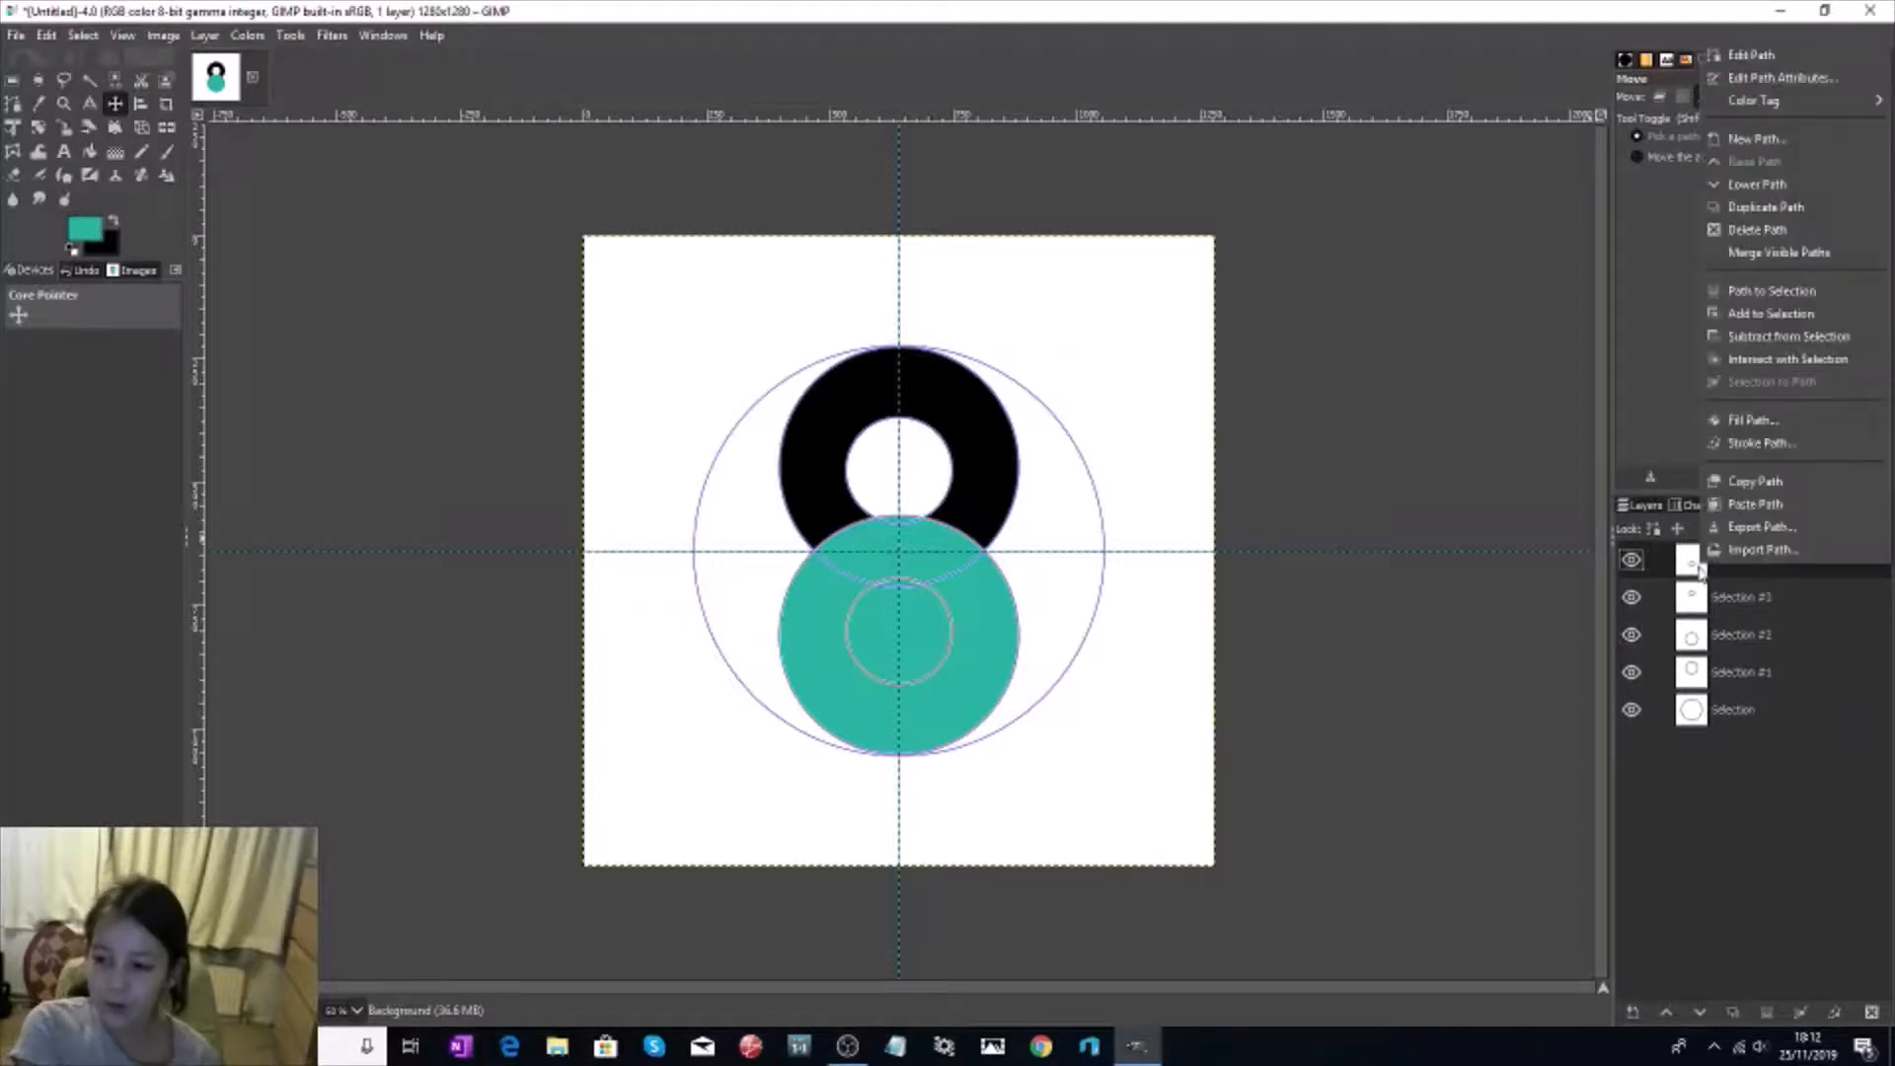
left_click(1761, 434)
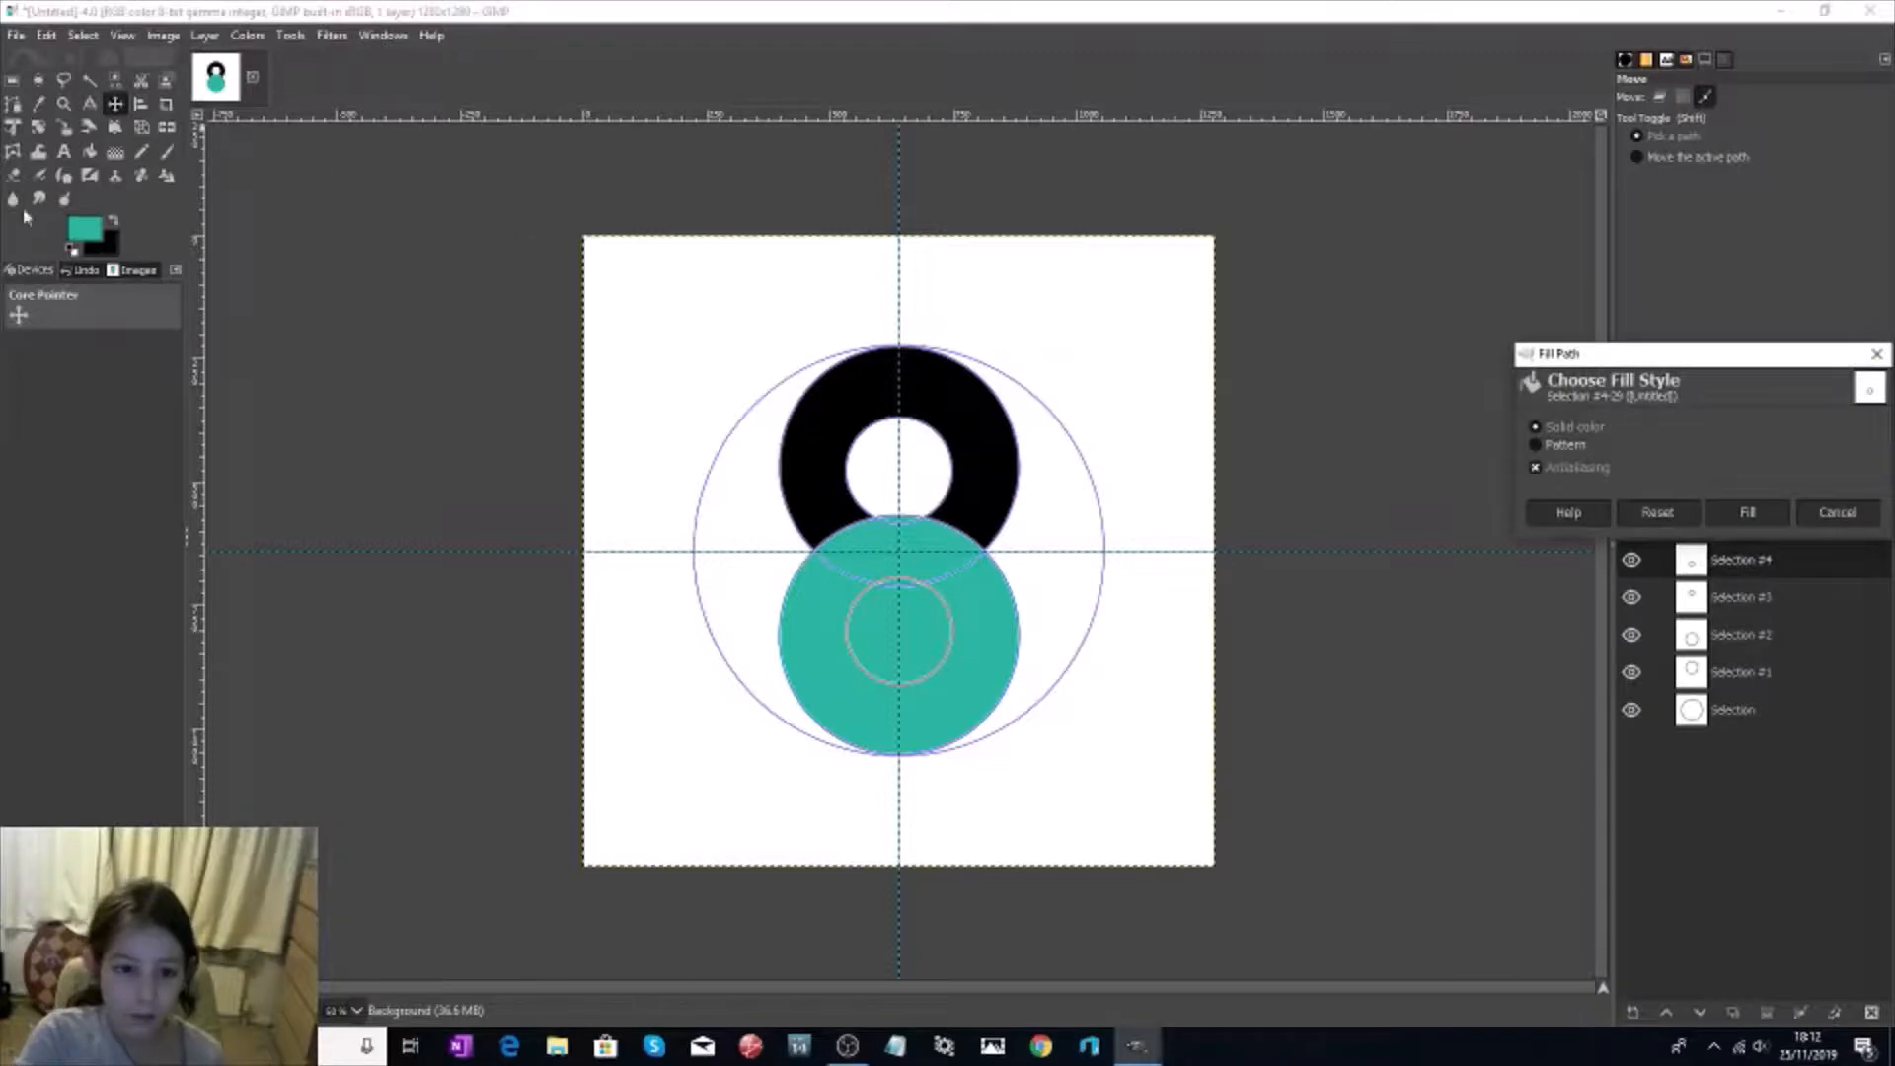
left_click(84, 231)
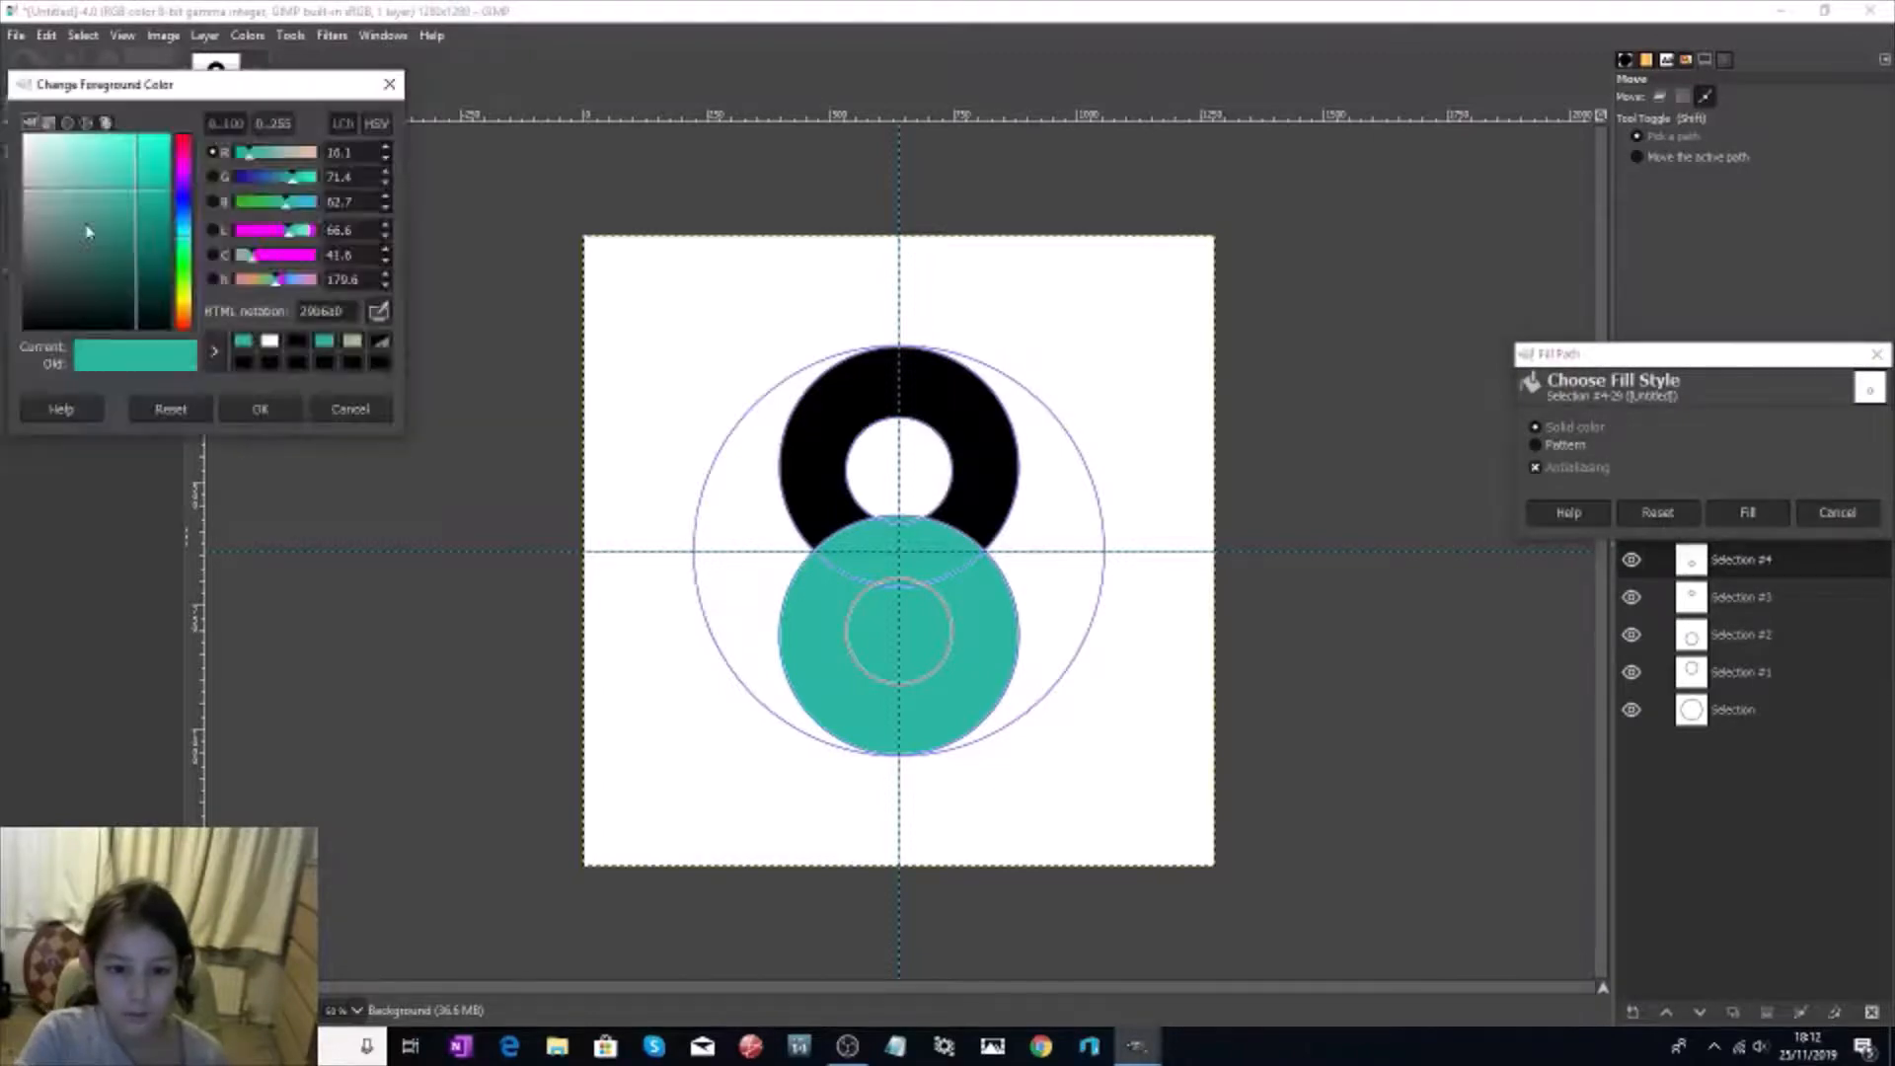
left_click(269, 341)
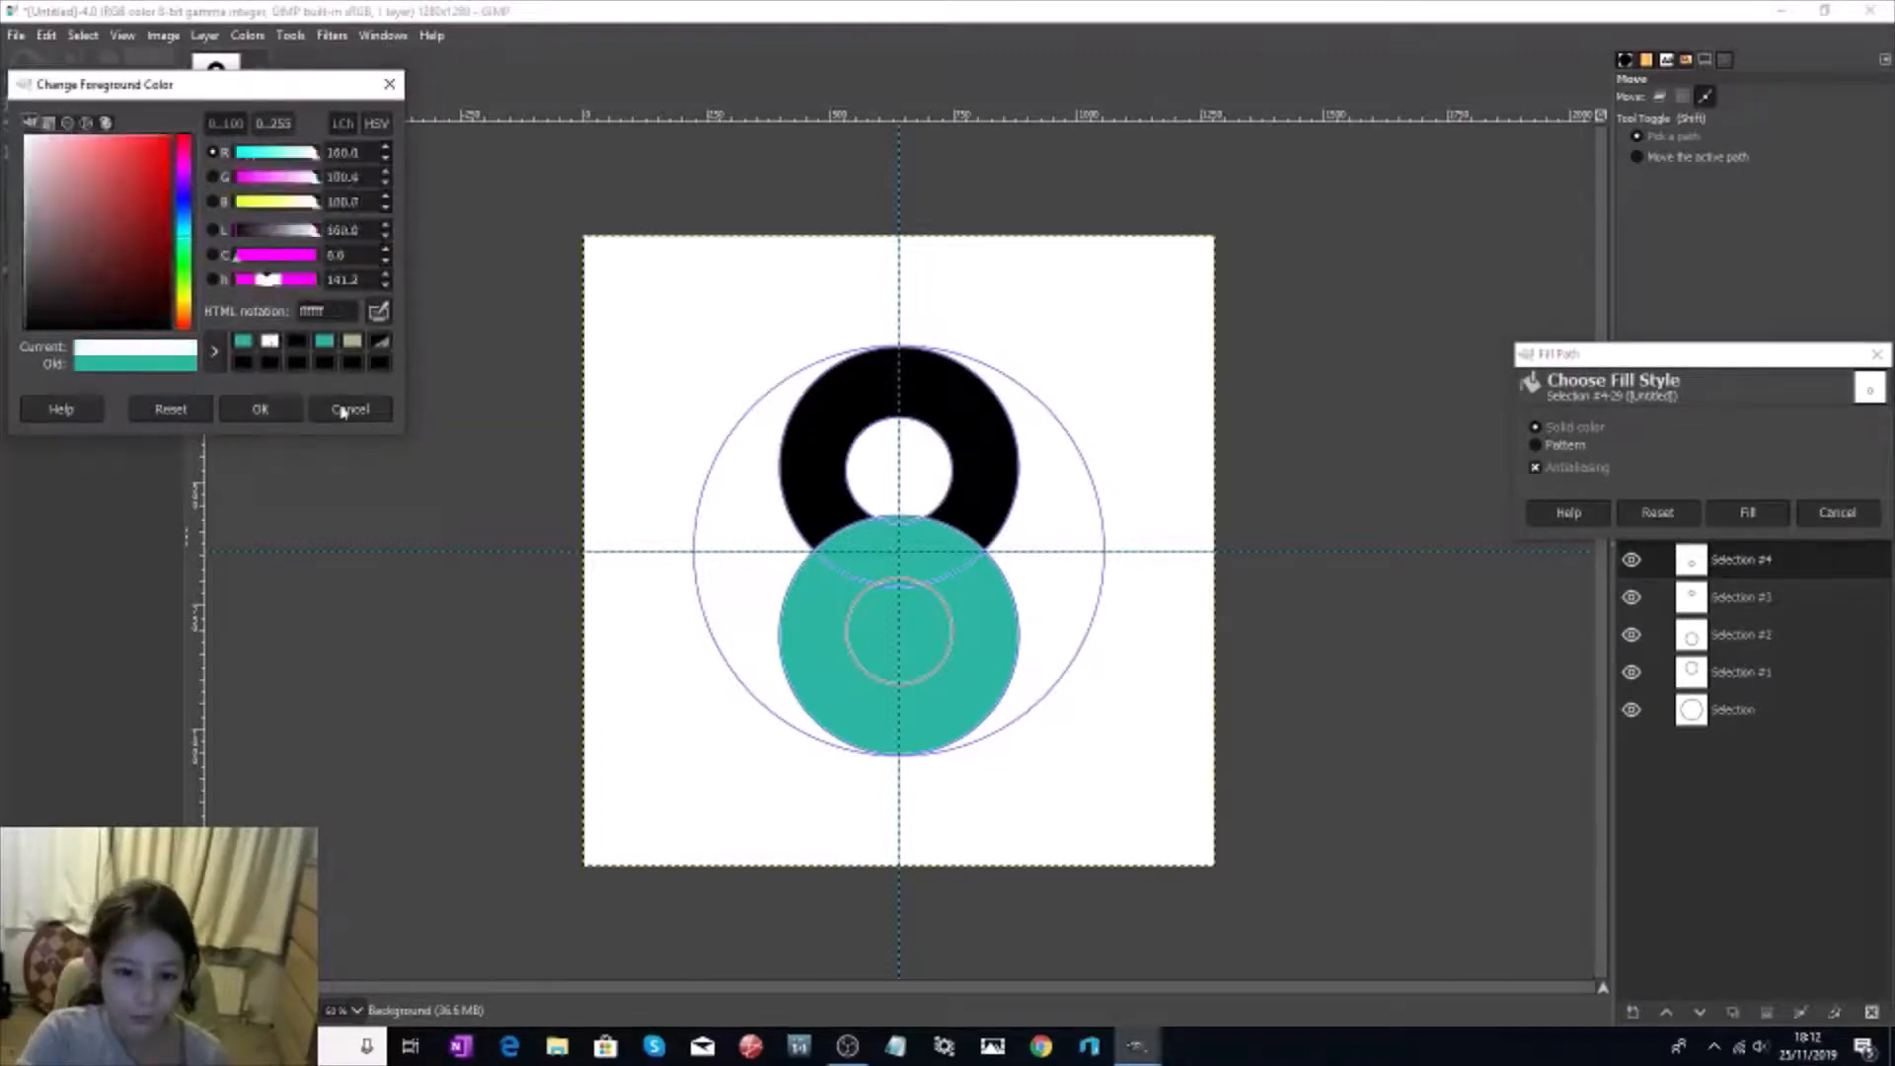
left_click(260, 409)
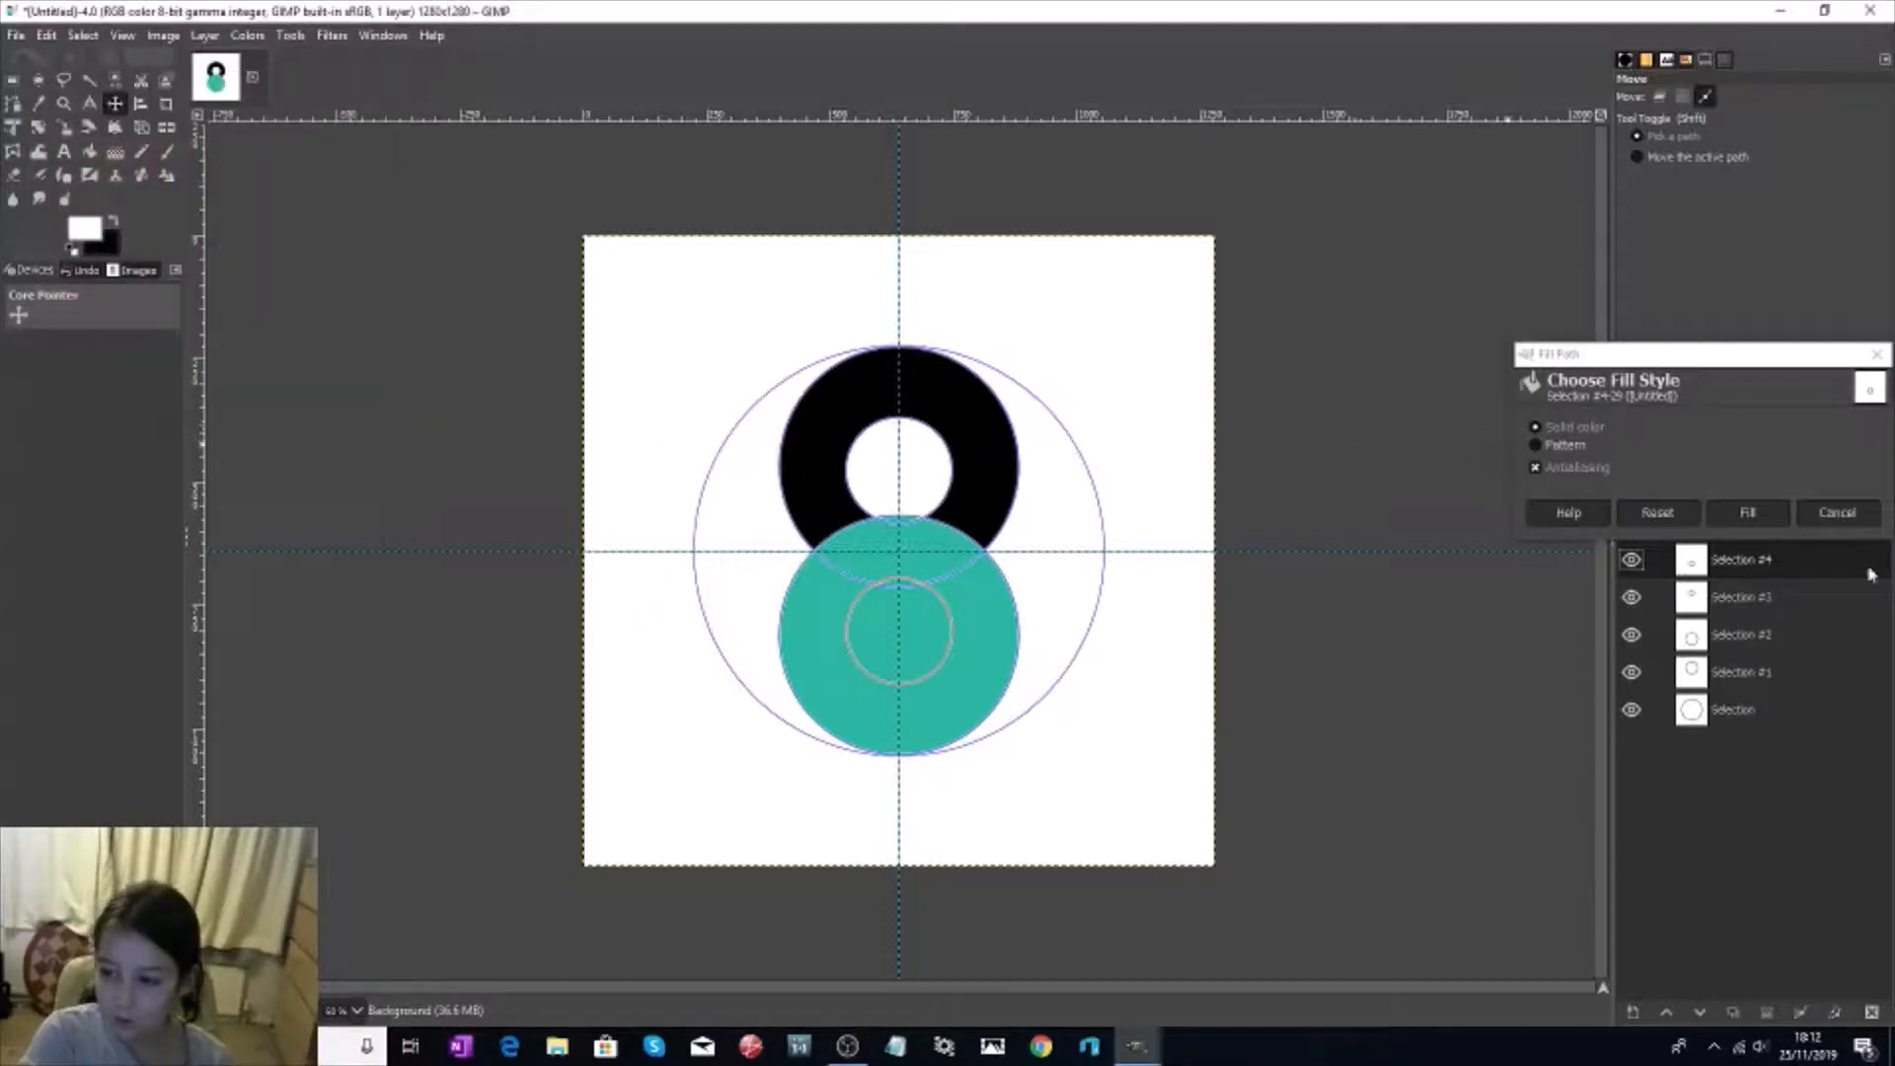
left_click(1745, 512)
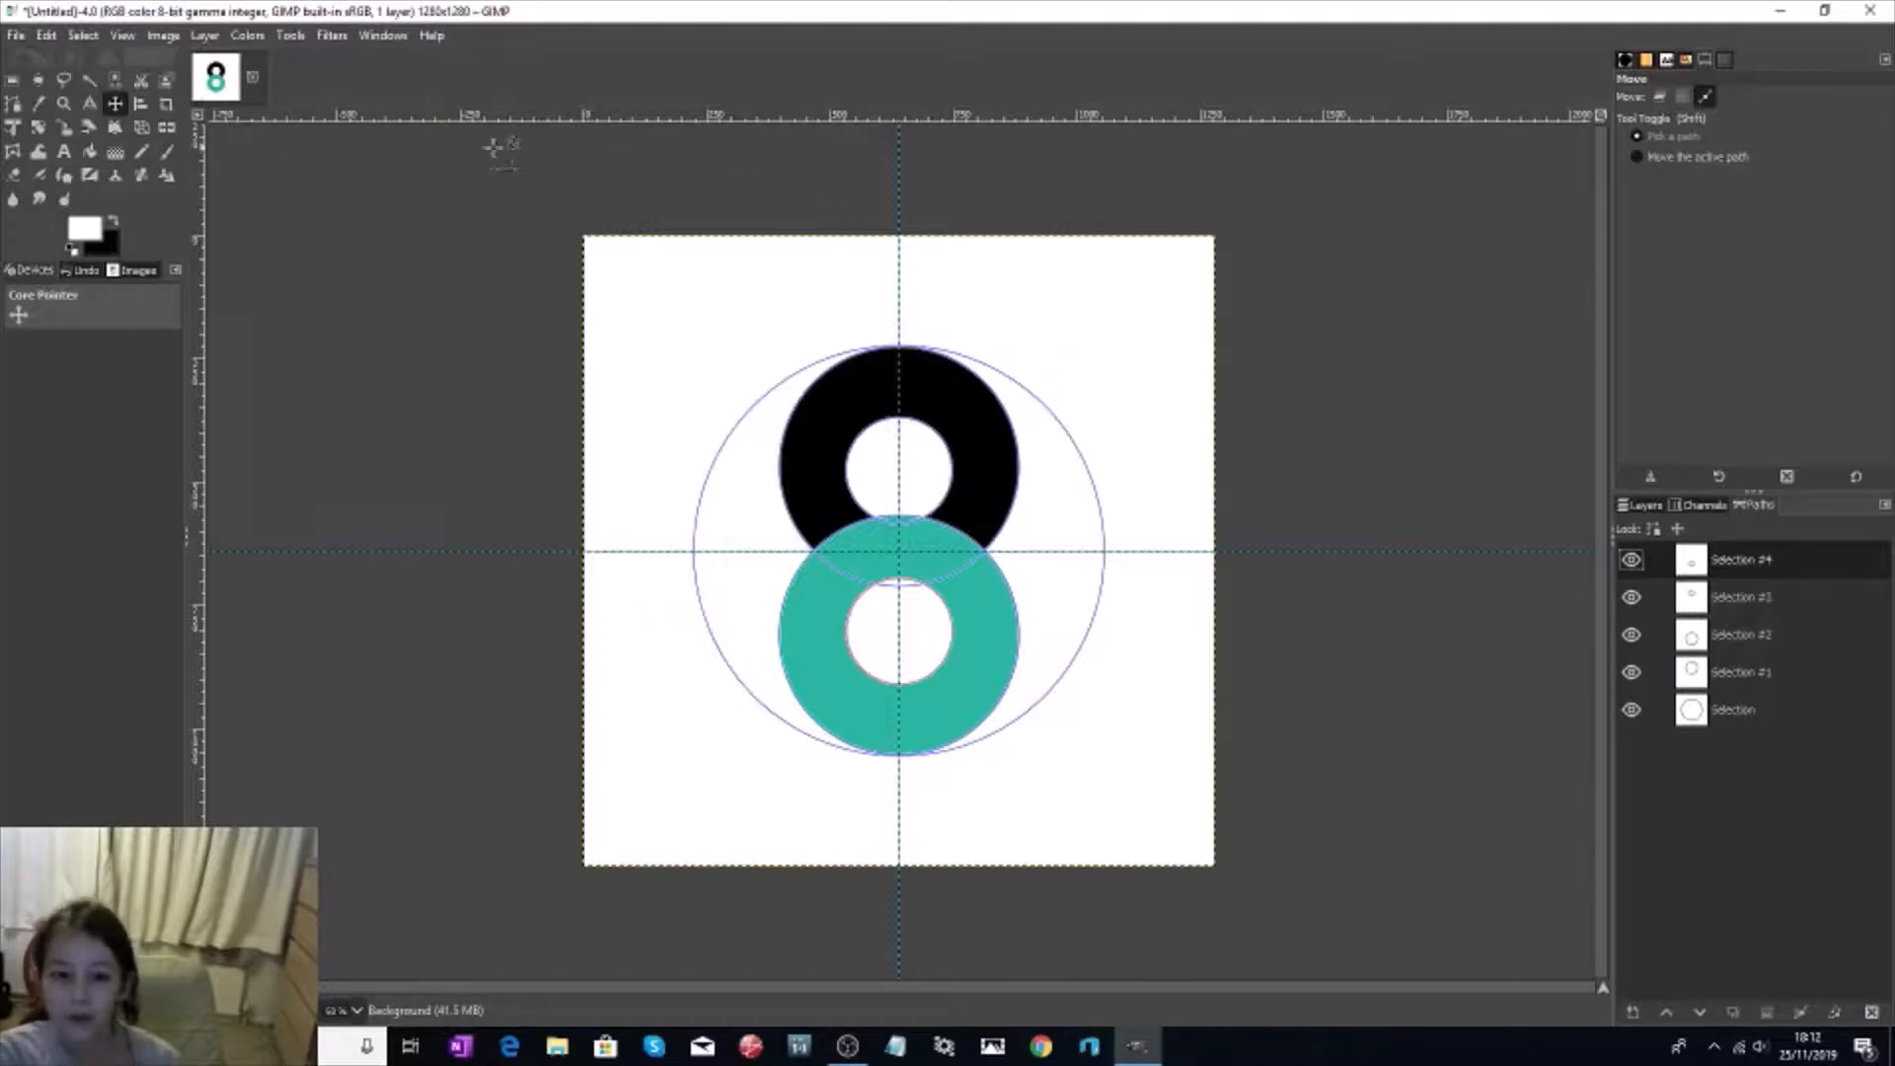
Step: Draw a rectangular selection about 304 x 348 px over the upper ring's left half, convert it to a path and clear the selection
left_click(11, 85)
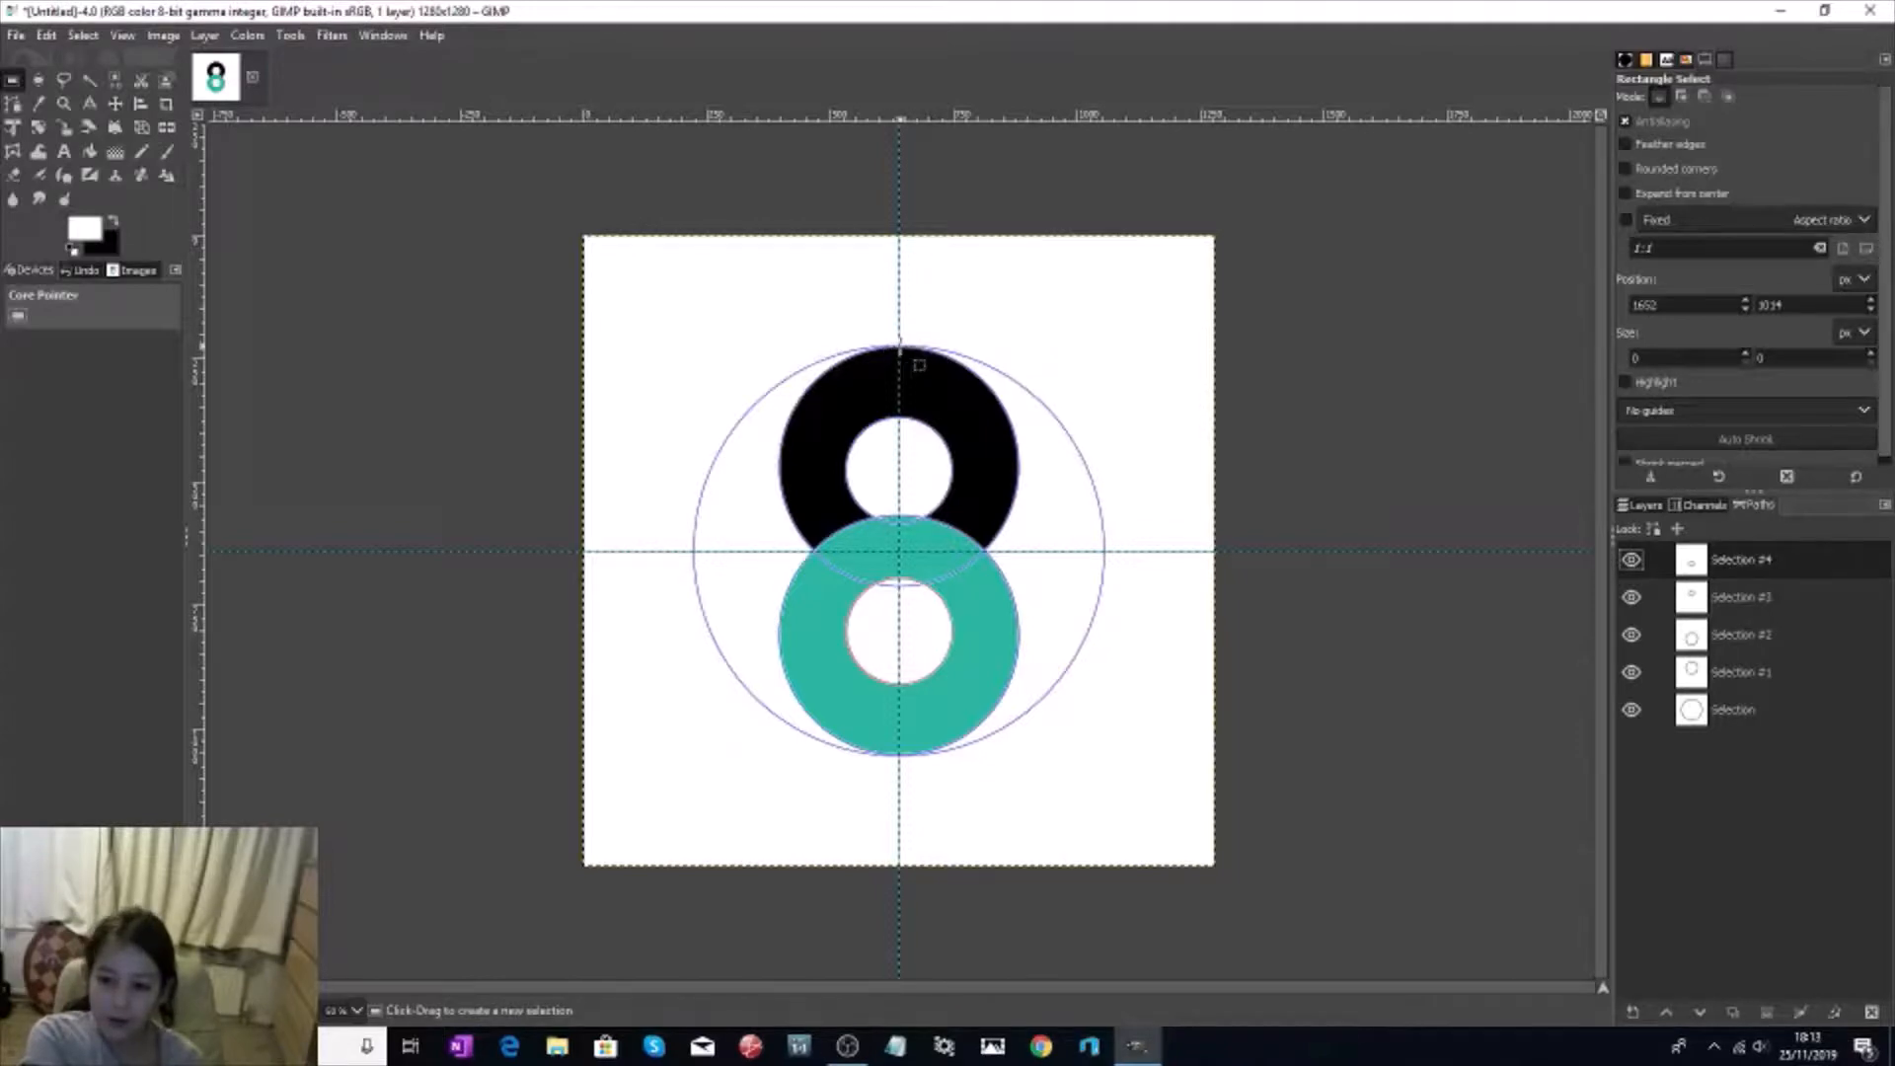
left_click_drag(899, 345, 853, 514)
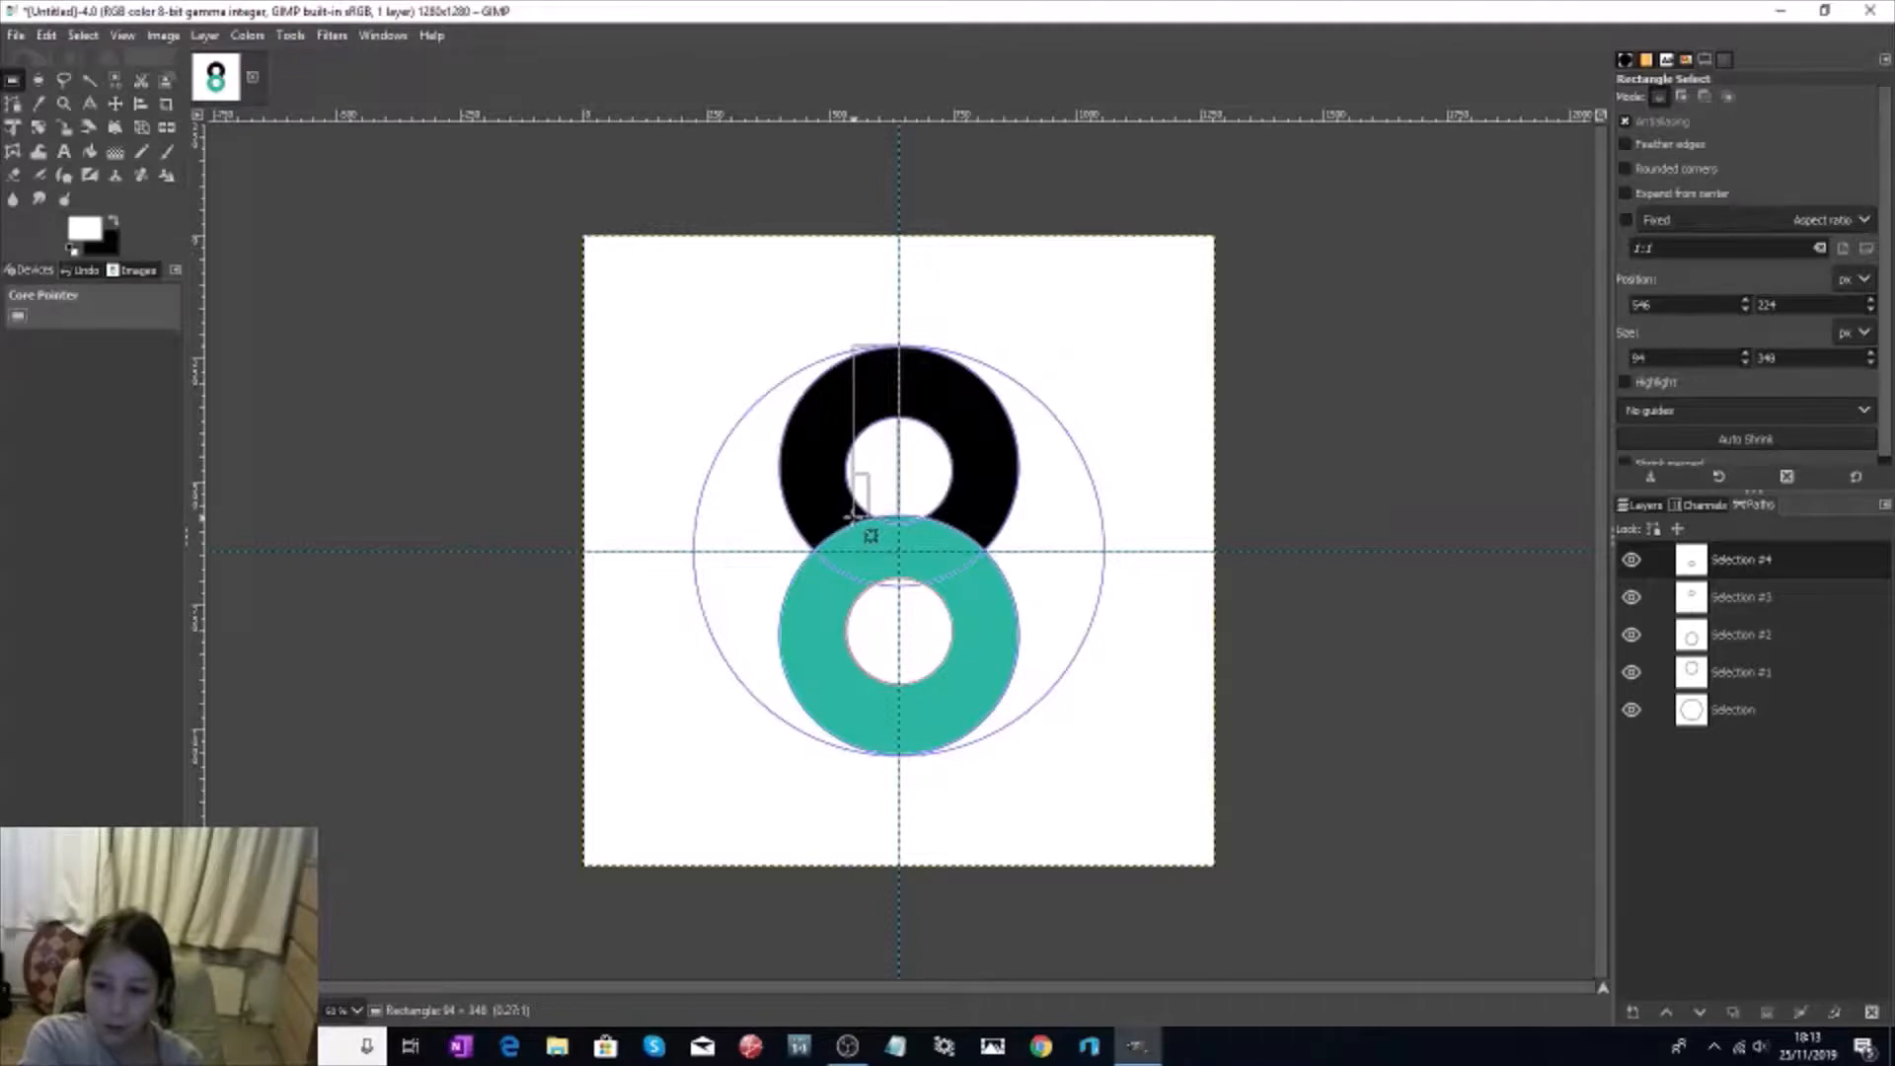
left_click_drag(851, 512, 747, 518)
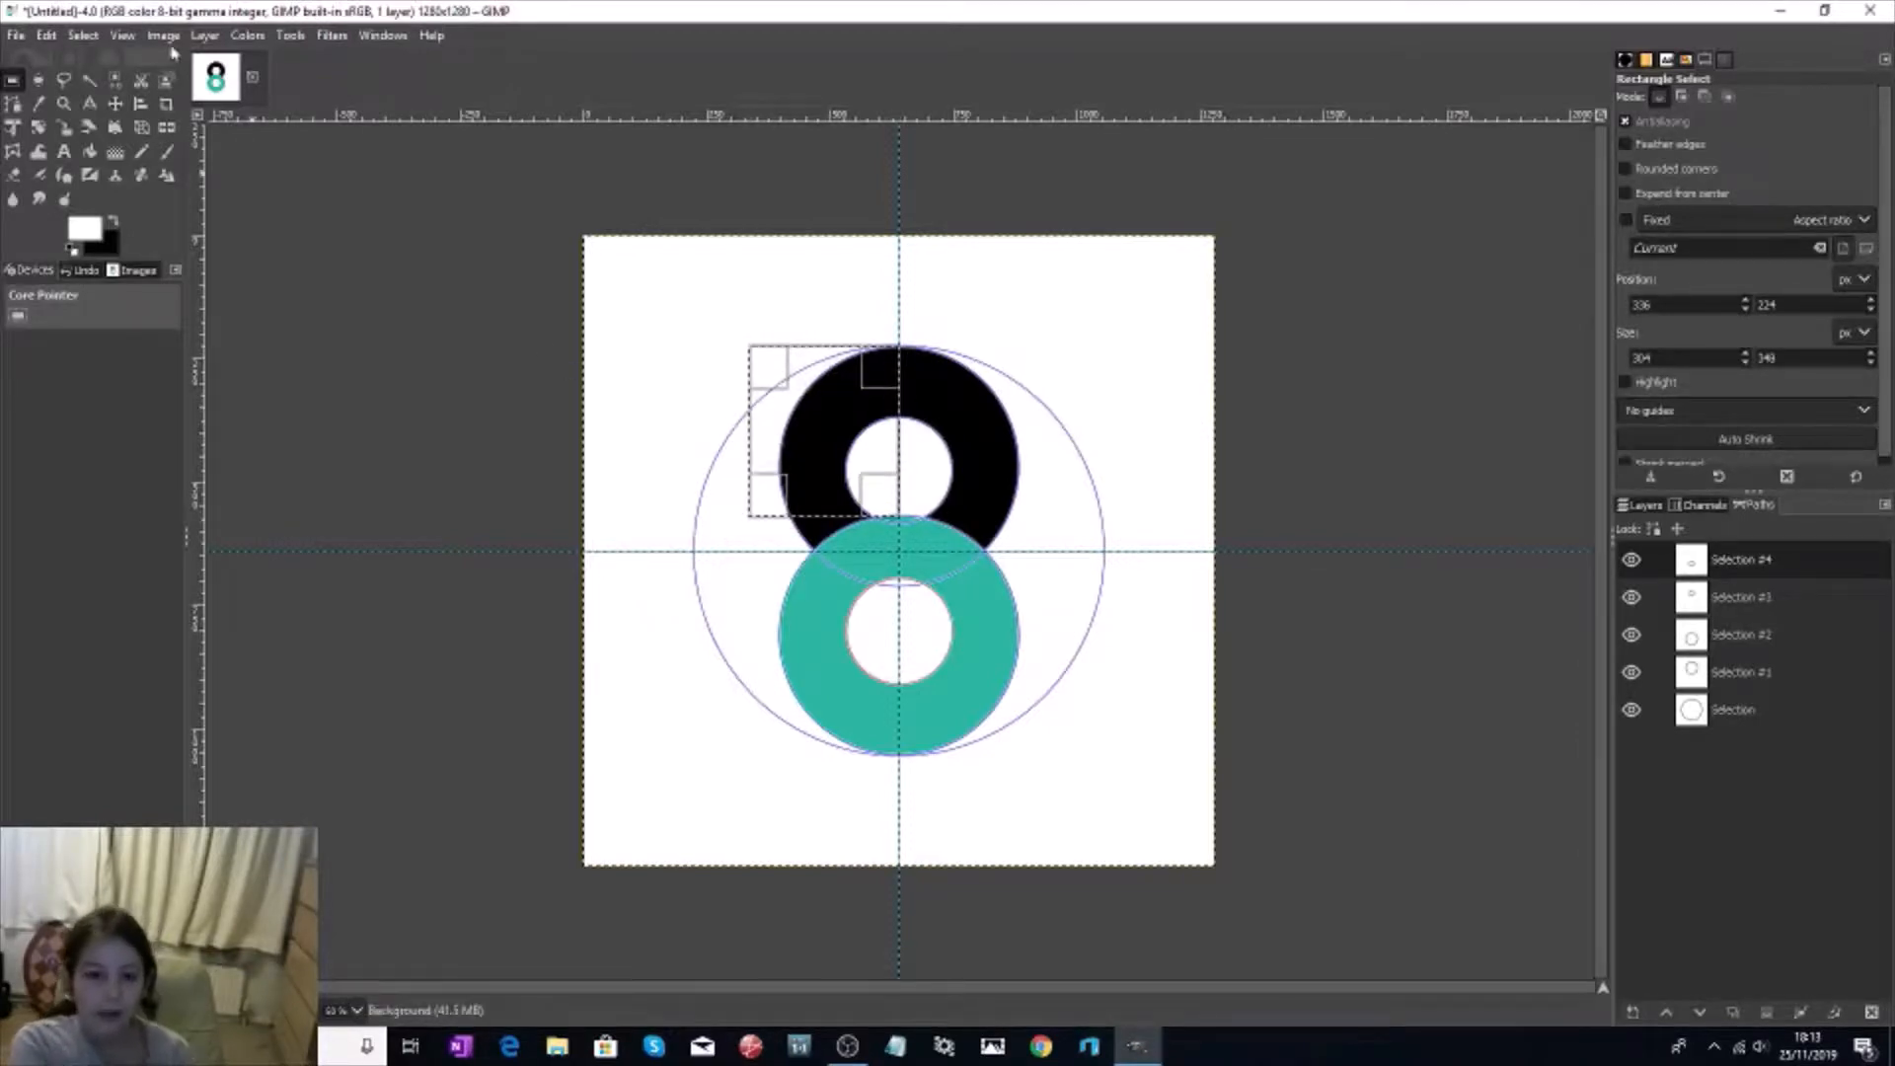
left_click(87, 41)
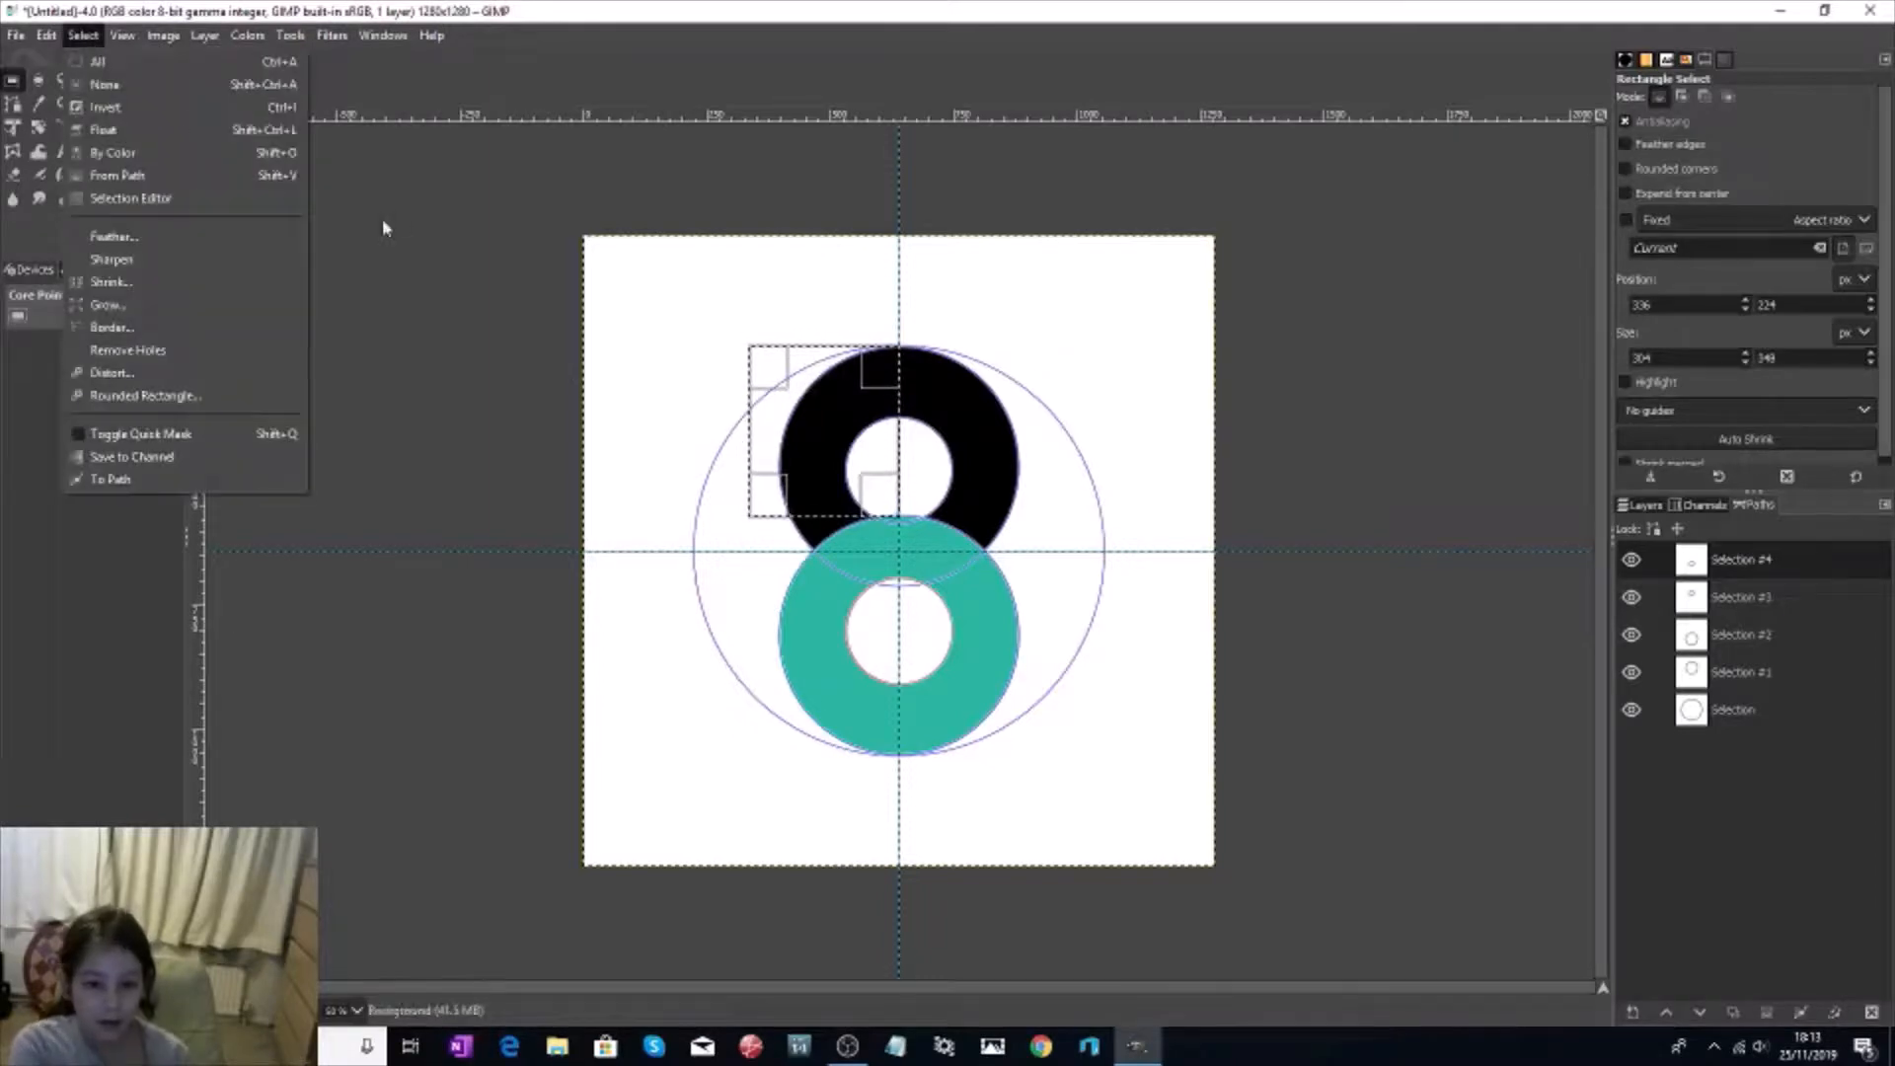
left_click(124, 479)
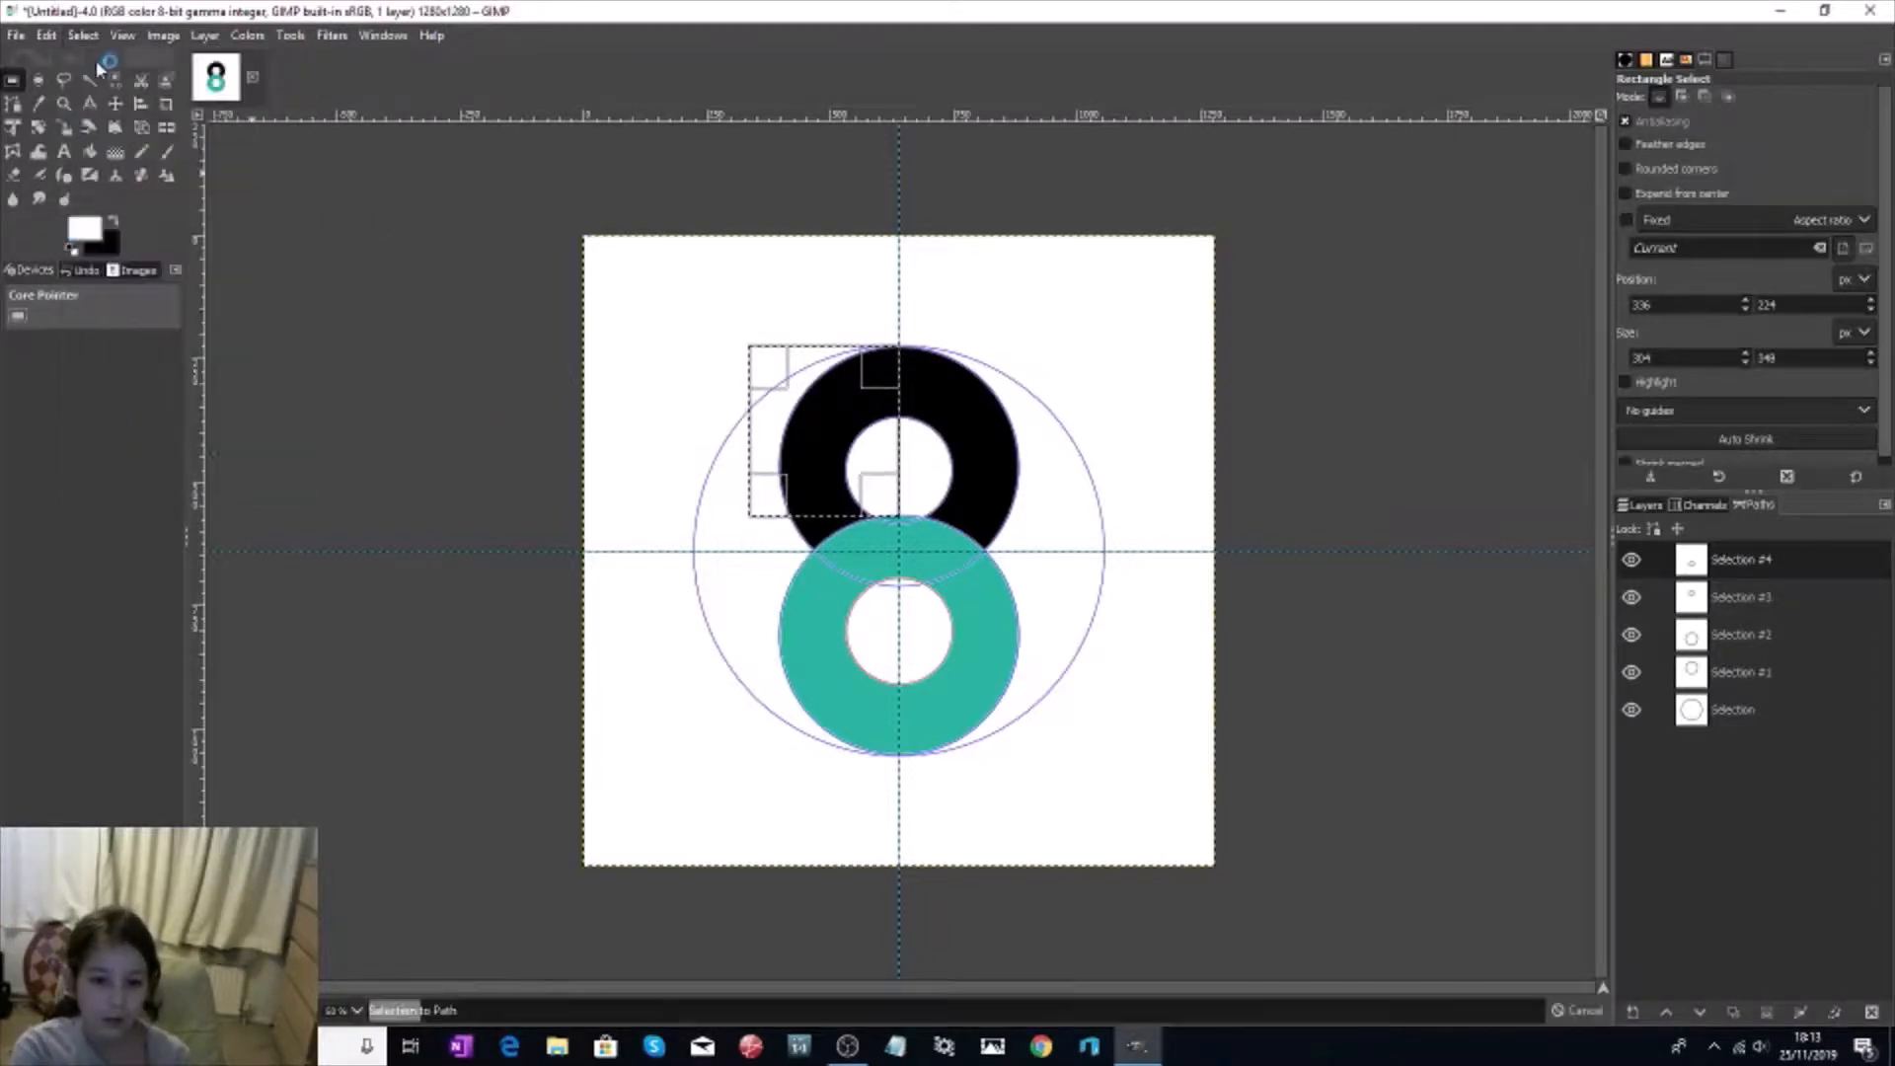
left_click(83, 36)
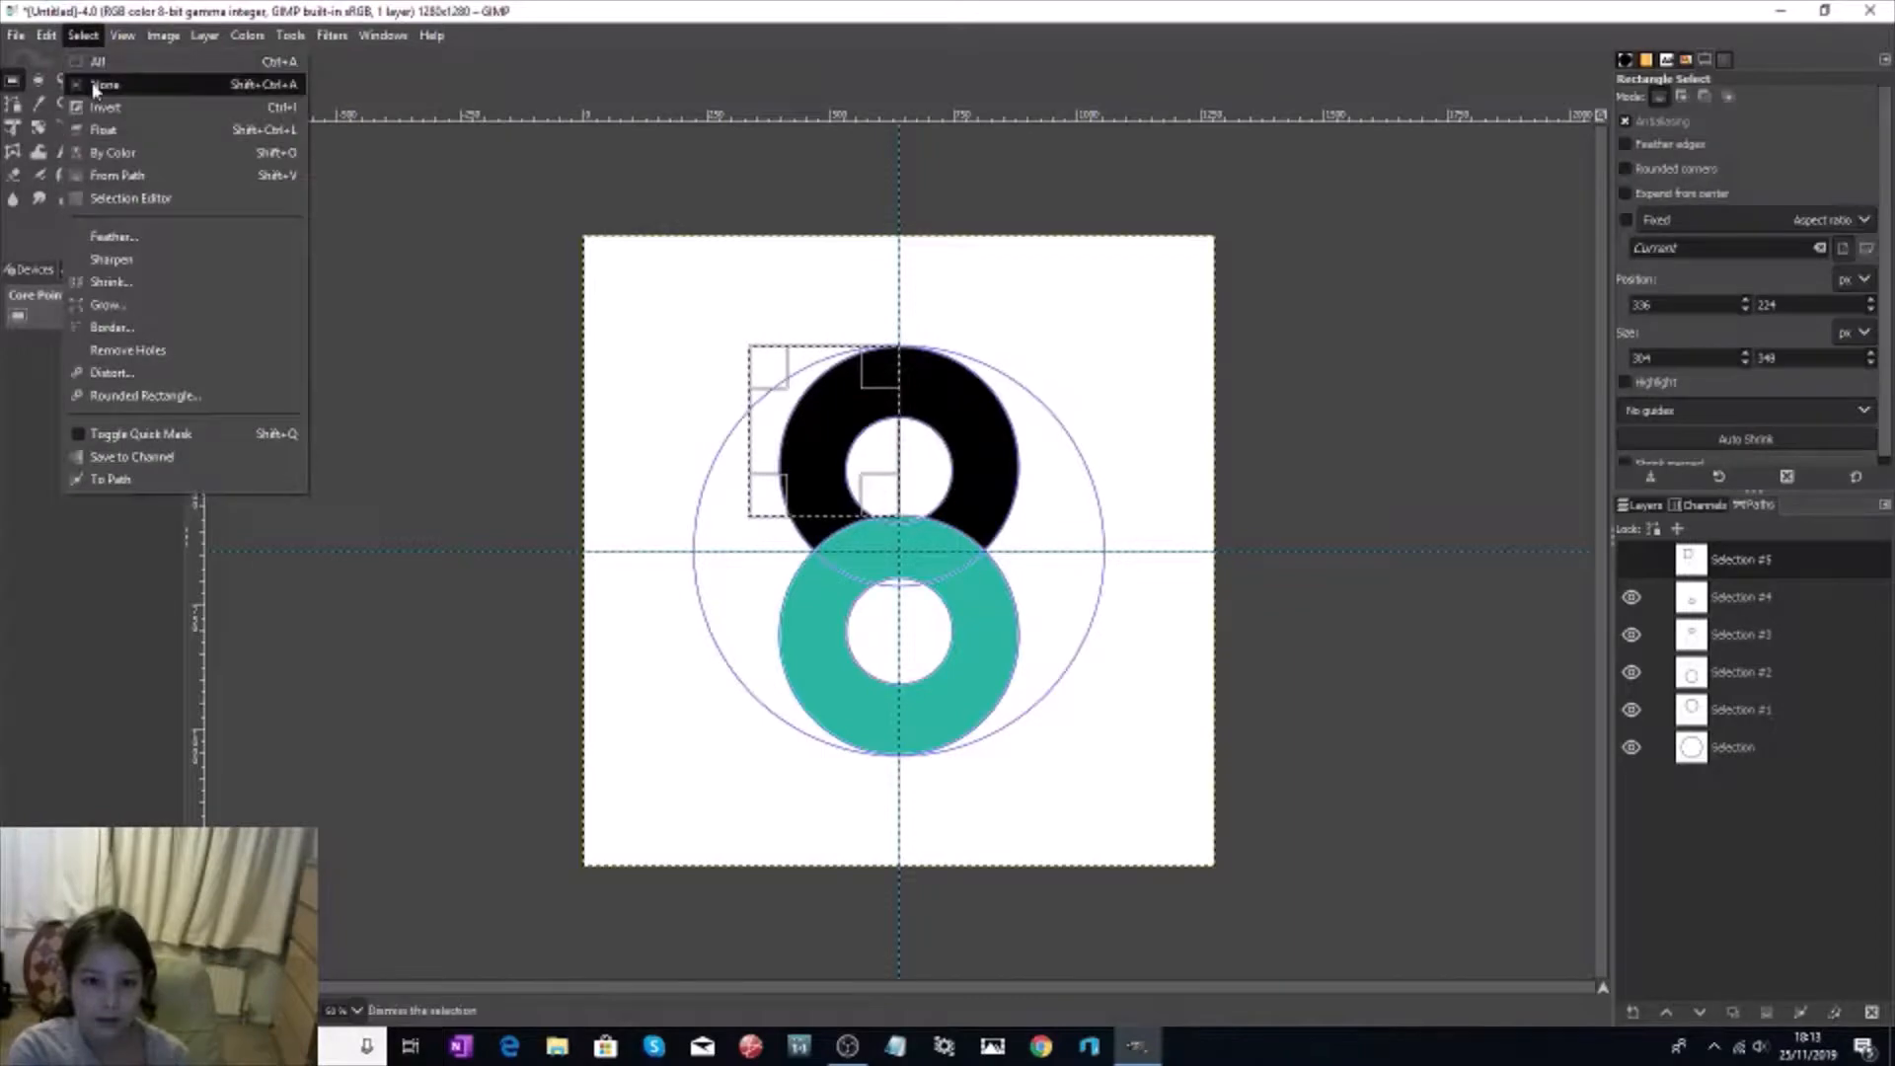
left_click(97, 85)
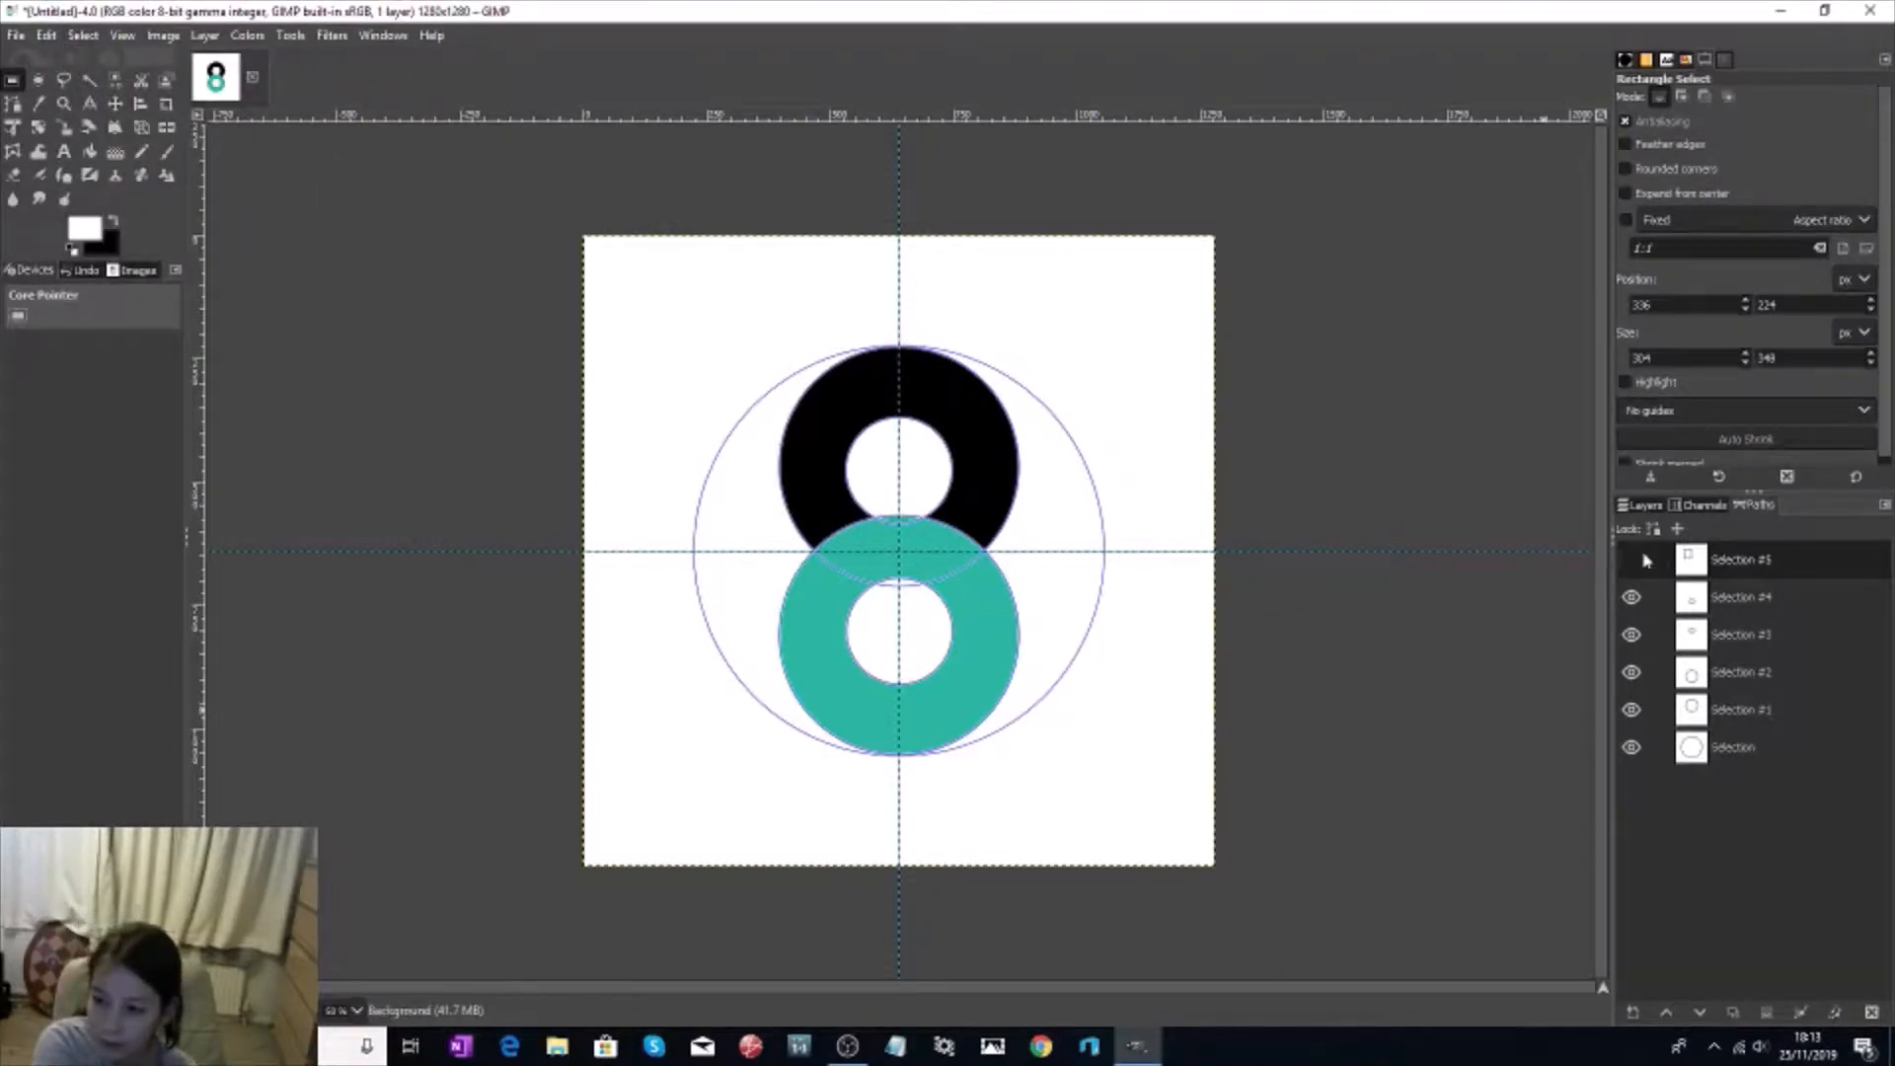
Step: Fill the new rectangular path over the upper ring's left half with solid white
right_click(1691, 556)
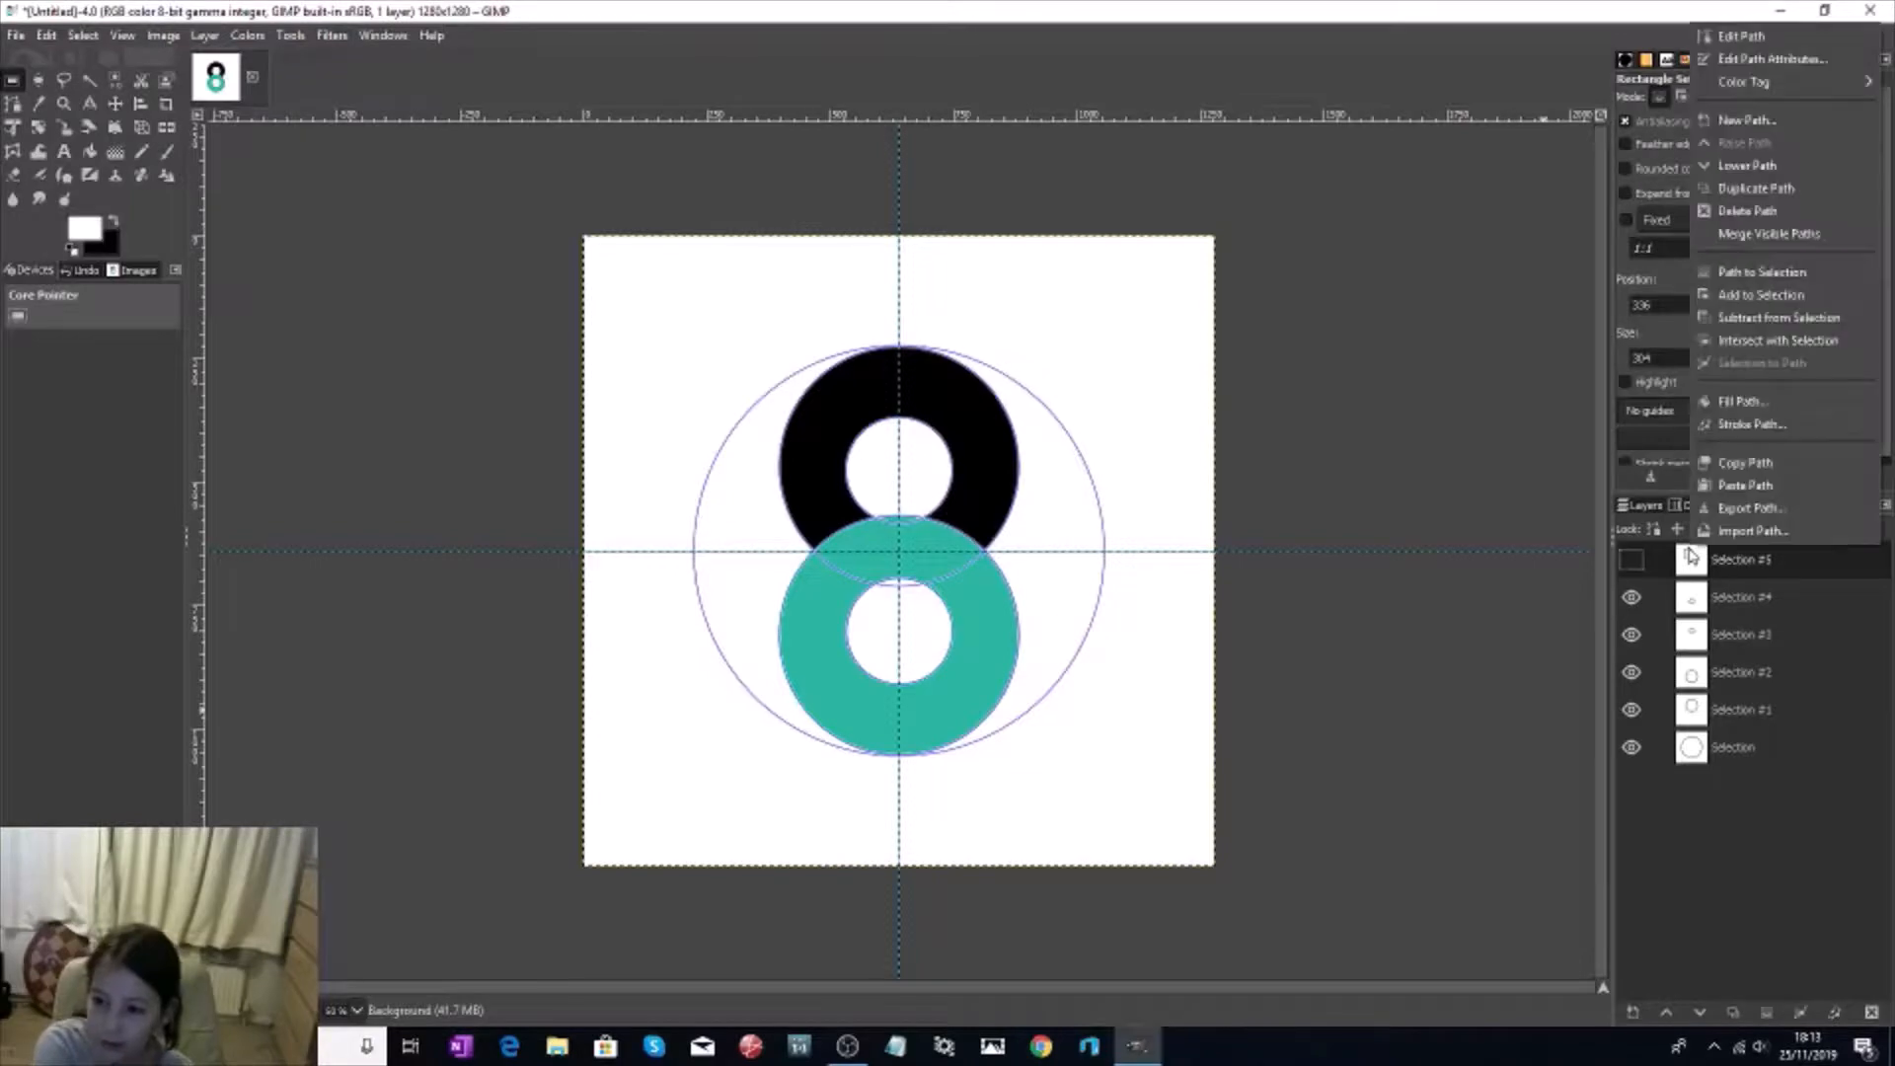
left_click(1737, 402)
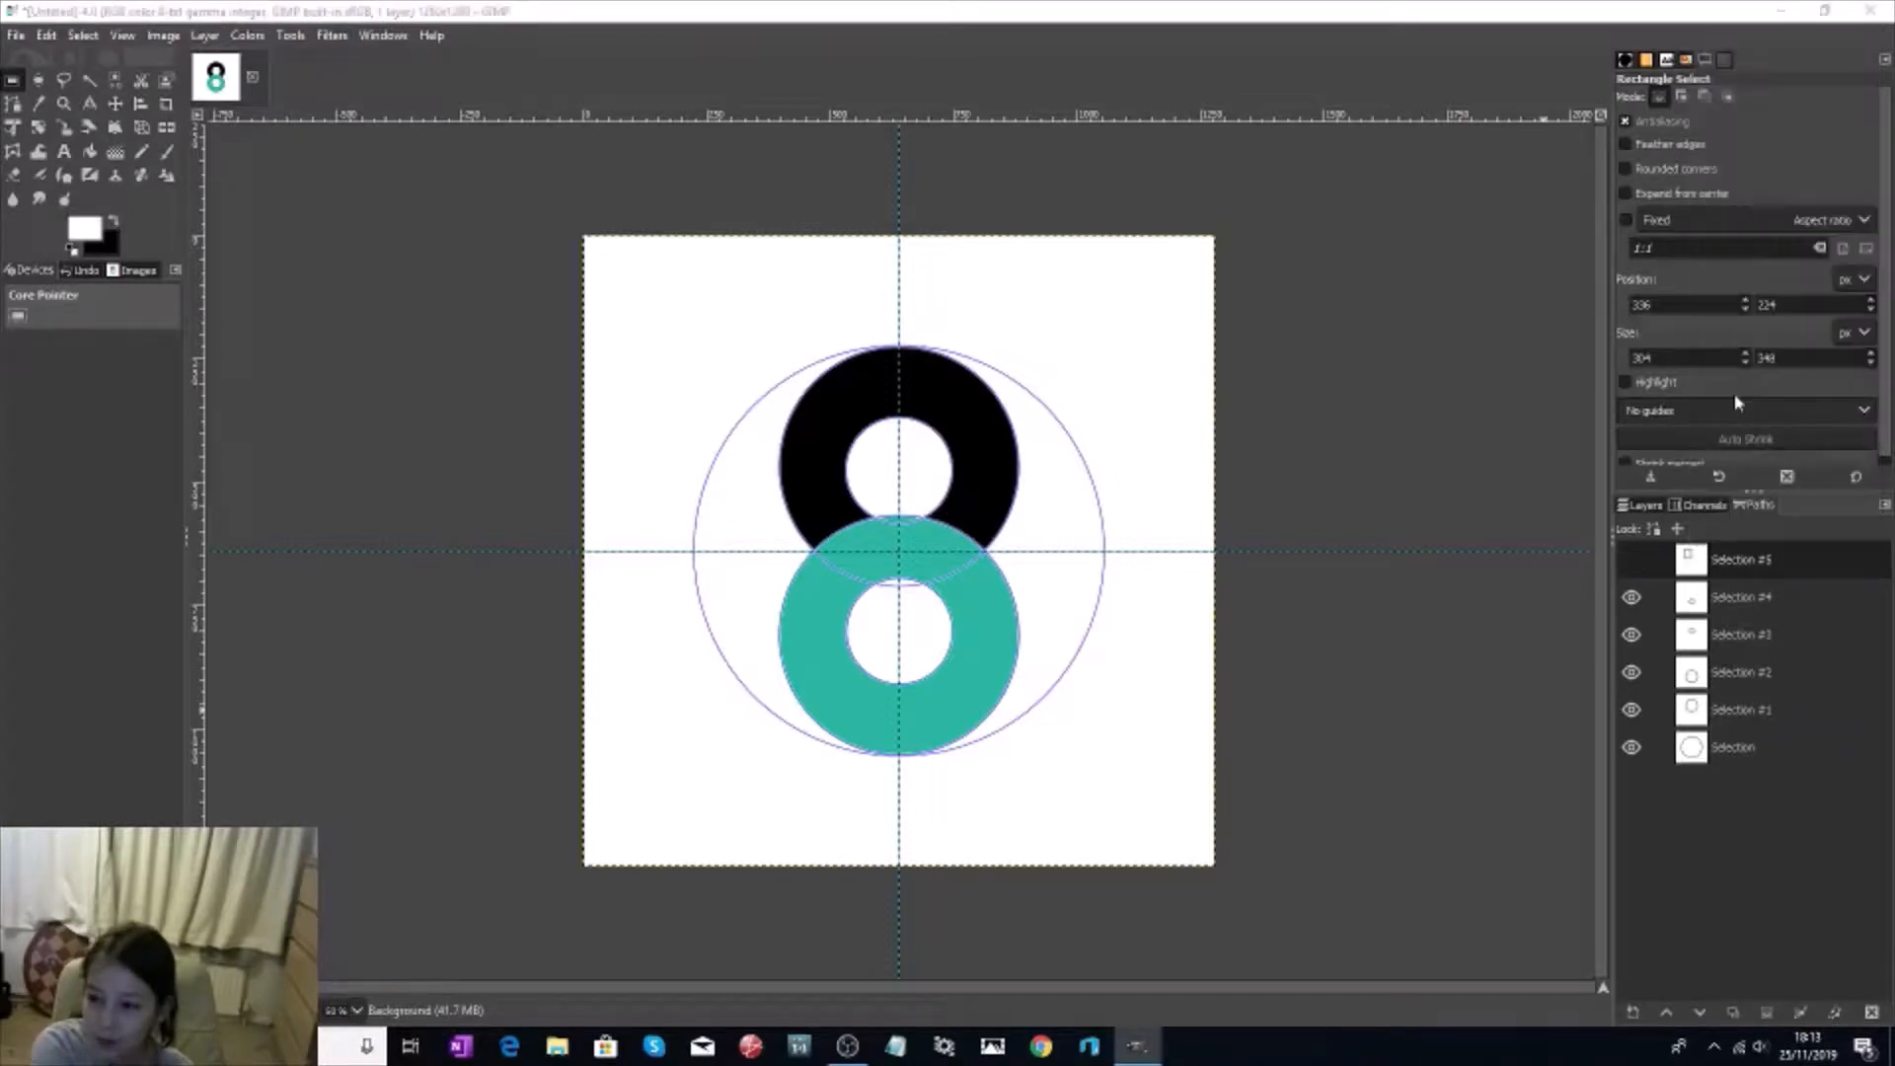
left_click(1749, 481)
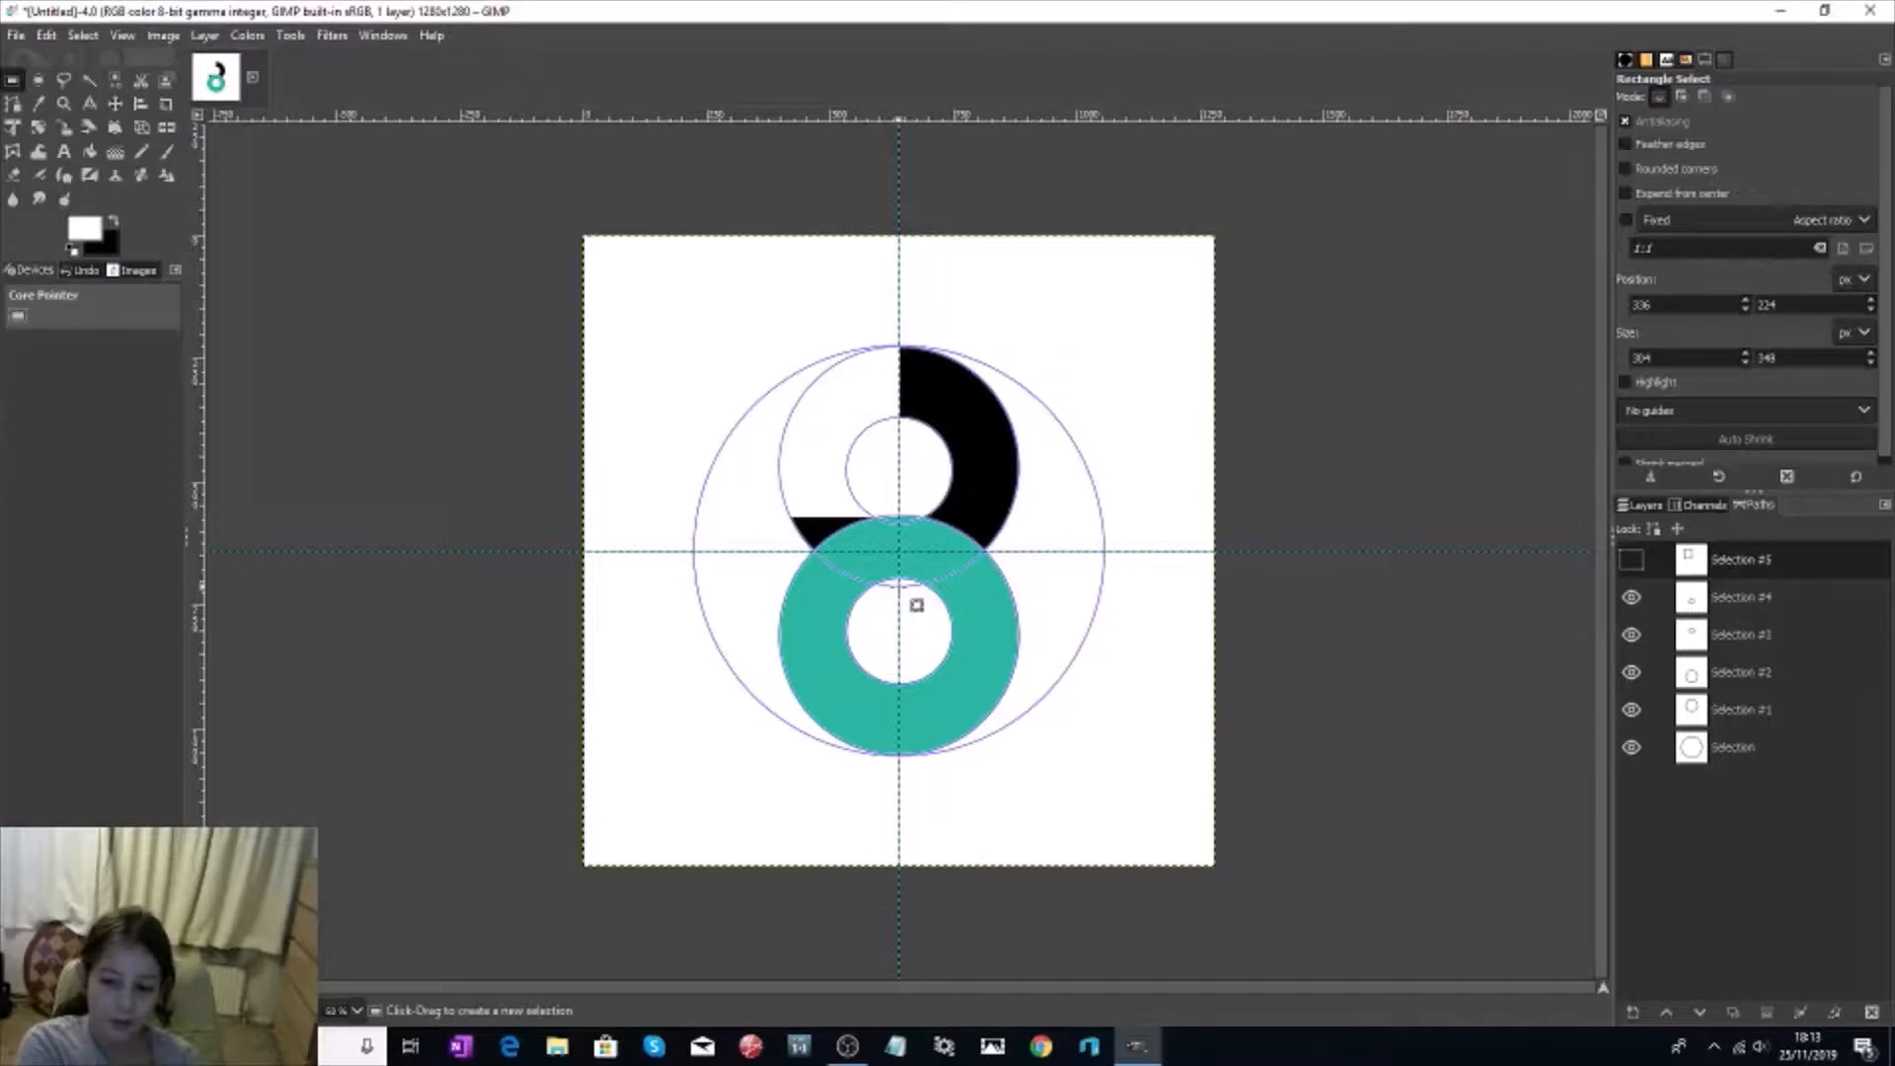
Step: Draw a rectangular selection about 330 x 368 px over the lower ring's right half, convert it to a path and clear the selection
left_click_drag(897, 584, 1061, 768)
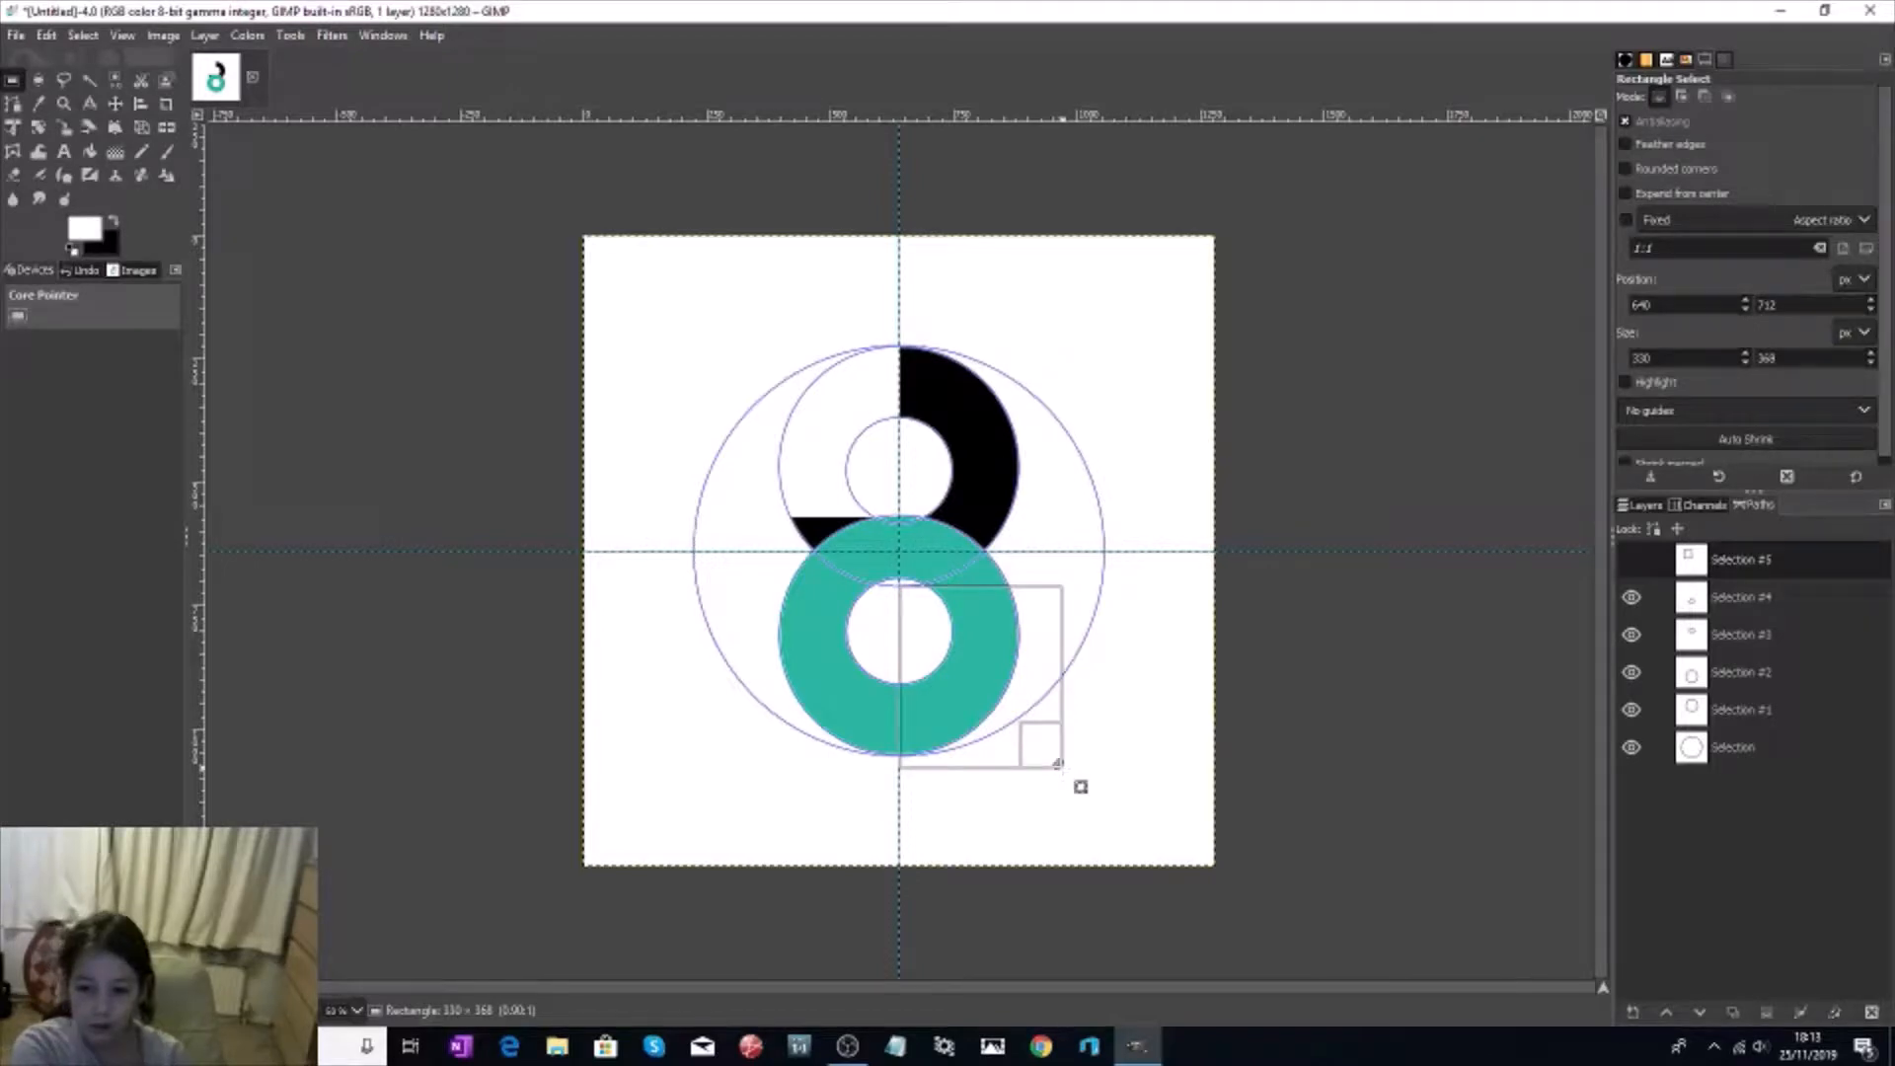
left_click_drag(1059, 765, 1059, 765)
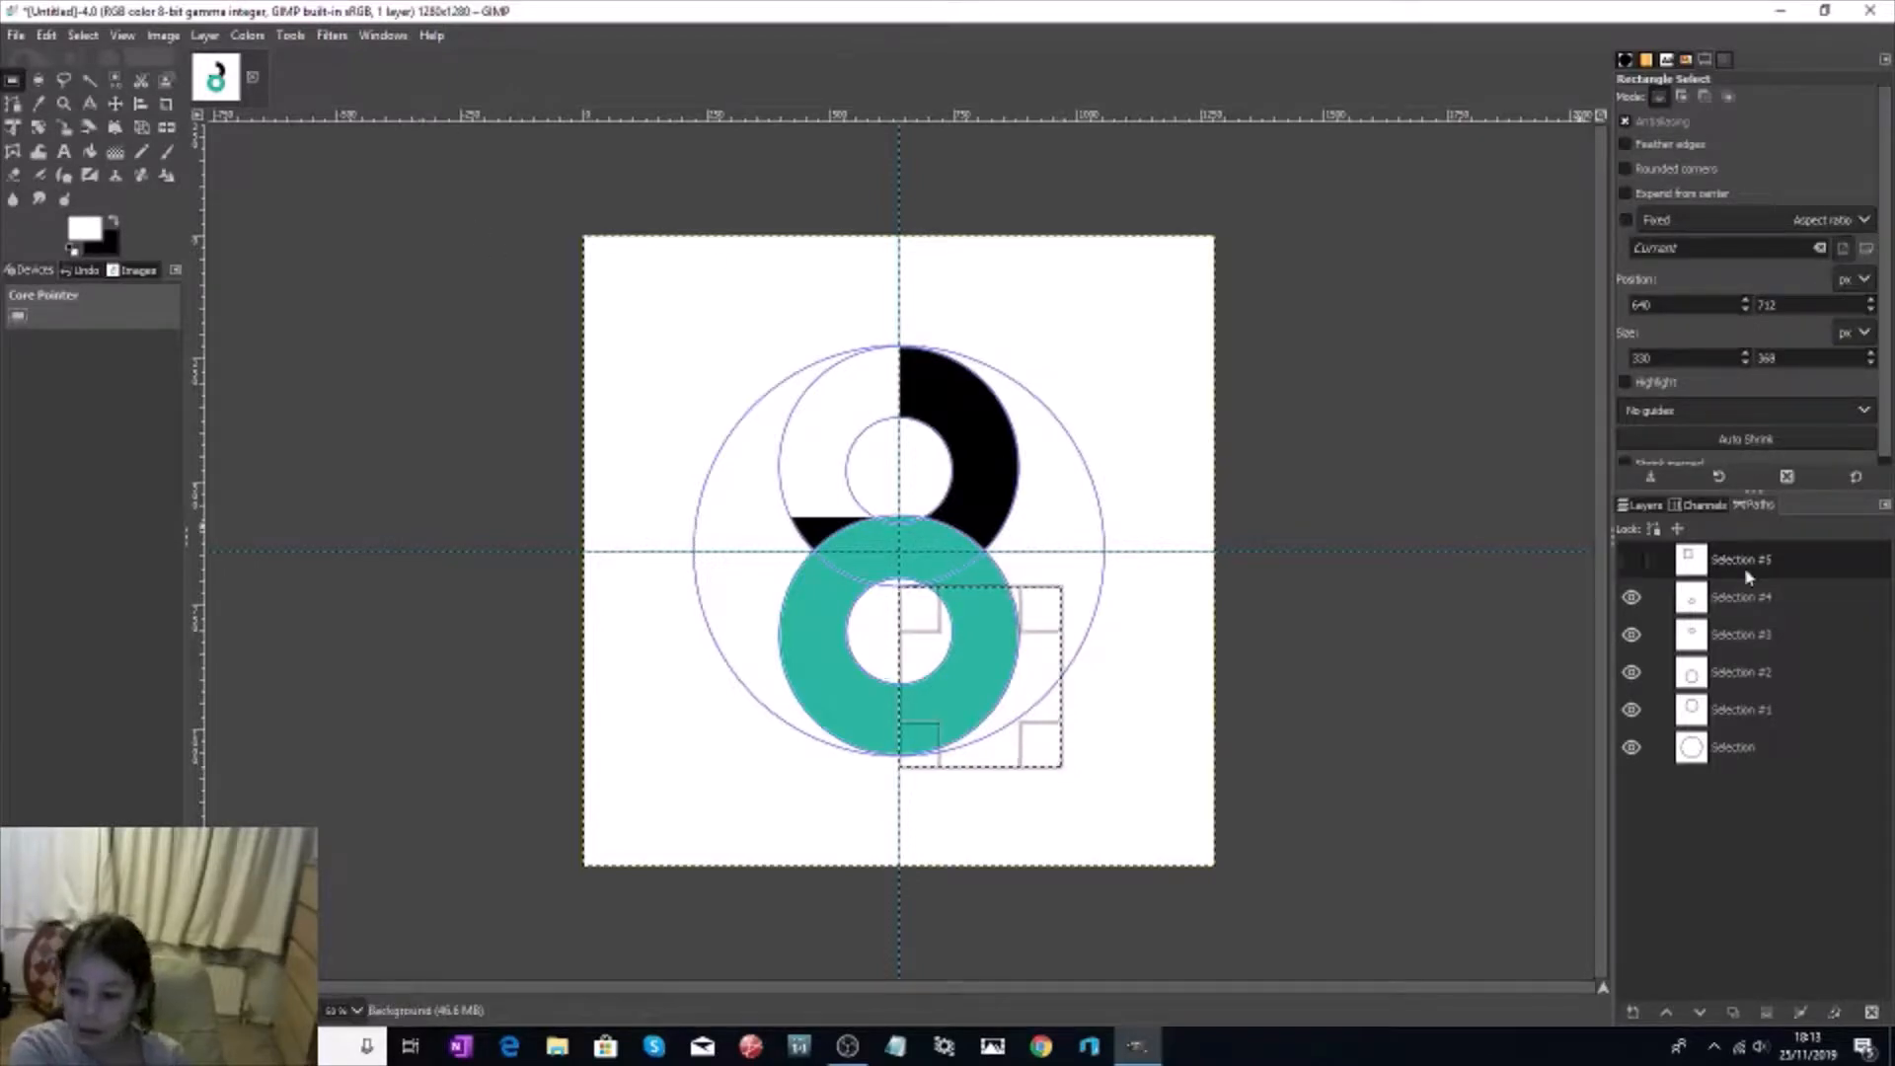
left_click(83, 36)
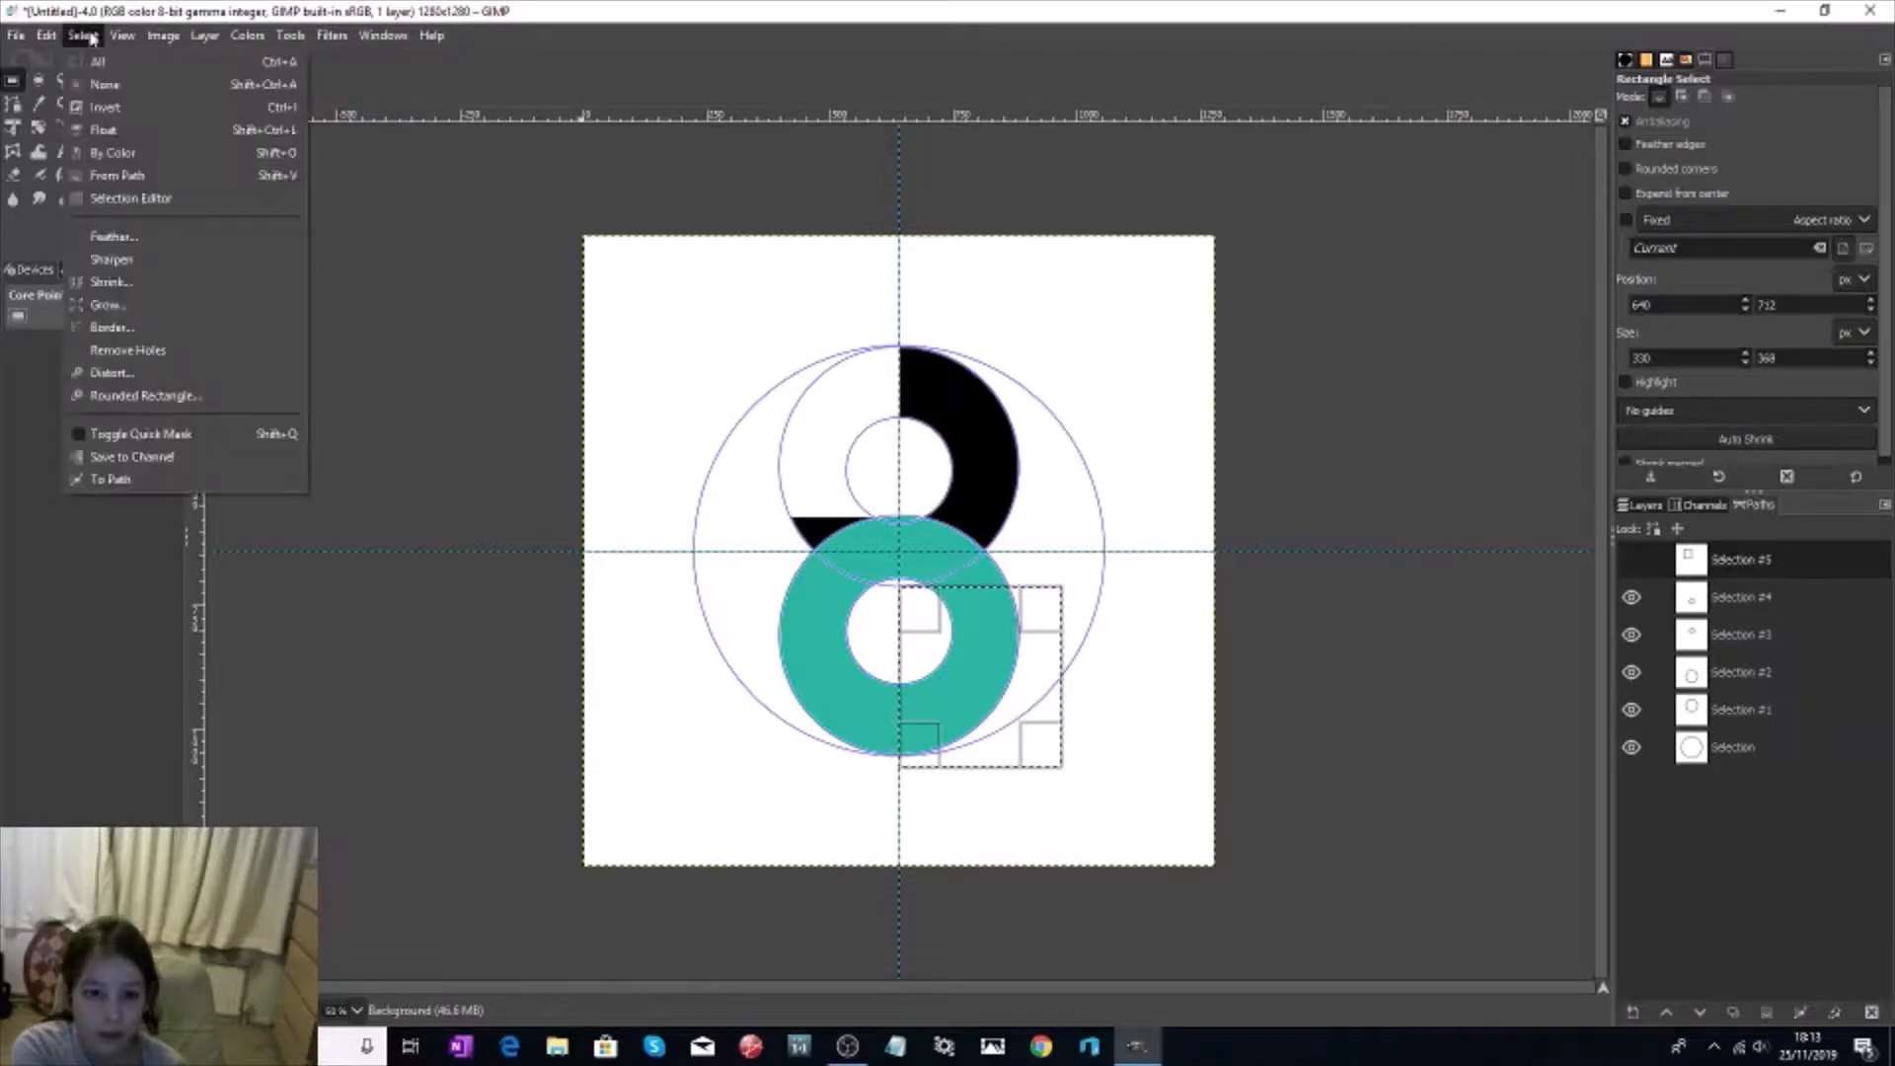
left_click(126, 479)
left_click(83, 36)
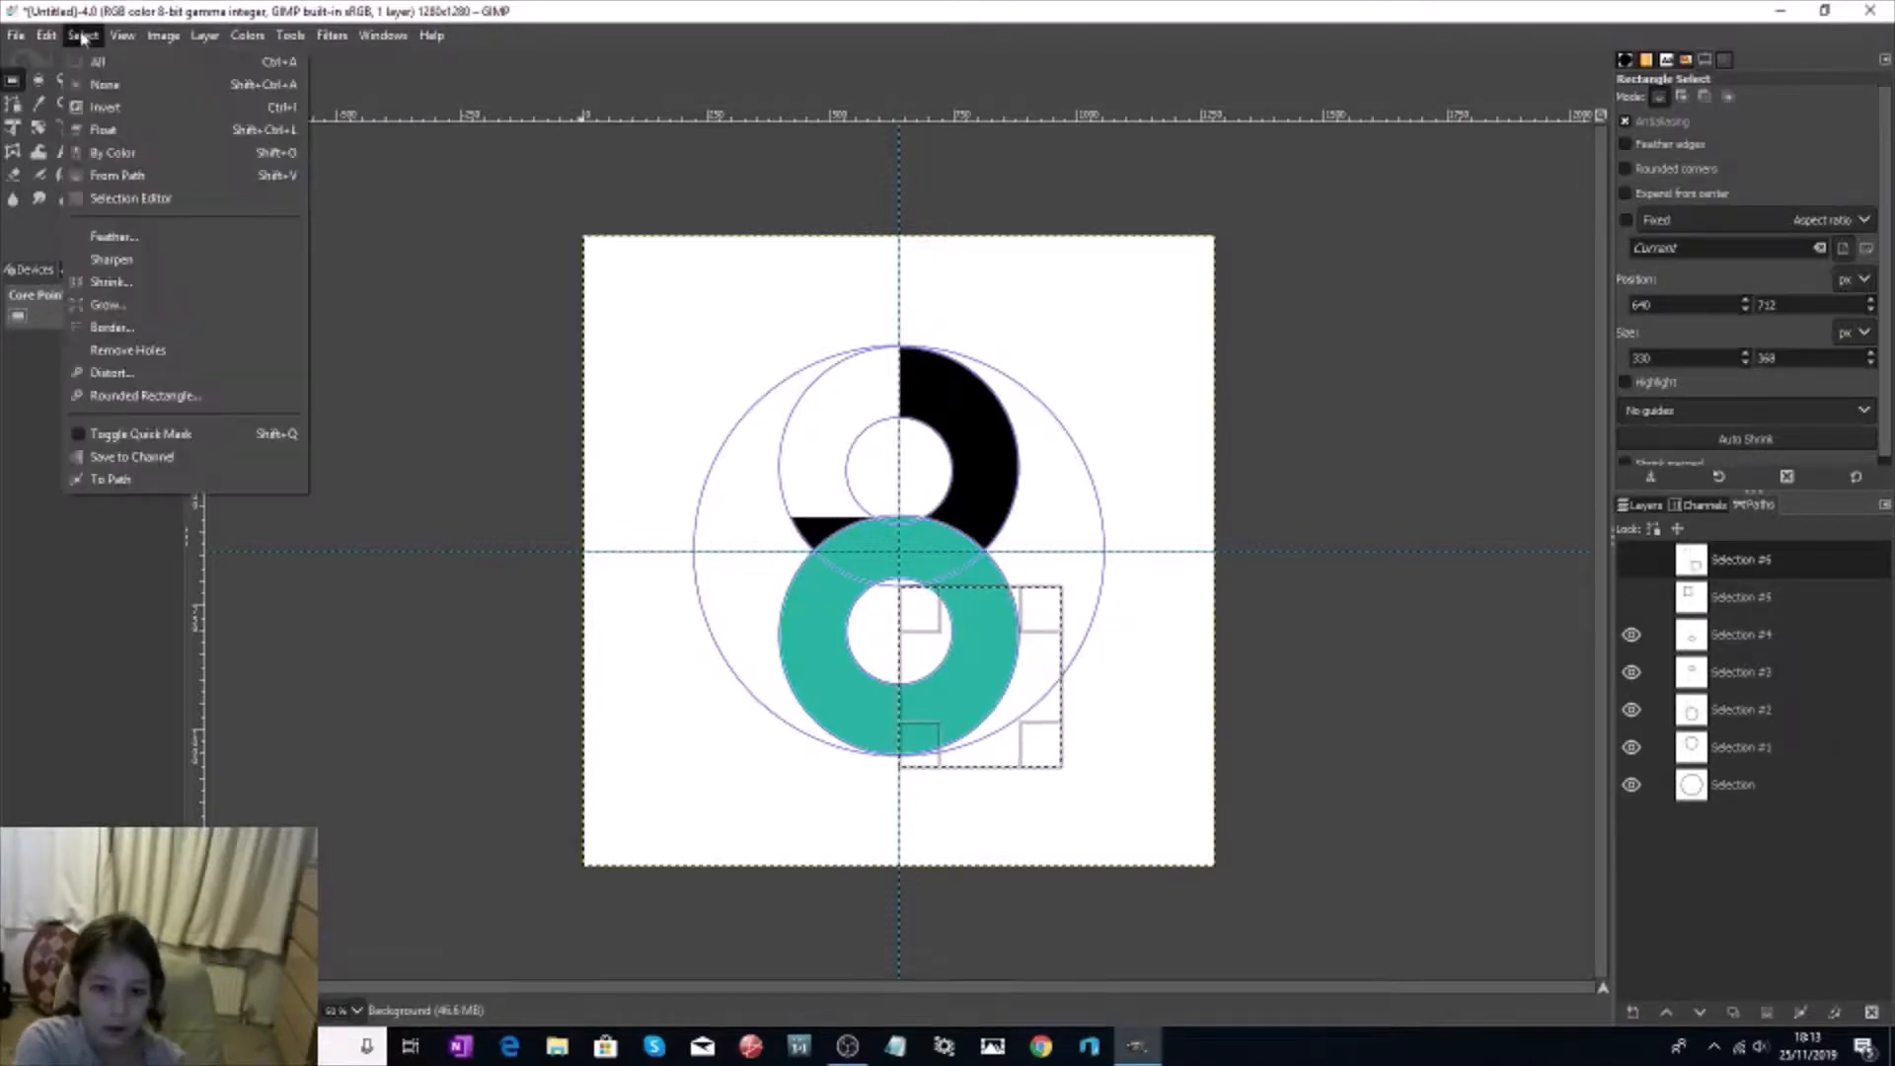
left_click(105, 85)
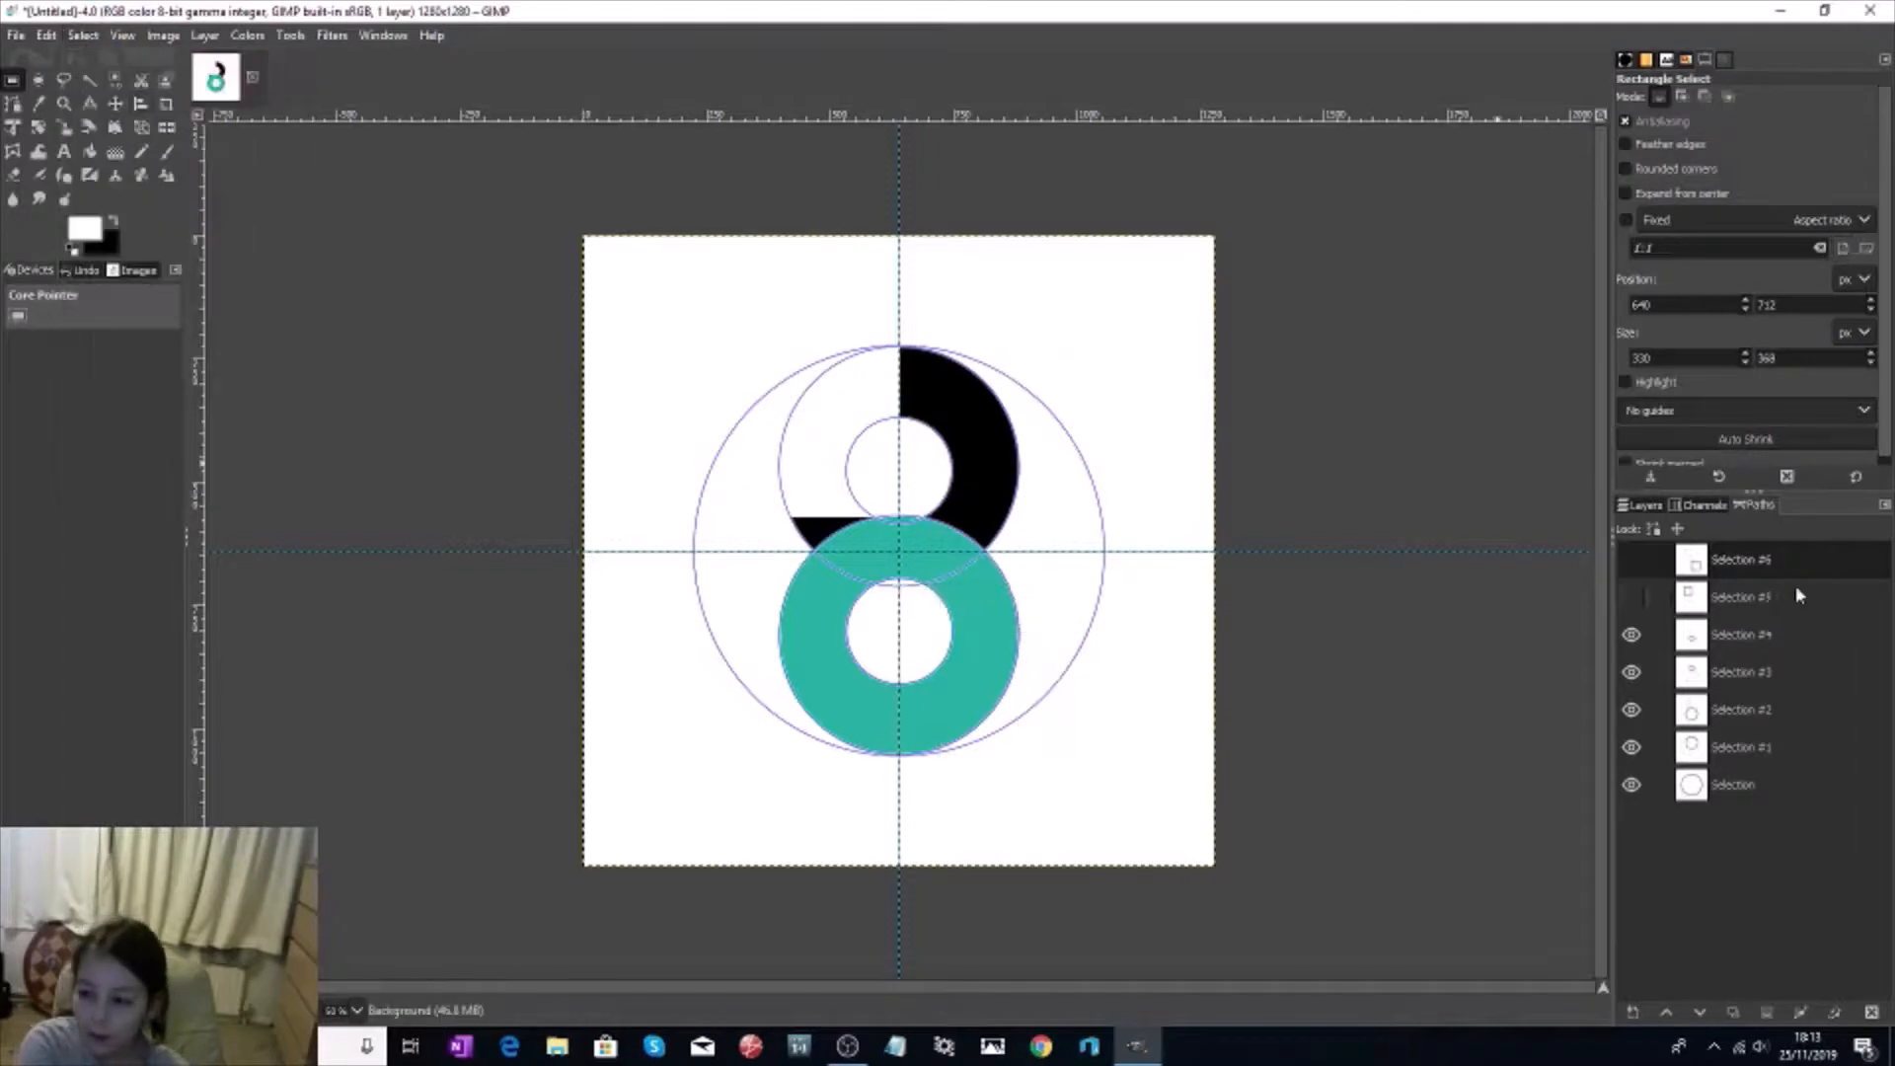
Step: Fill the rectangular path over the lower ring's right half with solid white
right_click(1770, 561)
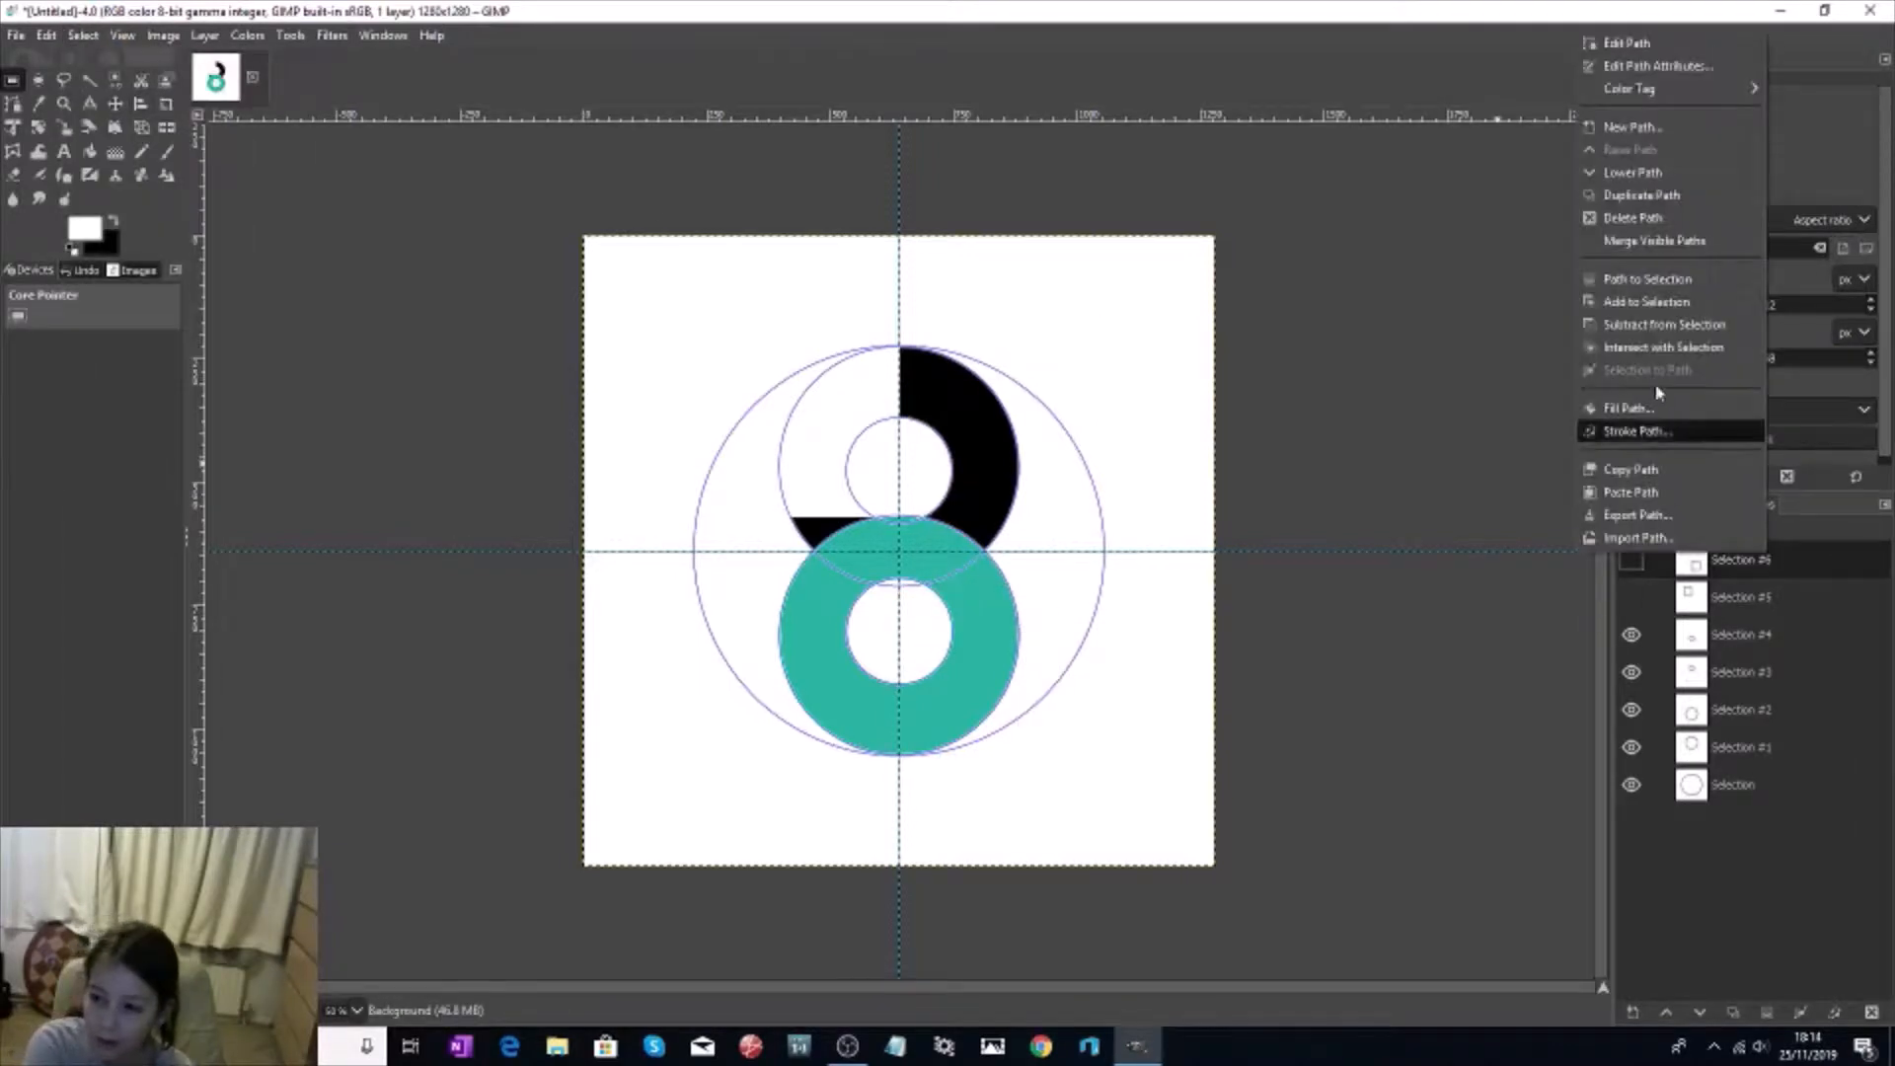
left_click(1653, 407)
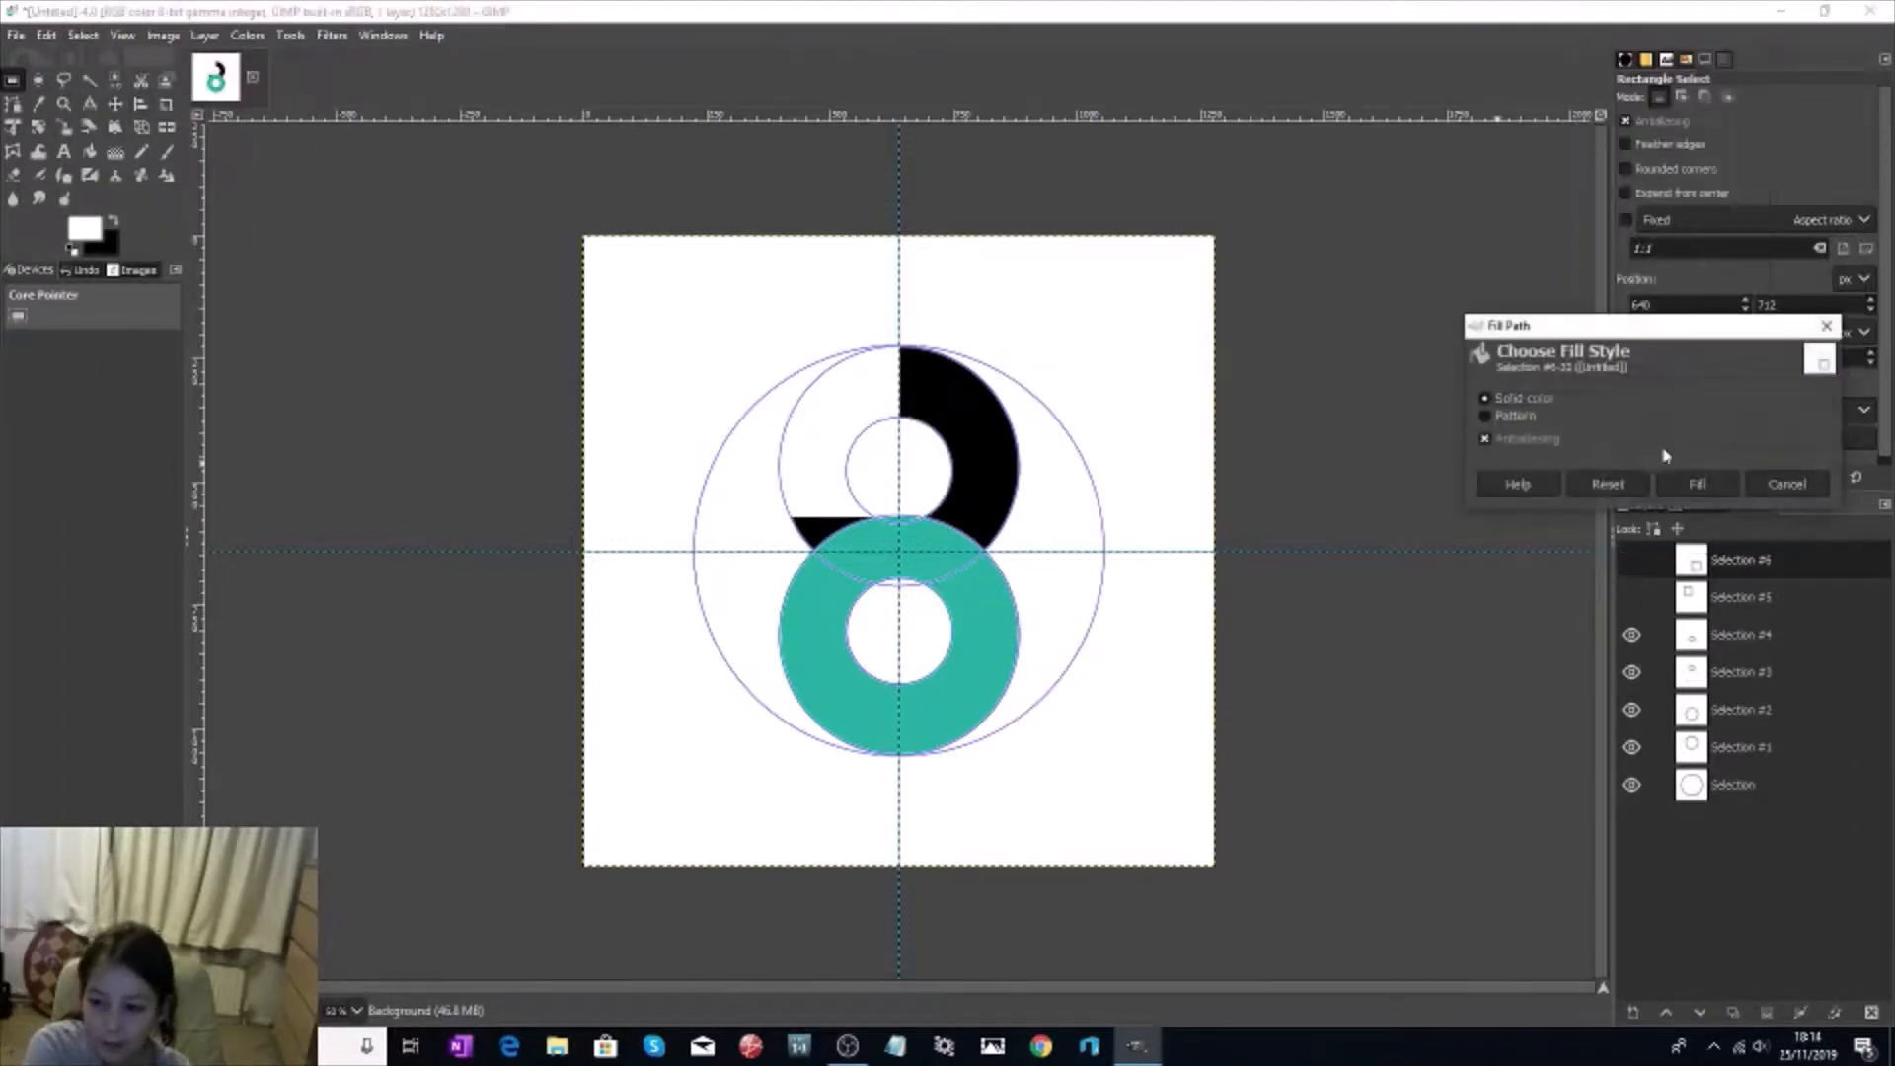
left_click(1681, 479)
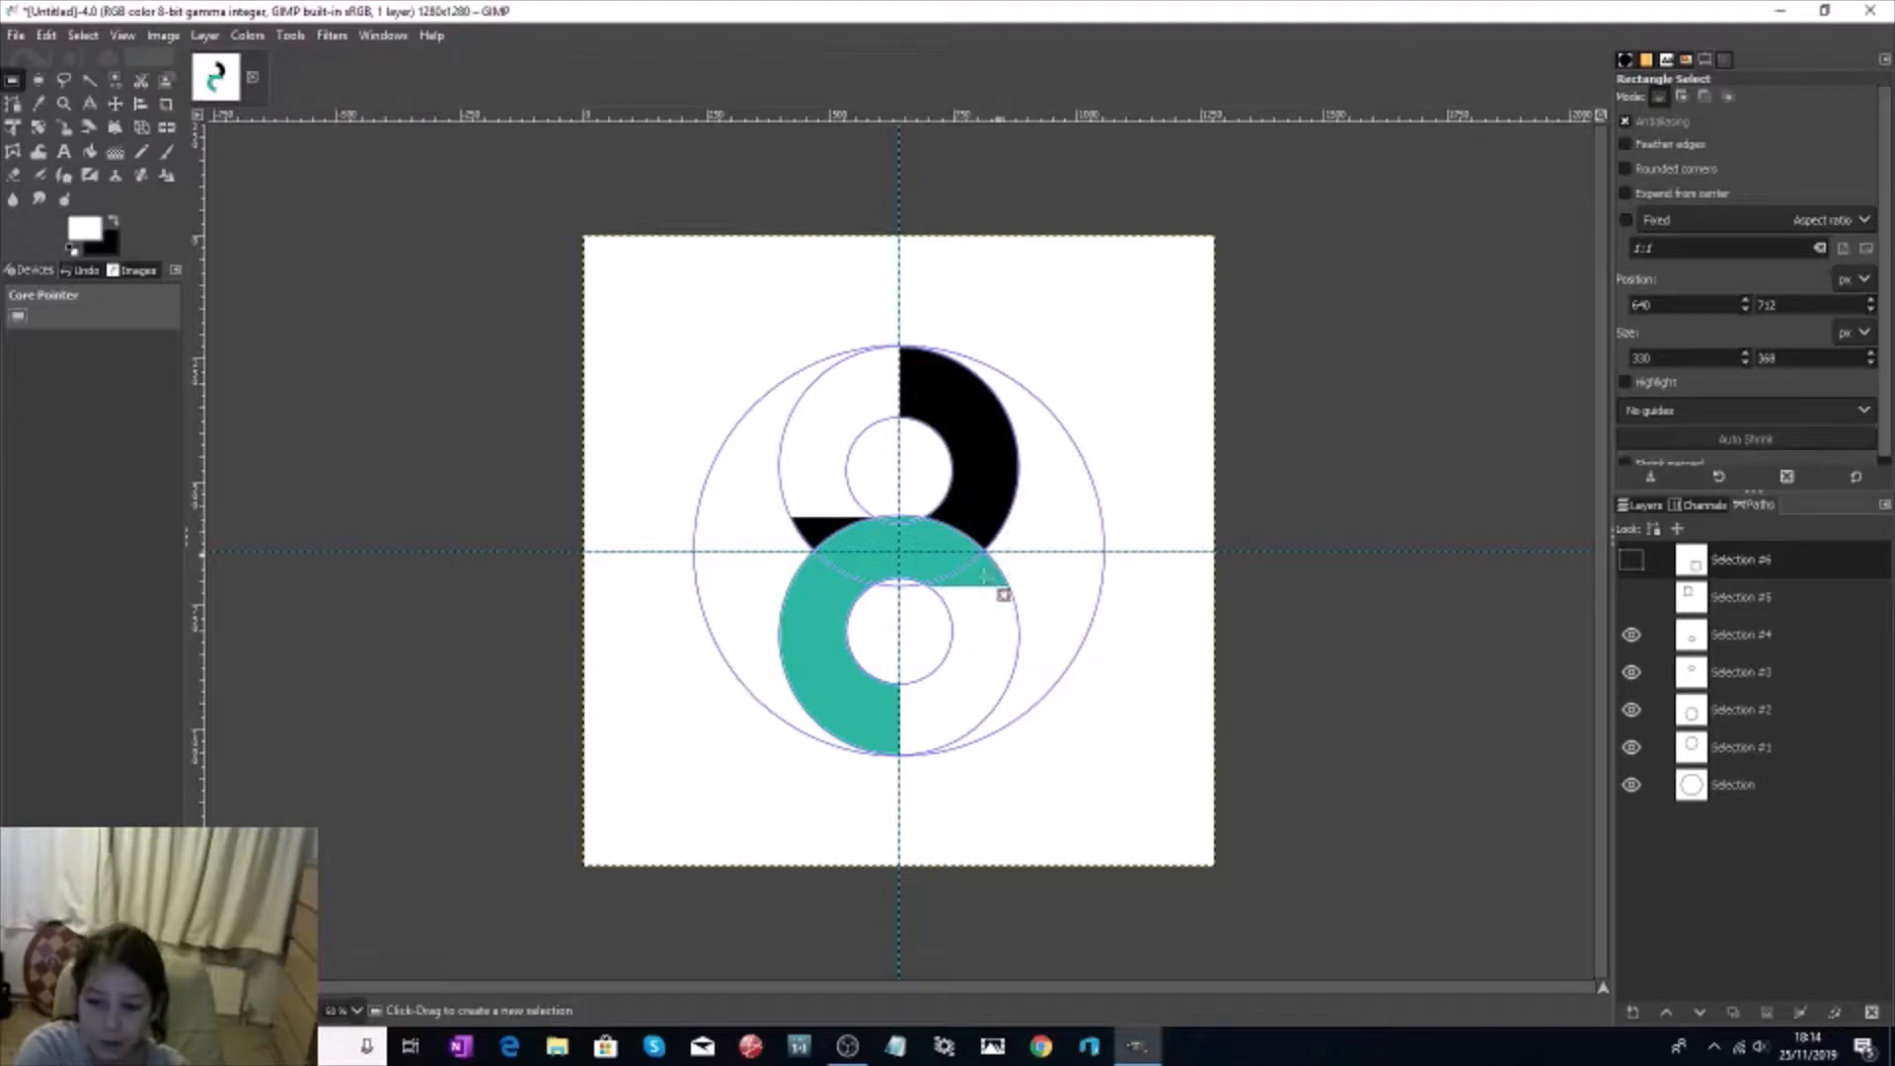
Step: Delete the path of the large outer circle
left_click(1705, 787)
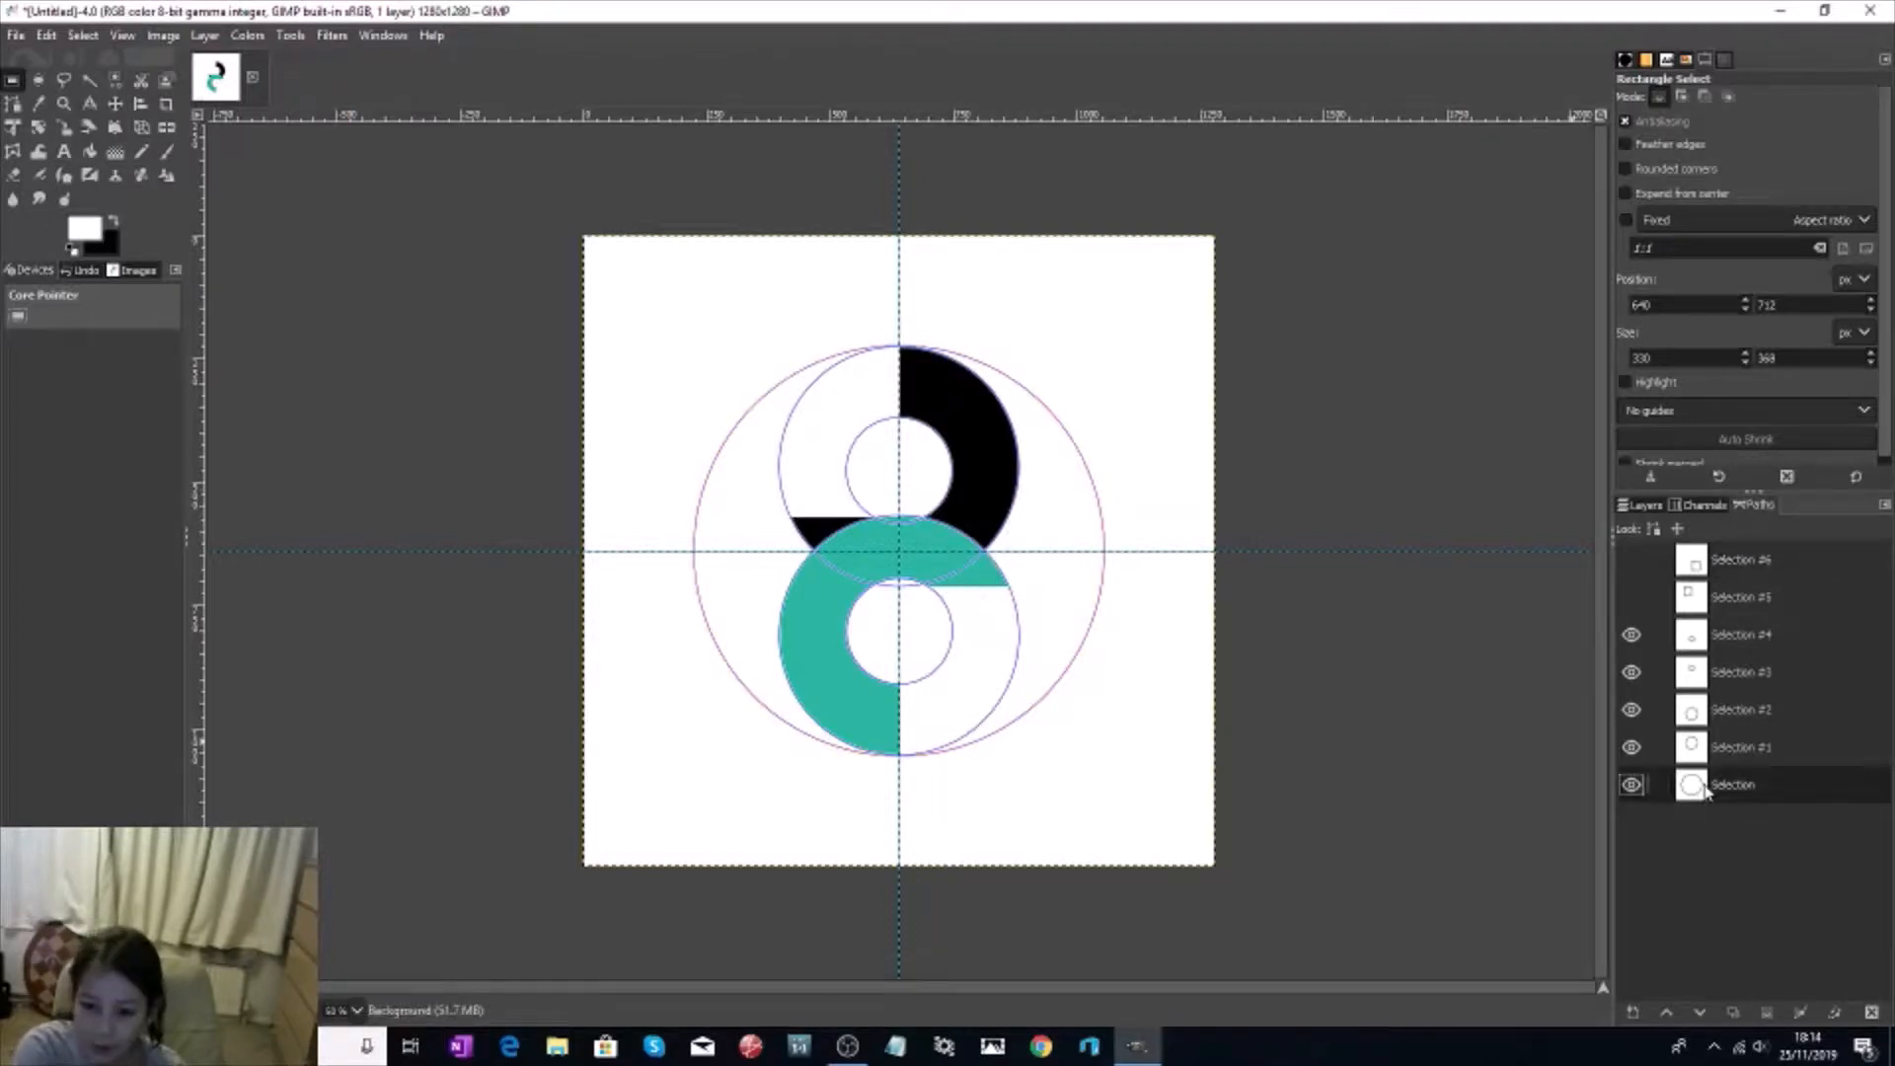
left_click(1870, 1011)
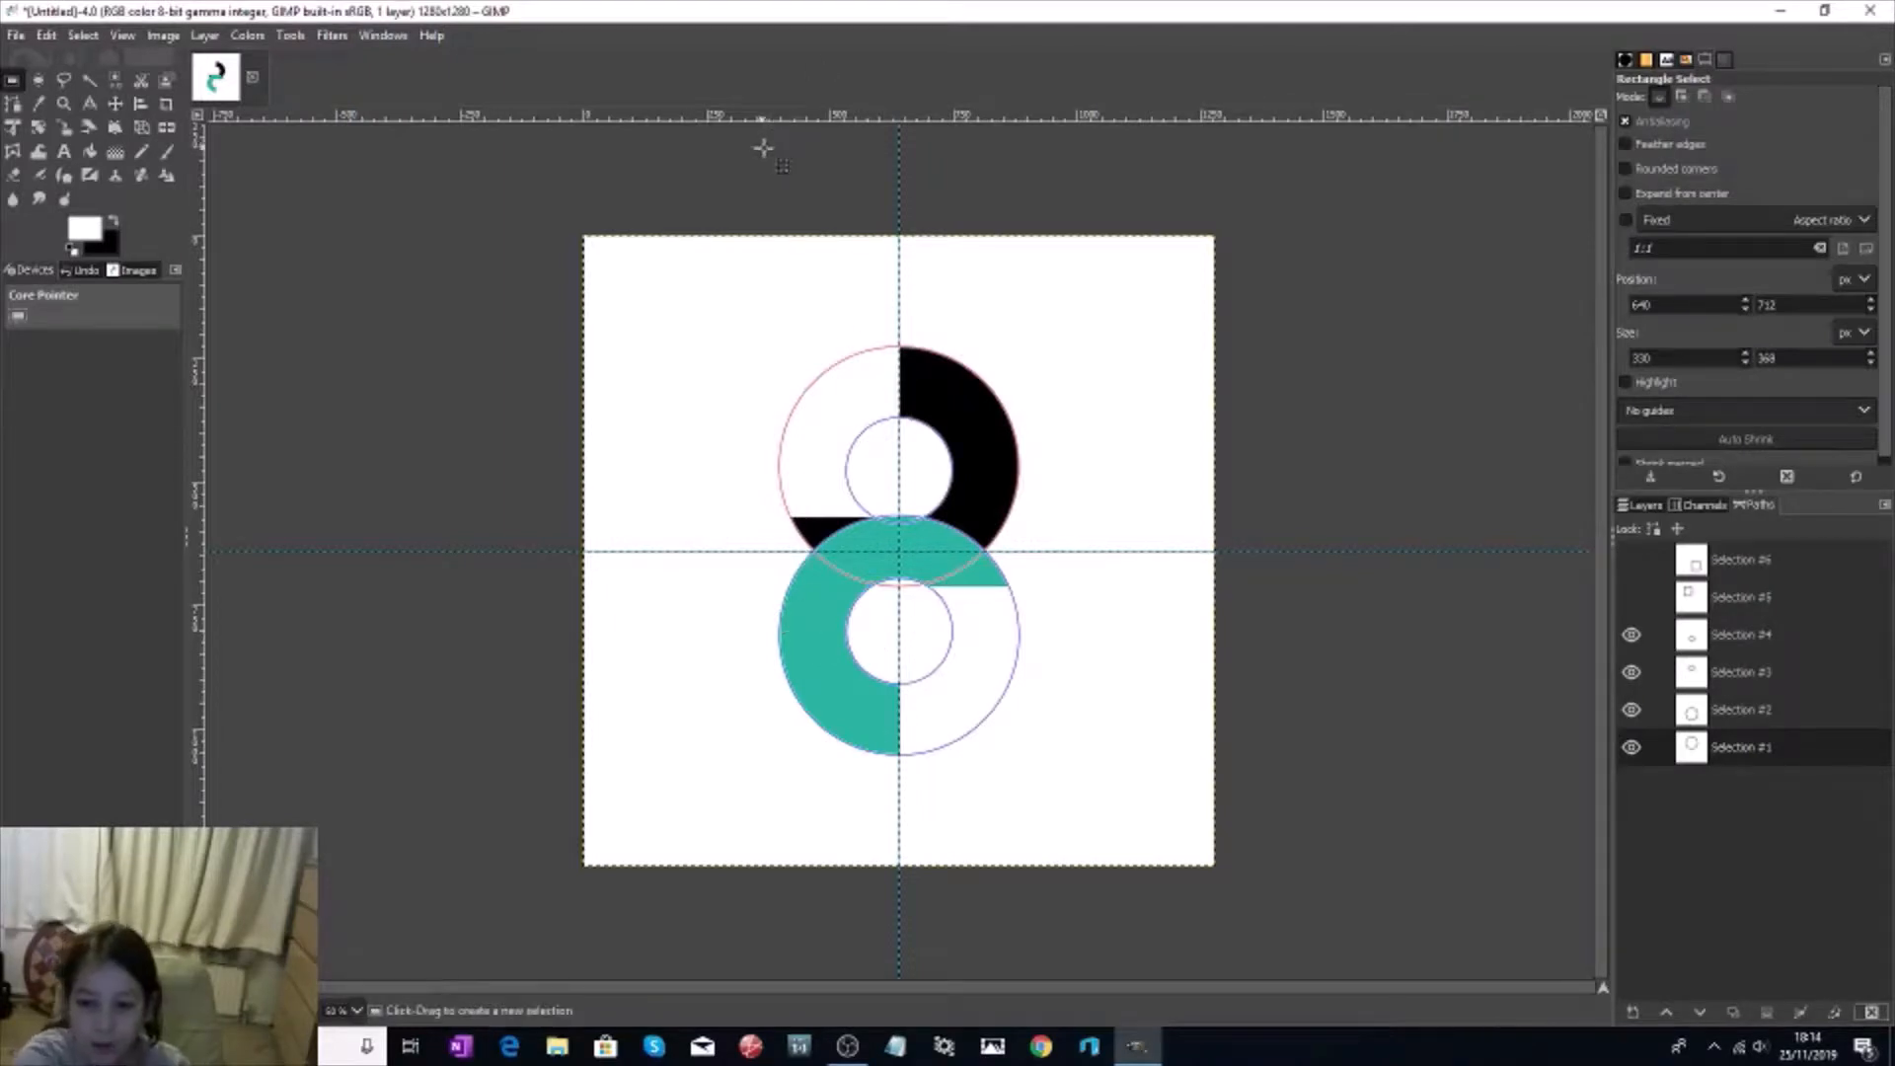
Step: Select the teal shape by colour and invert the selection so that everything except teal is selected
left_click(83, 35)
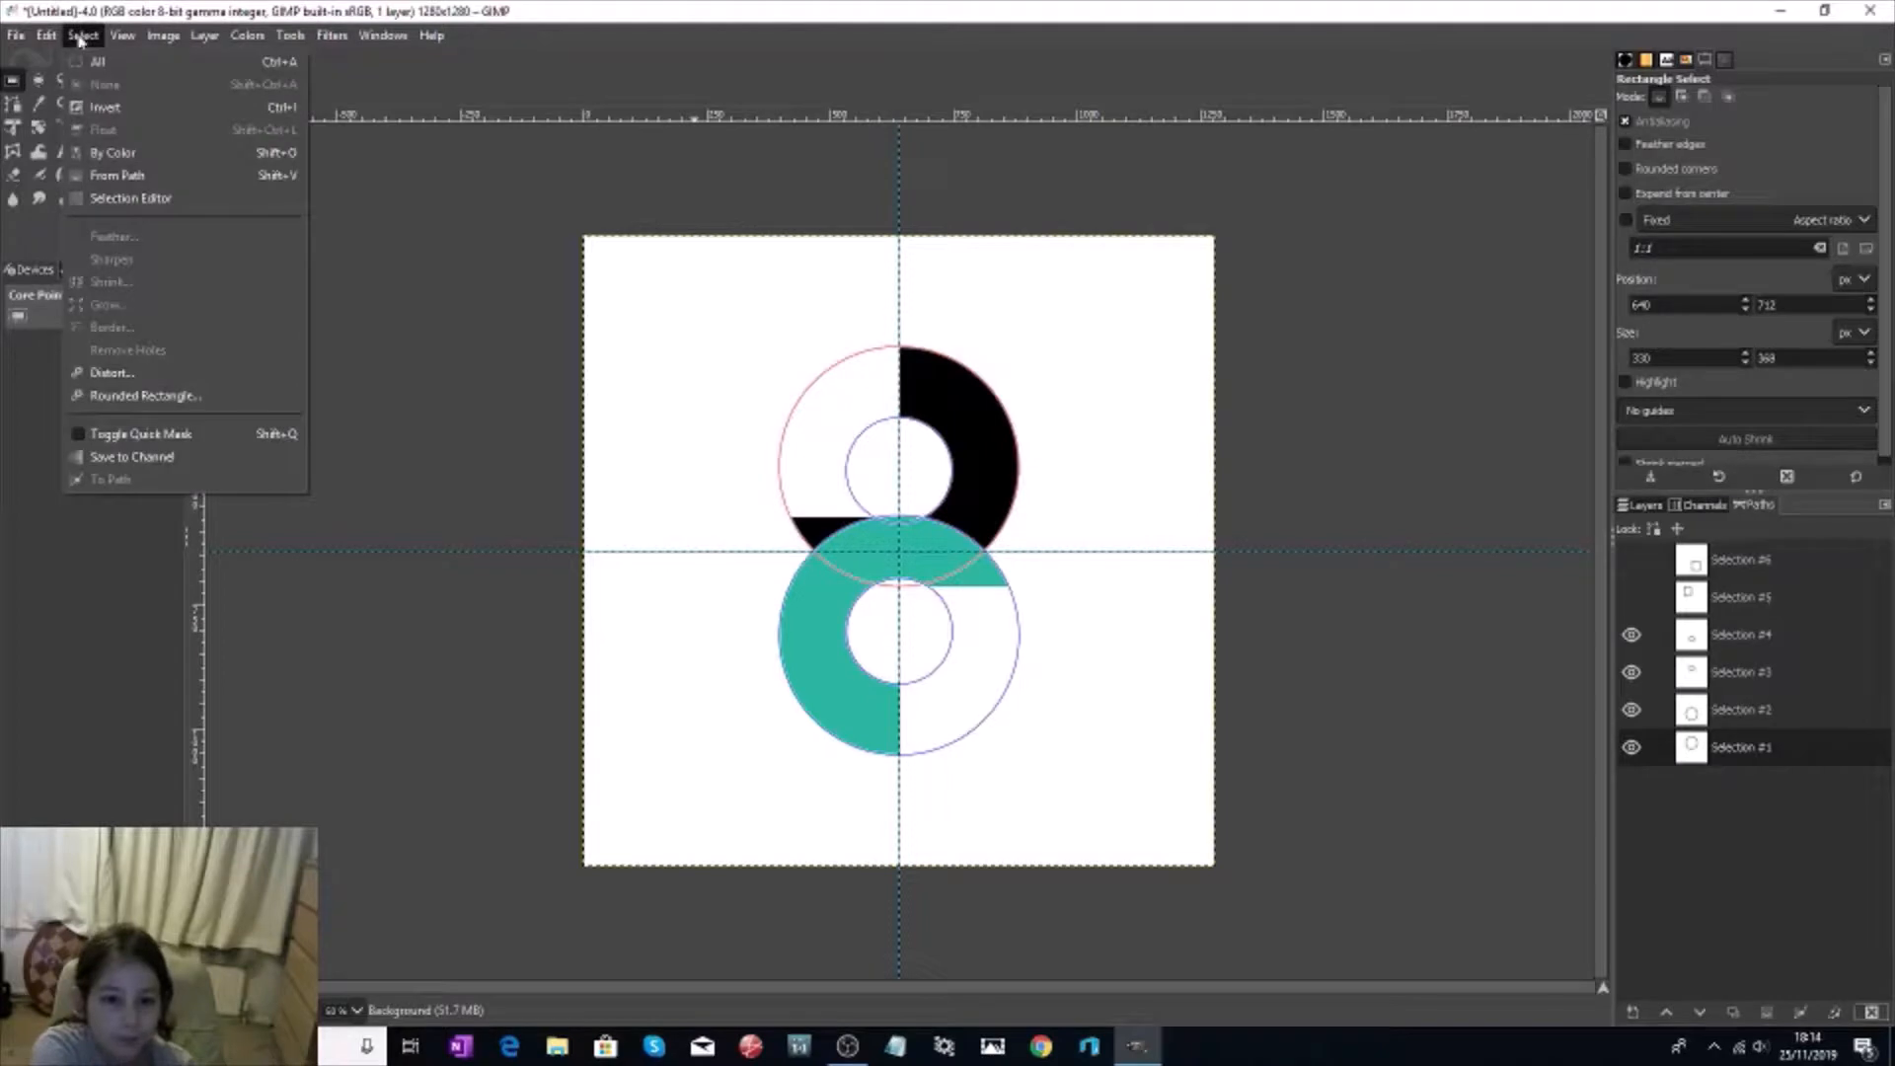
left_click(134, 158)
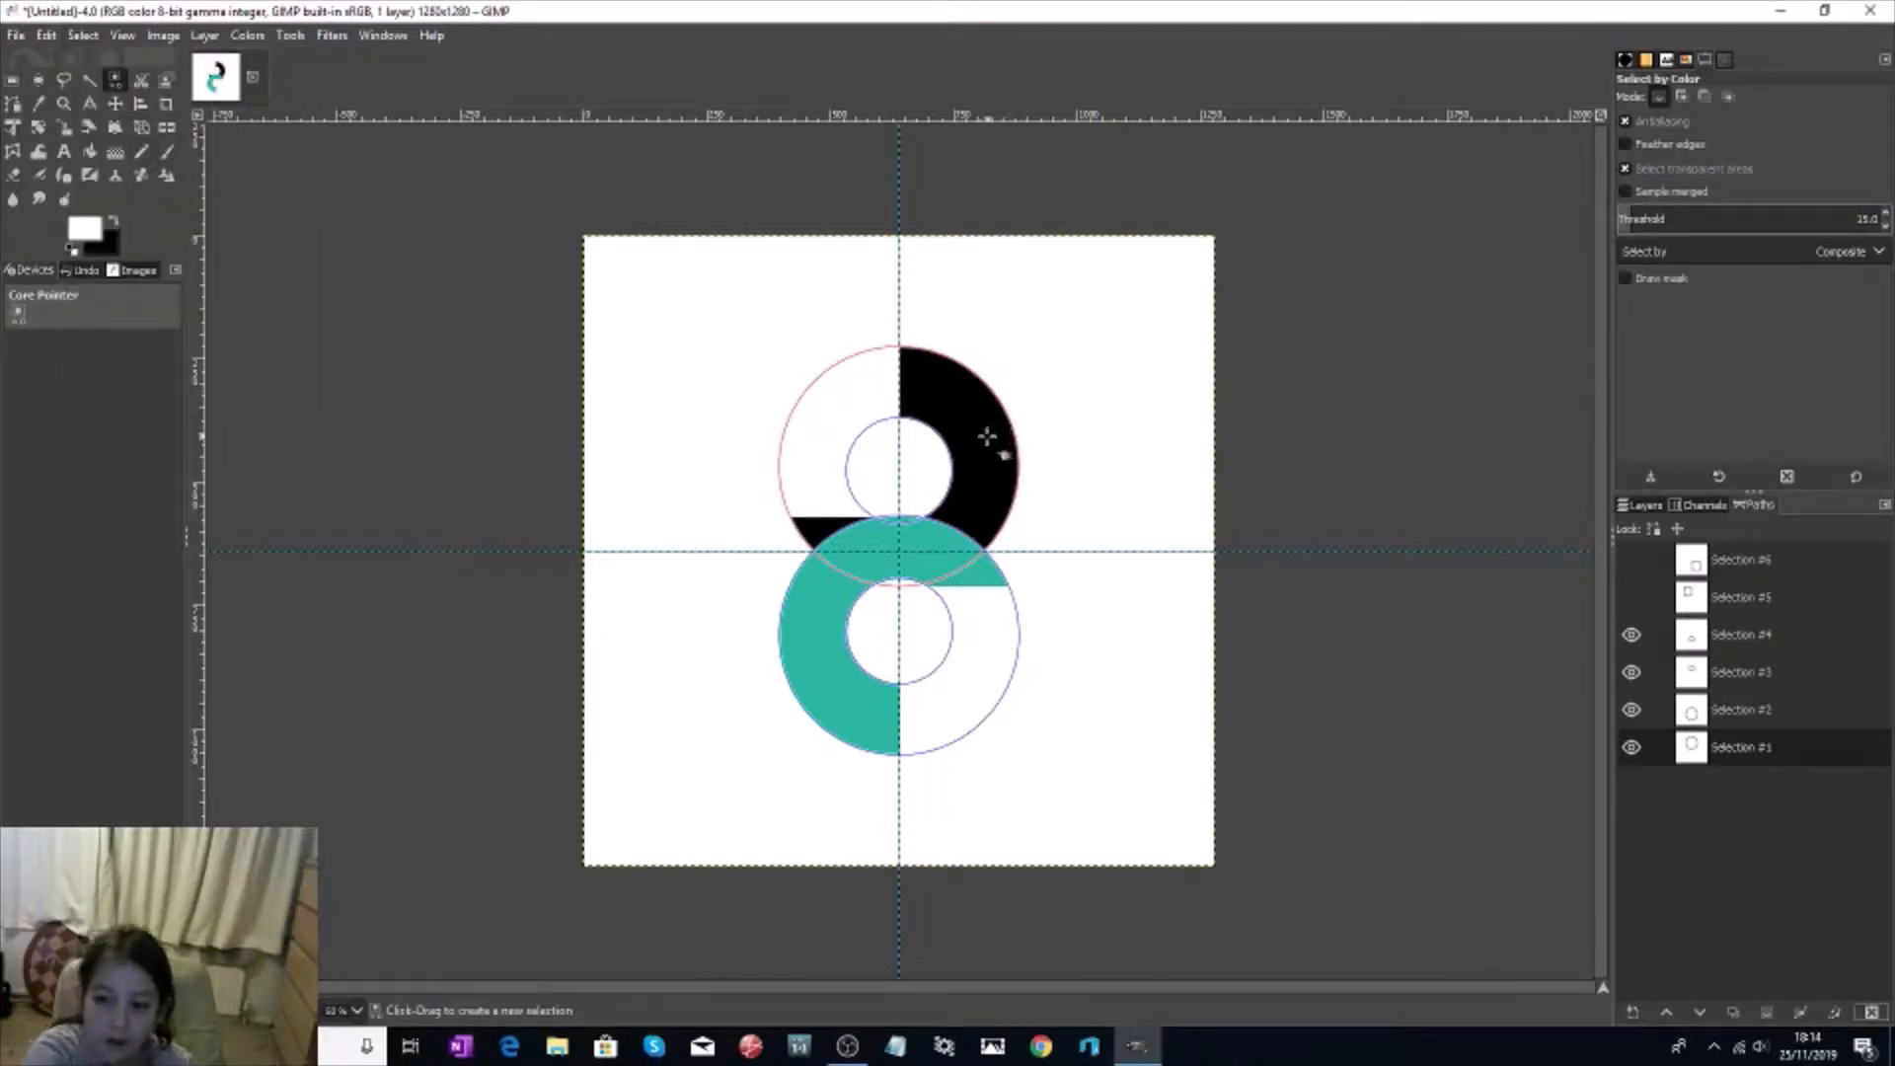
left_click(939, 389)
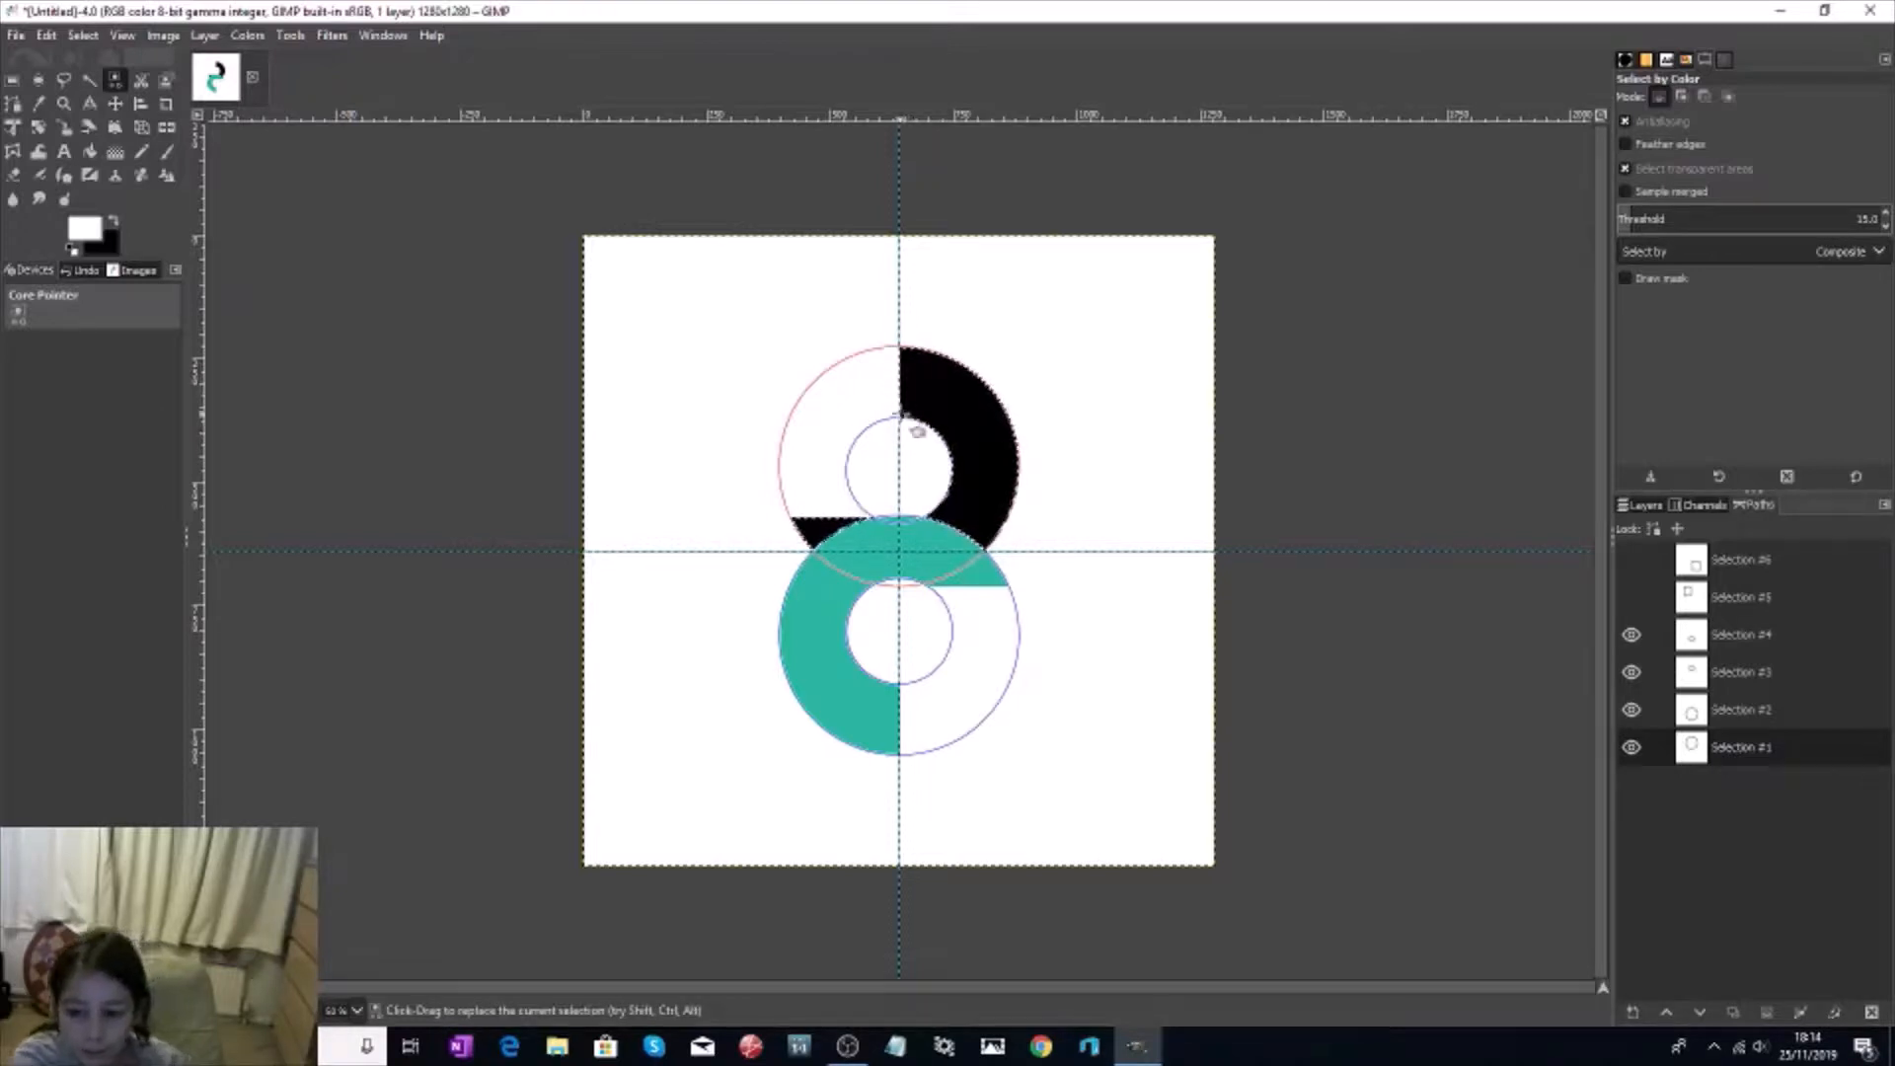
left_click(80, 38)
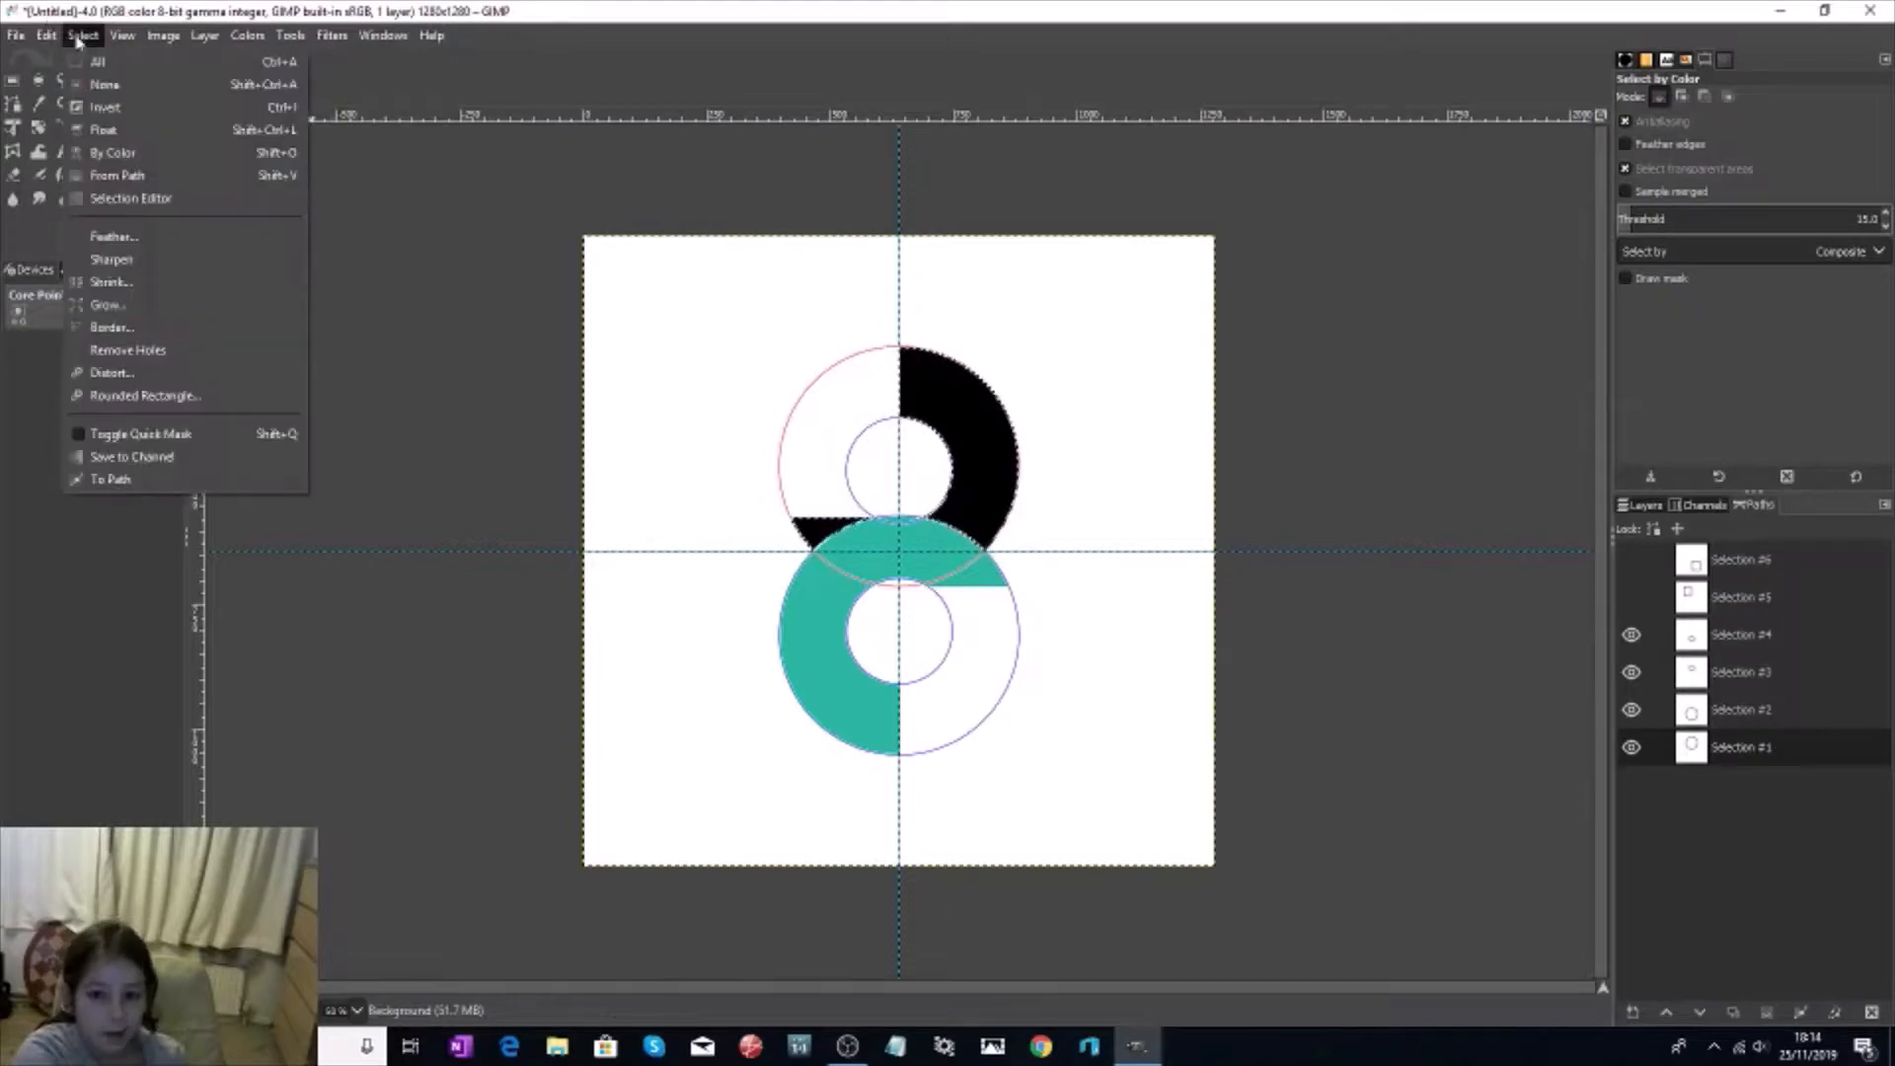
left_click(97, 107)
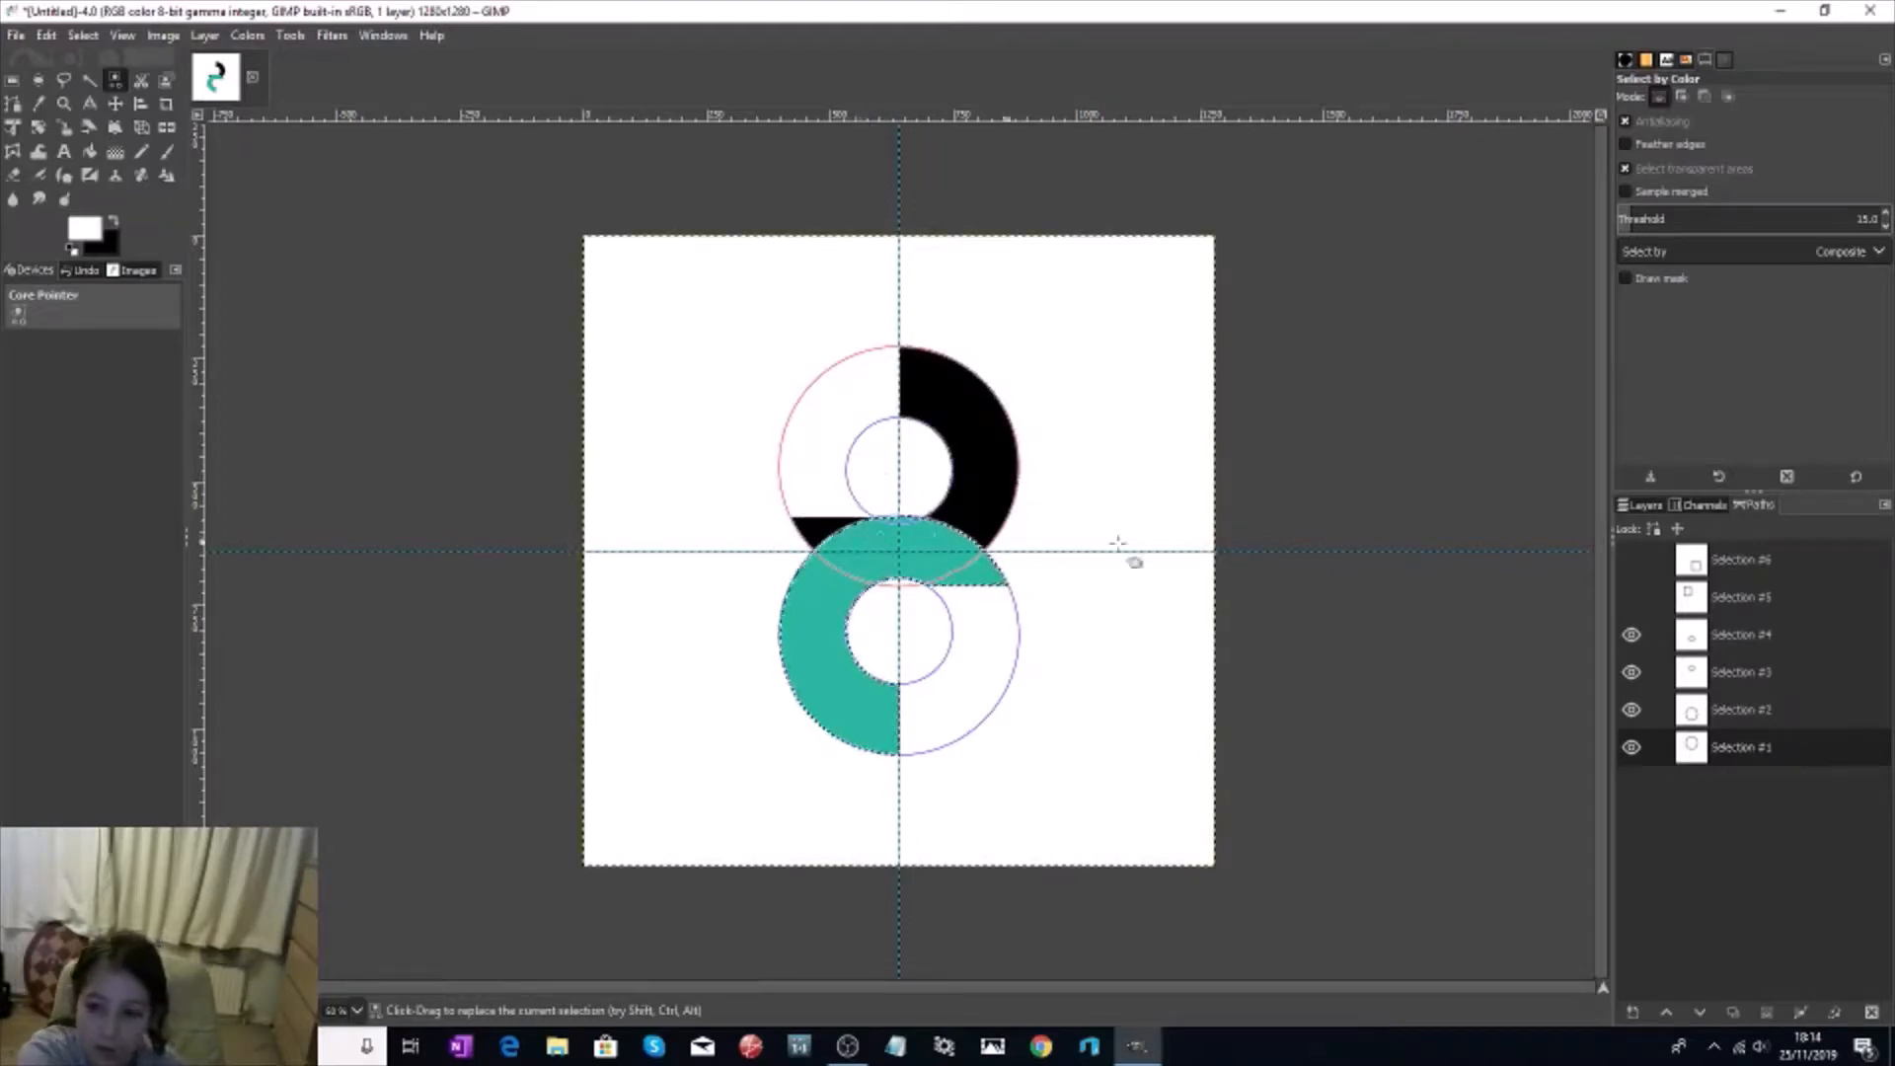
left_click(83, 35)
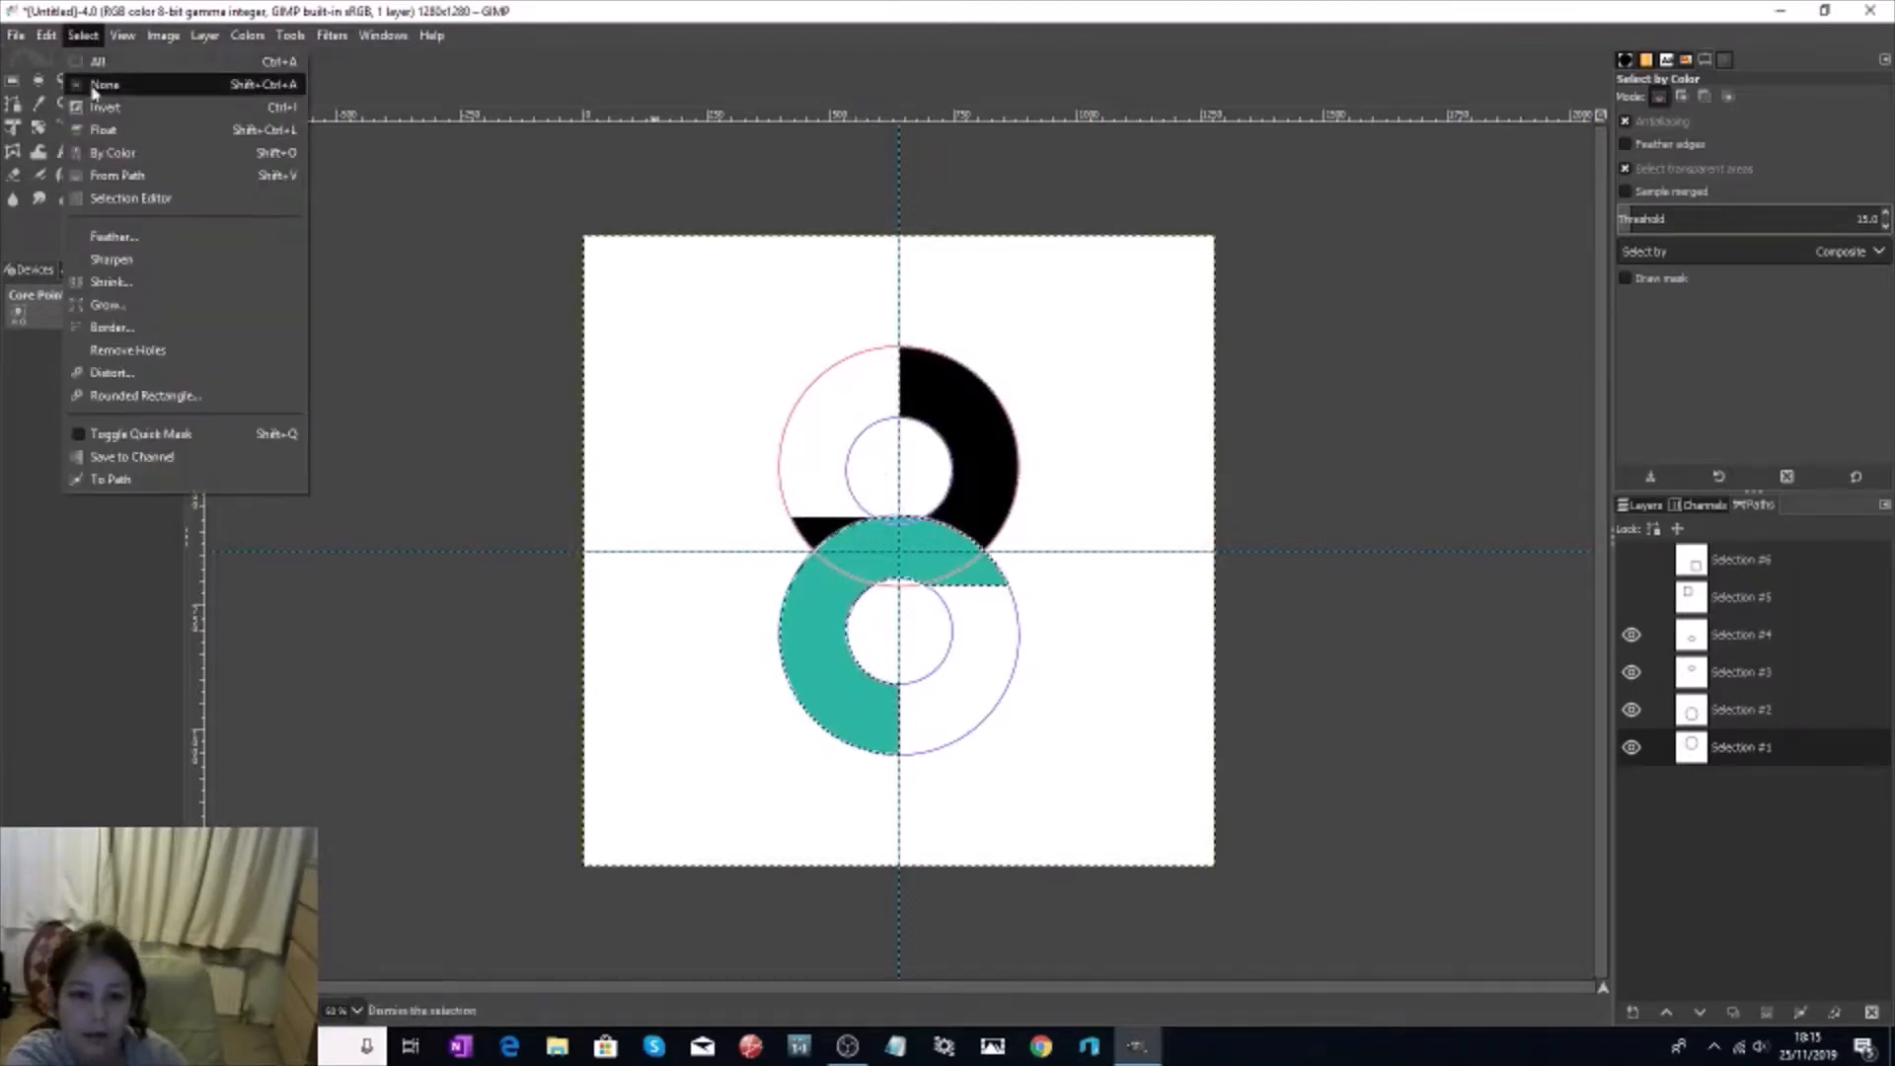
left_click(99, 107)
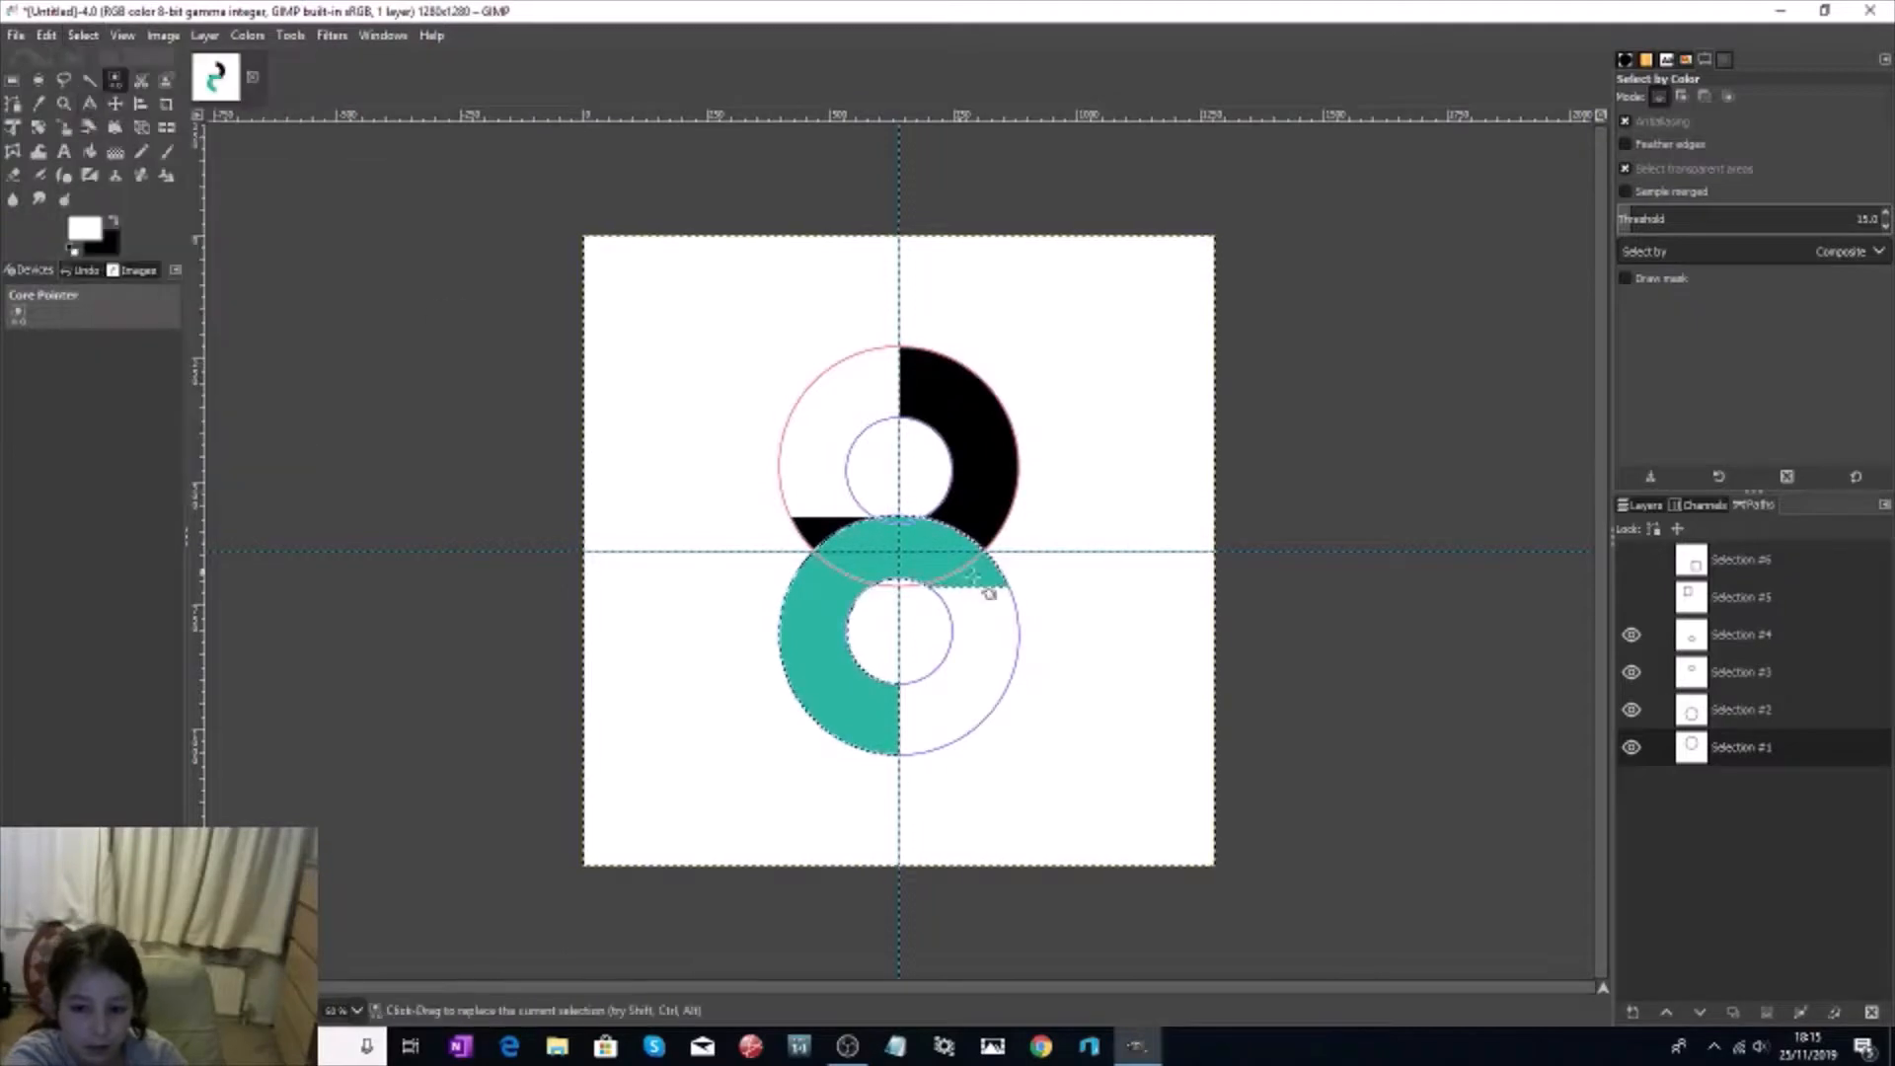
Step: Set the background colour to white and erase the leftover black piece and stray dot beside the teal ring's upper left
left_click(14, 174)
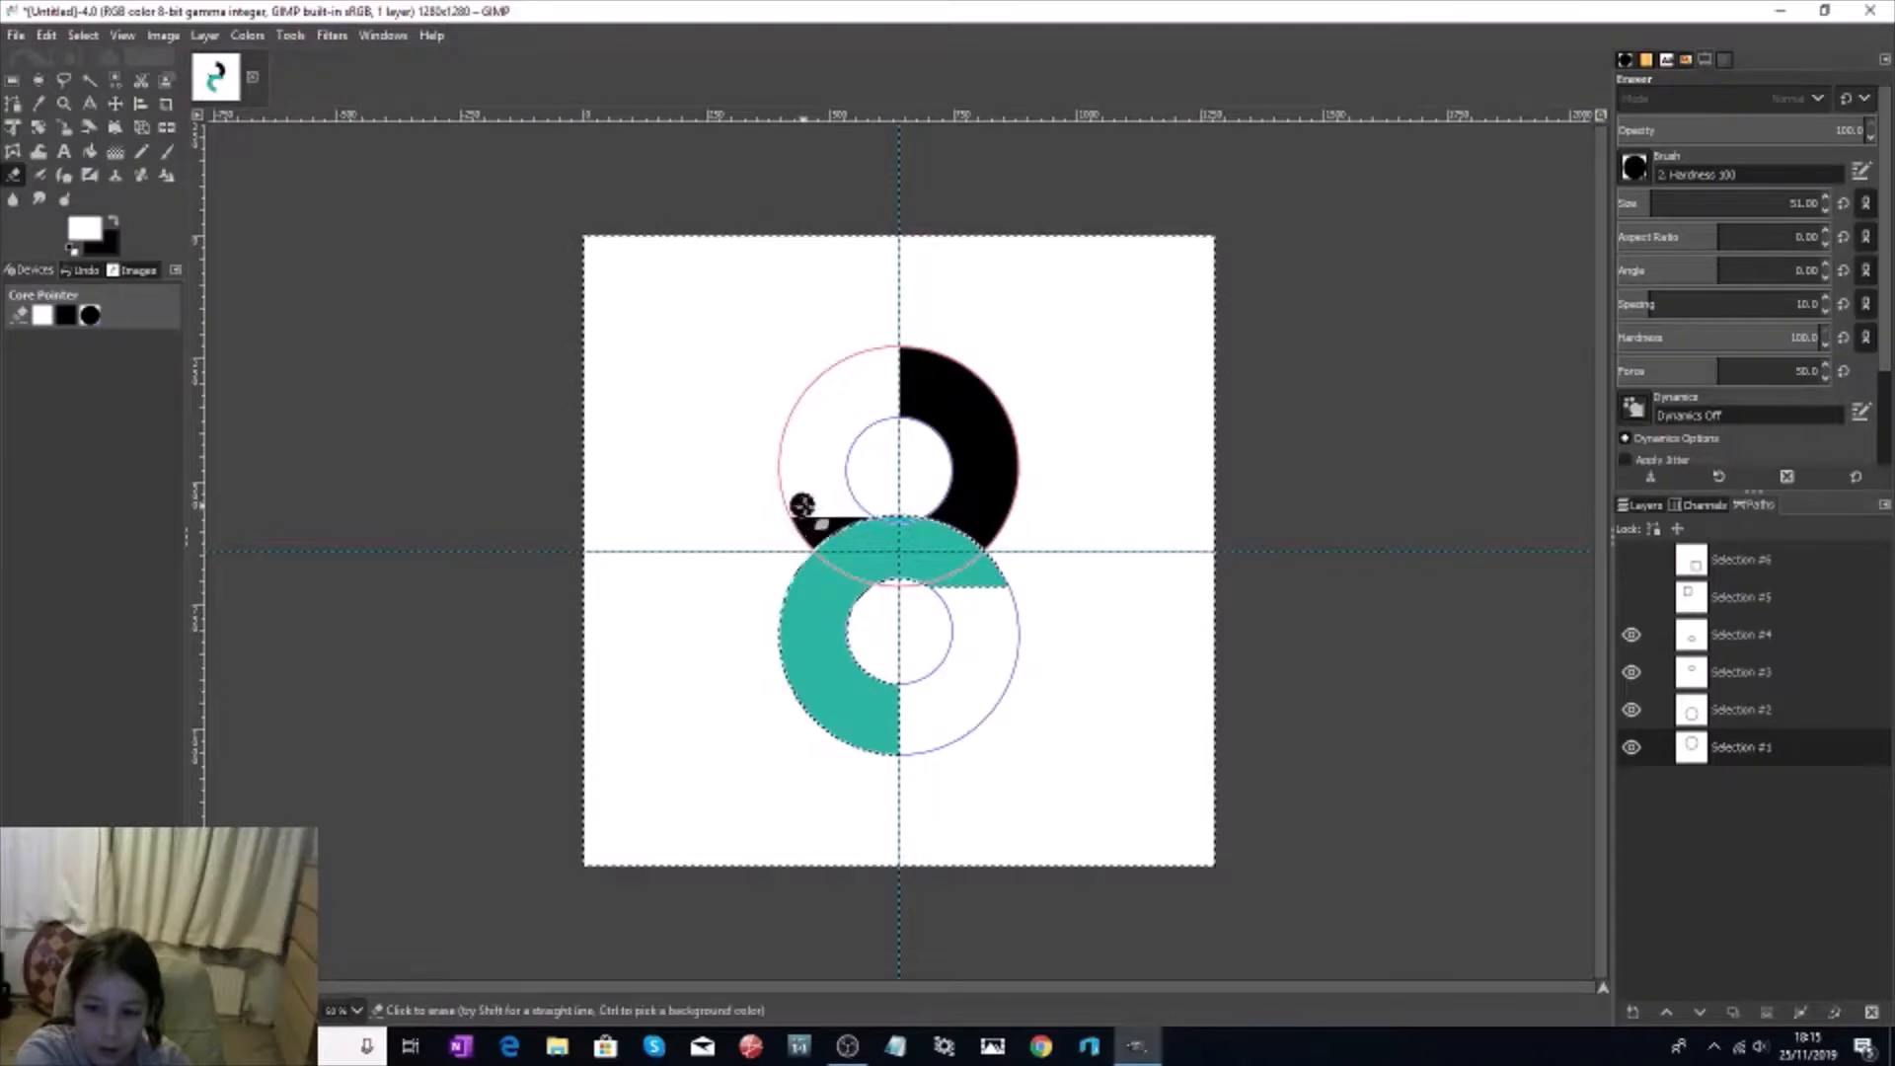
left_click(103, 246)
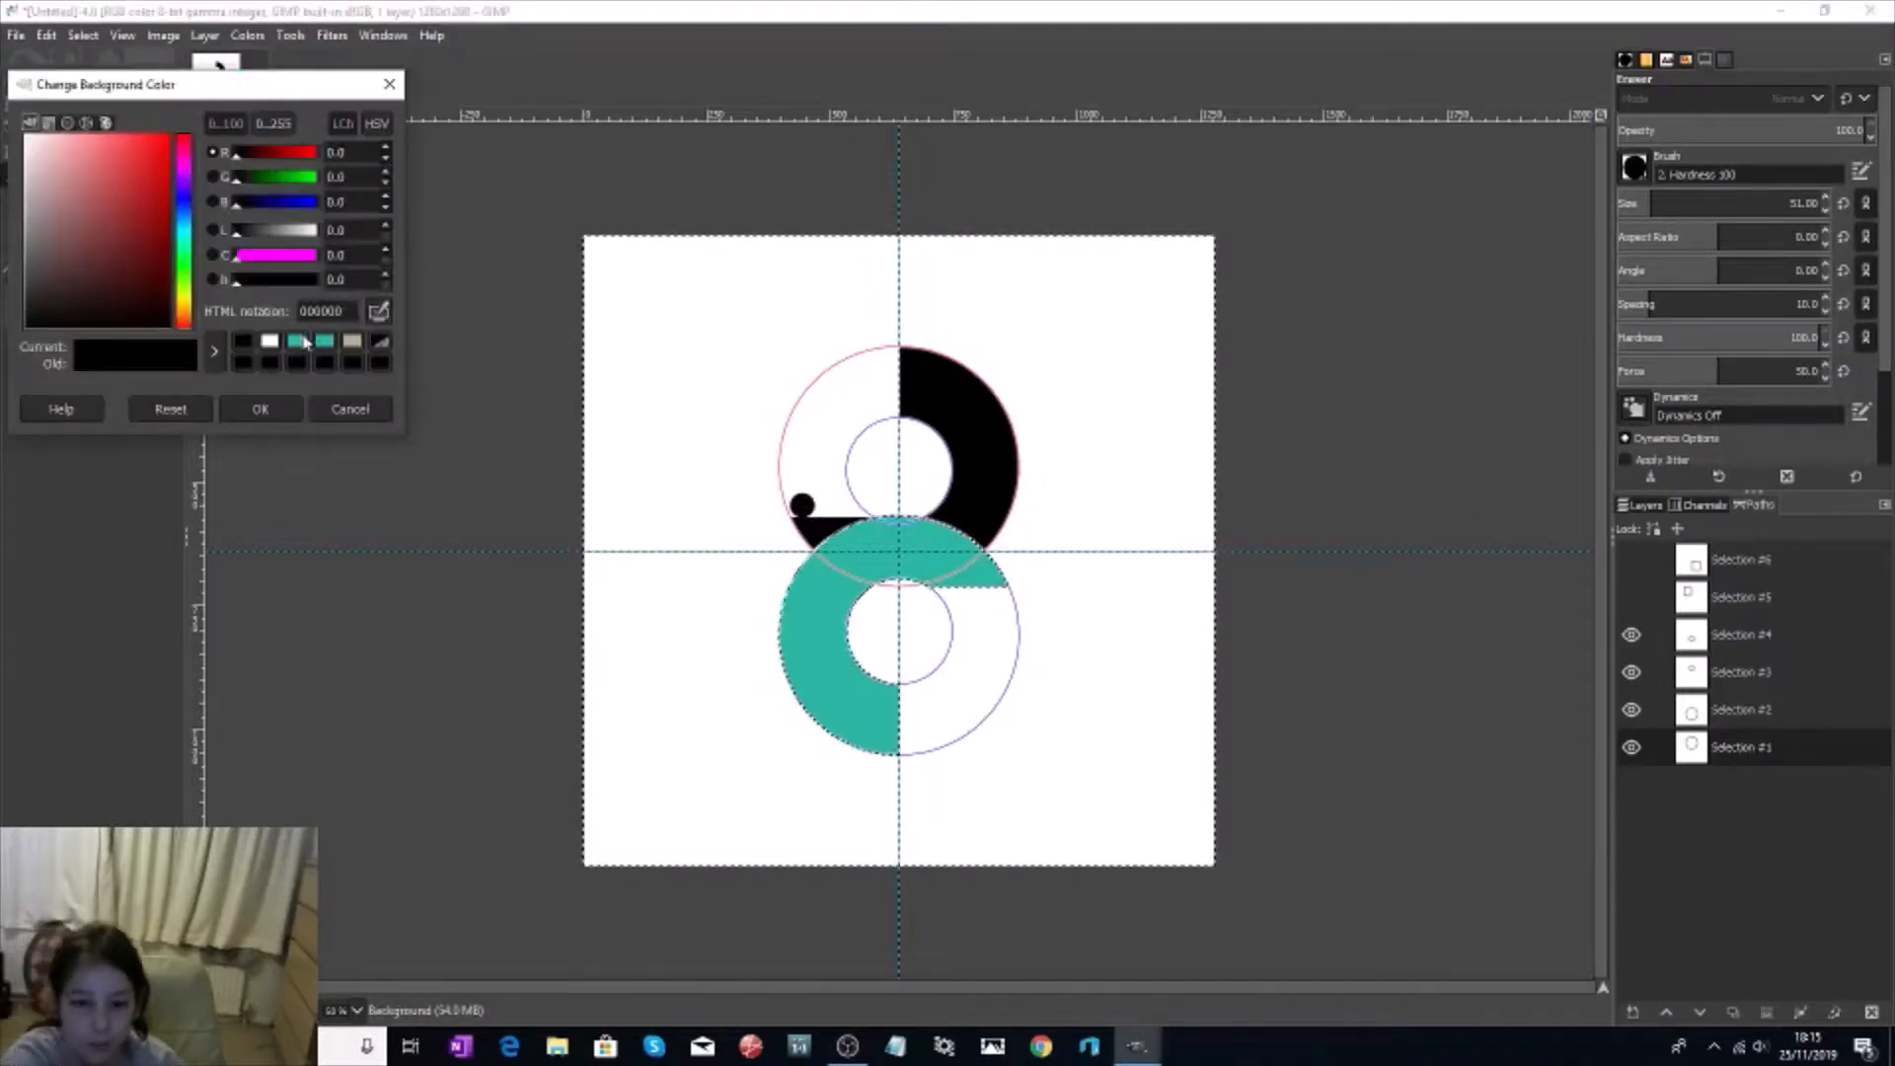
left_click(270, 340)
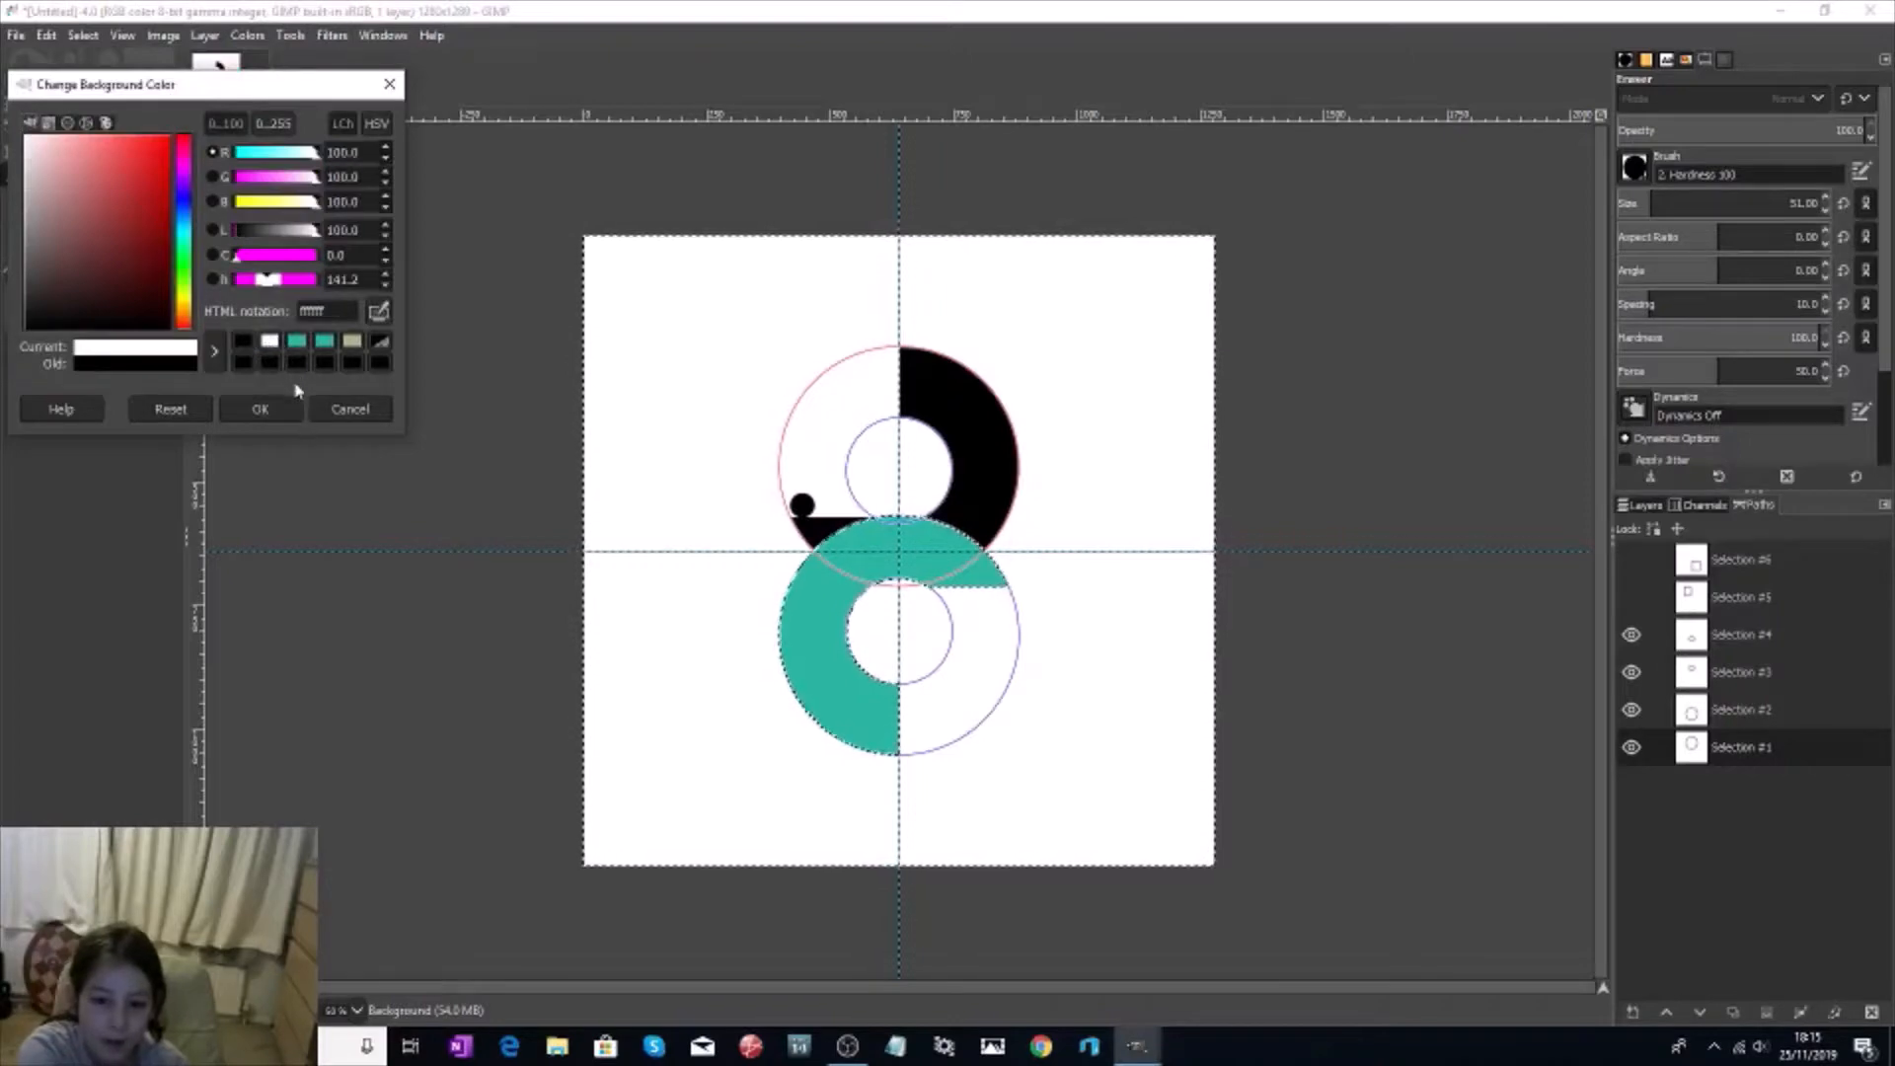
left_click(284, 408)
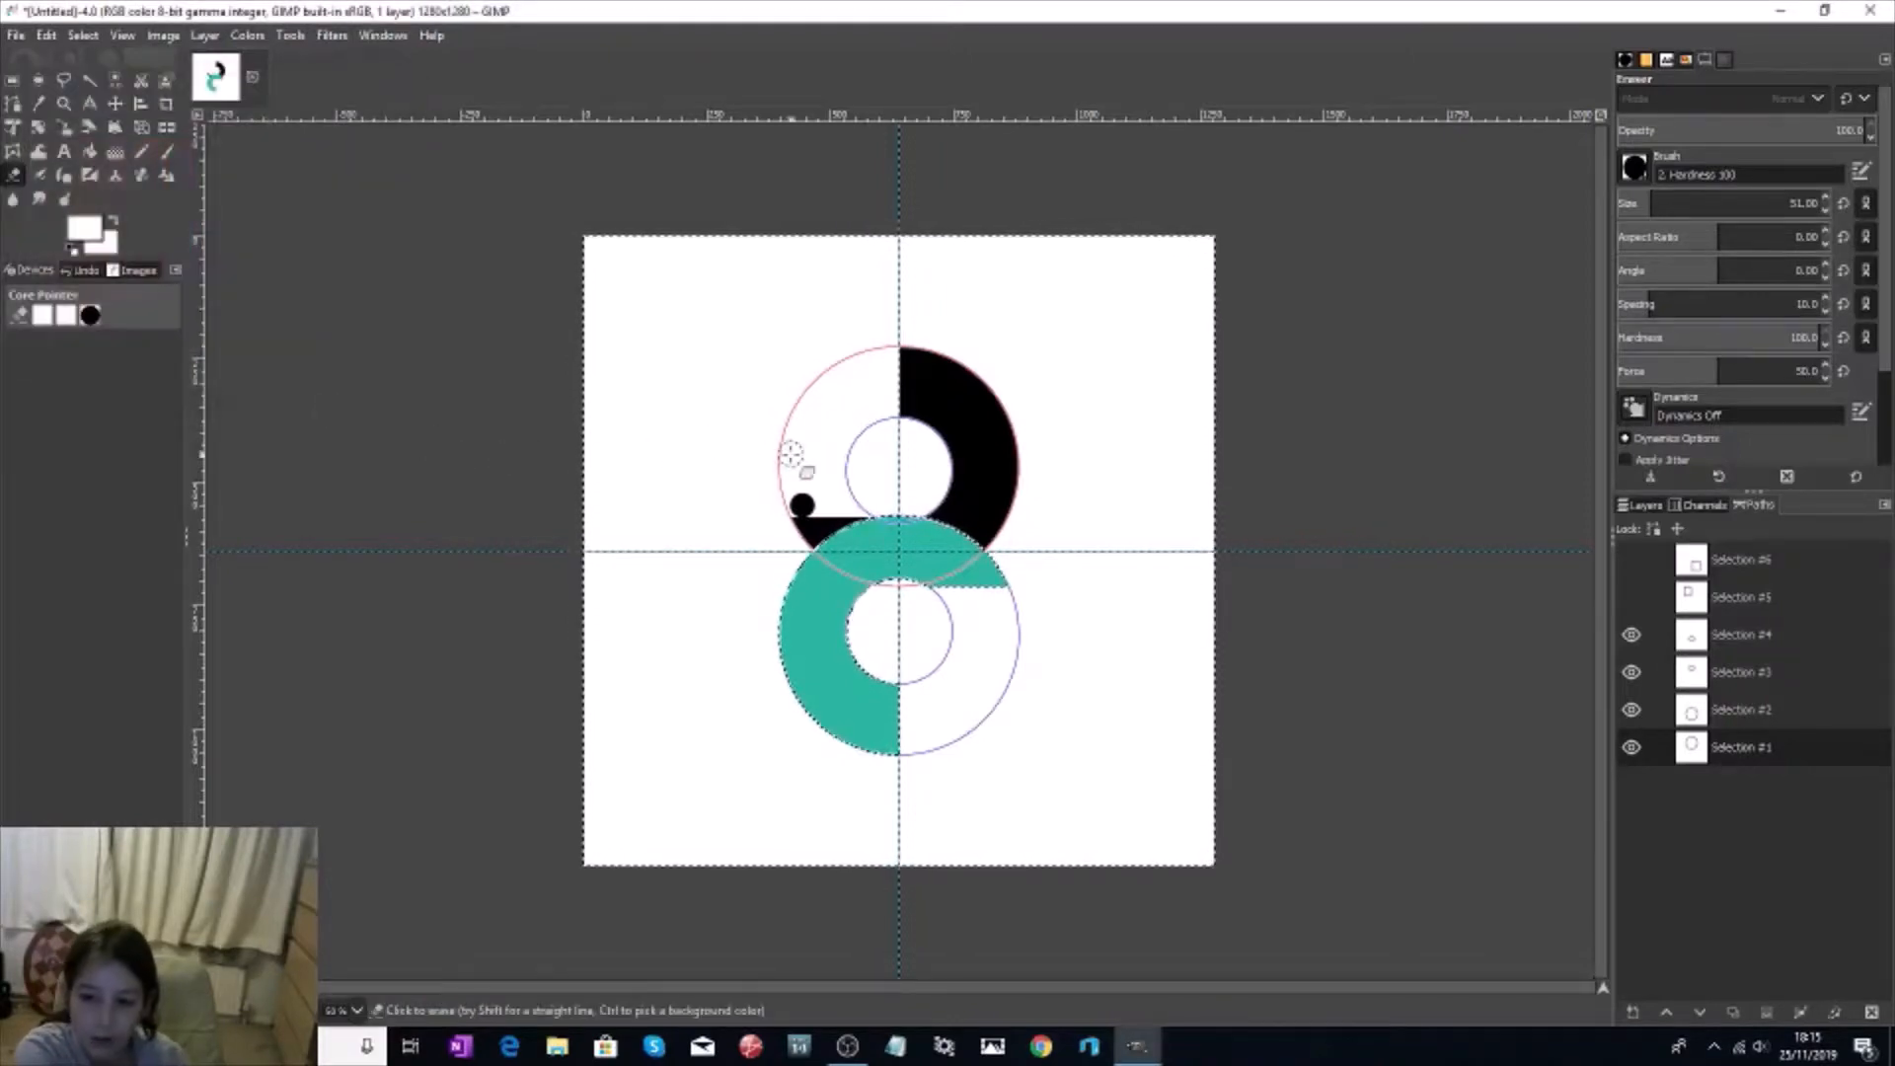
mouse_move(801, 508)
left_mouse_down()
mouse_move(786, 513)
mouse_move(816, 495)
mouse_move(807, 514)
left_mouse_up()
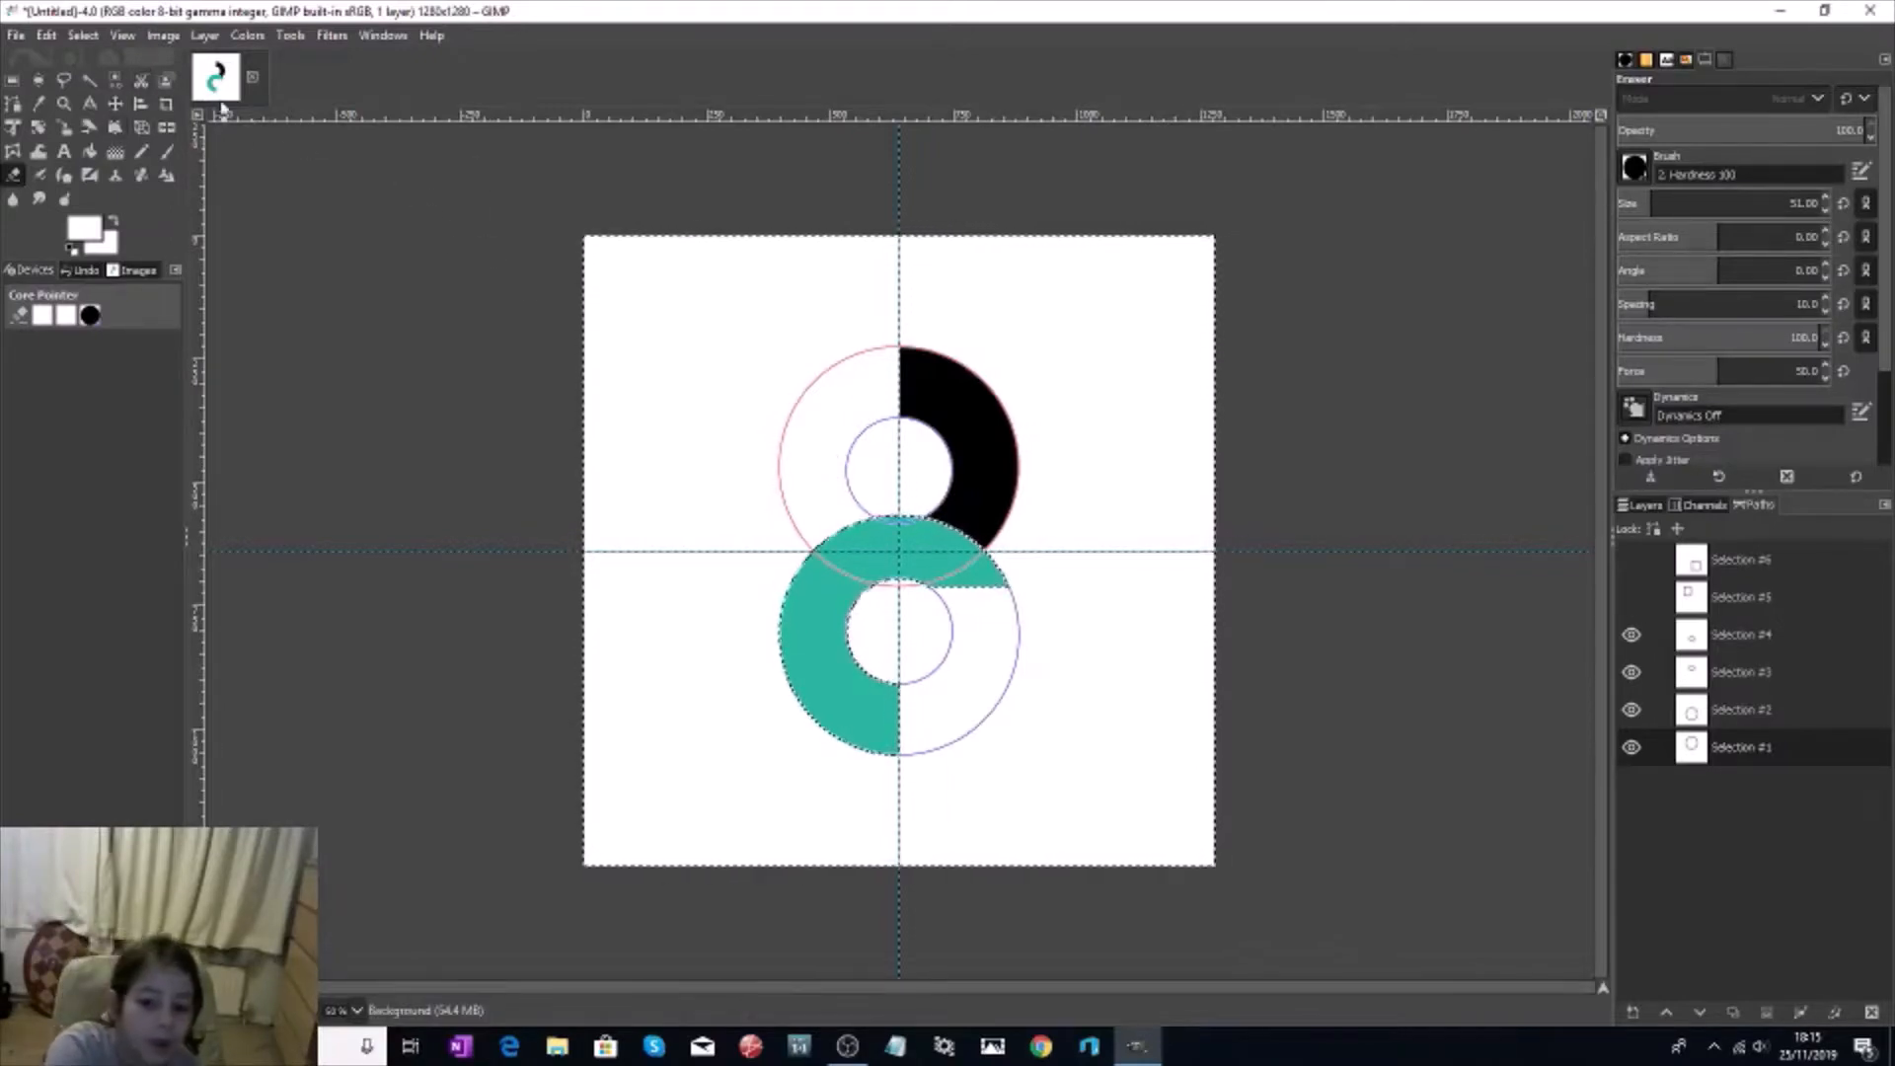
Step: Clear the selection and erase the pointed right tip of the teal shape with the Eraser
left_click(82, 35)
left_click(106, 79)
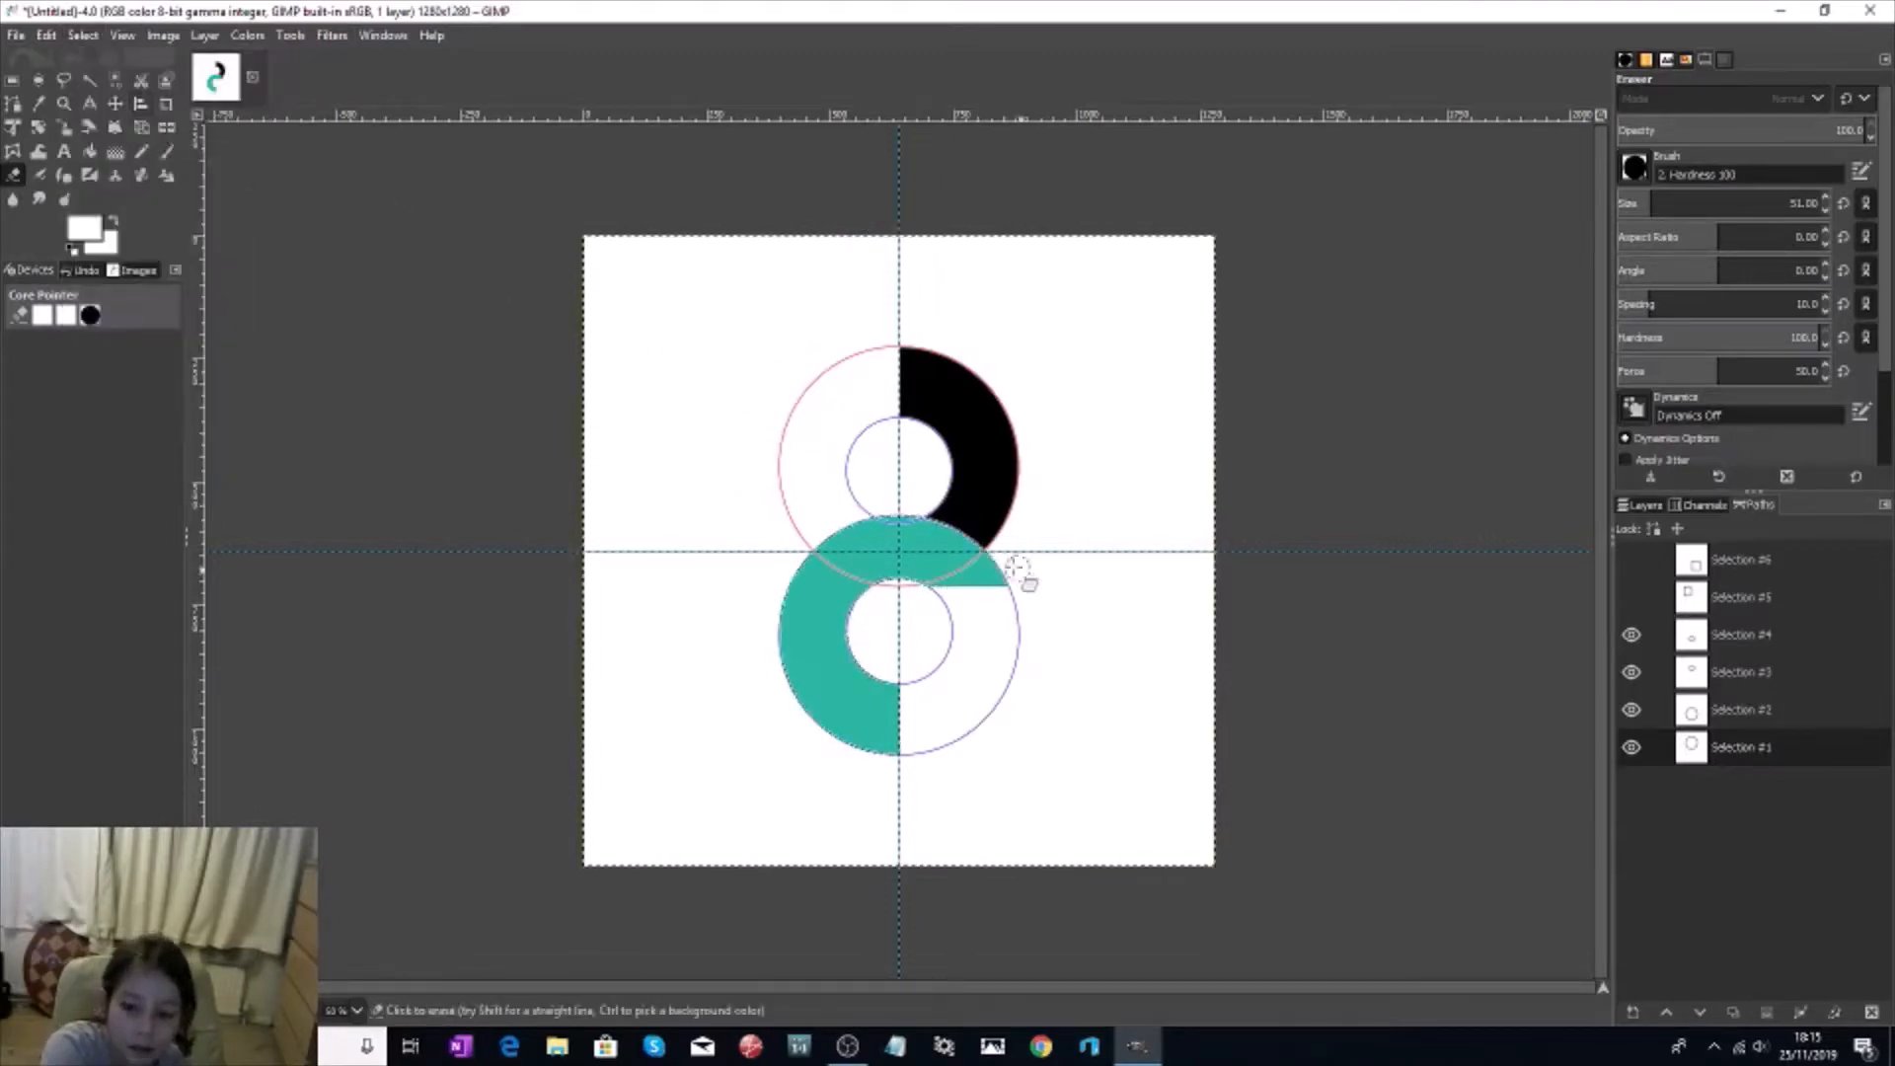
mouse_move(995, 565)
left_mouse_down()
mouse_move(1005, 590)
mouse_move(1001, 565)
left_mouse_up()
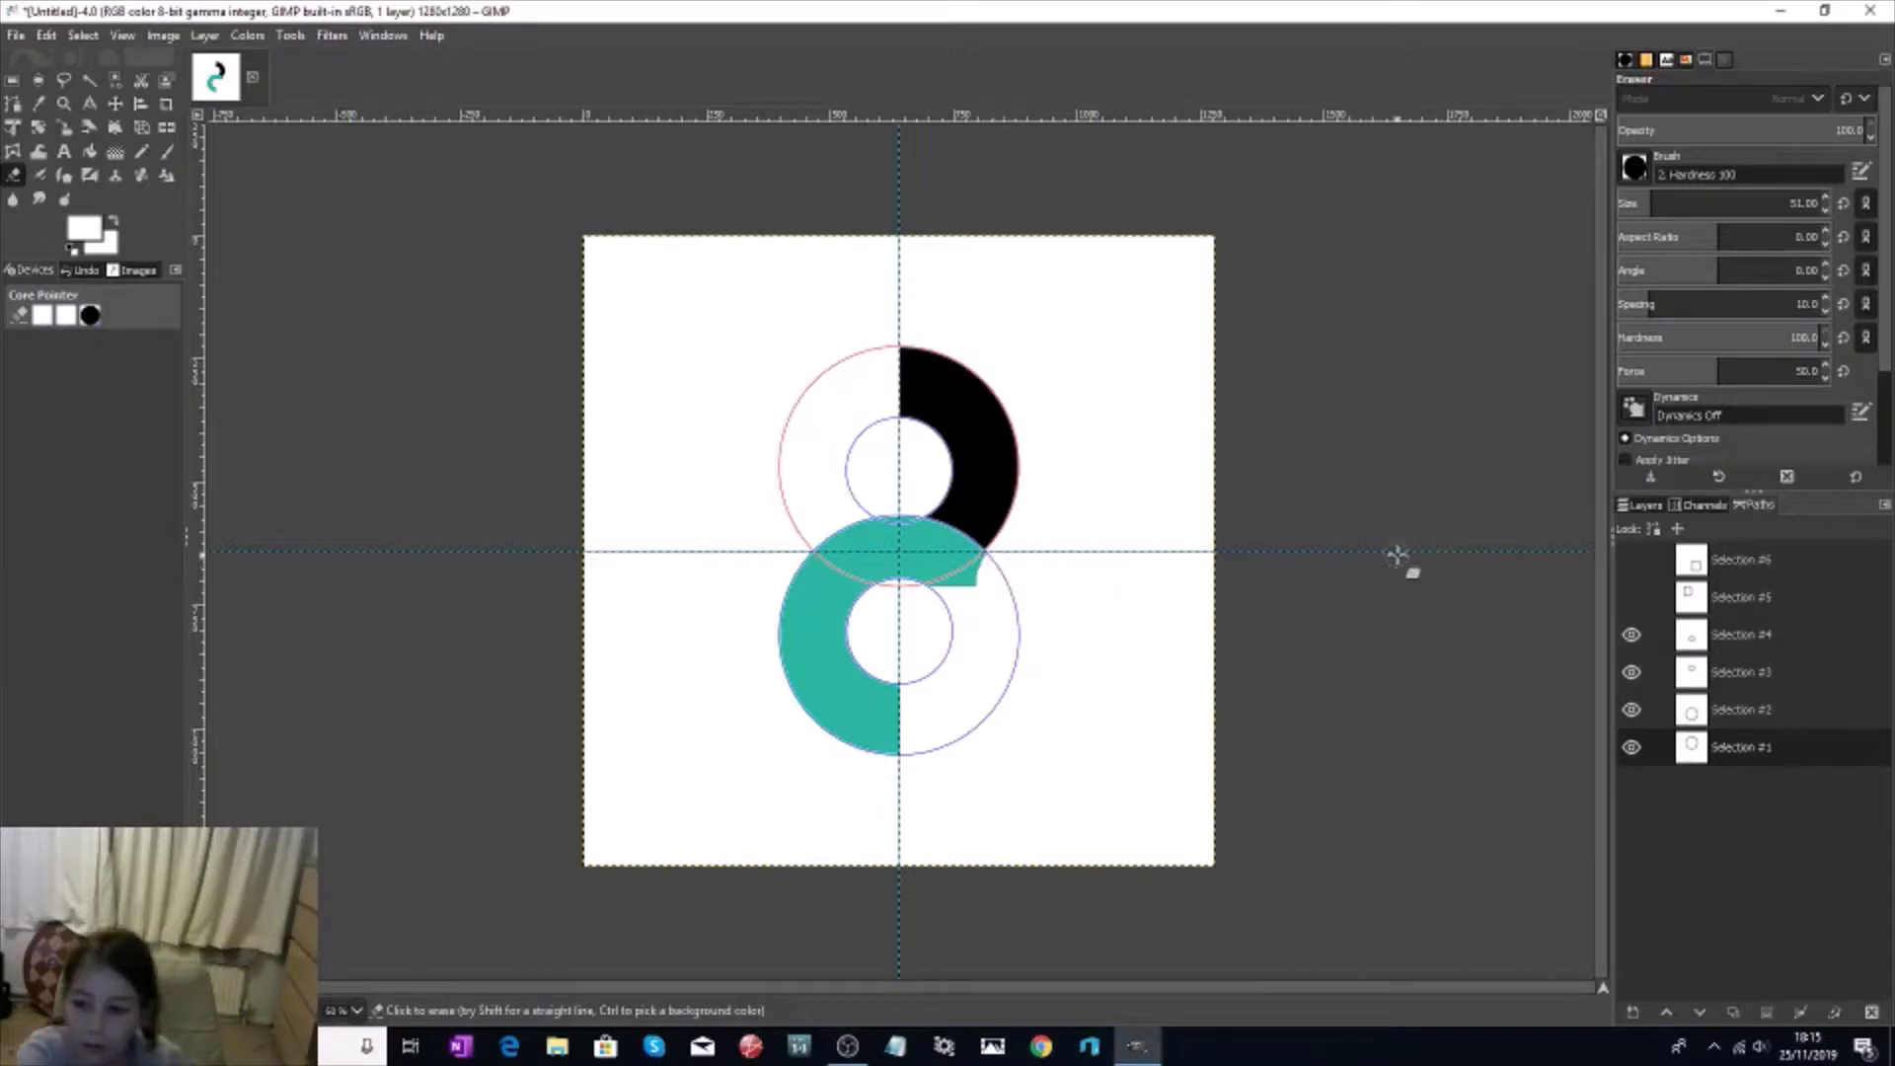
Step: Convert the path of the upper large circle to a selection and invert it so that everything outside the circle is selected
left_click(1718, 708)
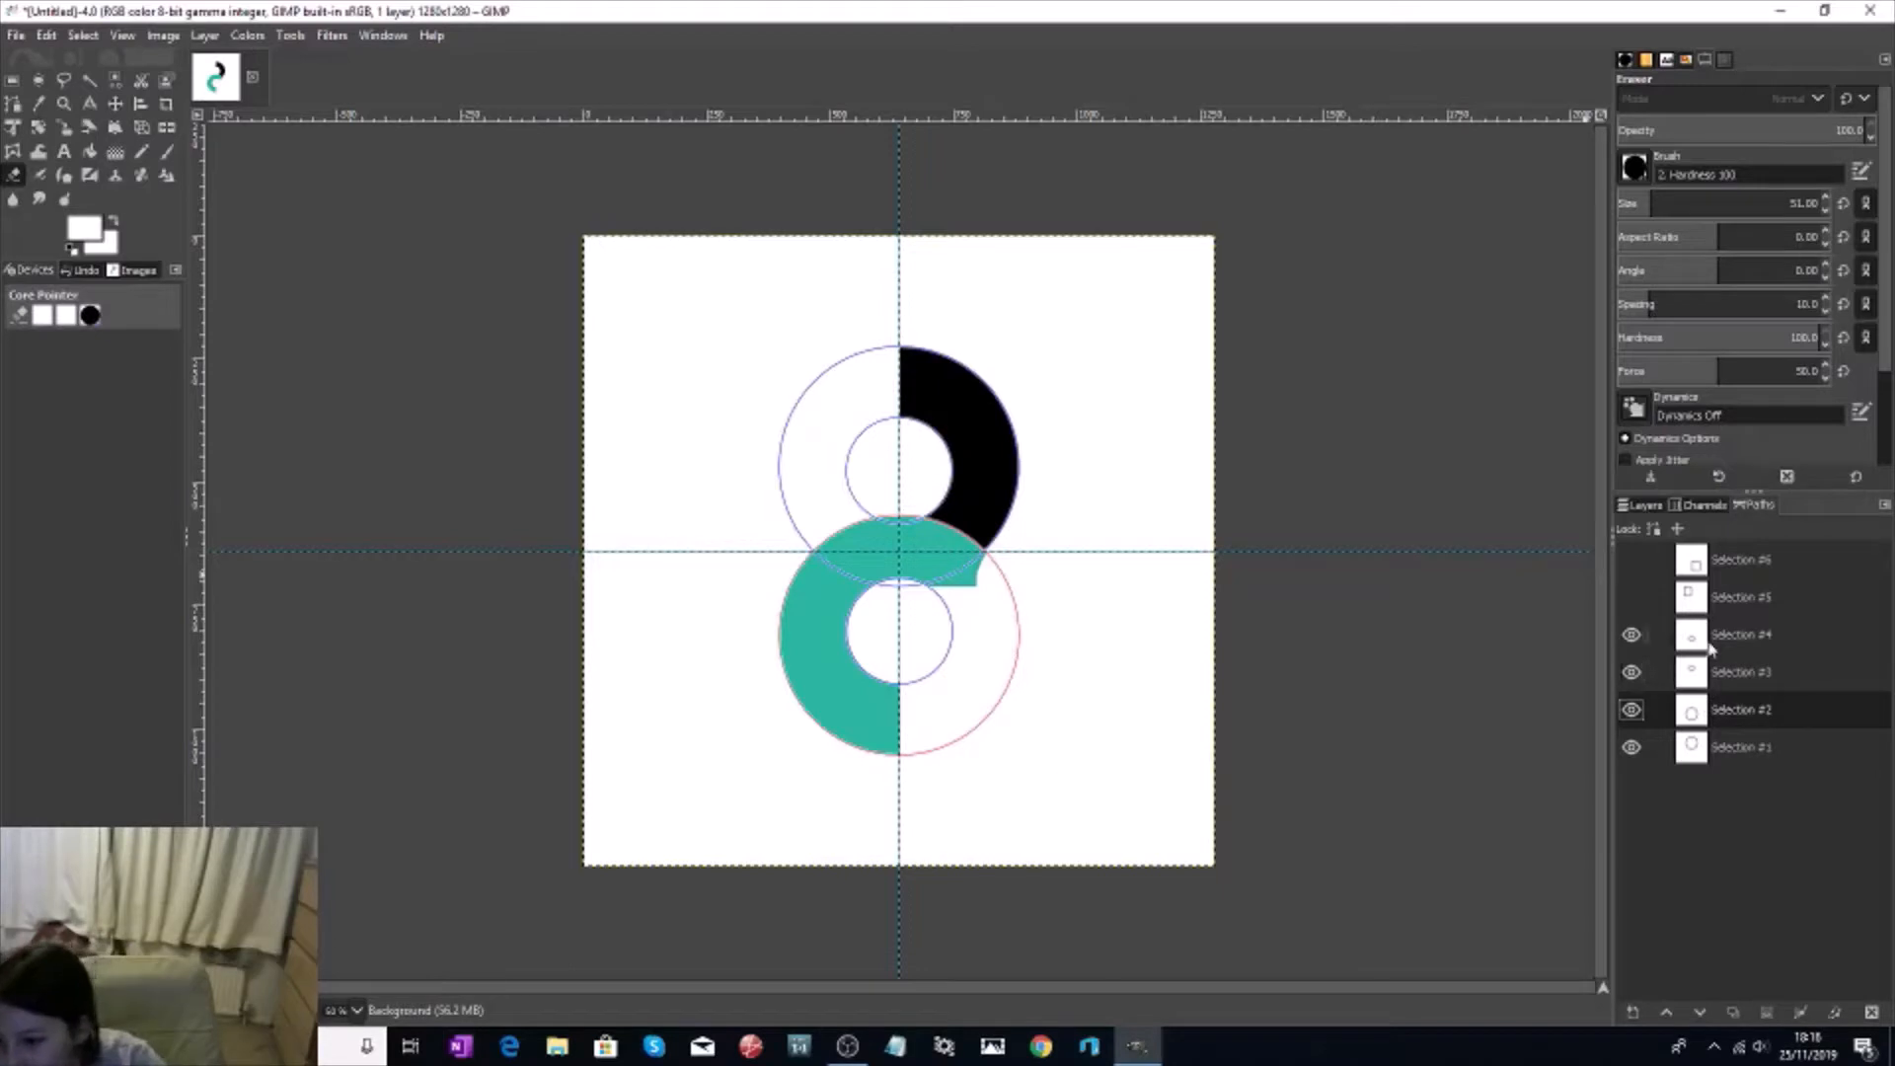
left_click(1684, 749)
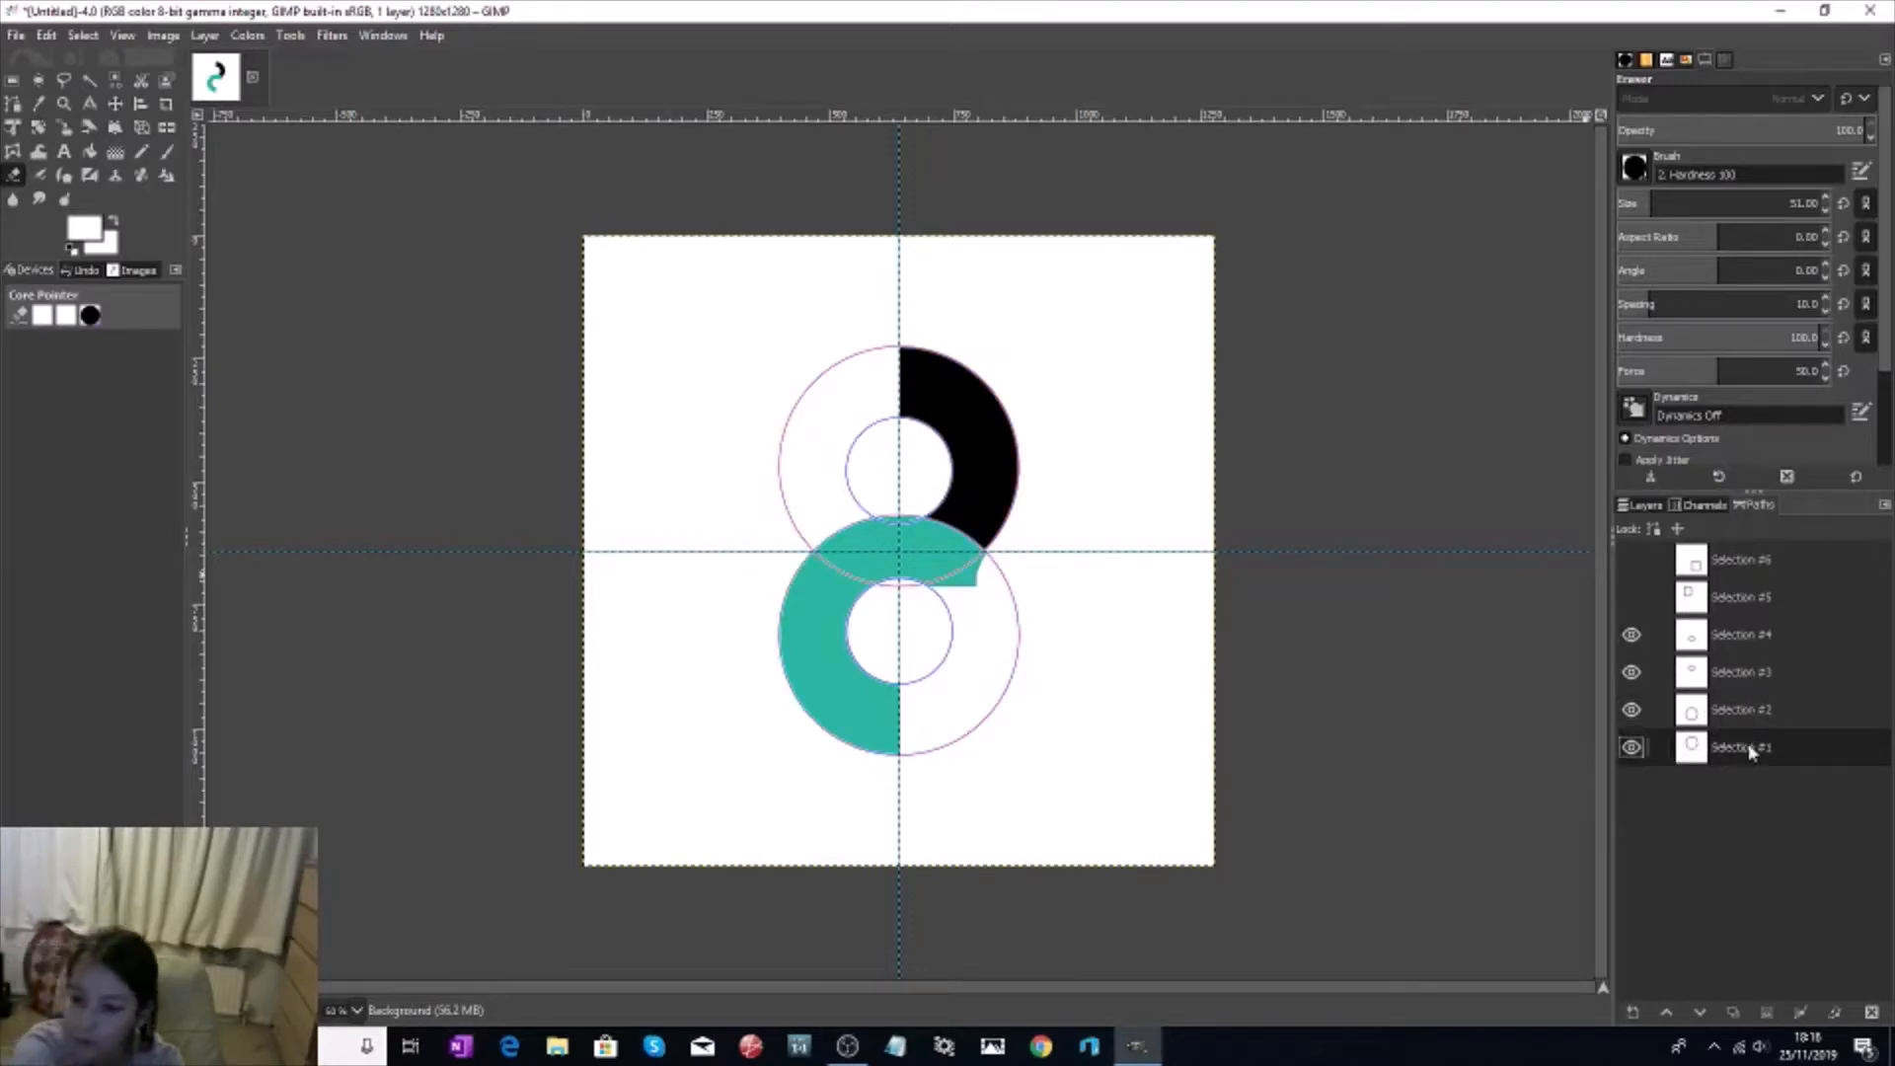
right_click(1750, 753)
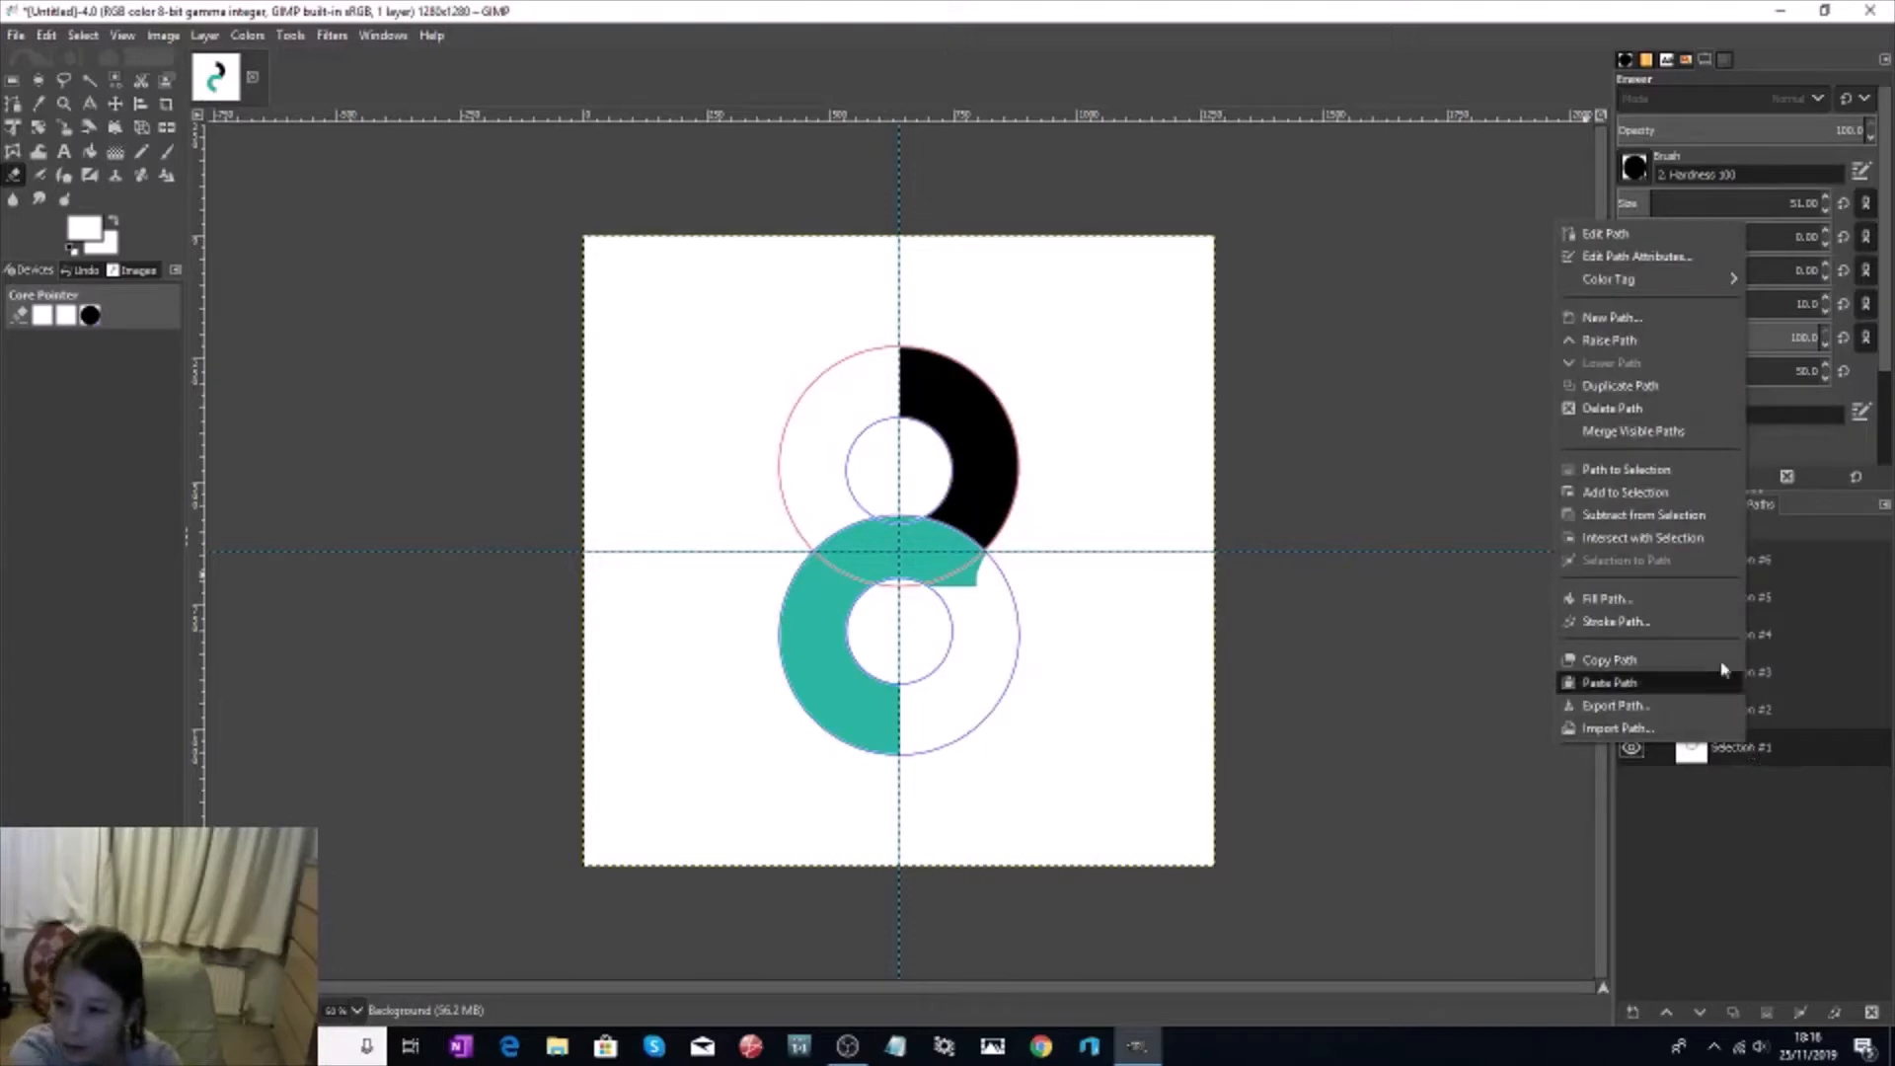
left_click(1660, 470)
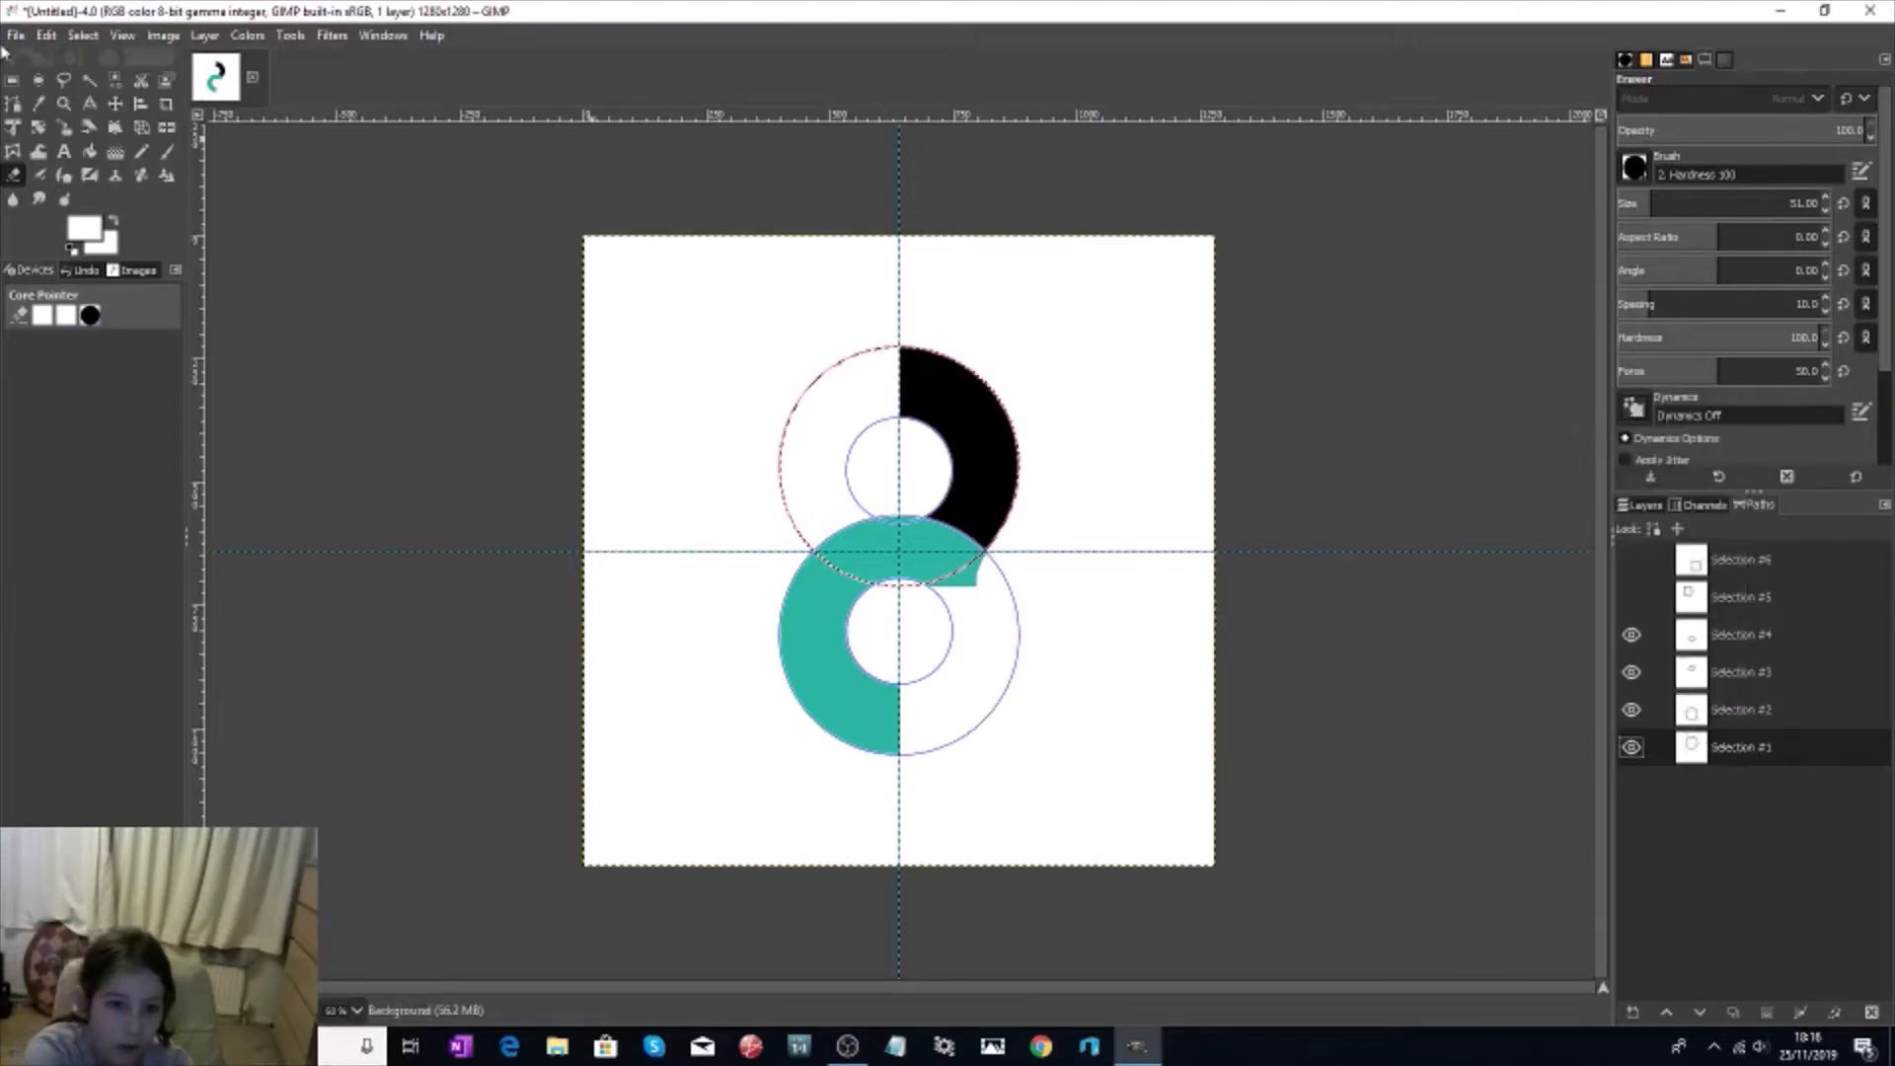
left_click(81, 35)
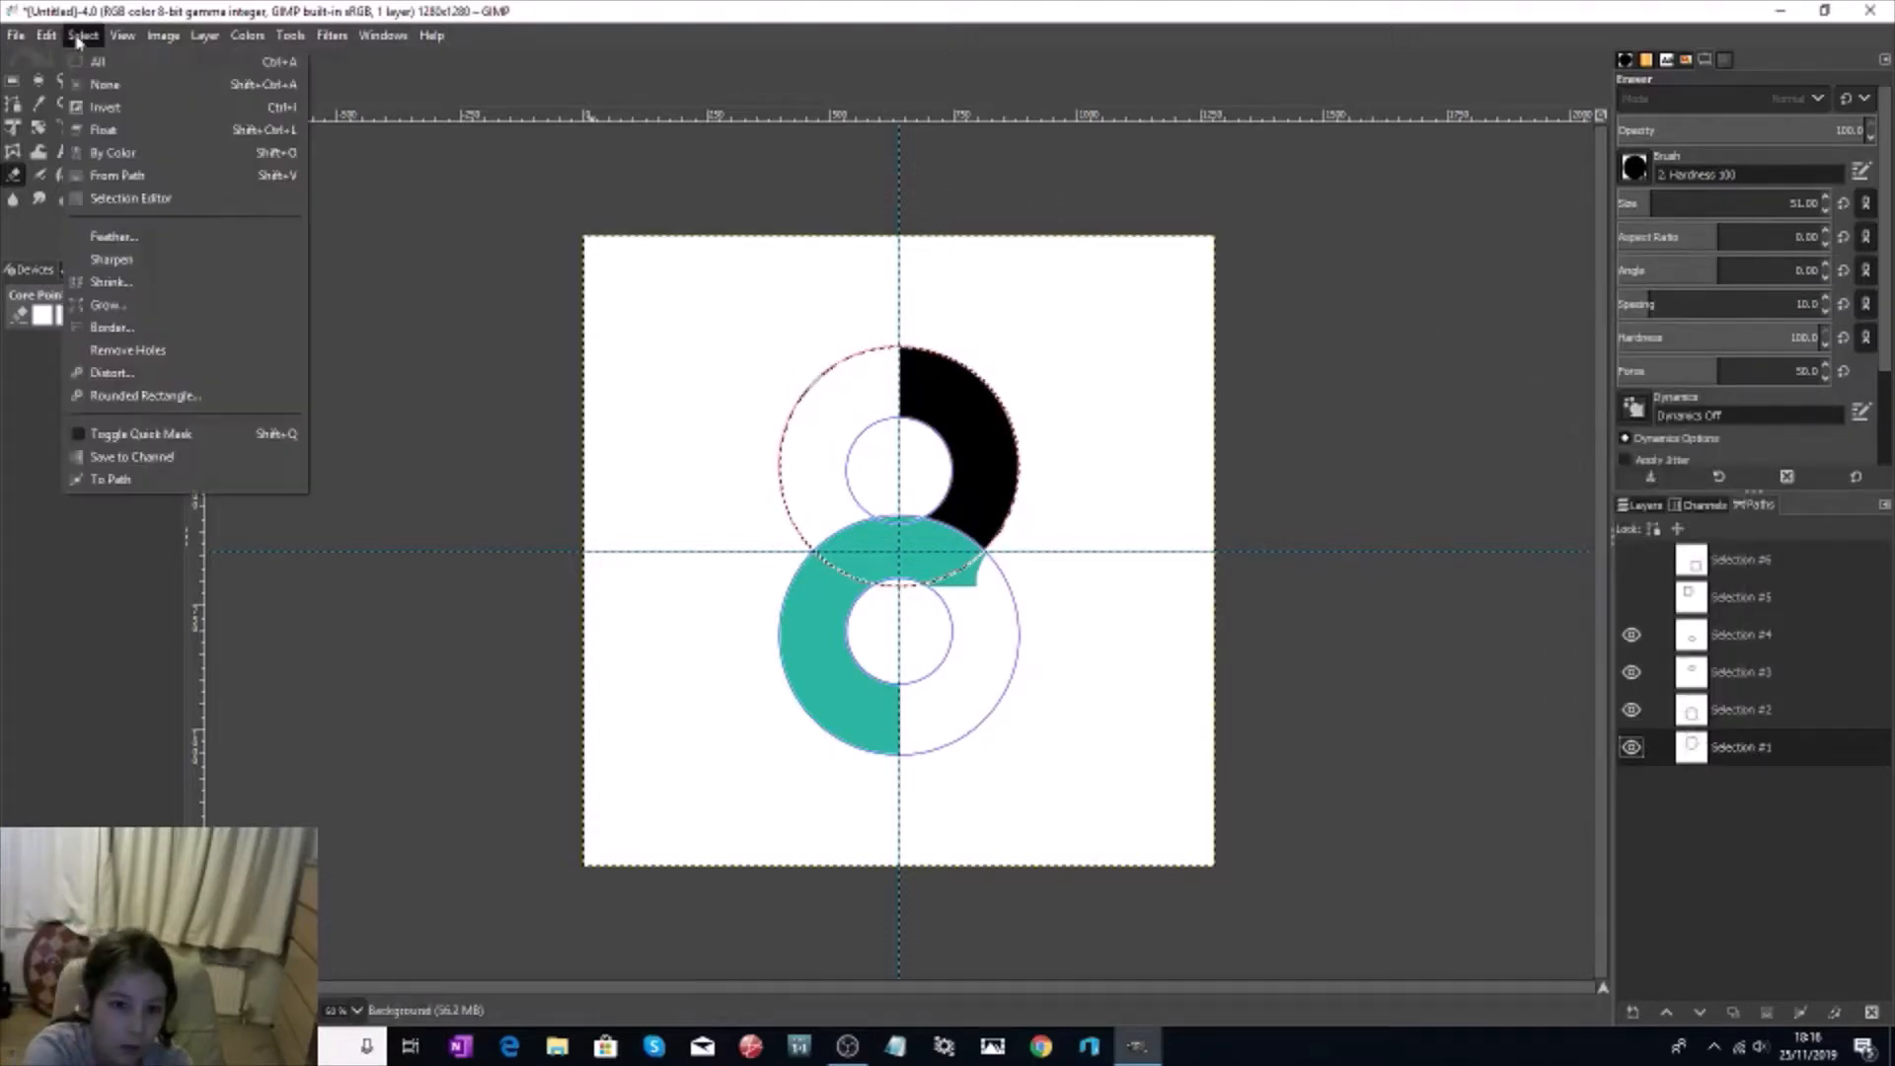
left_click(127, 113)
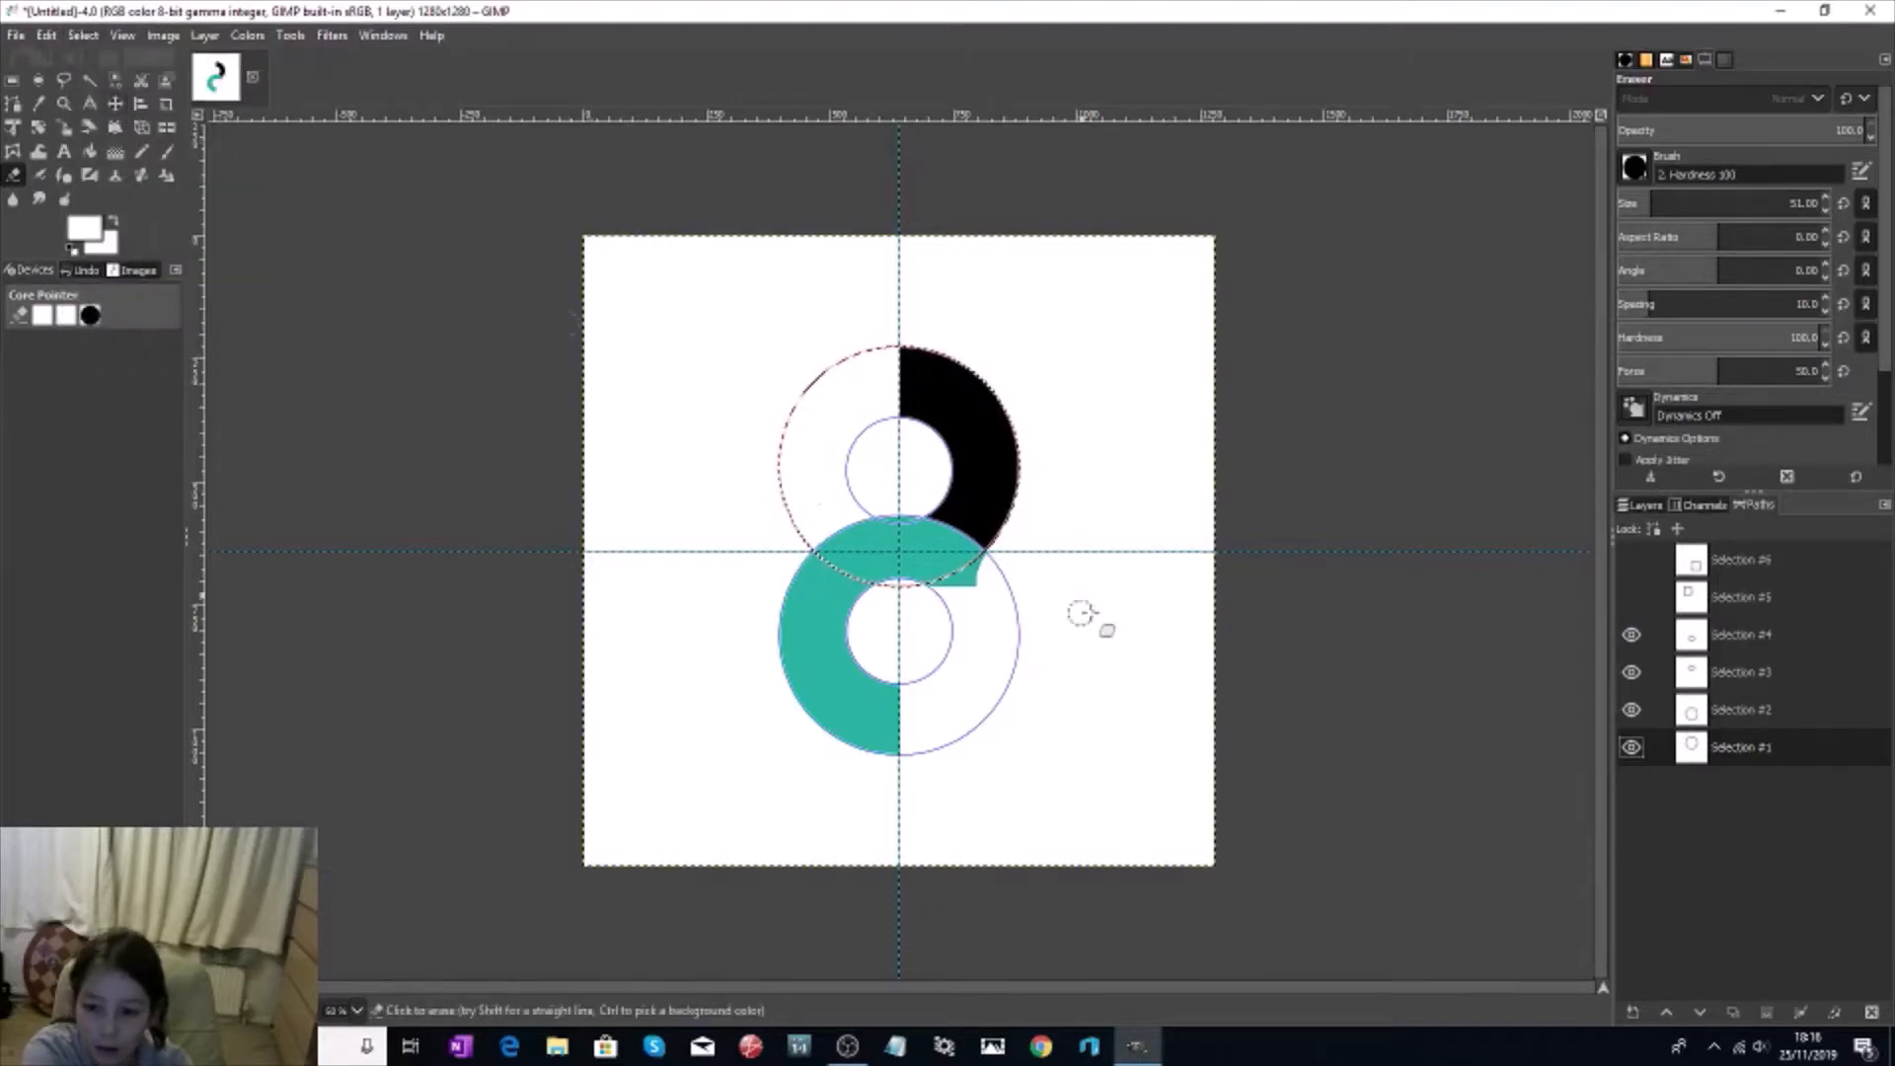
Step: Erase the teal corner protruding outside the upper circle at its lower right, and flatten the image
left_click_drag(987, 563, 955, 586)
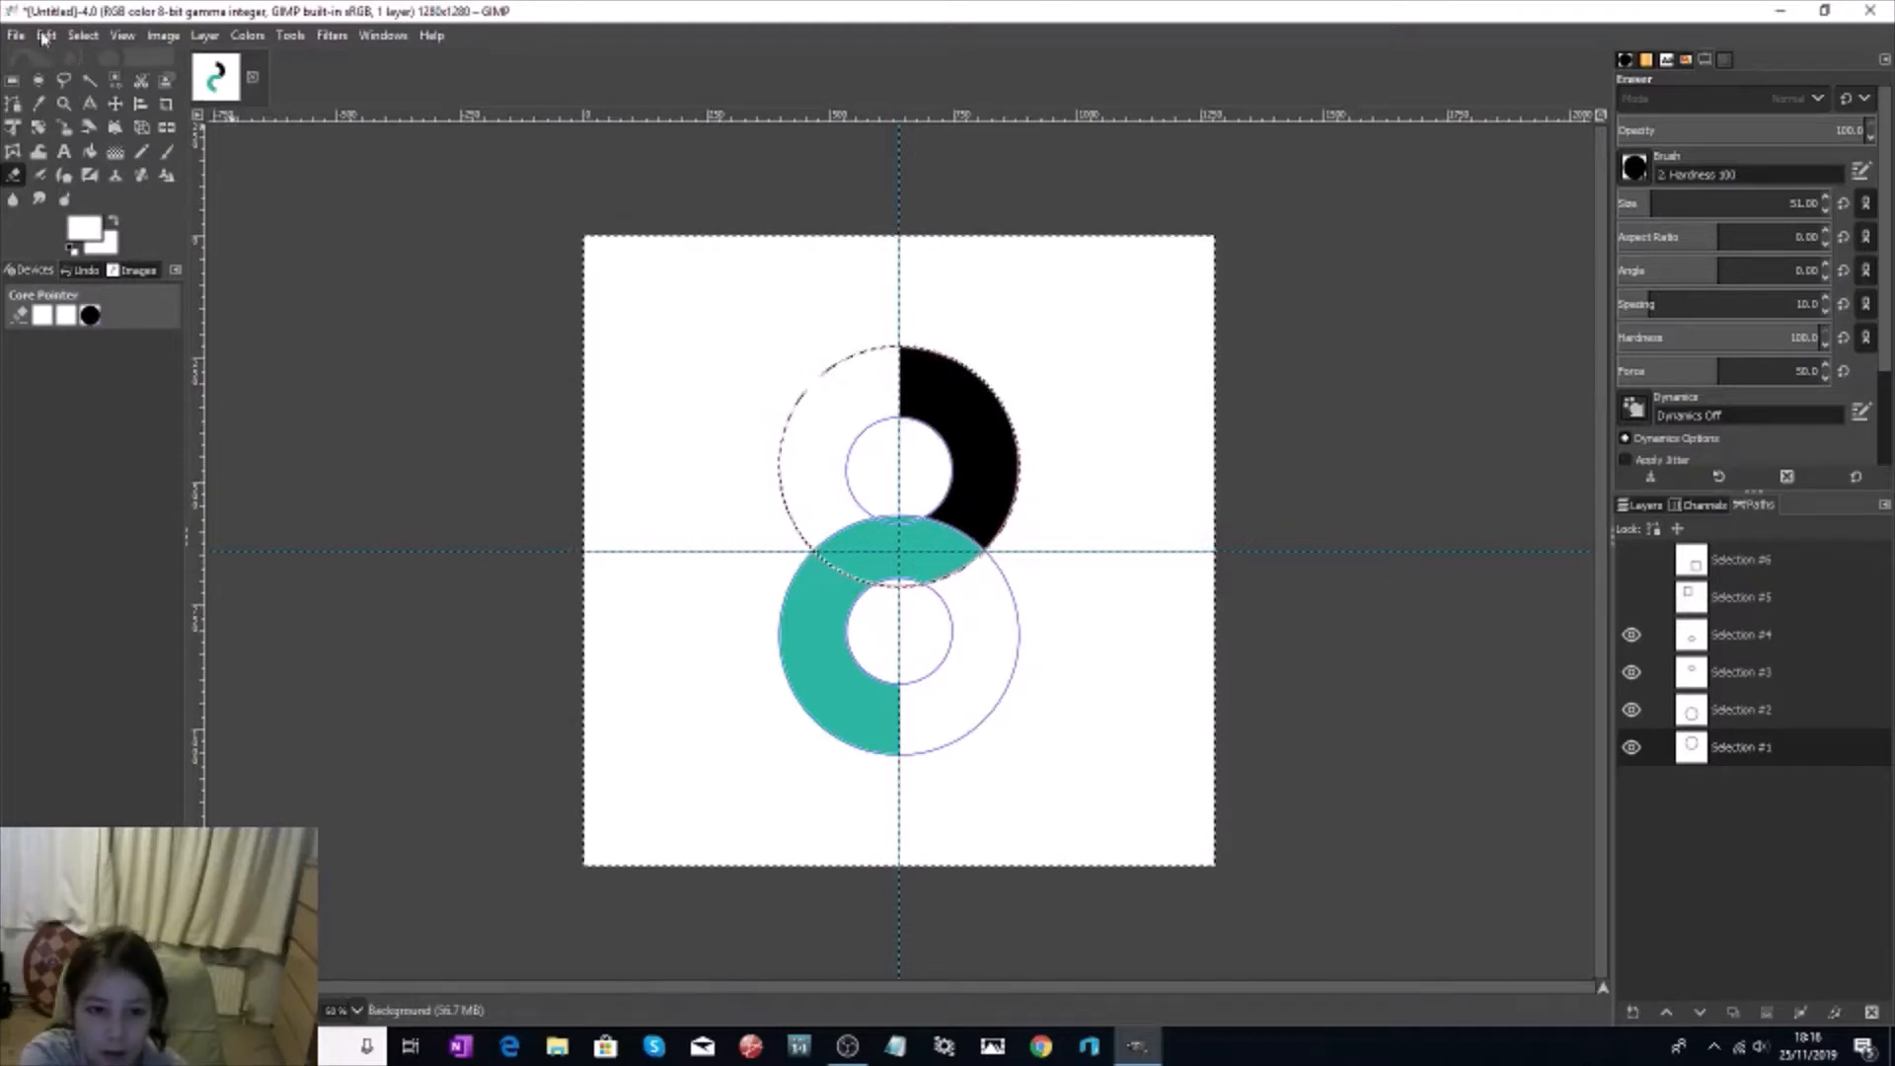
left_click(164, 36)
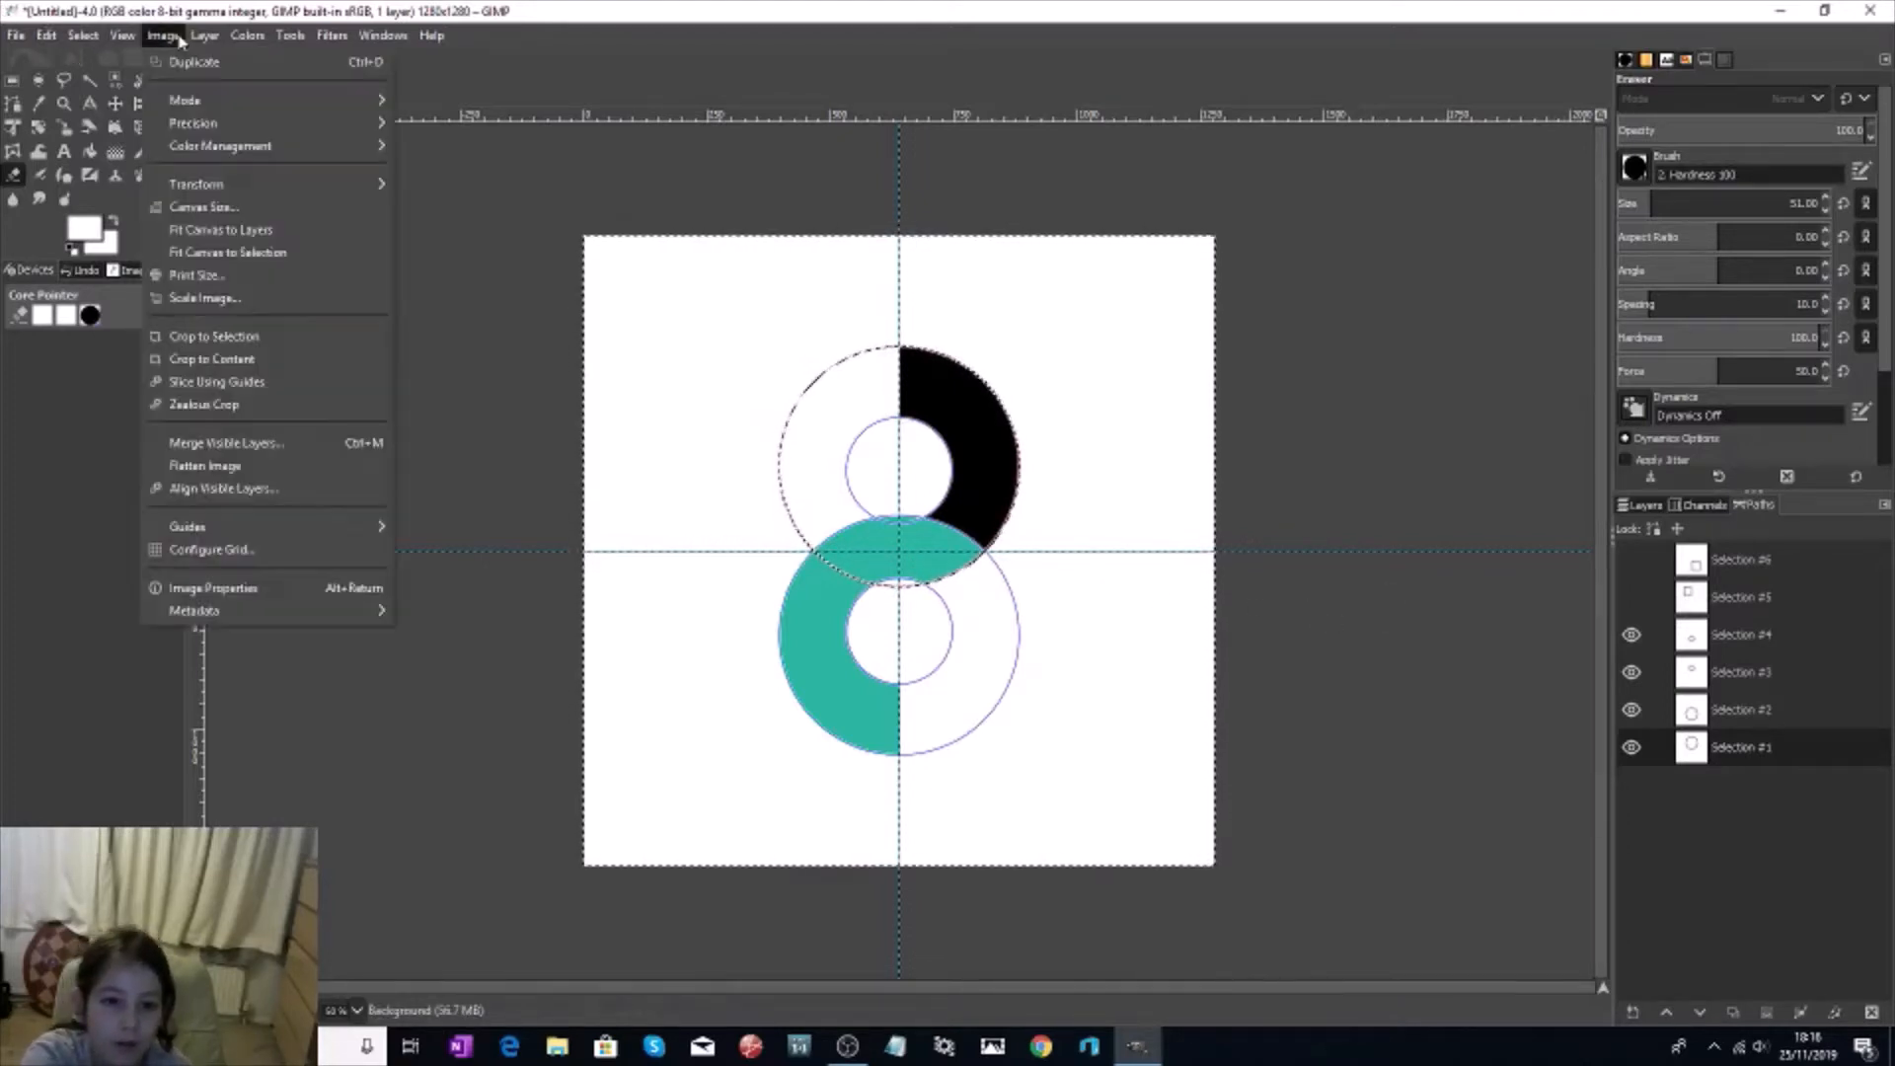
left_click(197, 466)
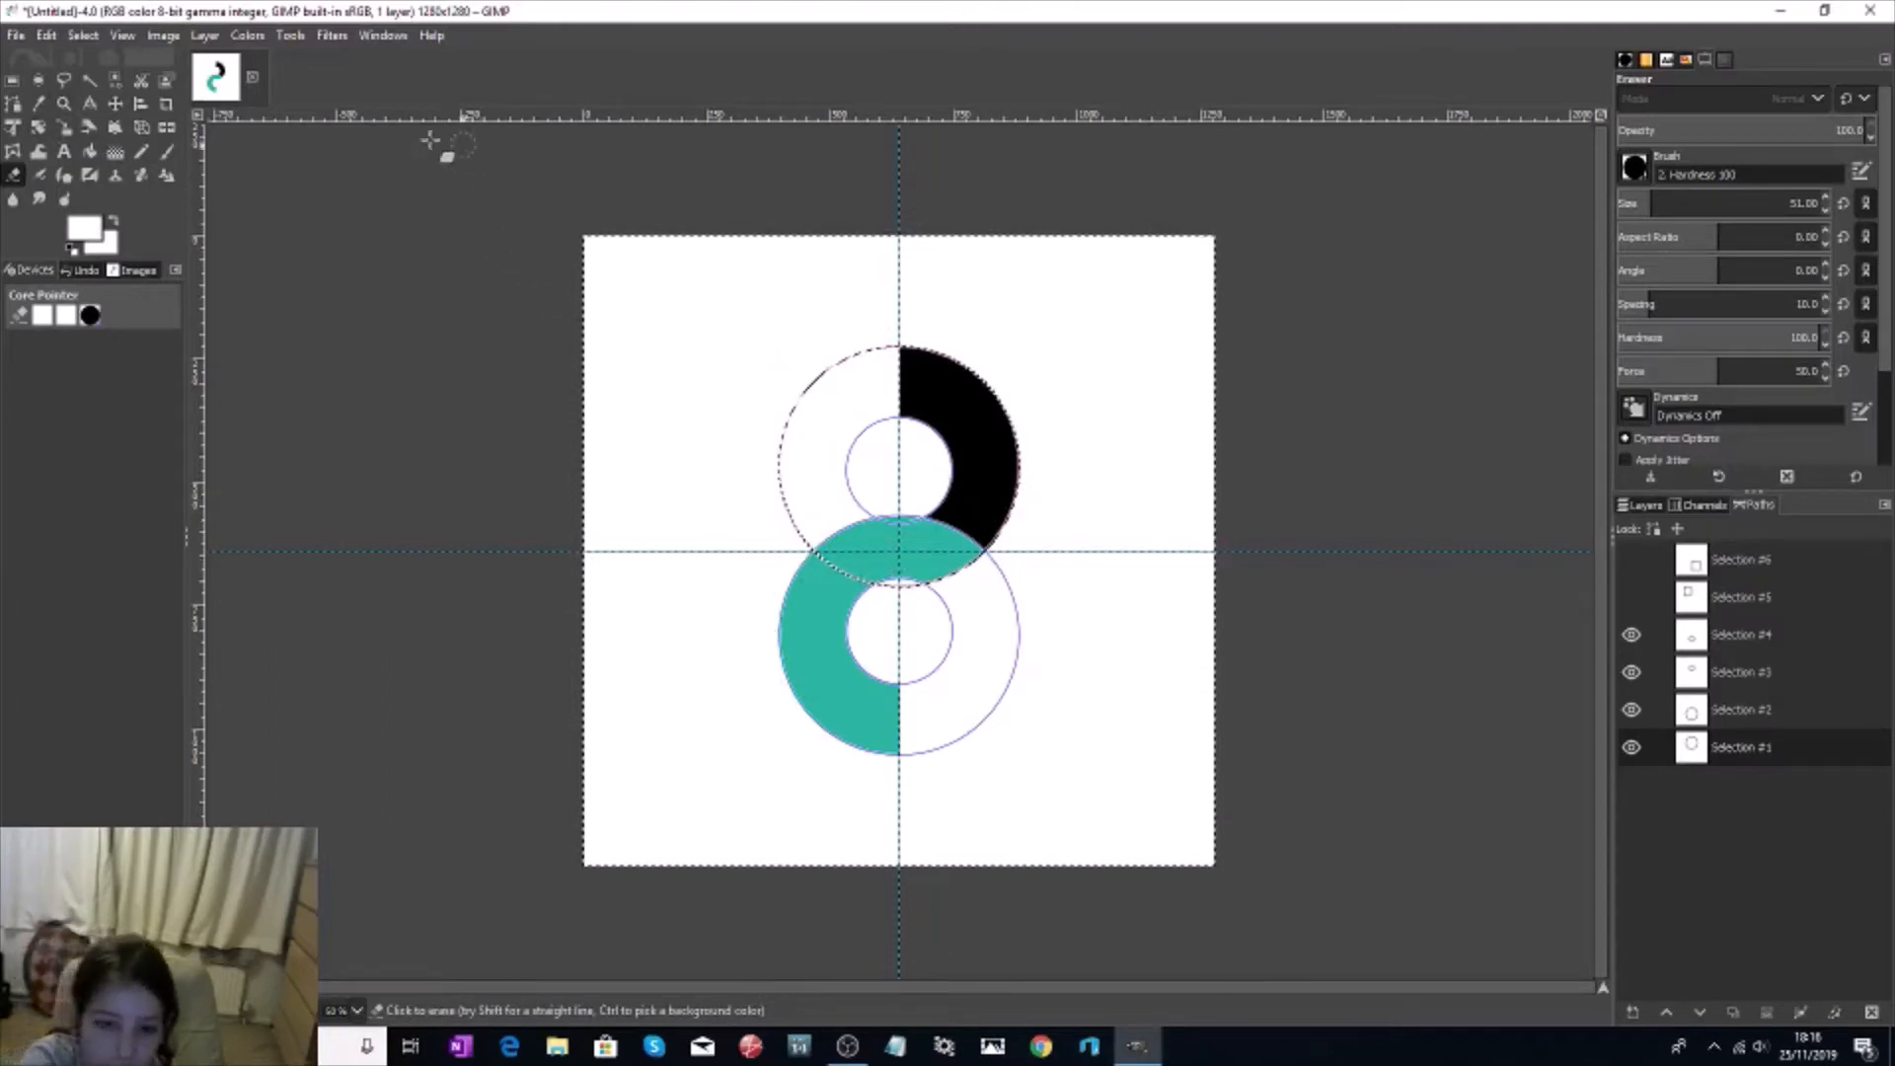
Step: Select the whole teal half ring by its colour
left_click(83, 34)
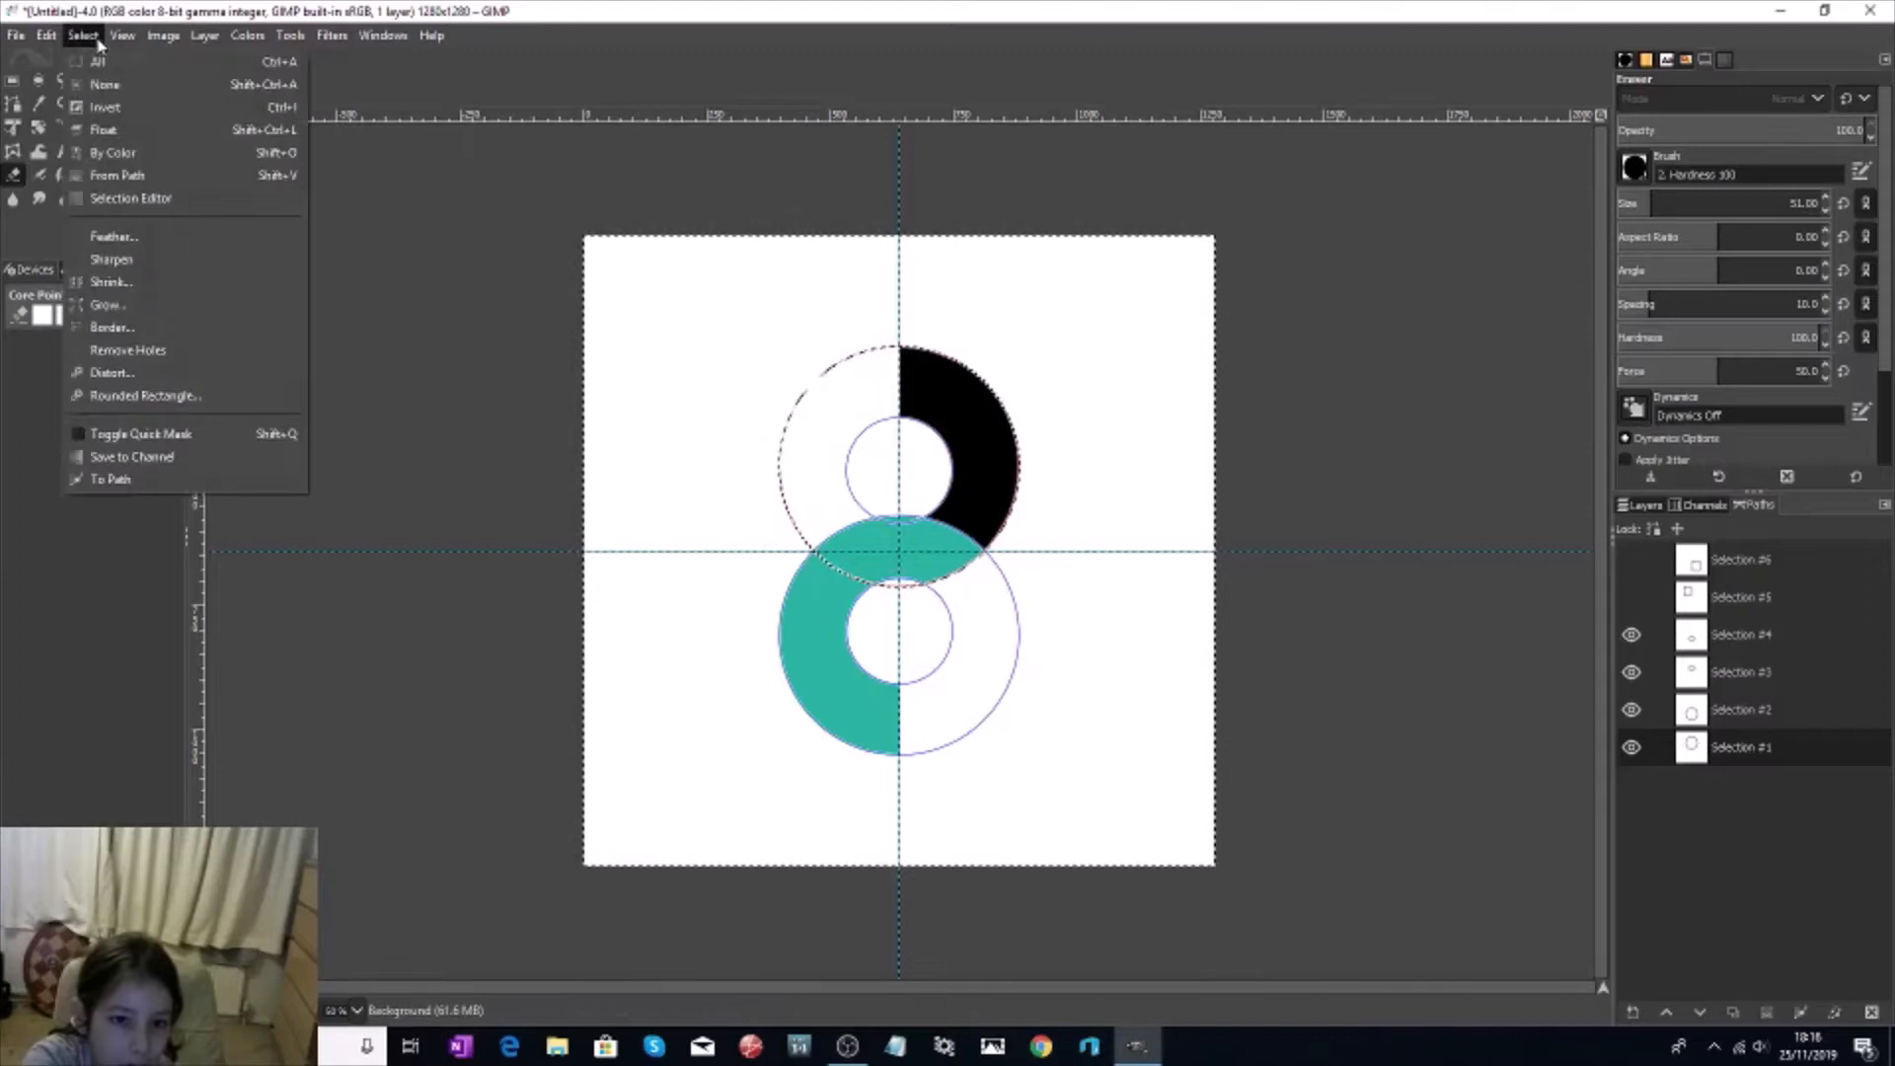
left_click(148, 152)
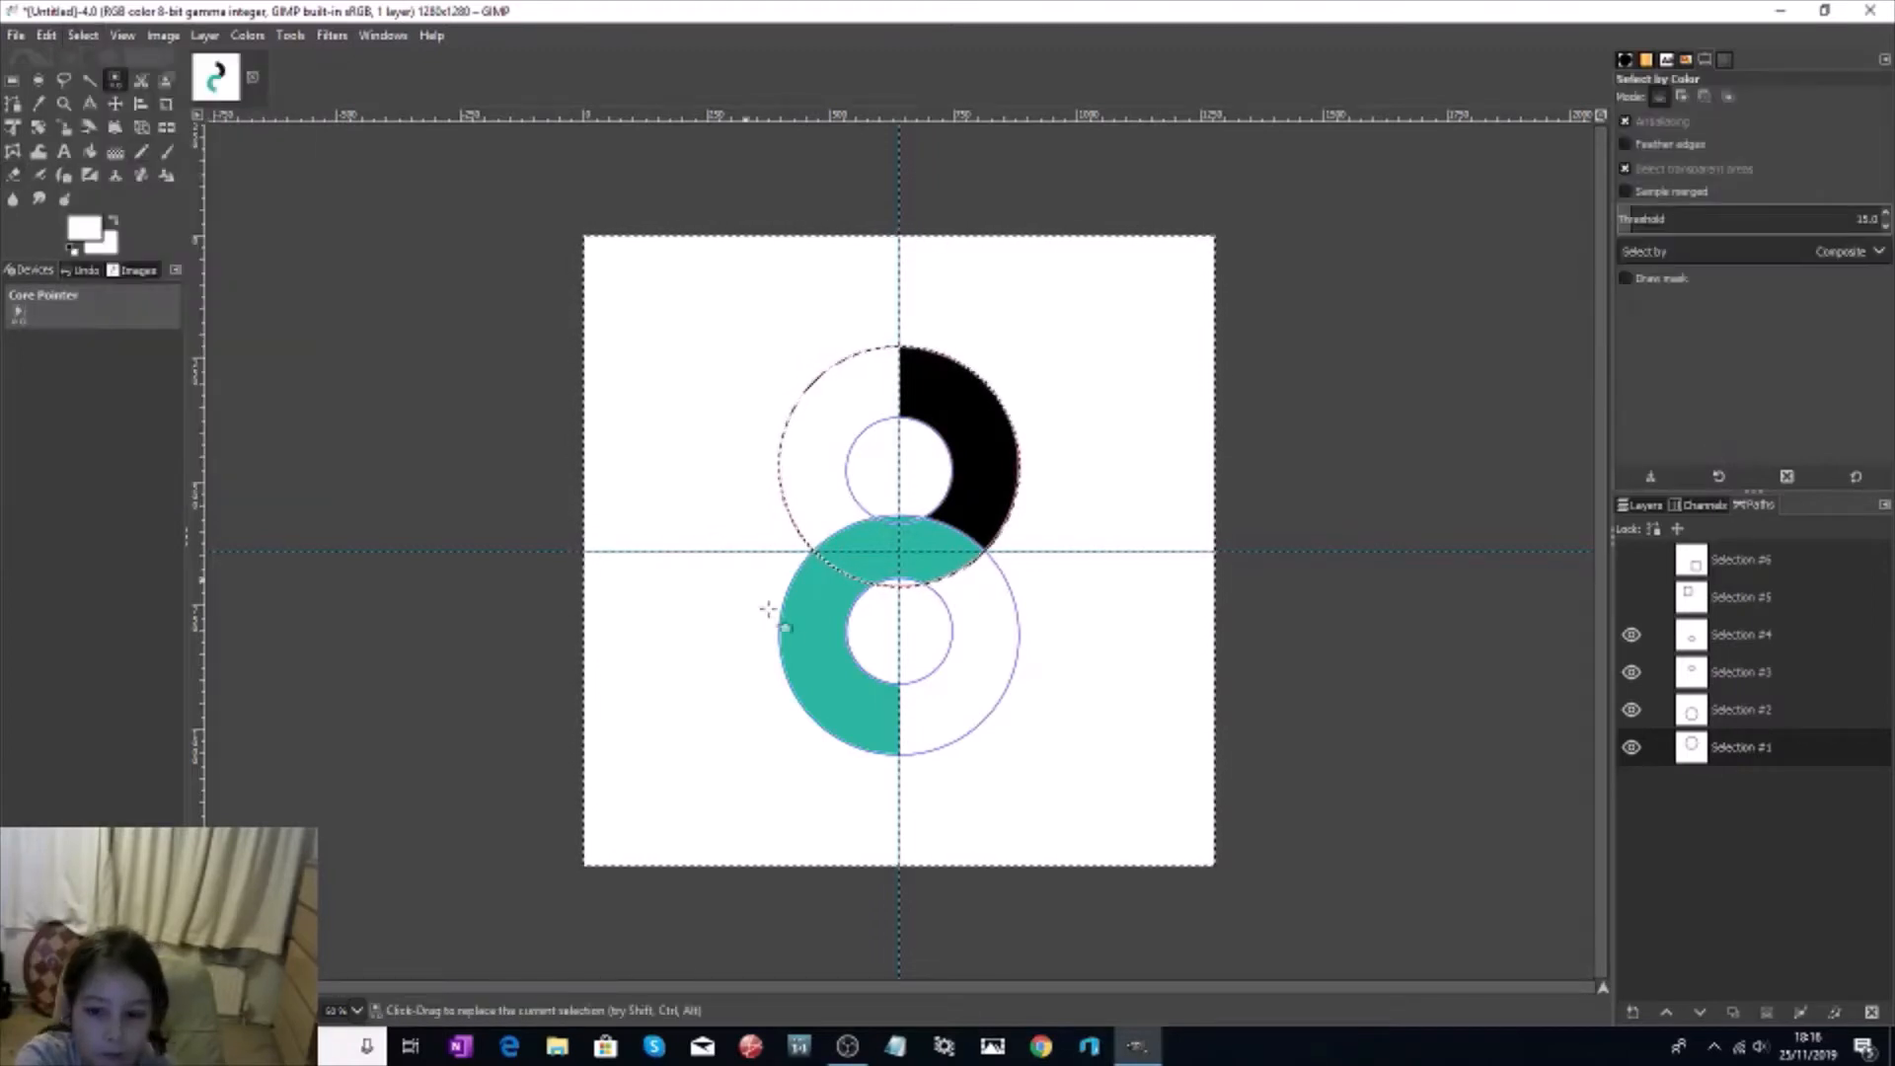
left_click_drag(774, 614, 803, 642)
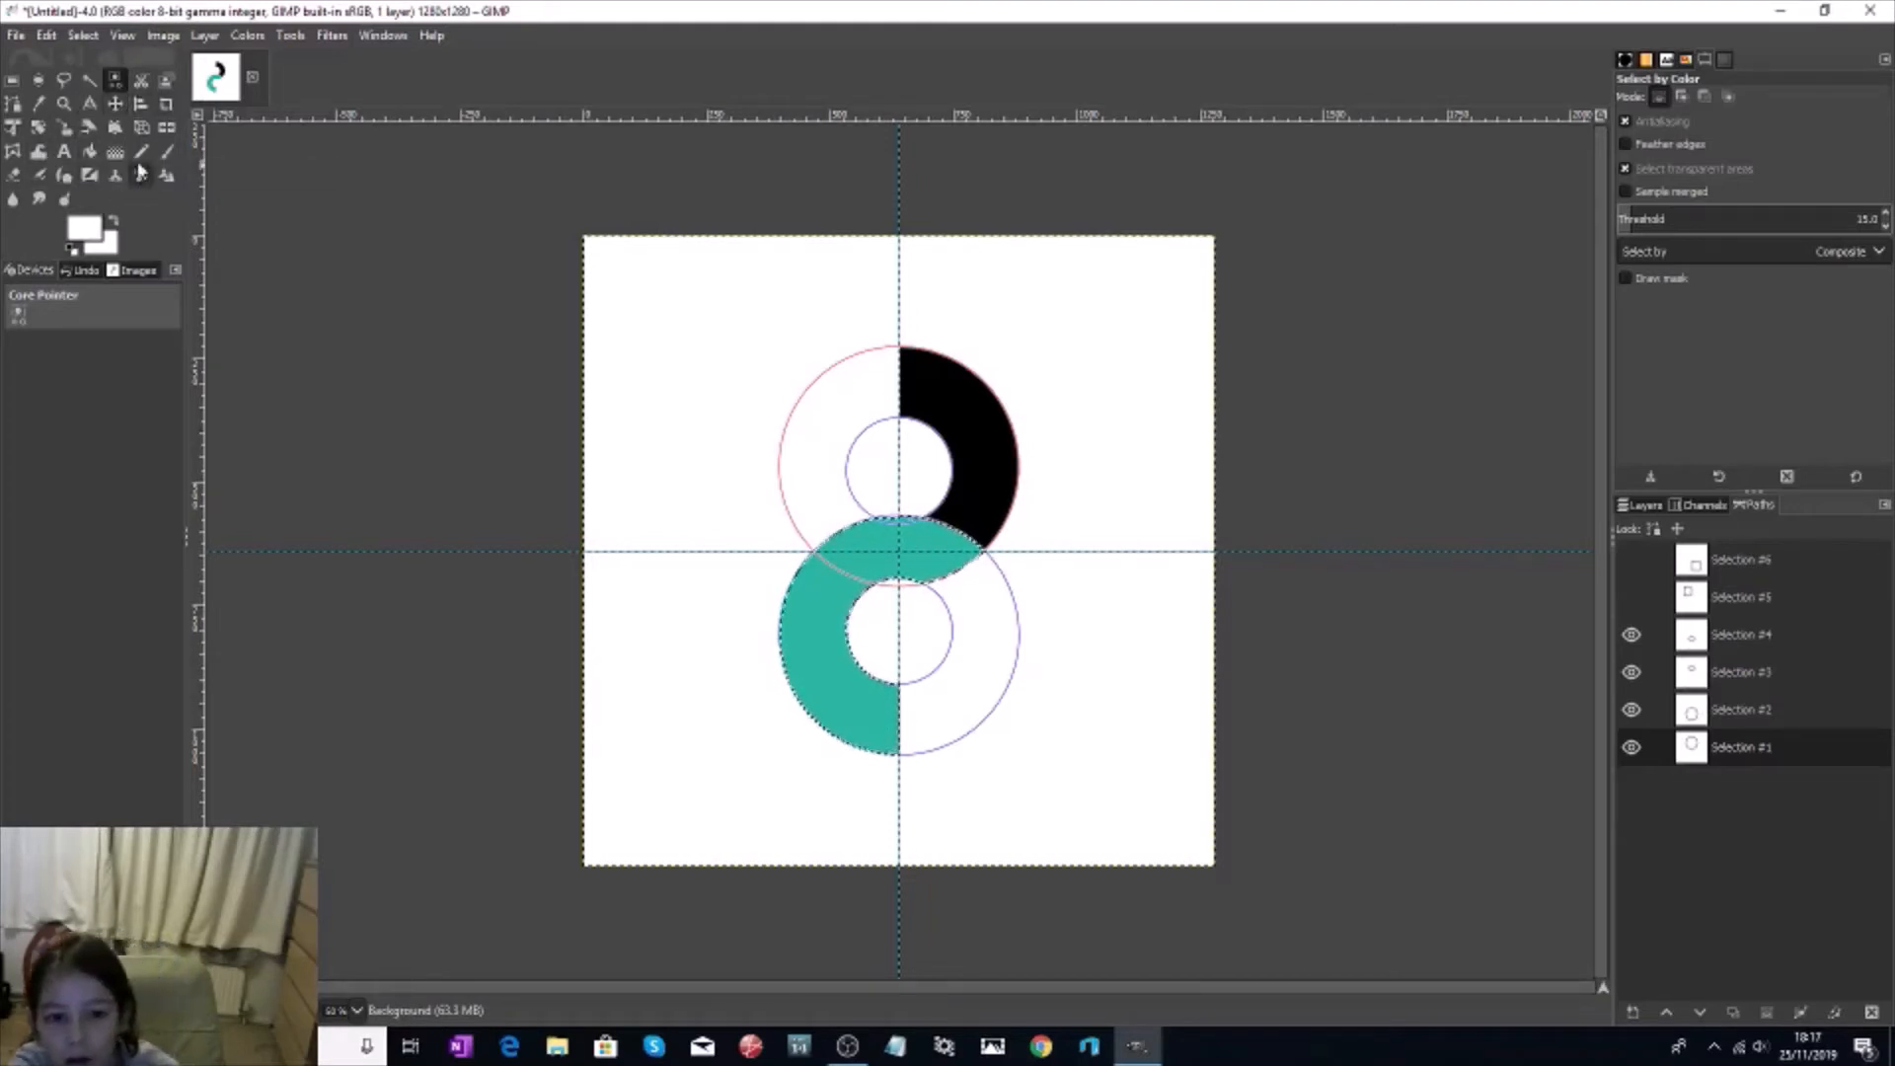
left_click(86, 39)
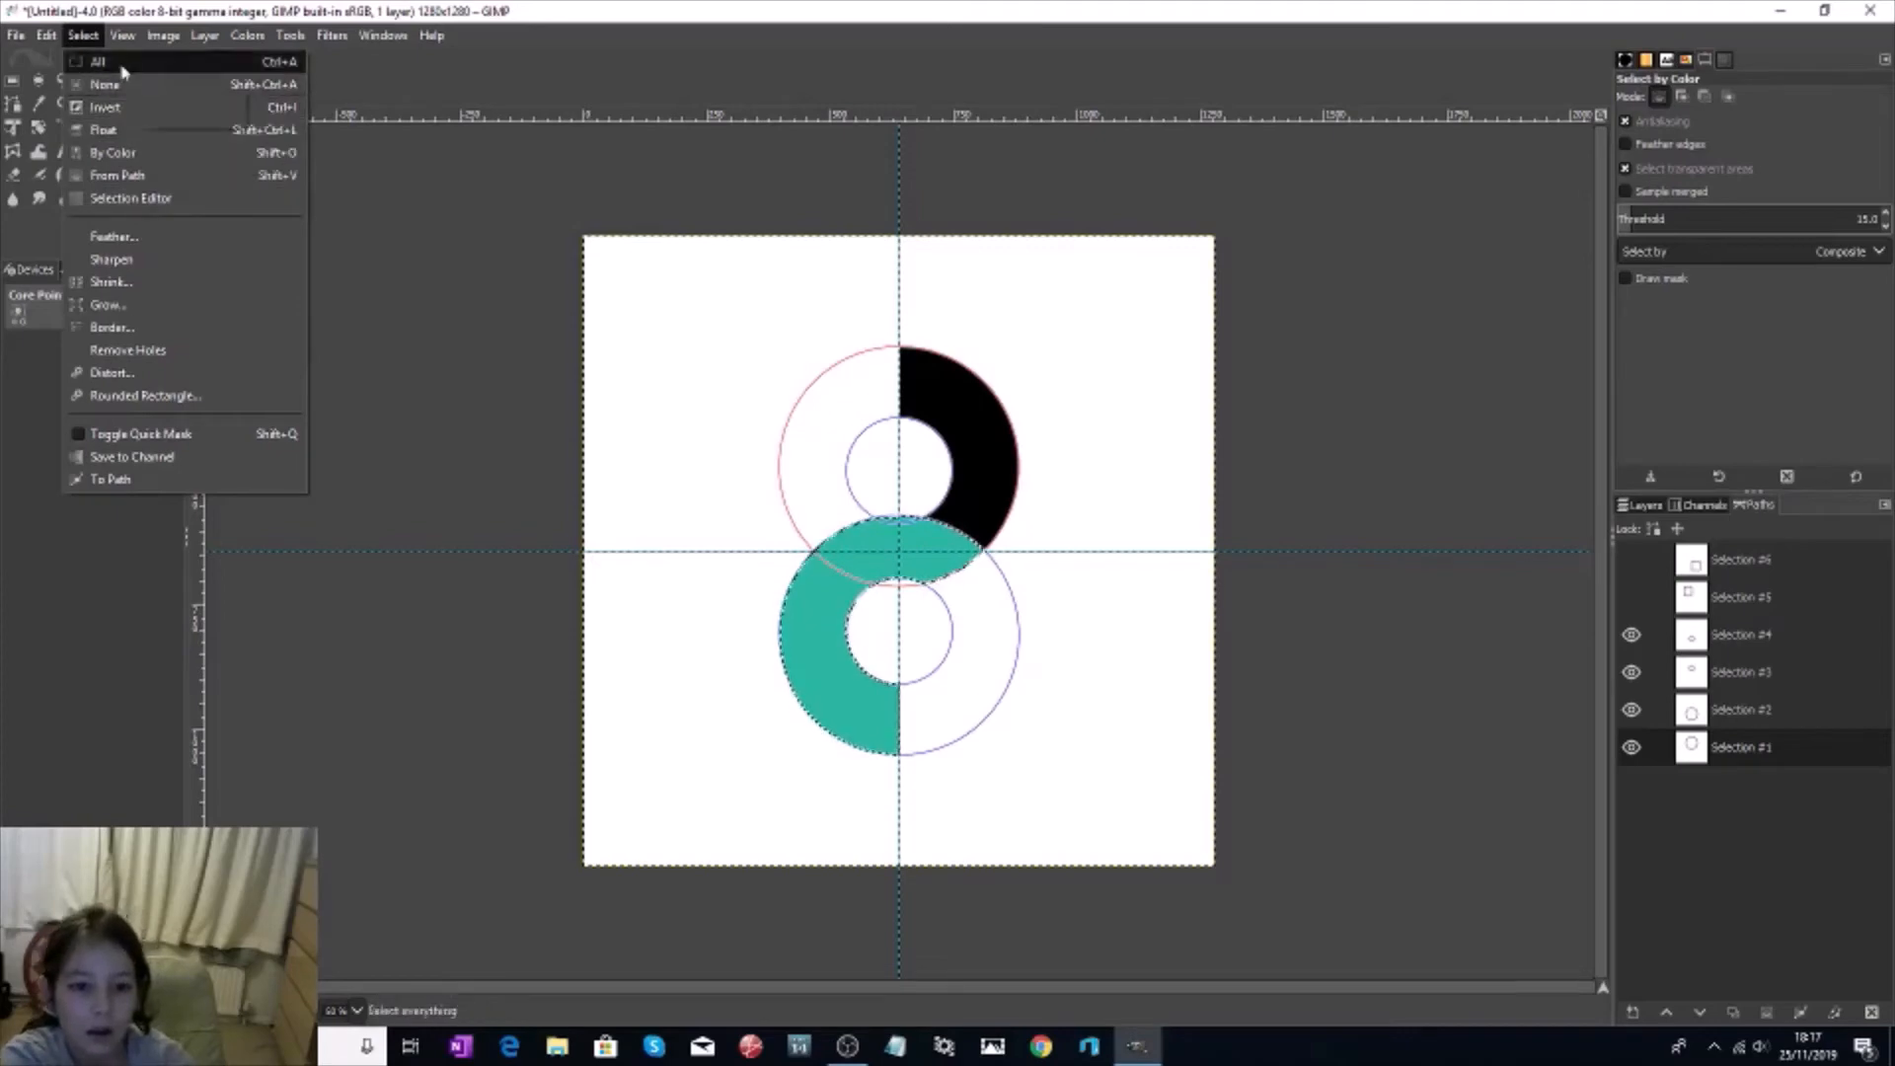
left_click(7, 398)
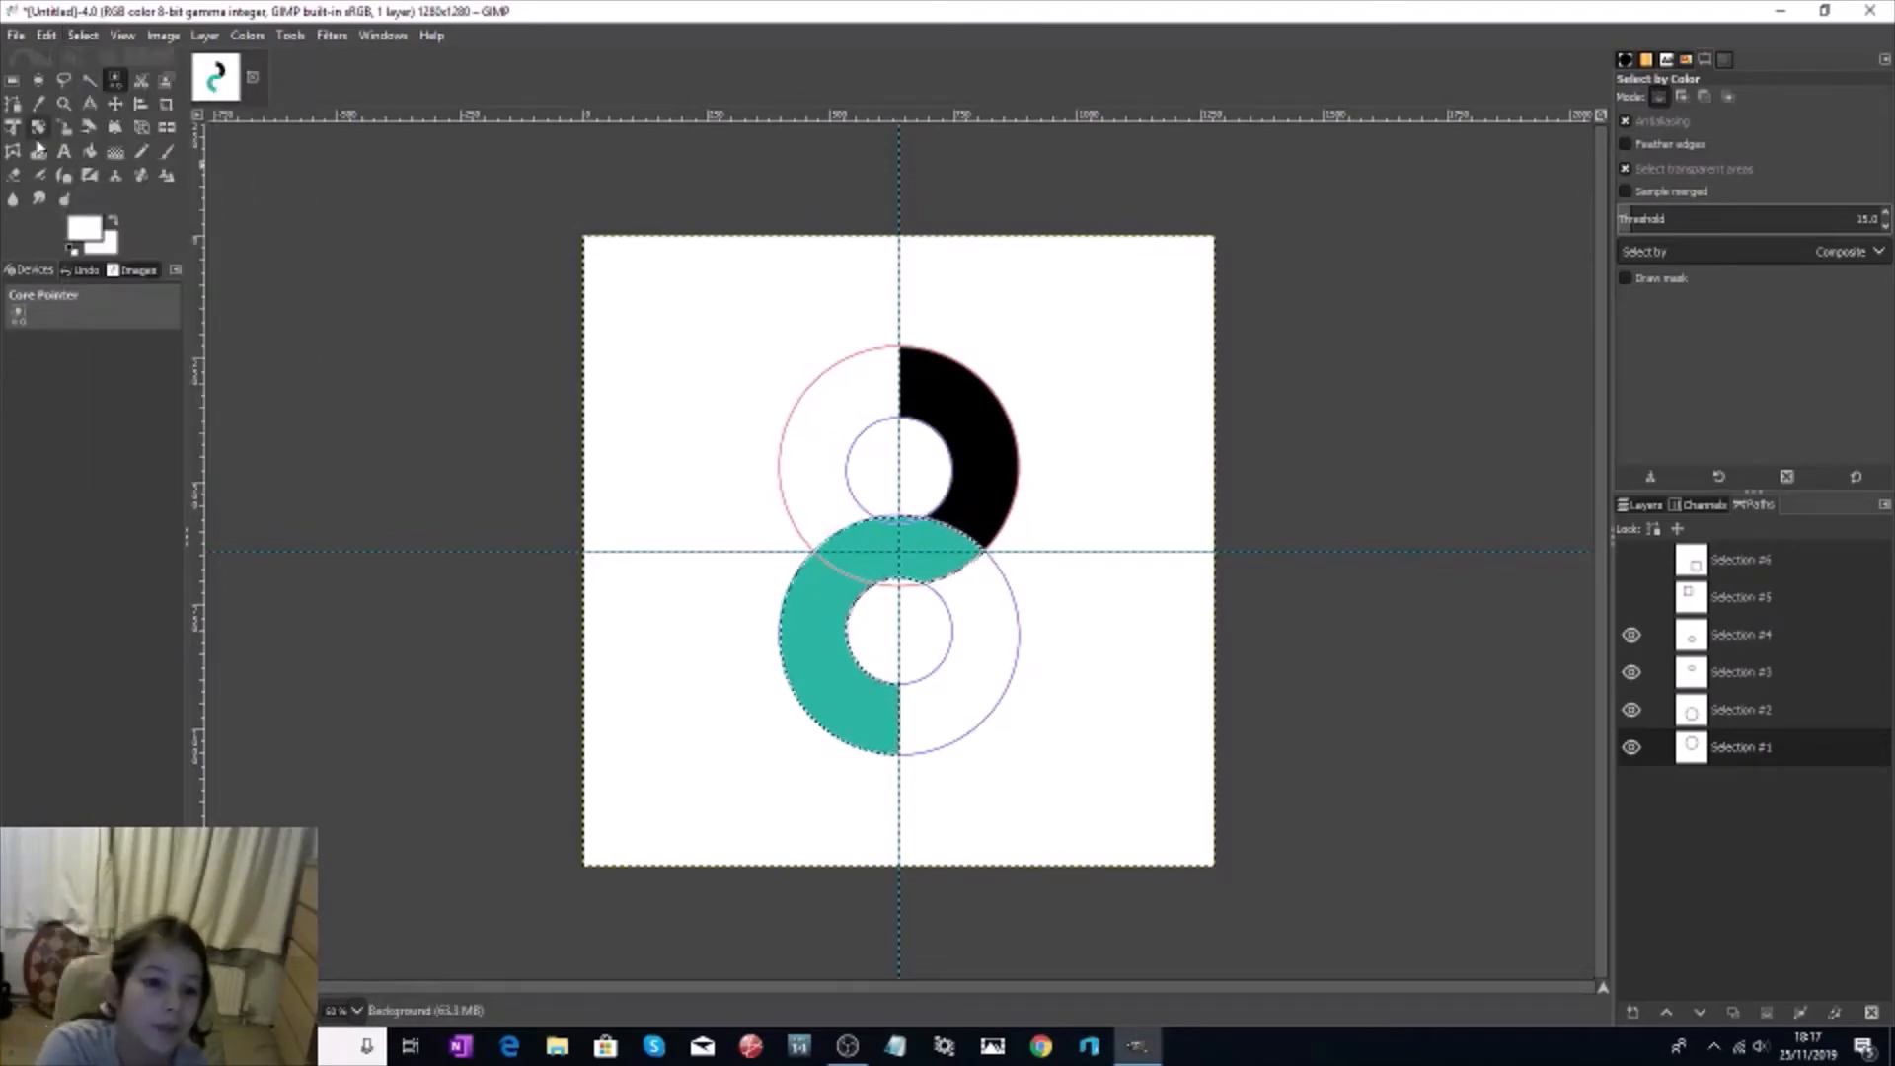
left_click(45, 36)
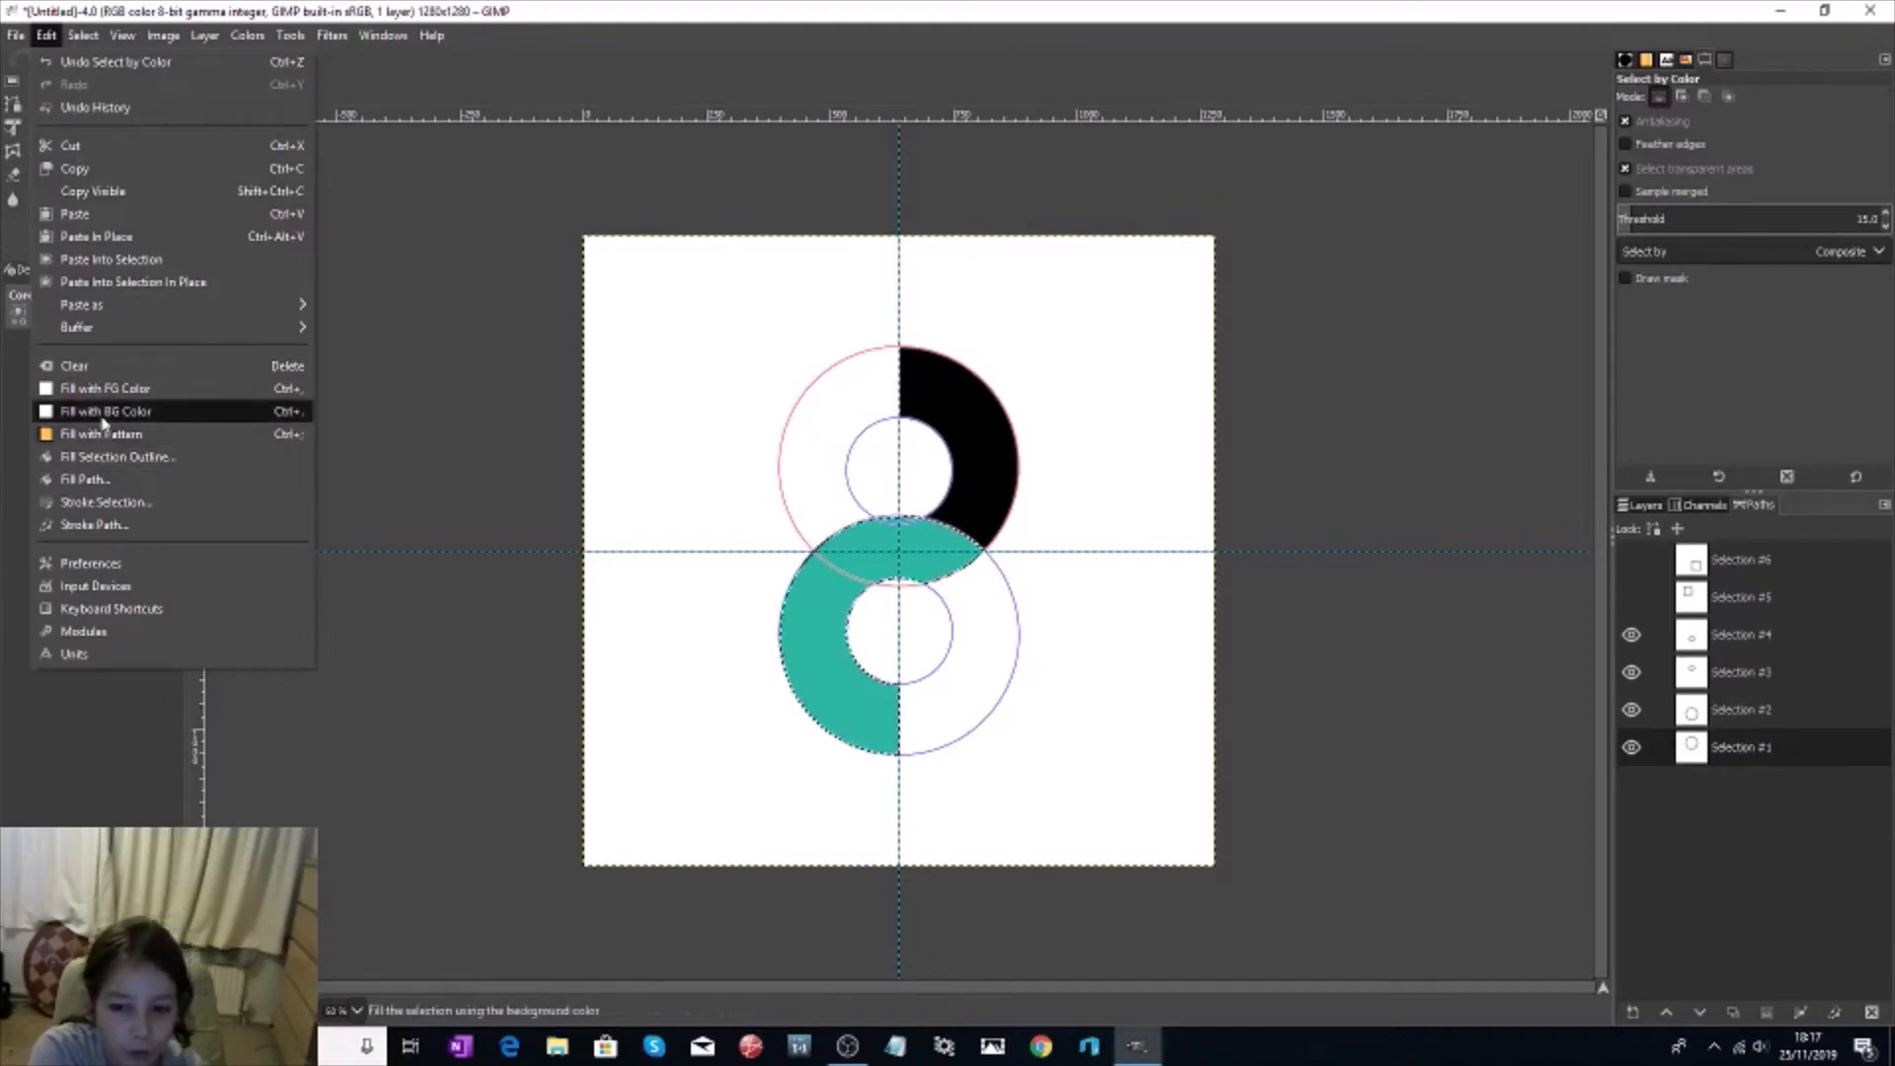
left_click(108, 764)
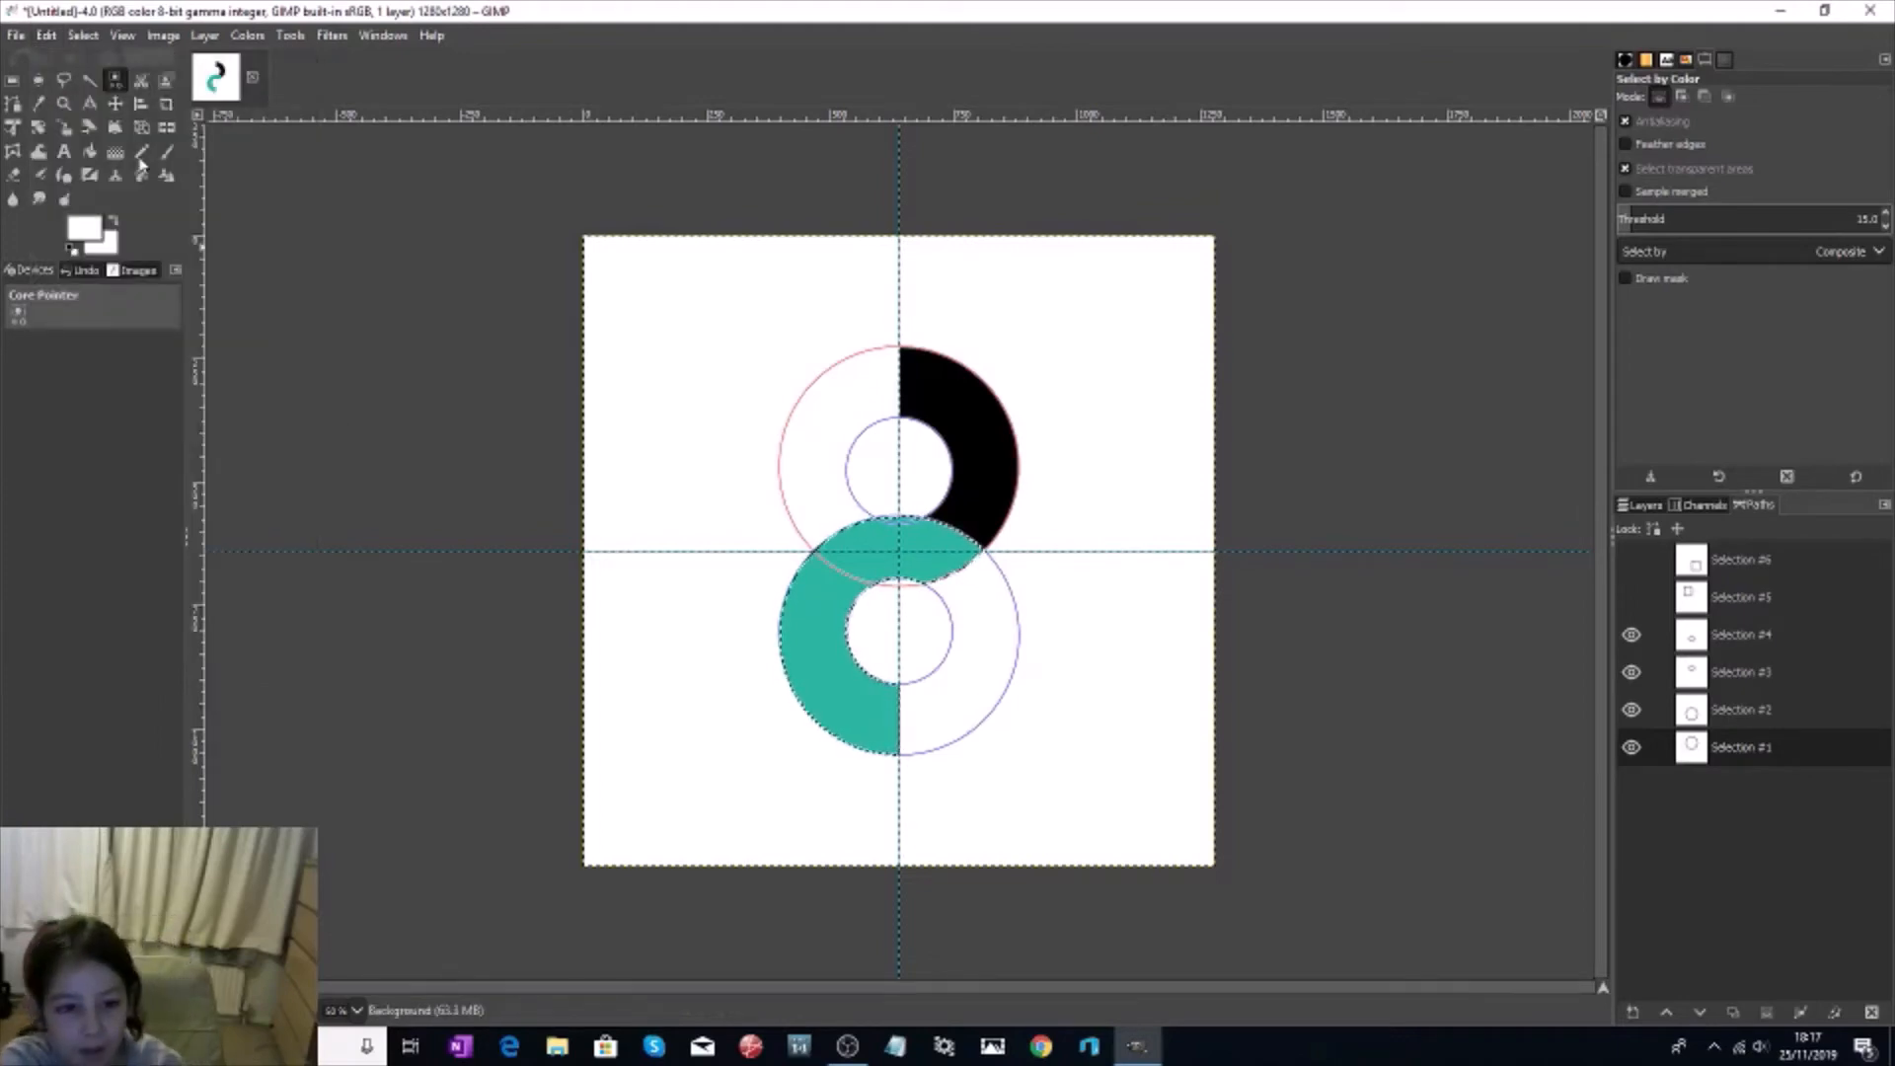
Step: Set the foreground colour to black (000000) and fill the selected teal shape with it
left_click(76, 233)
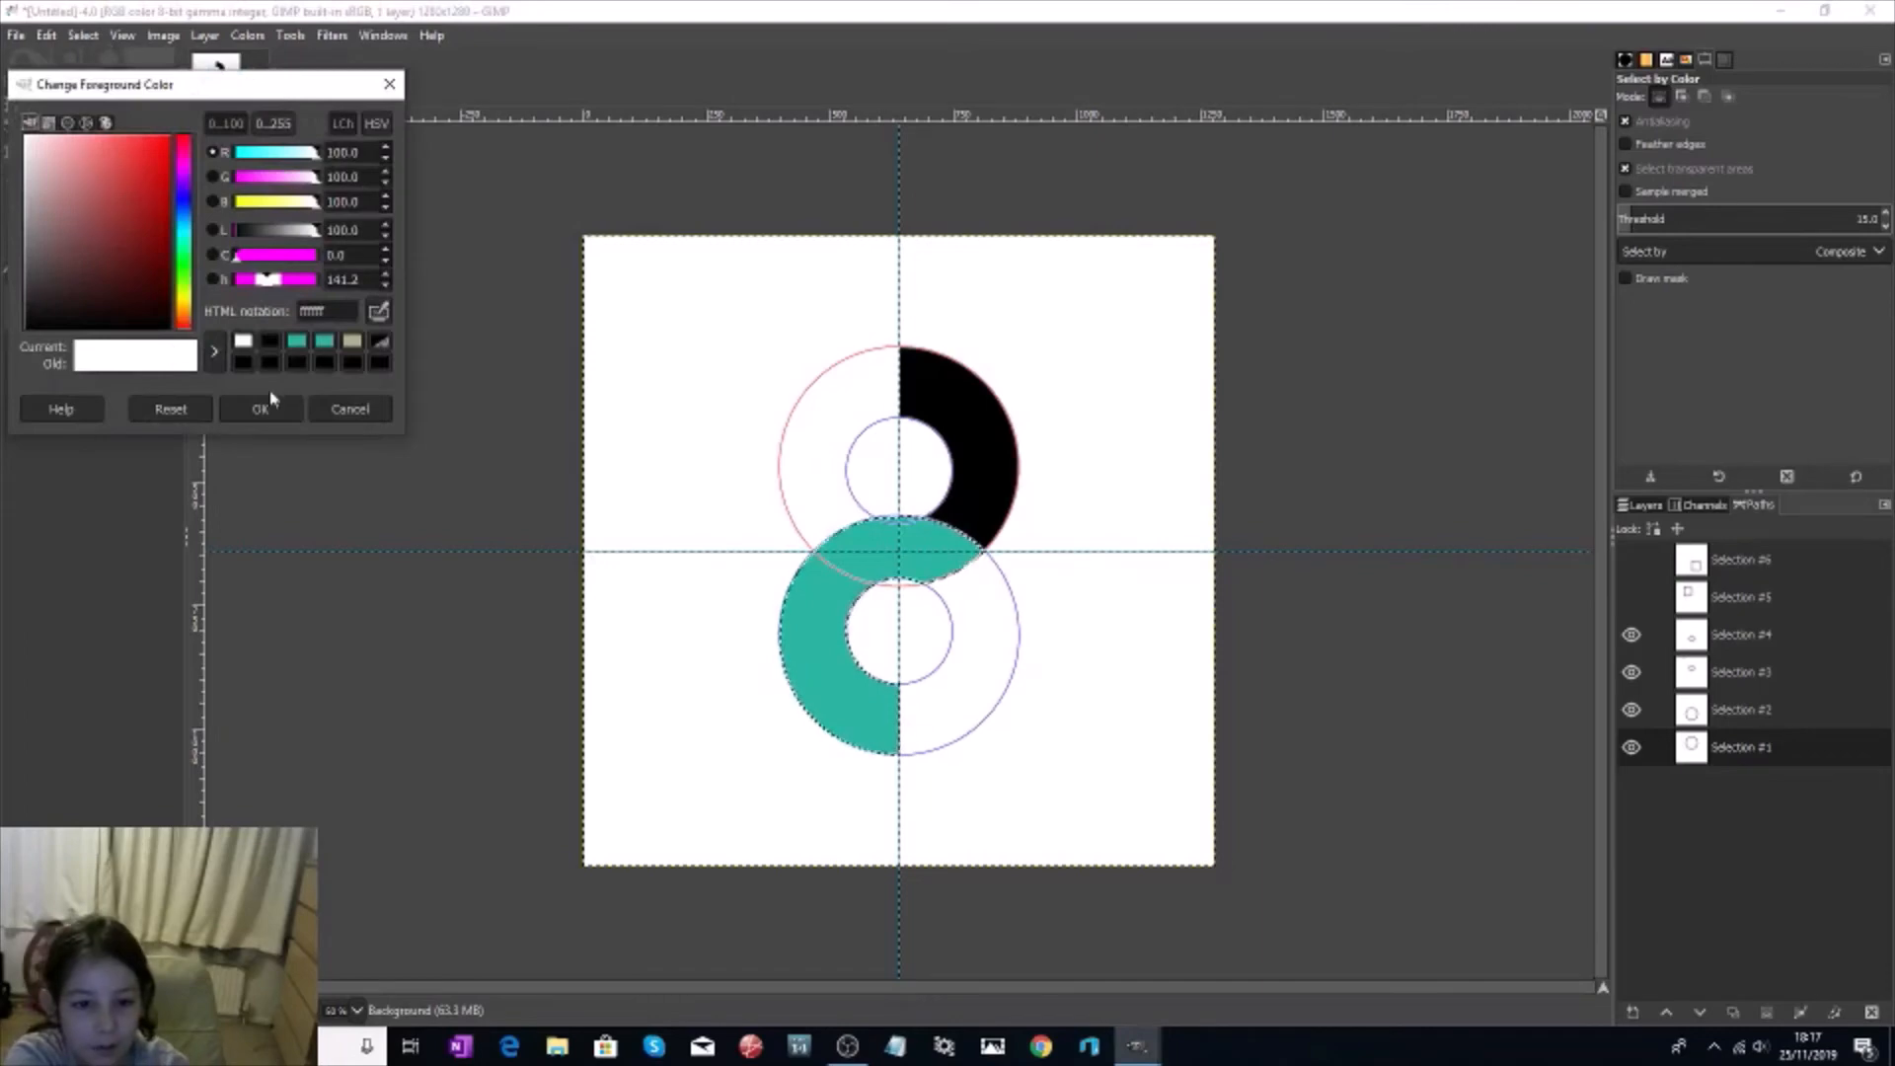
left_click(268, 363)
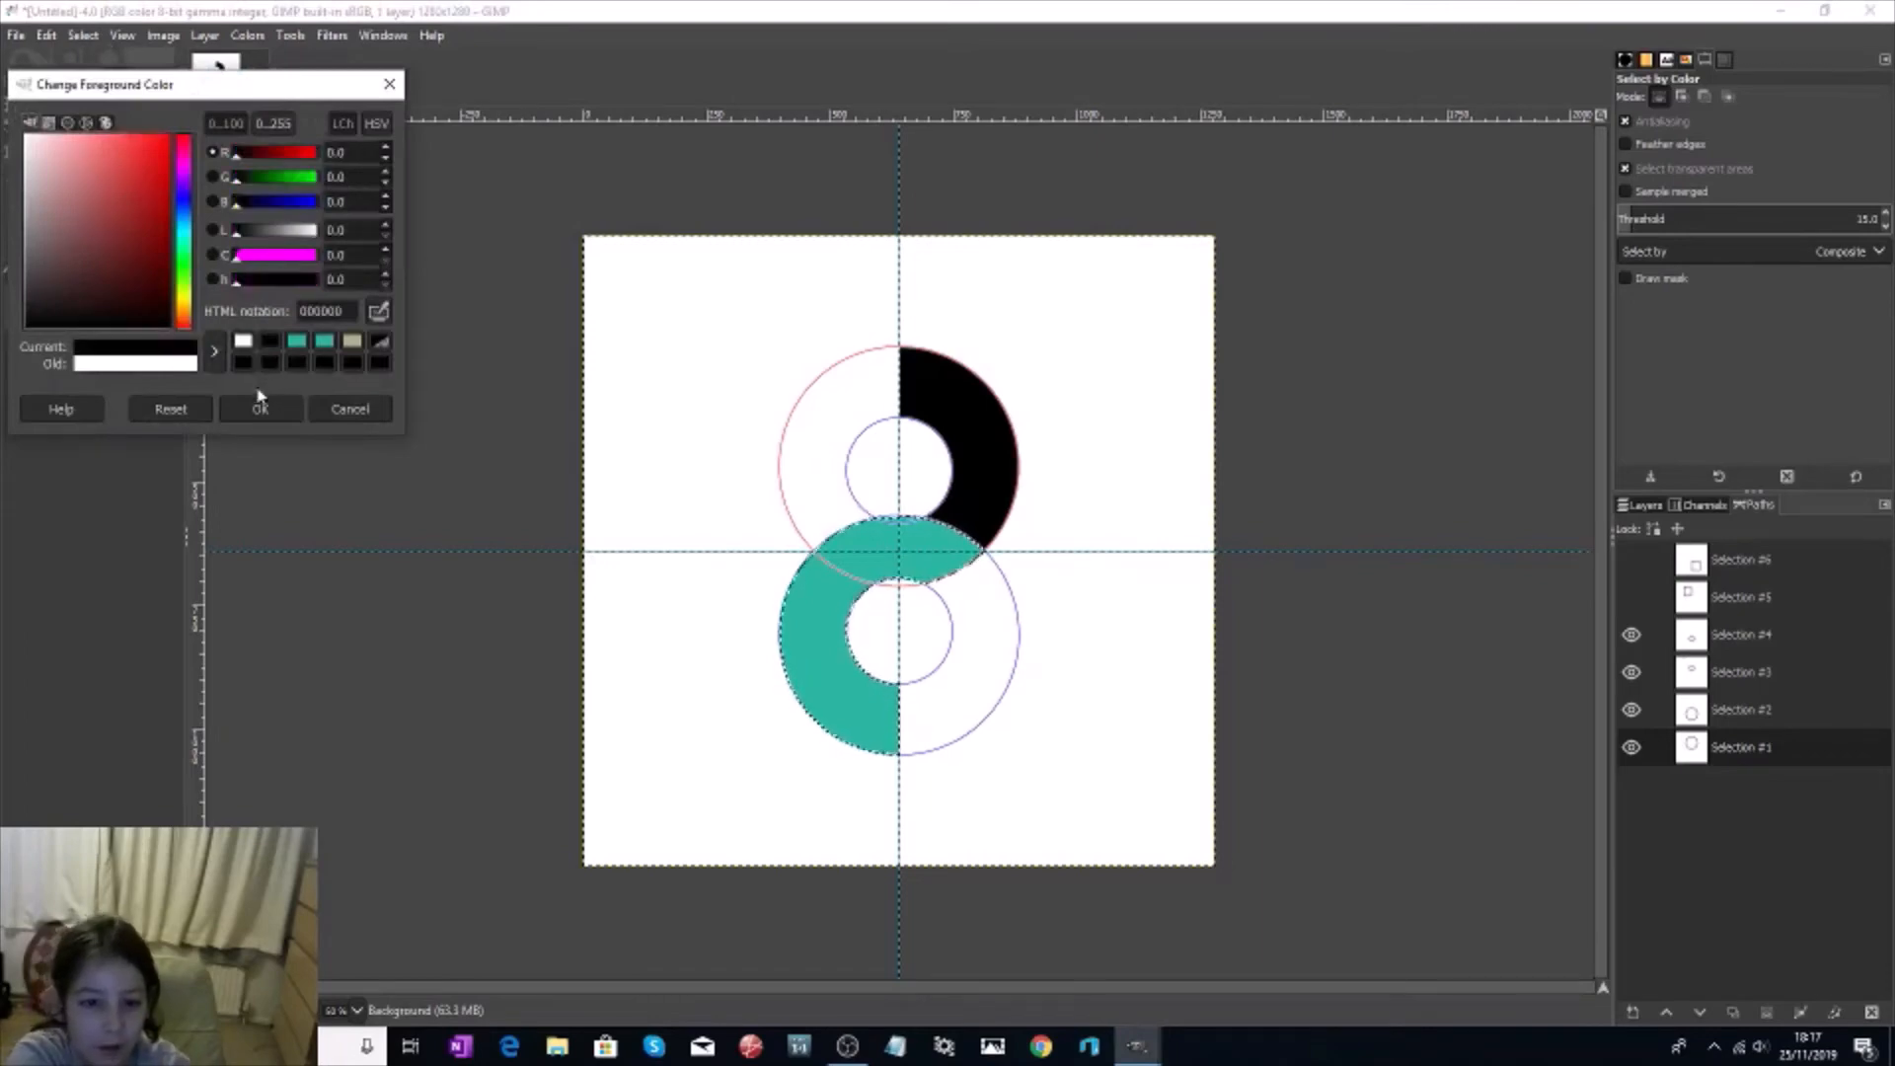
left_click(255, 413)
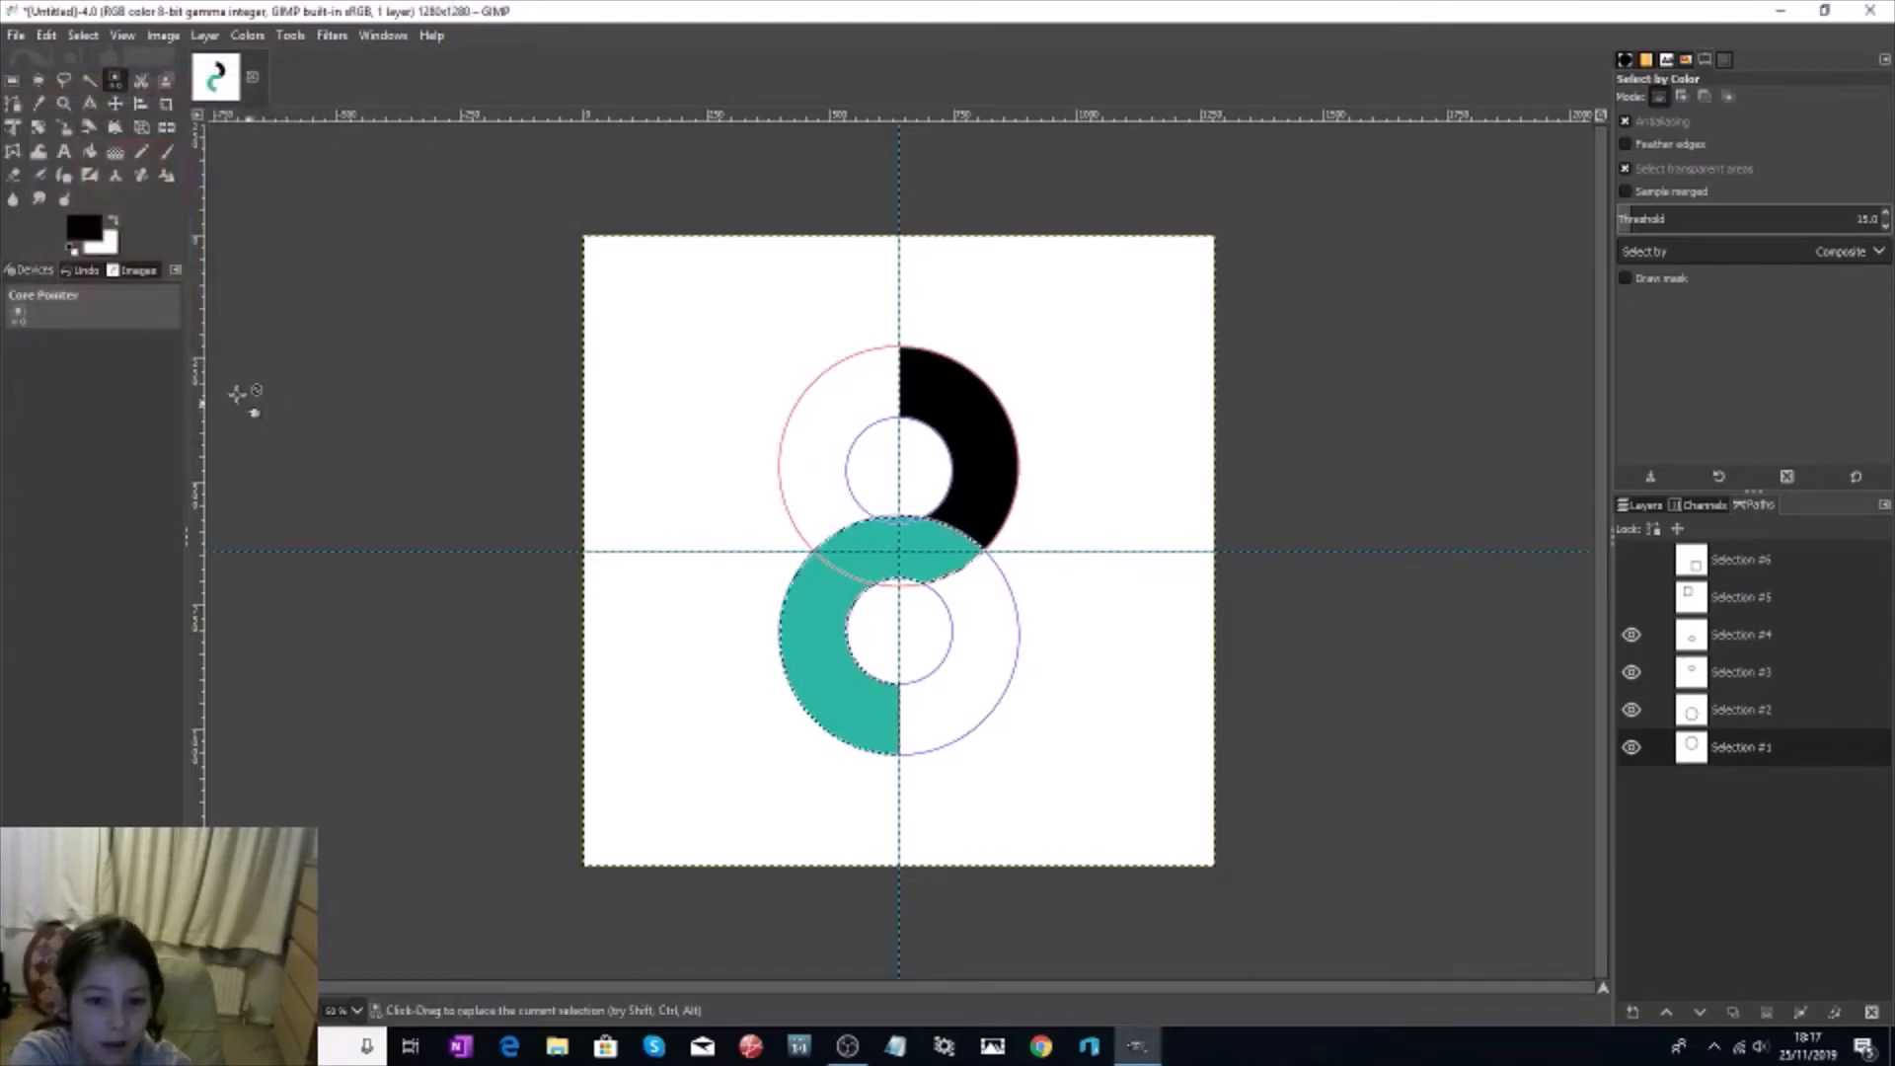
left_click(43, 36)
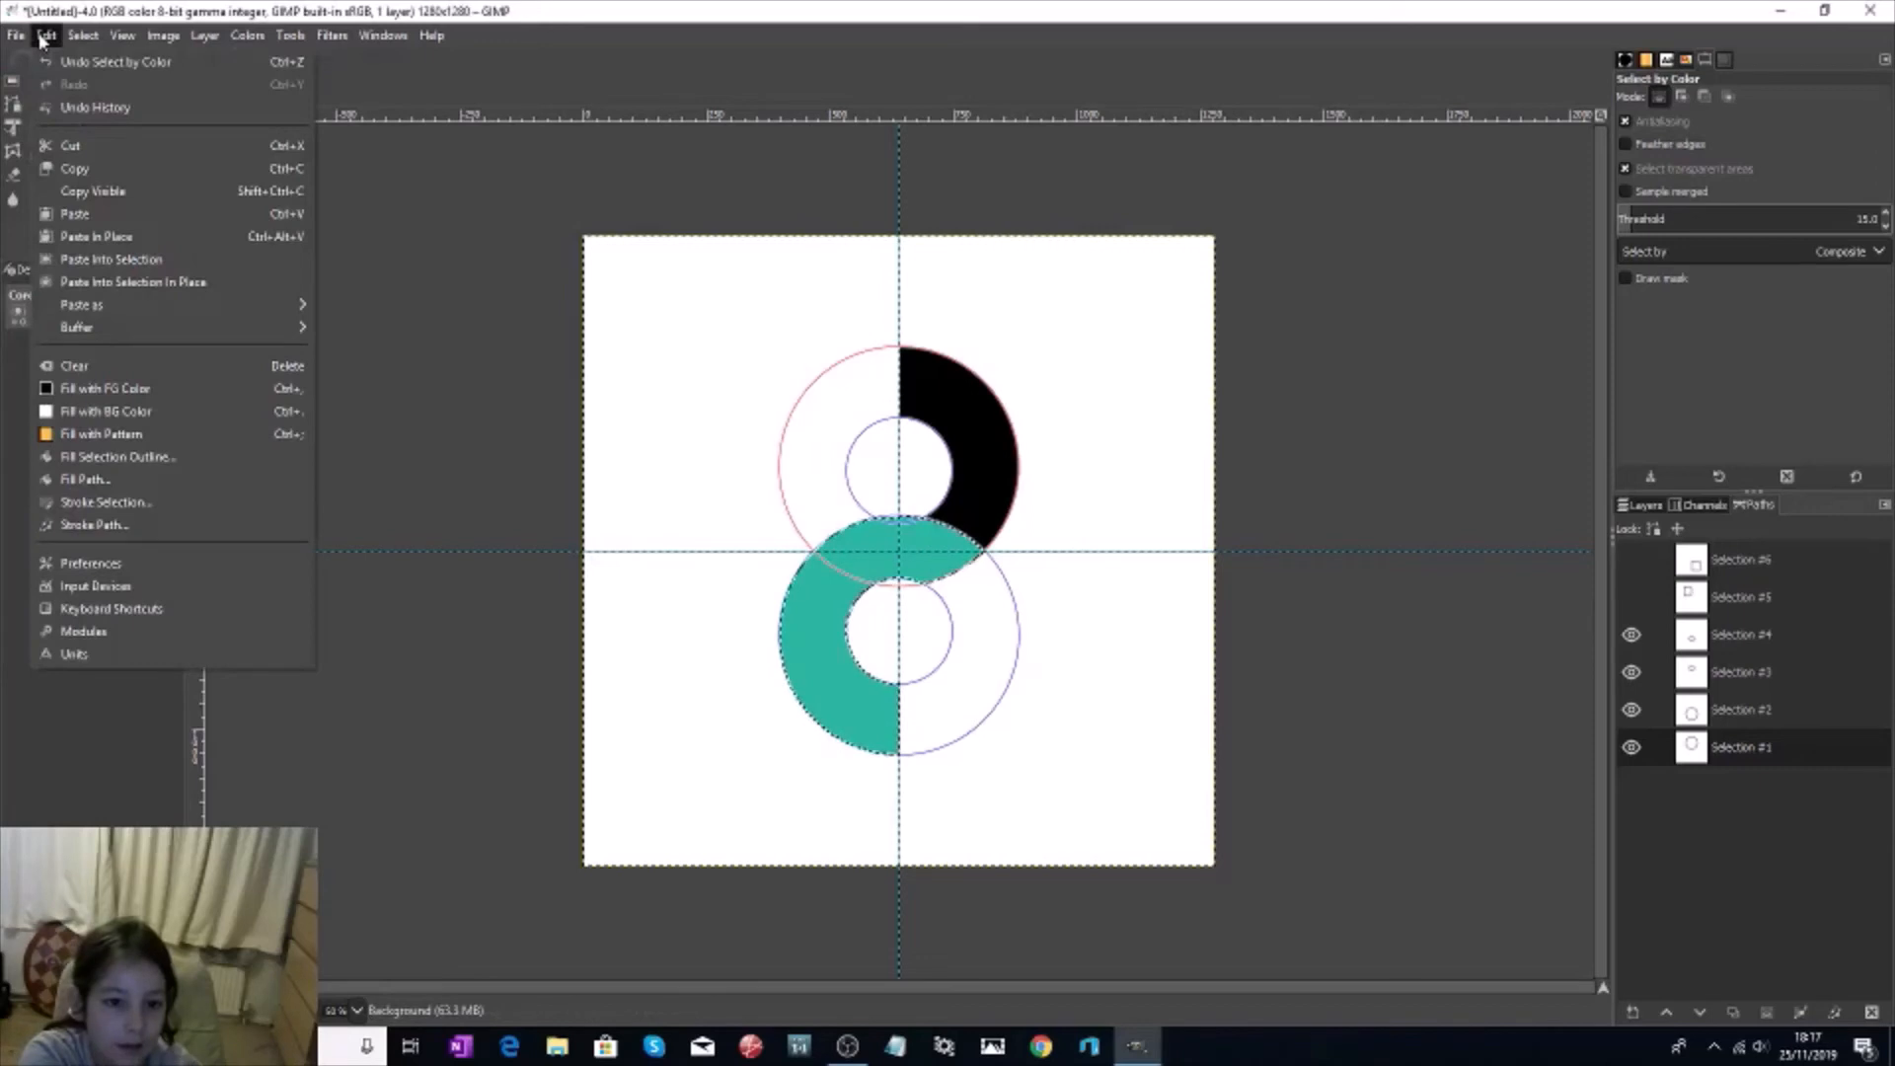
left_click(150, 385)
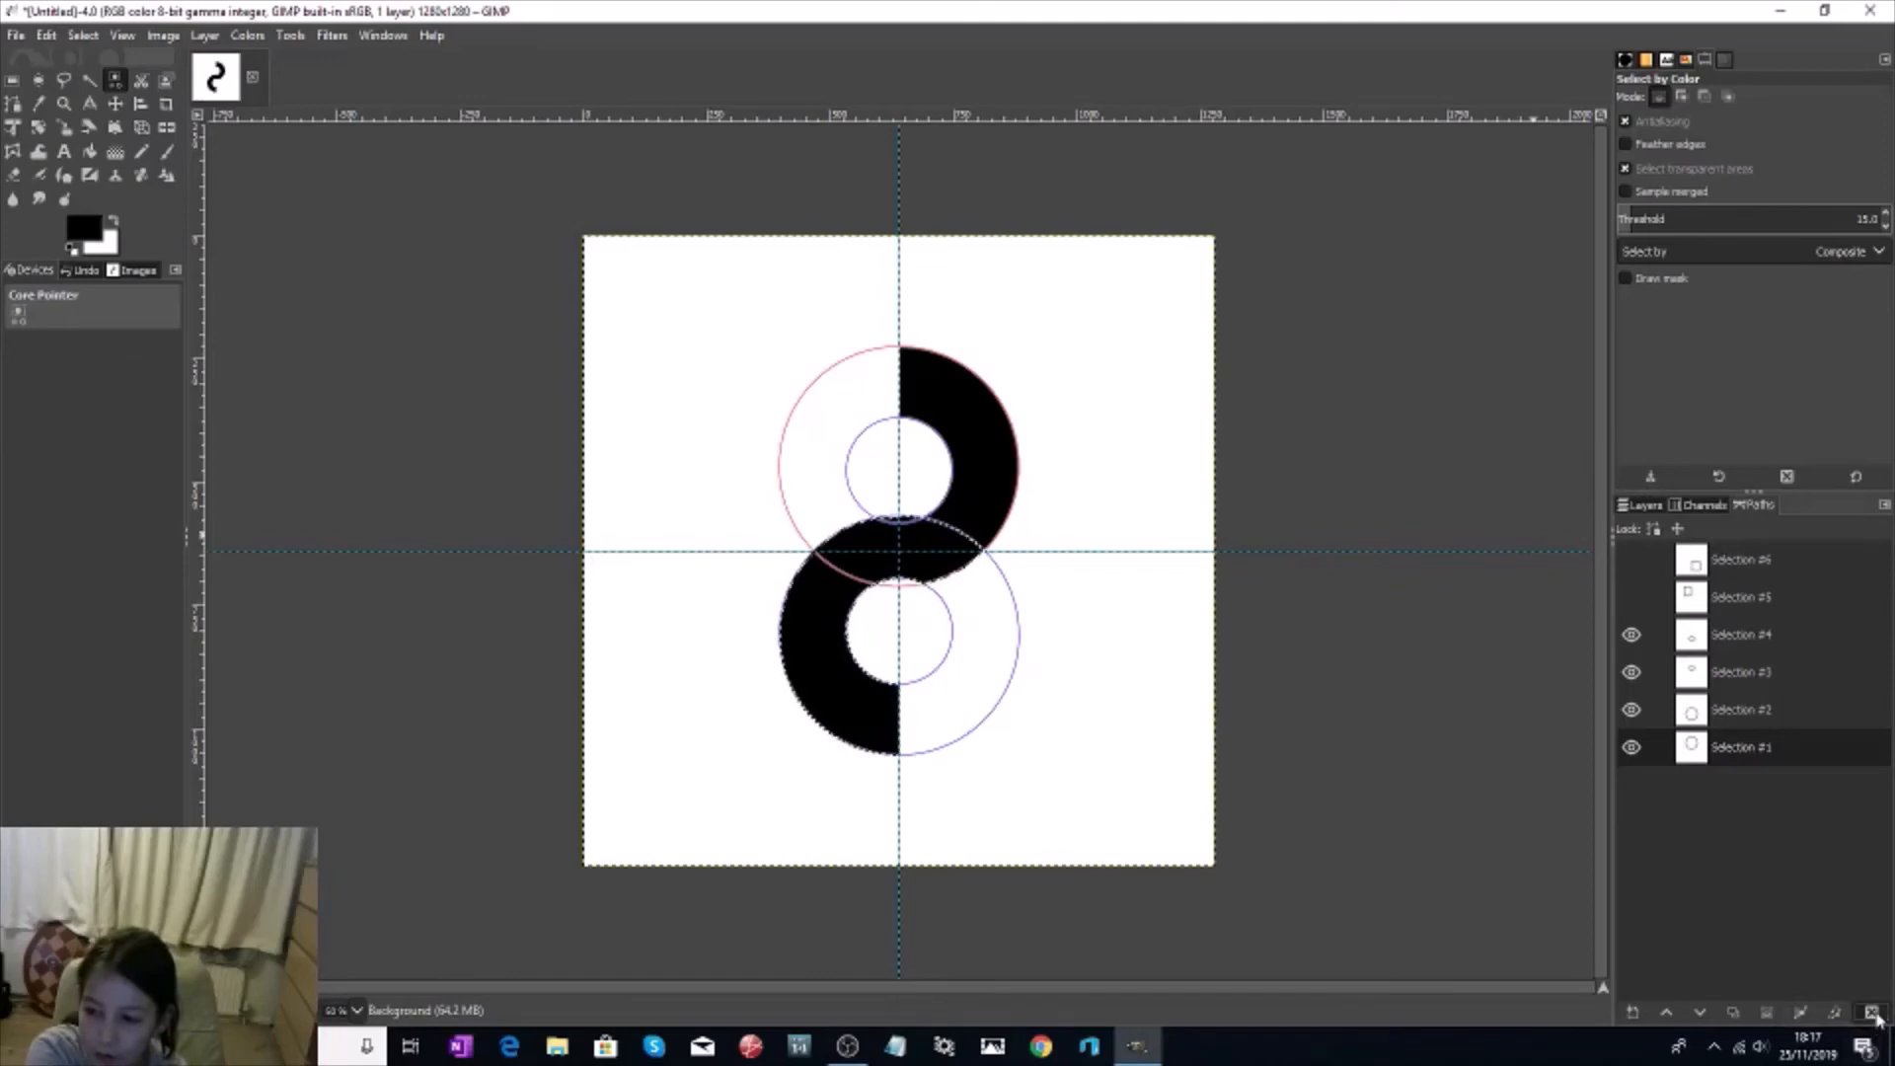
Step: Delete all six saved circle and rectangle paths from the image
left_click(1872, 1013)
left_click(1872, 1013)
left_click(1872, 1013)
left_click(1872, 1014)
left_click(1872, 1014)
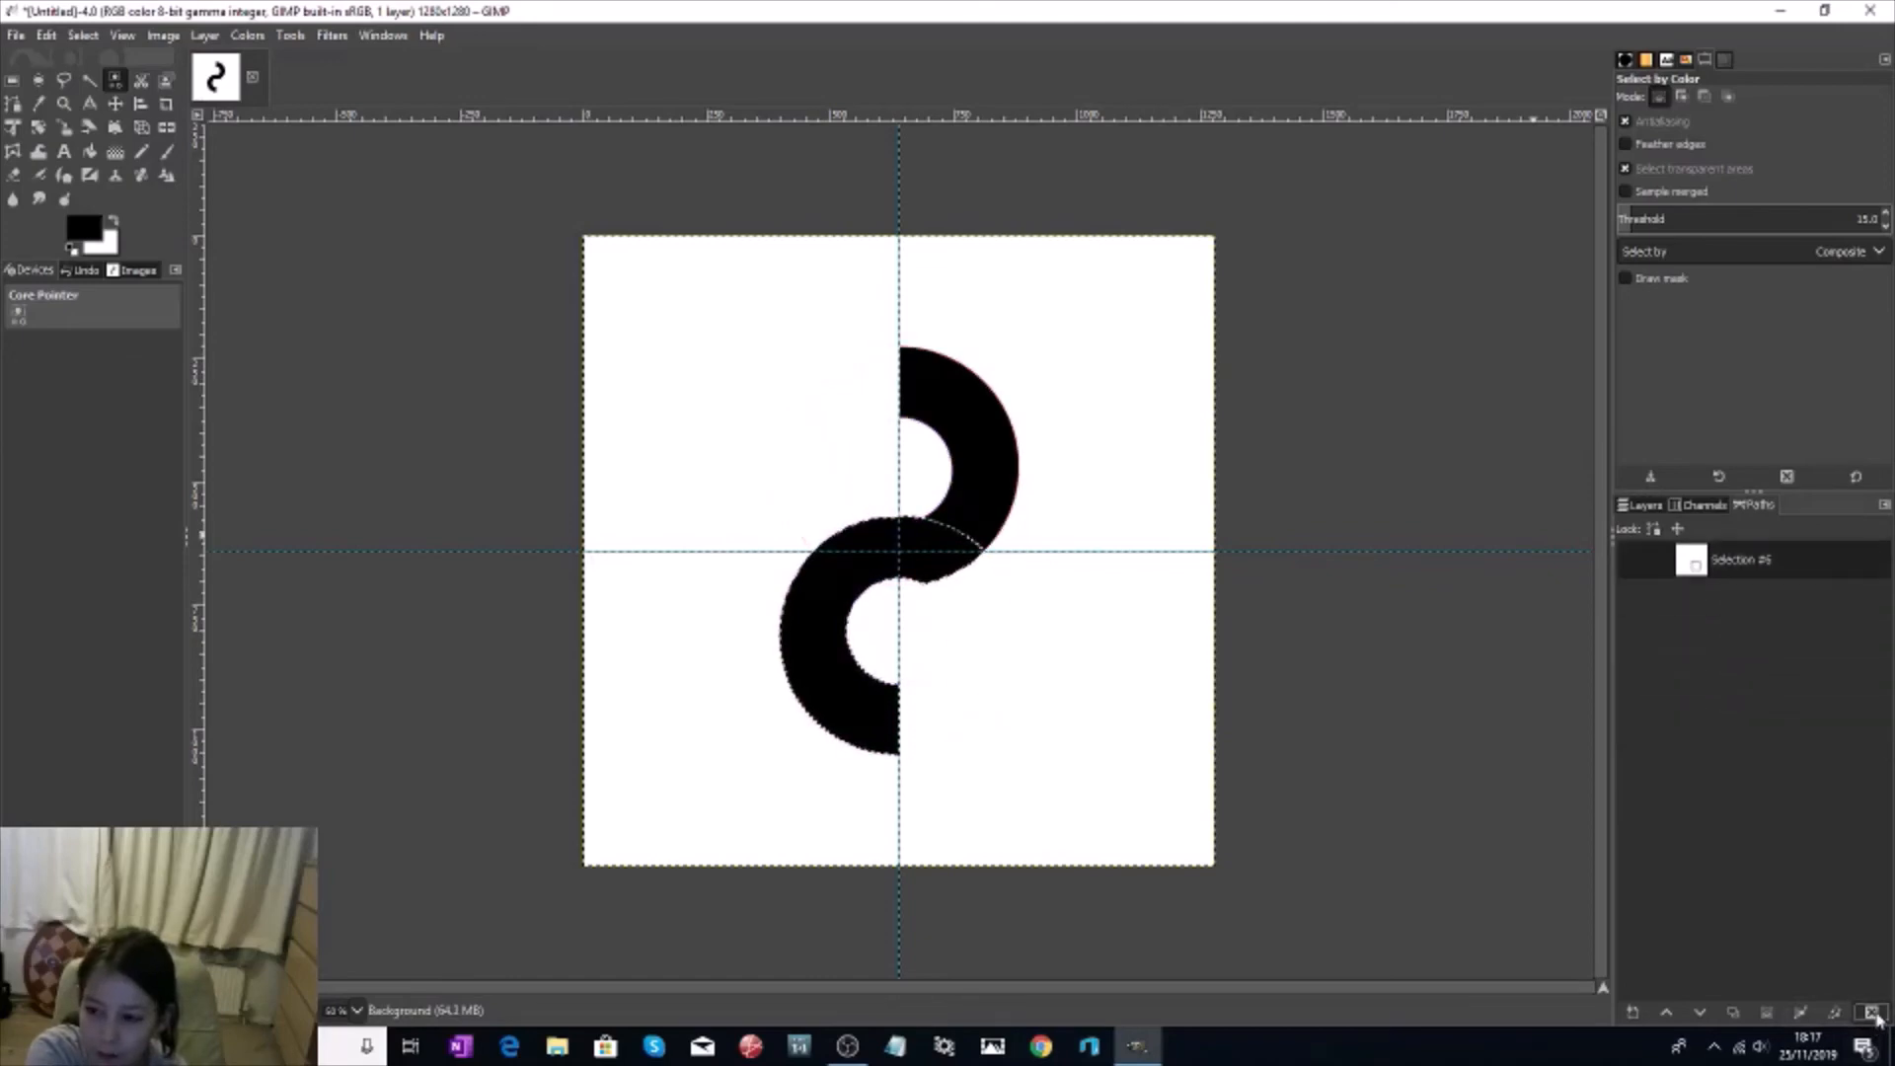
left_click(1872, 1013)
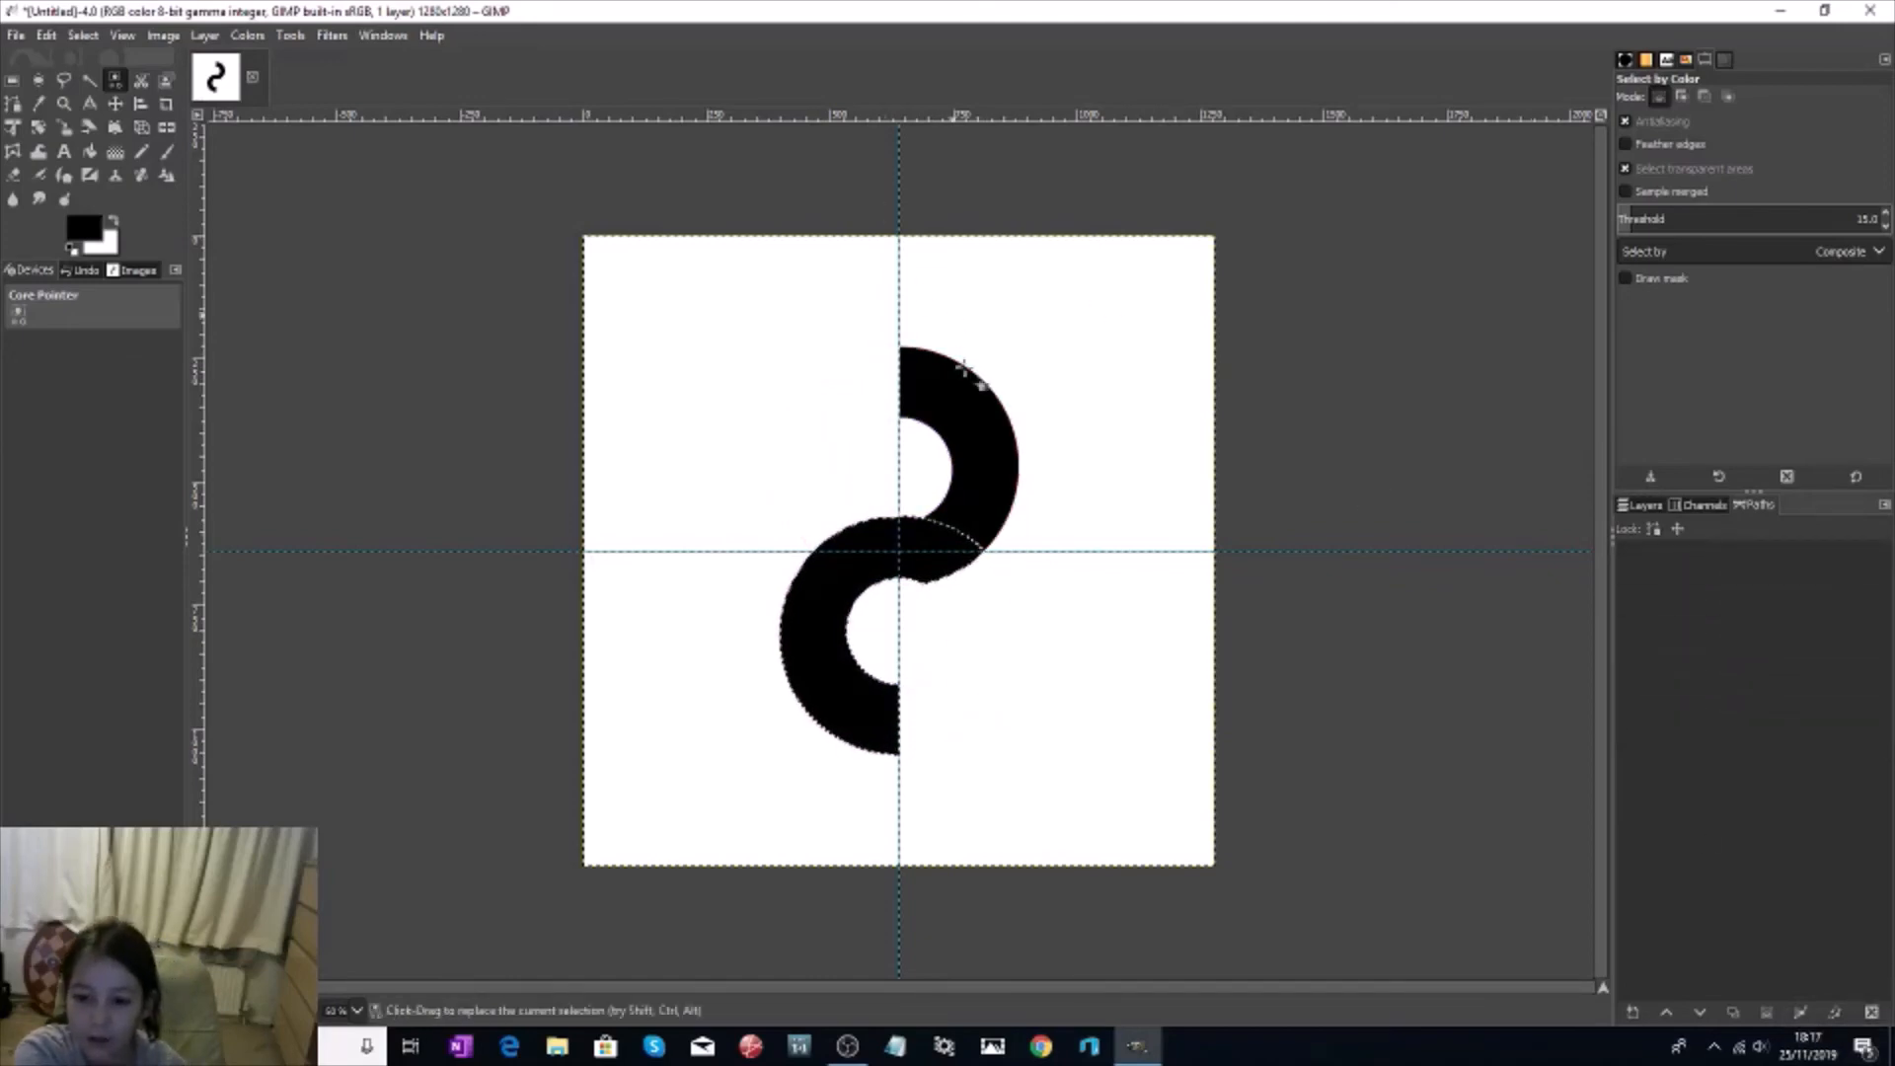